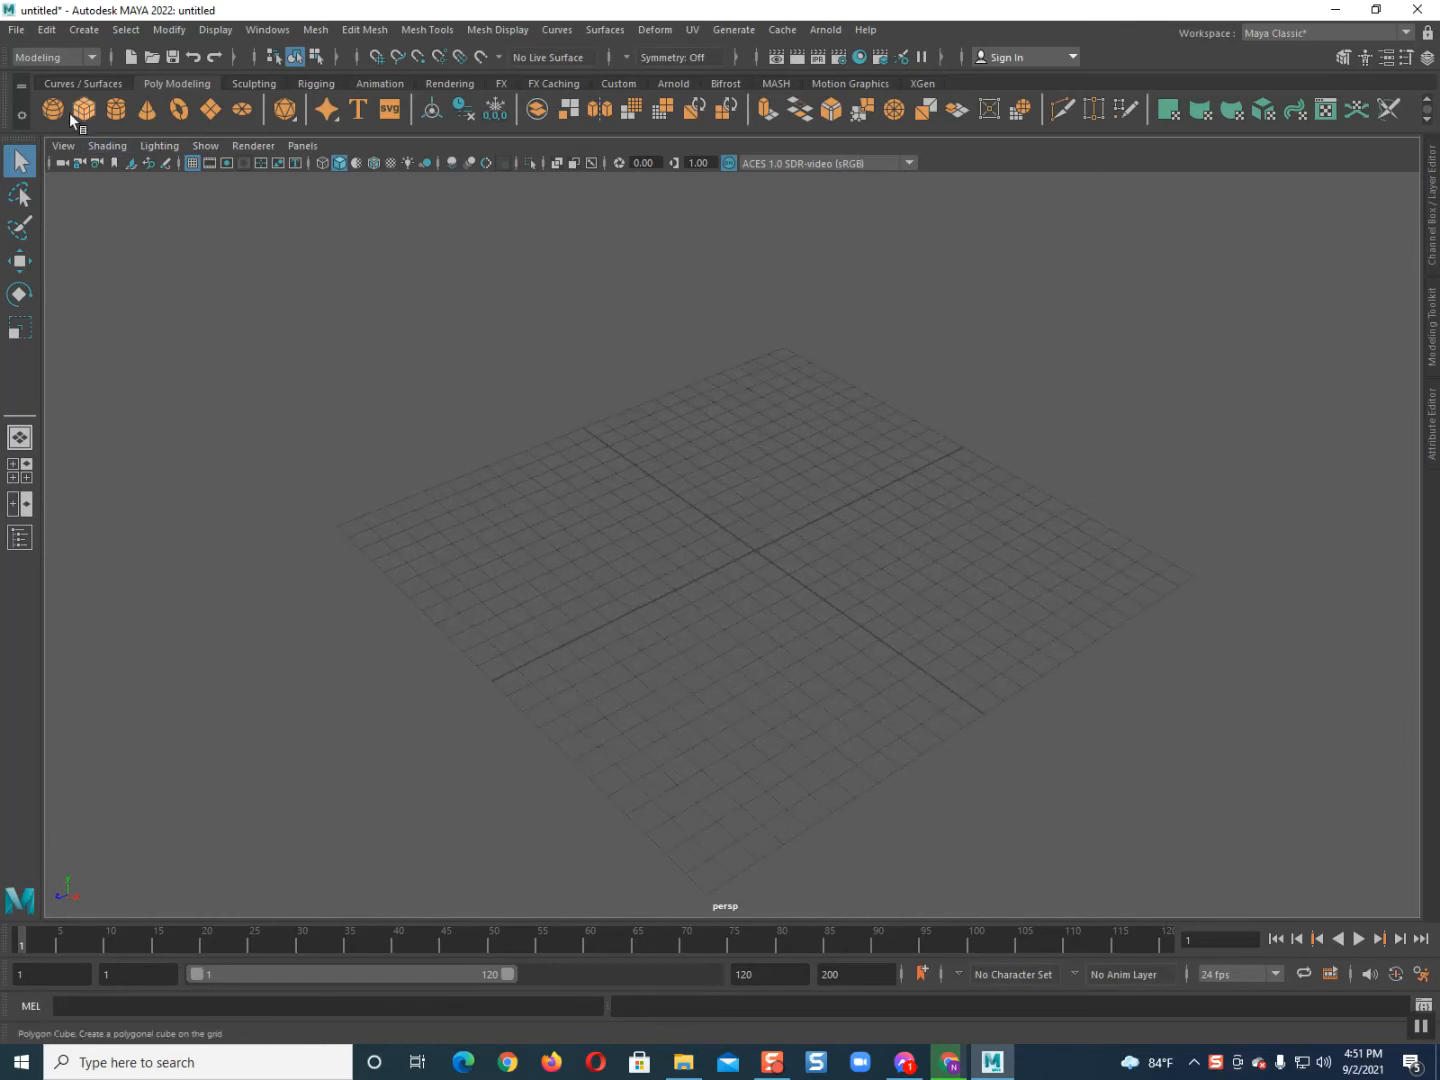
Step: Create a long, thin polygon cube as a flat plank across the grid and scale it slightly wider along X
left_click_drag(632, 554, 544, 580, "alt")
left_click_drag(290, 482, 1018, 585)
left_click_drag(874, 599, 946, 593, "alt")
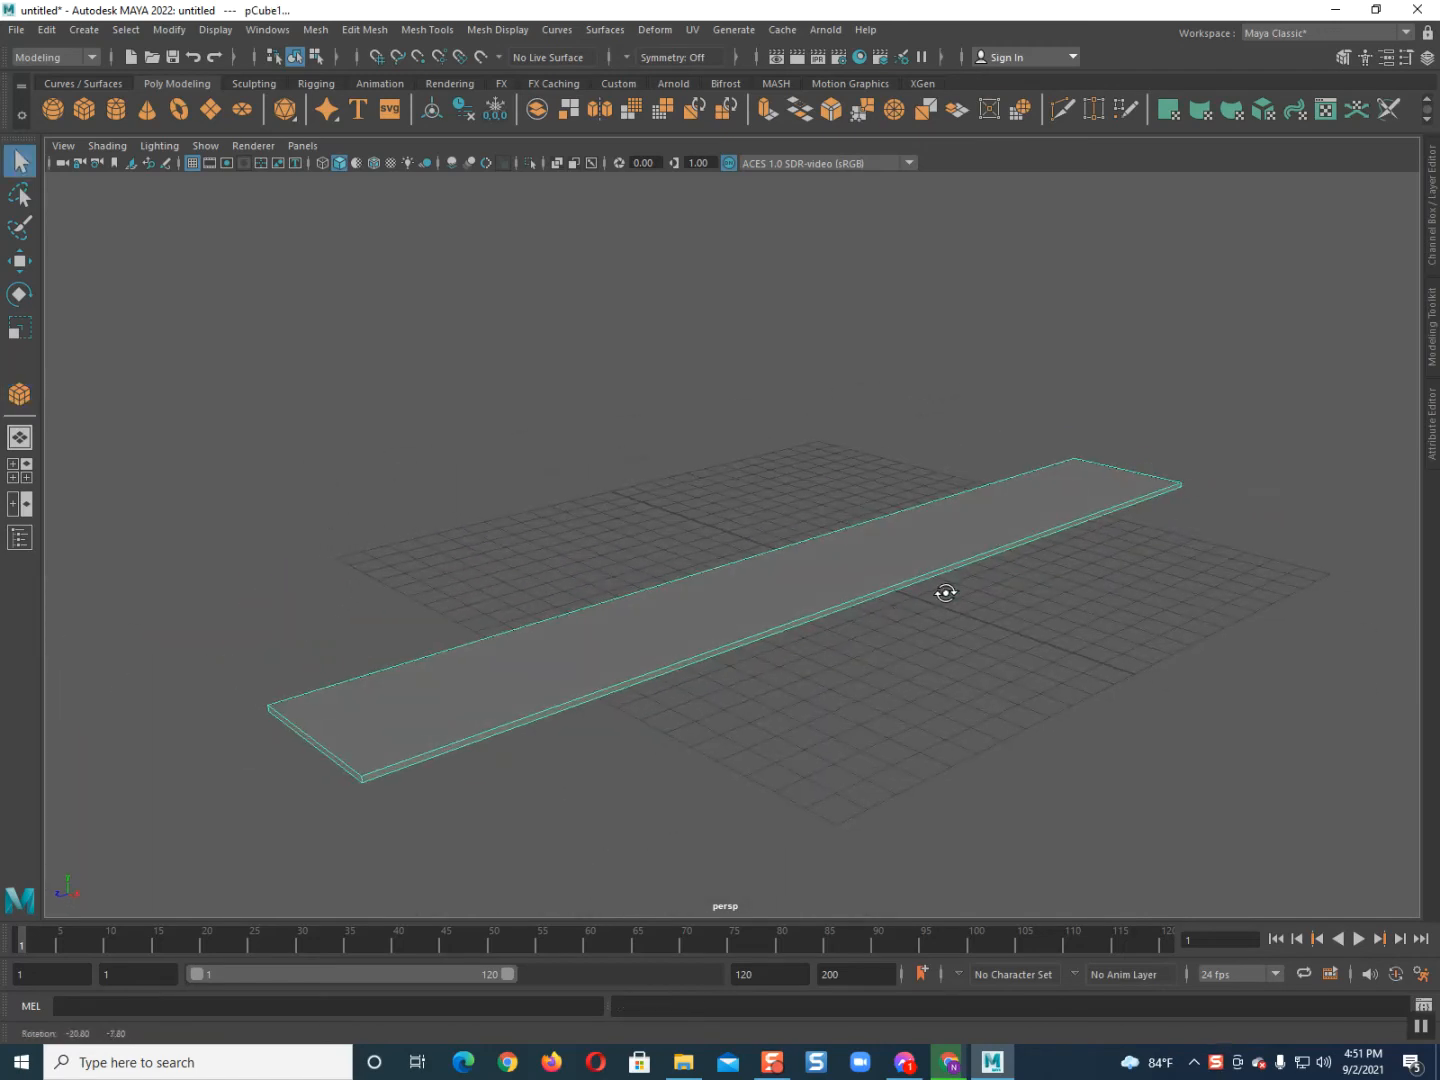
left_click_drag(845, 579, 877, 662, "alt")
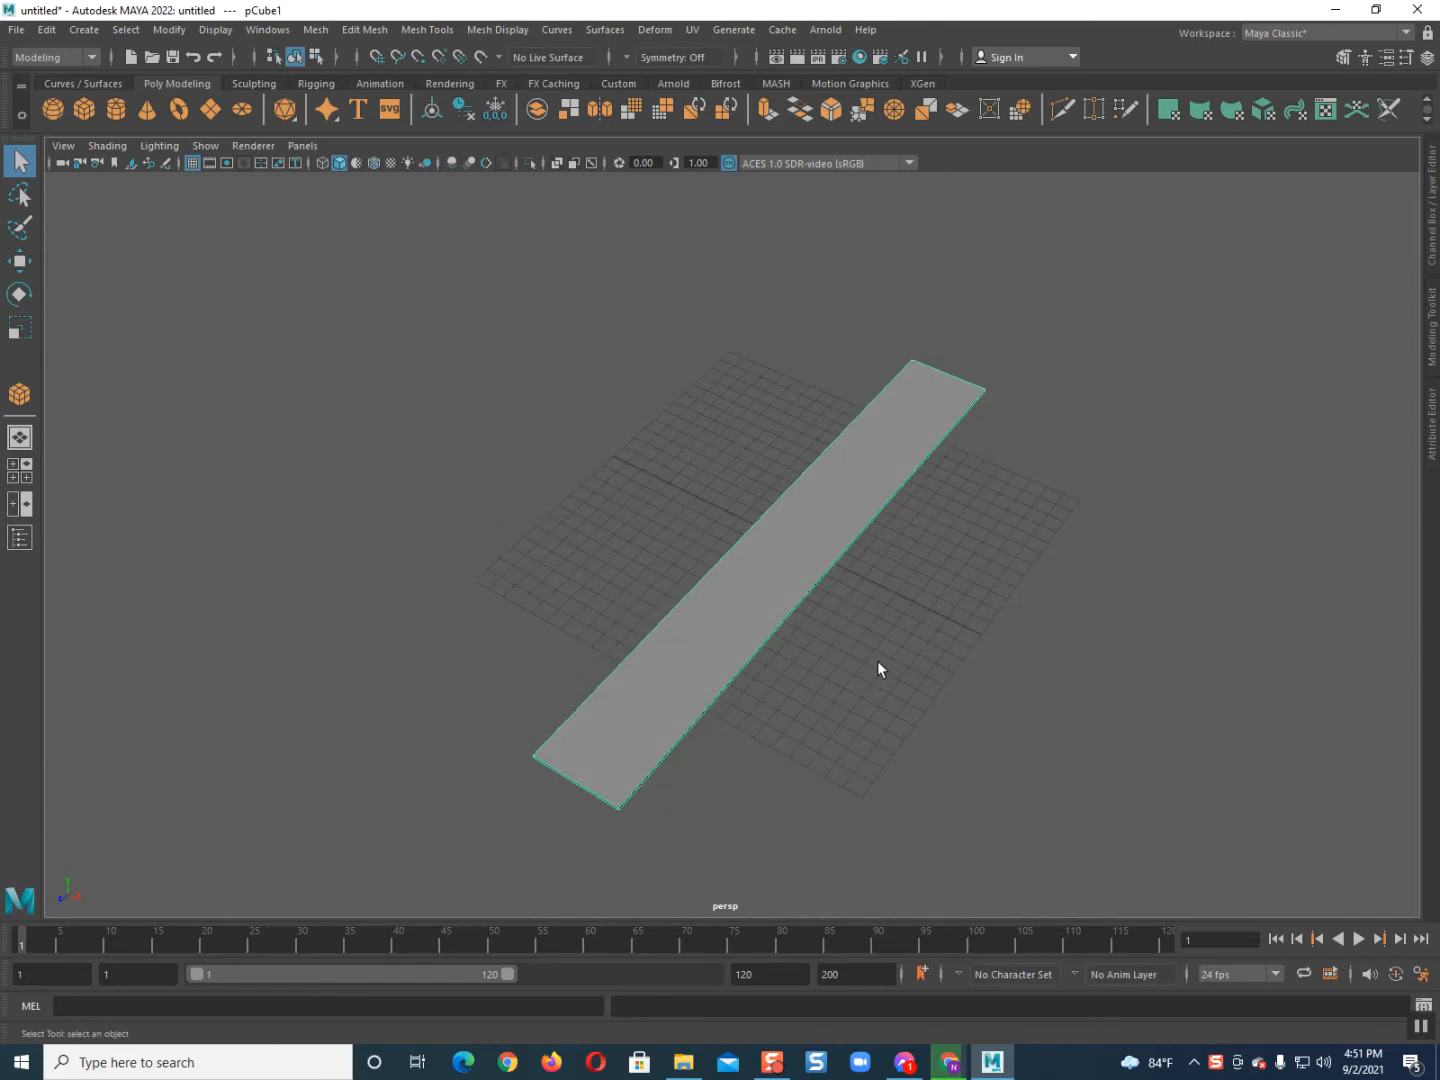
key("r")
left_click_drag(831, 573, 875, 598)
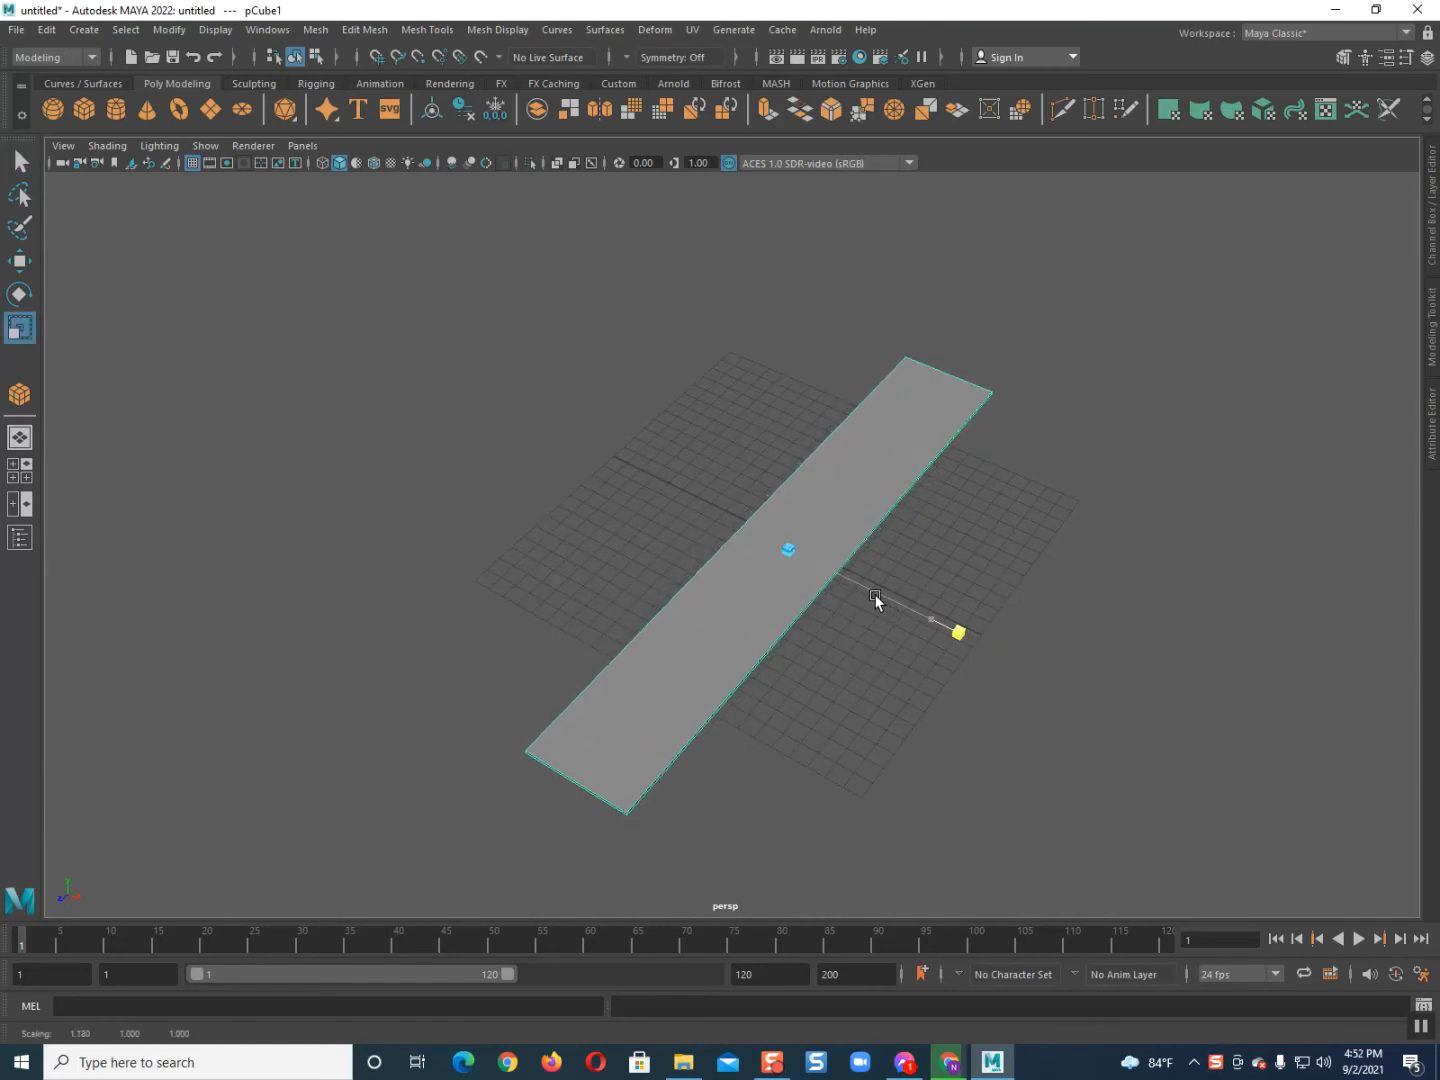
Step: Try tilting the plank 30 degrees about its X axis
key("e")
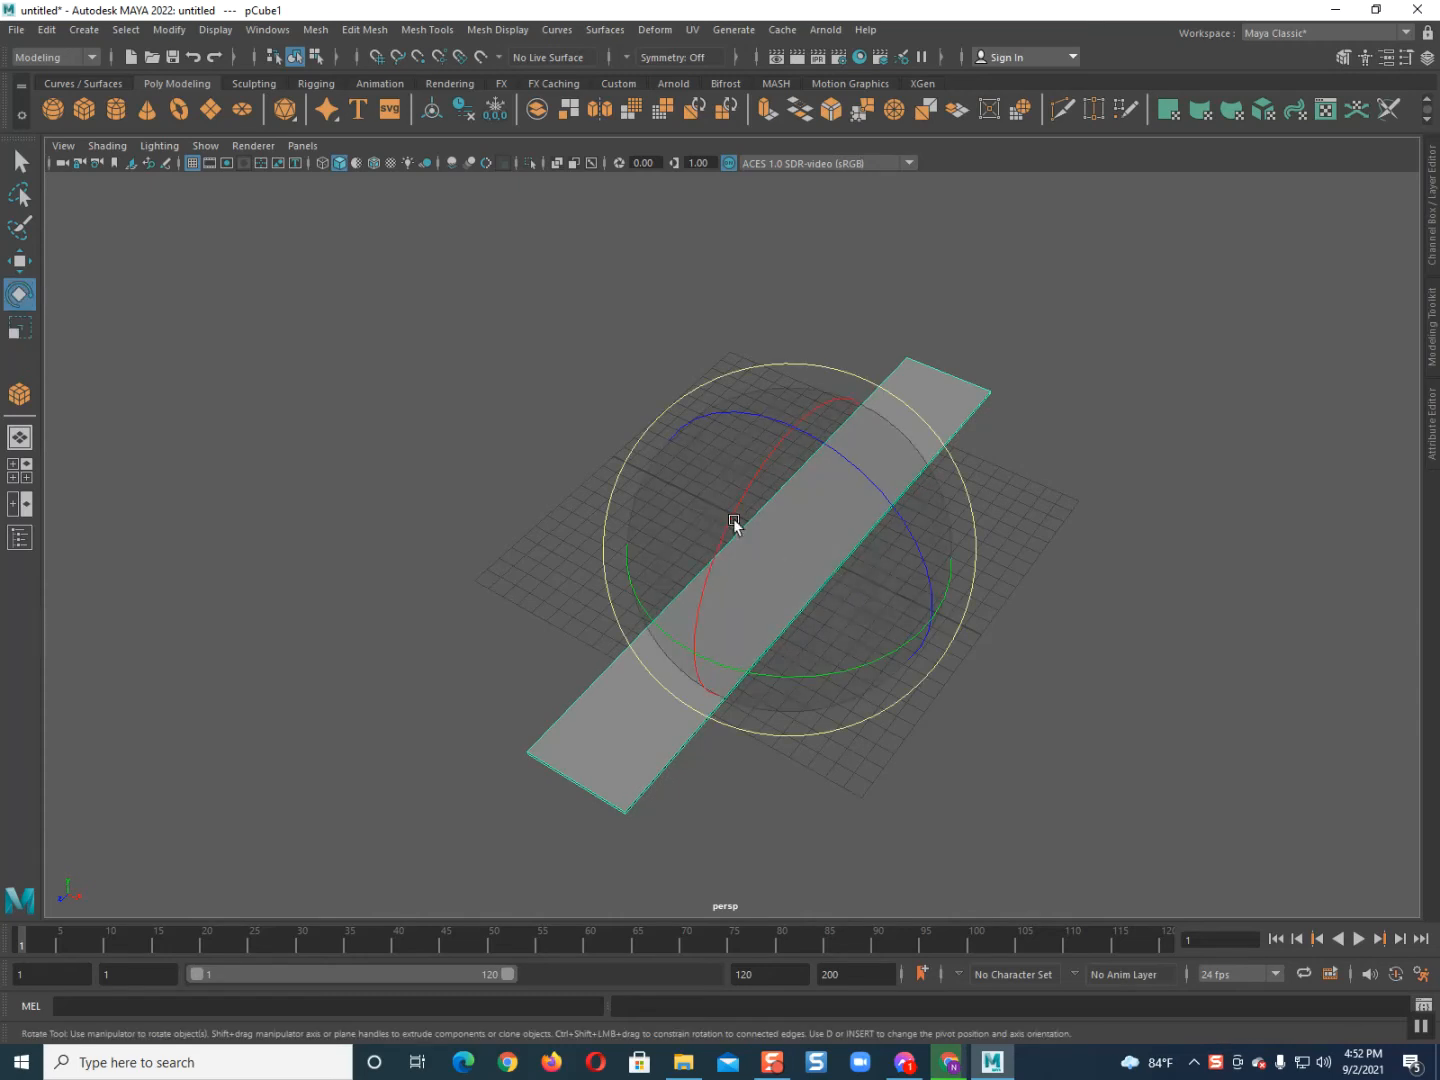
left_click_drag(752, 562, 712, 597, "alt")
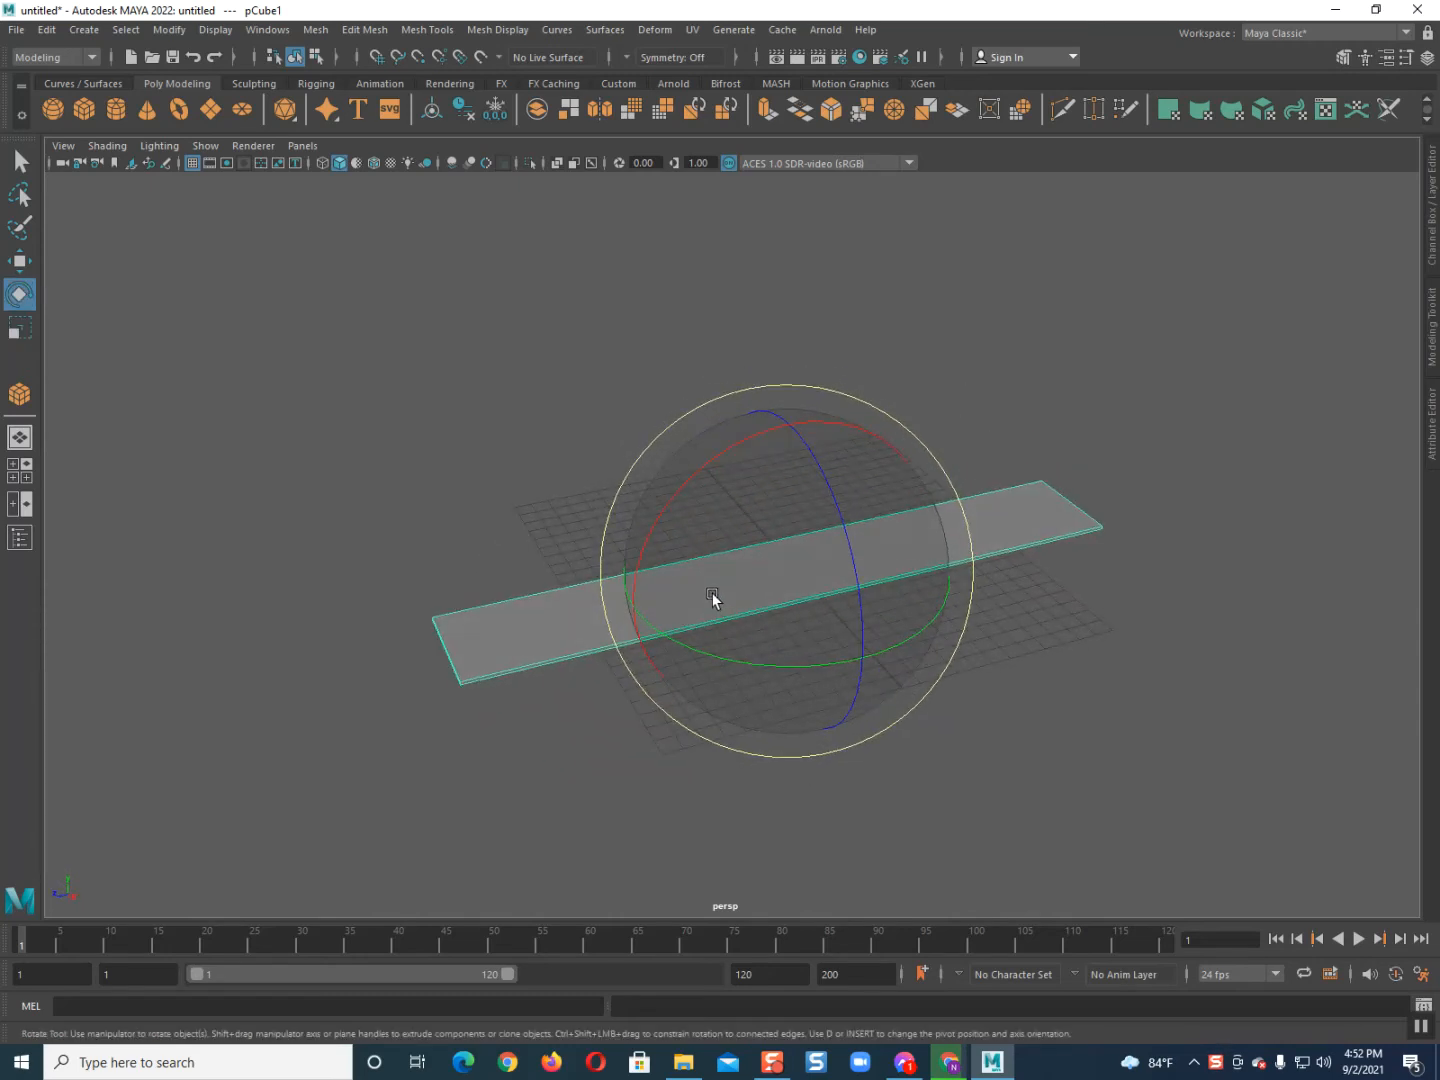
left_click_drag(687, 475, 666, 507)
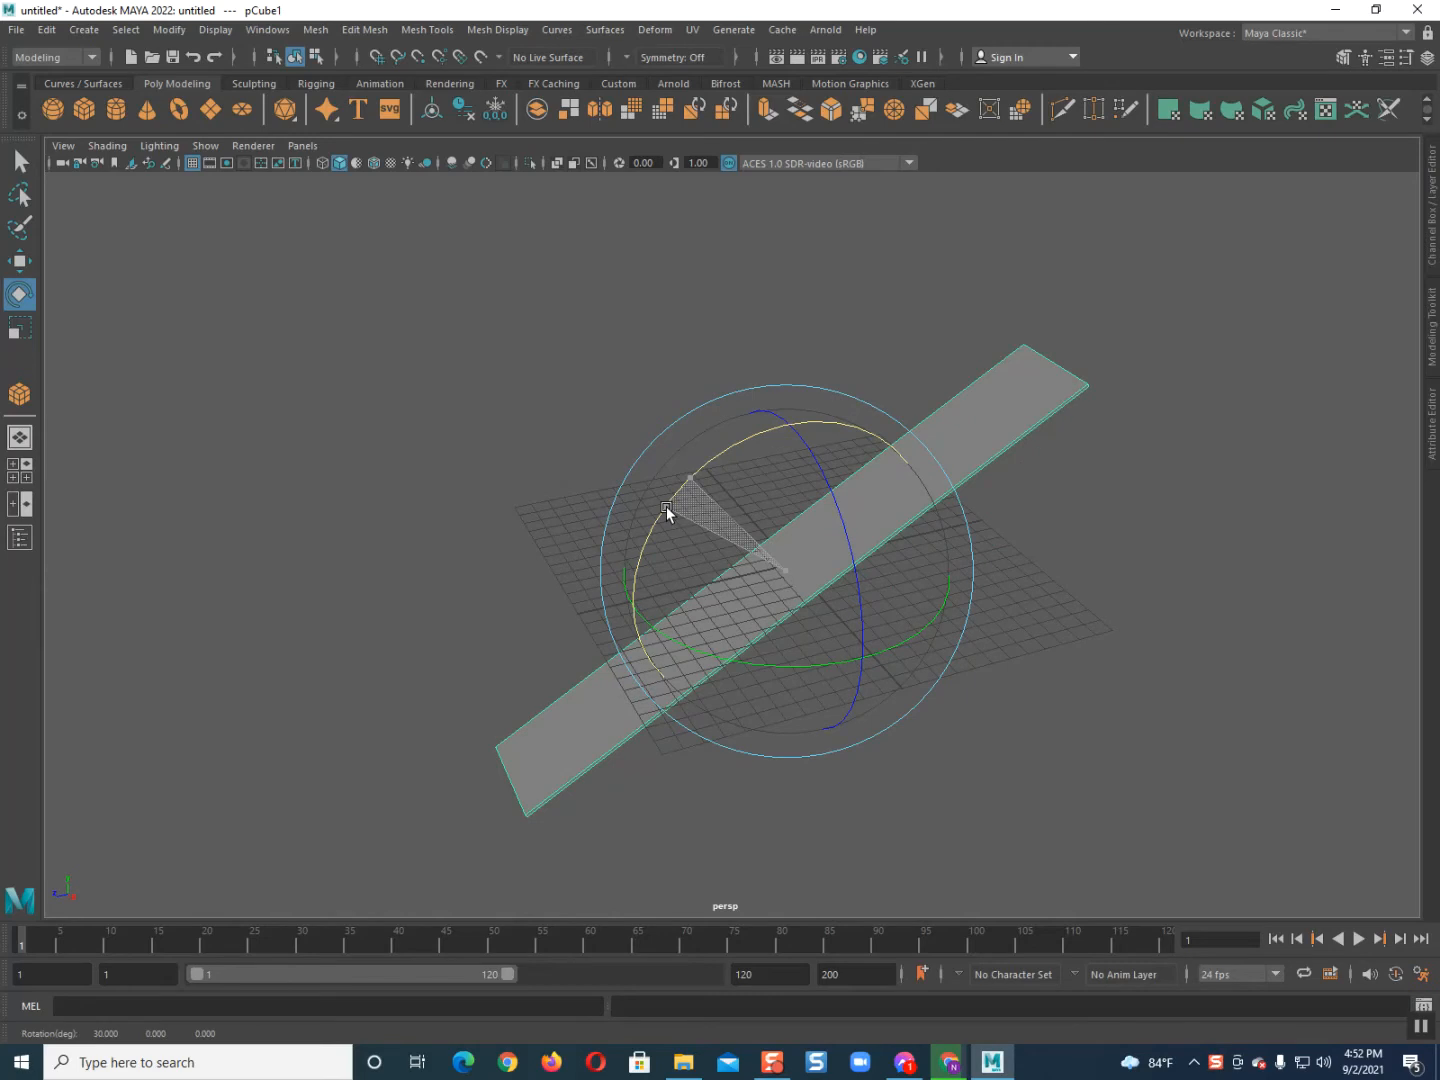
left_click_drag(659, 739, 756, 505, "alt")
left_click_drag(765, 589, 701, 610, "alt")
key("ctrl+z")
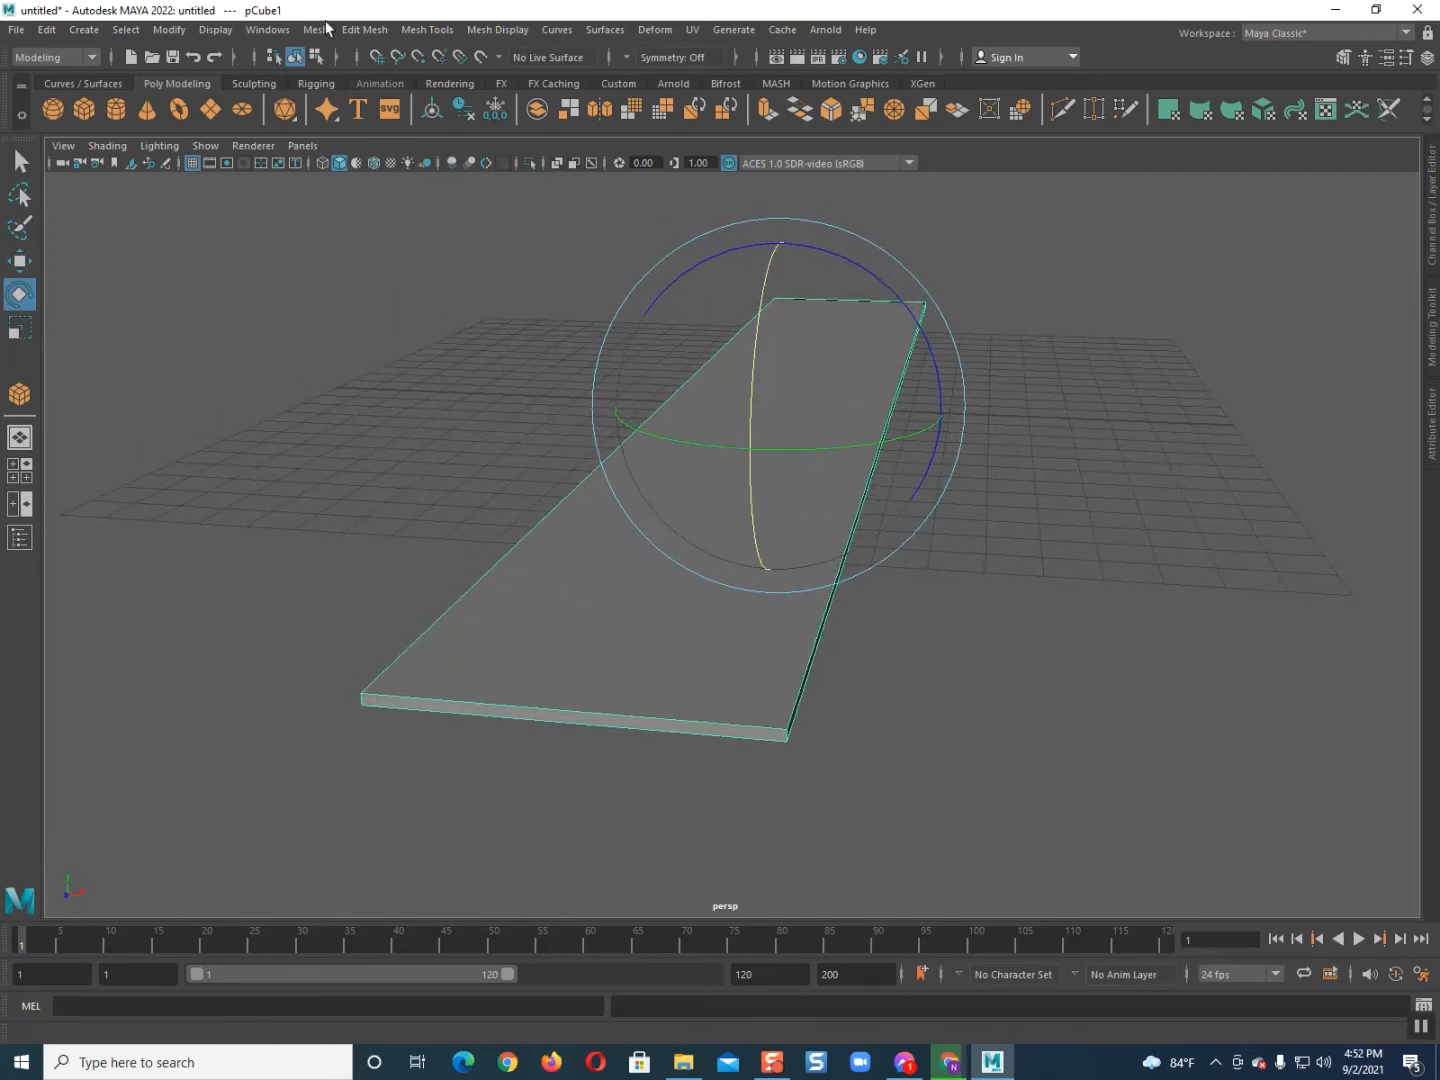
Step: Insert two evenly spaced lengthwise edge loops in the plank, using the Insert Edge Loop tool's Multiple edge loops option
left_click(416, 31)
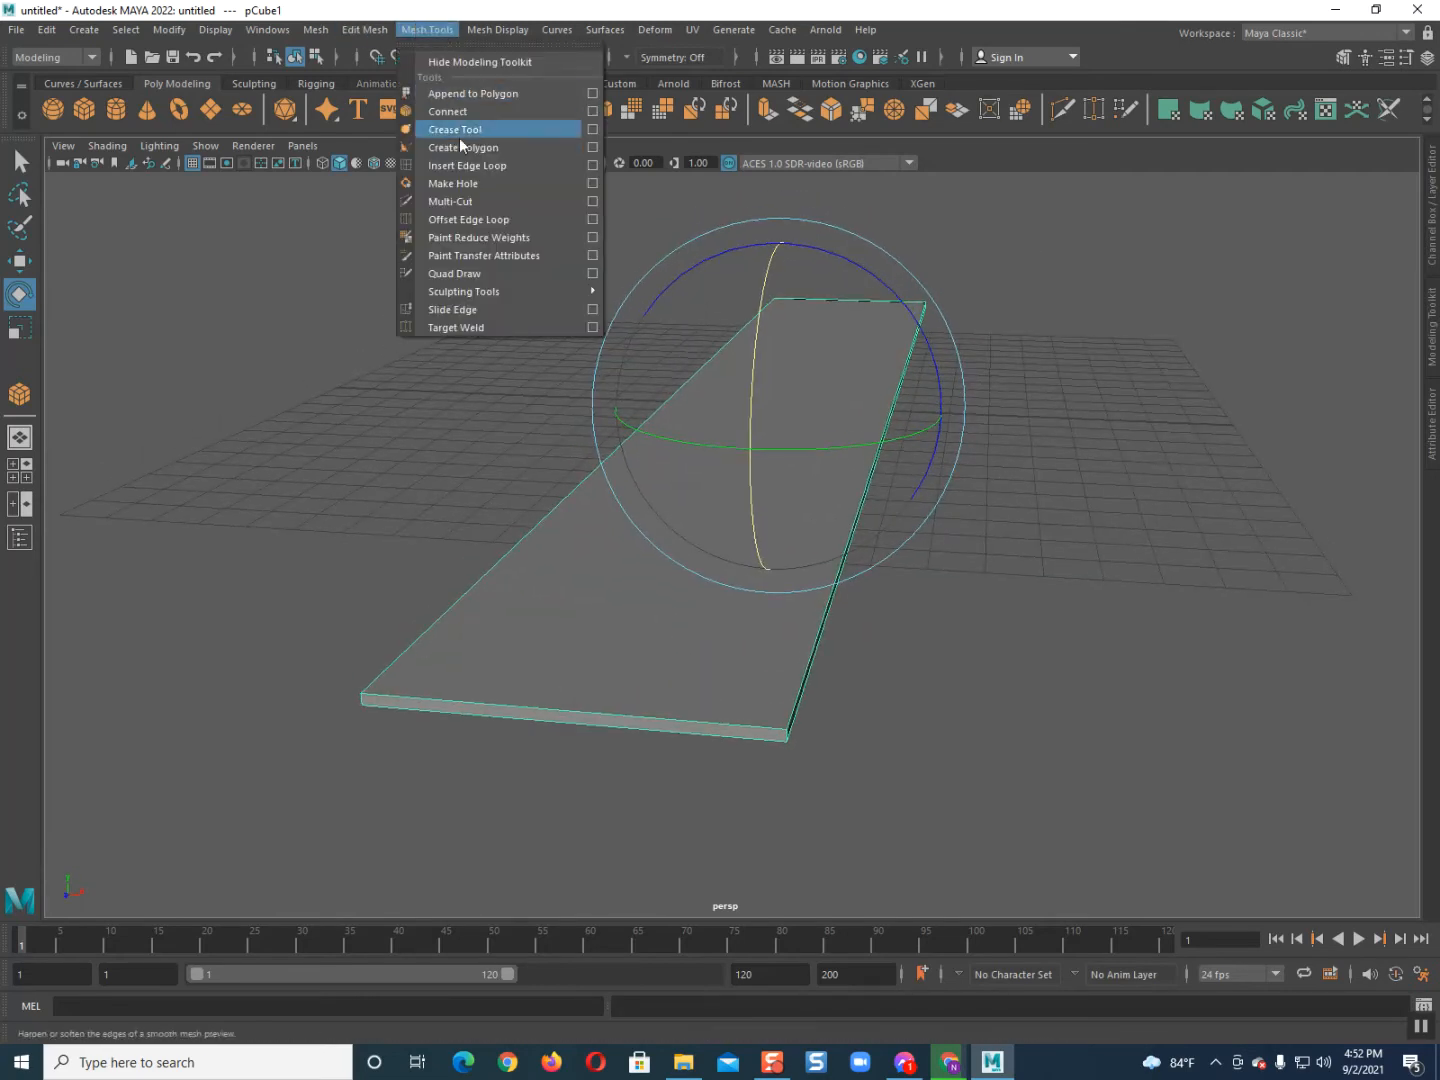
left_click(593, 167)
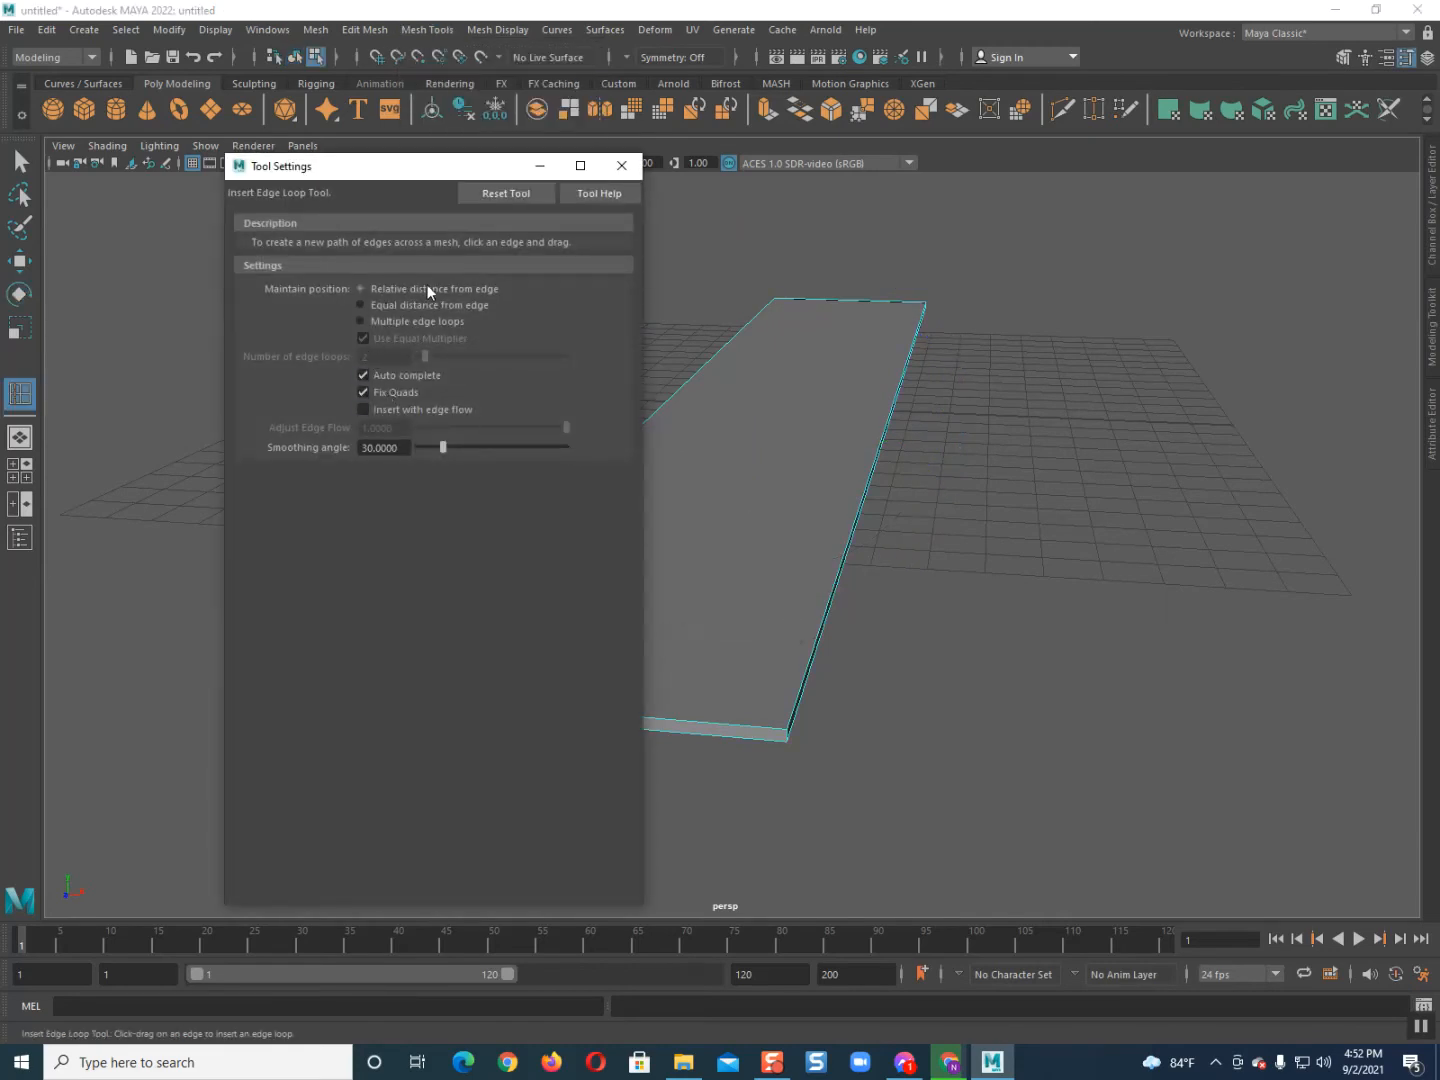
left_click(396, 320)
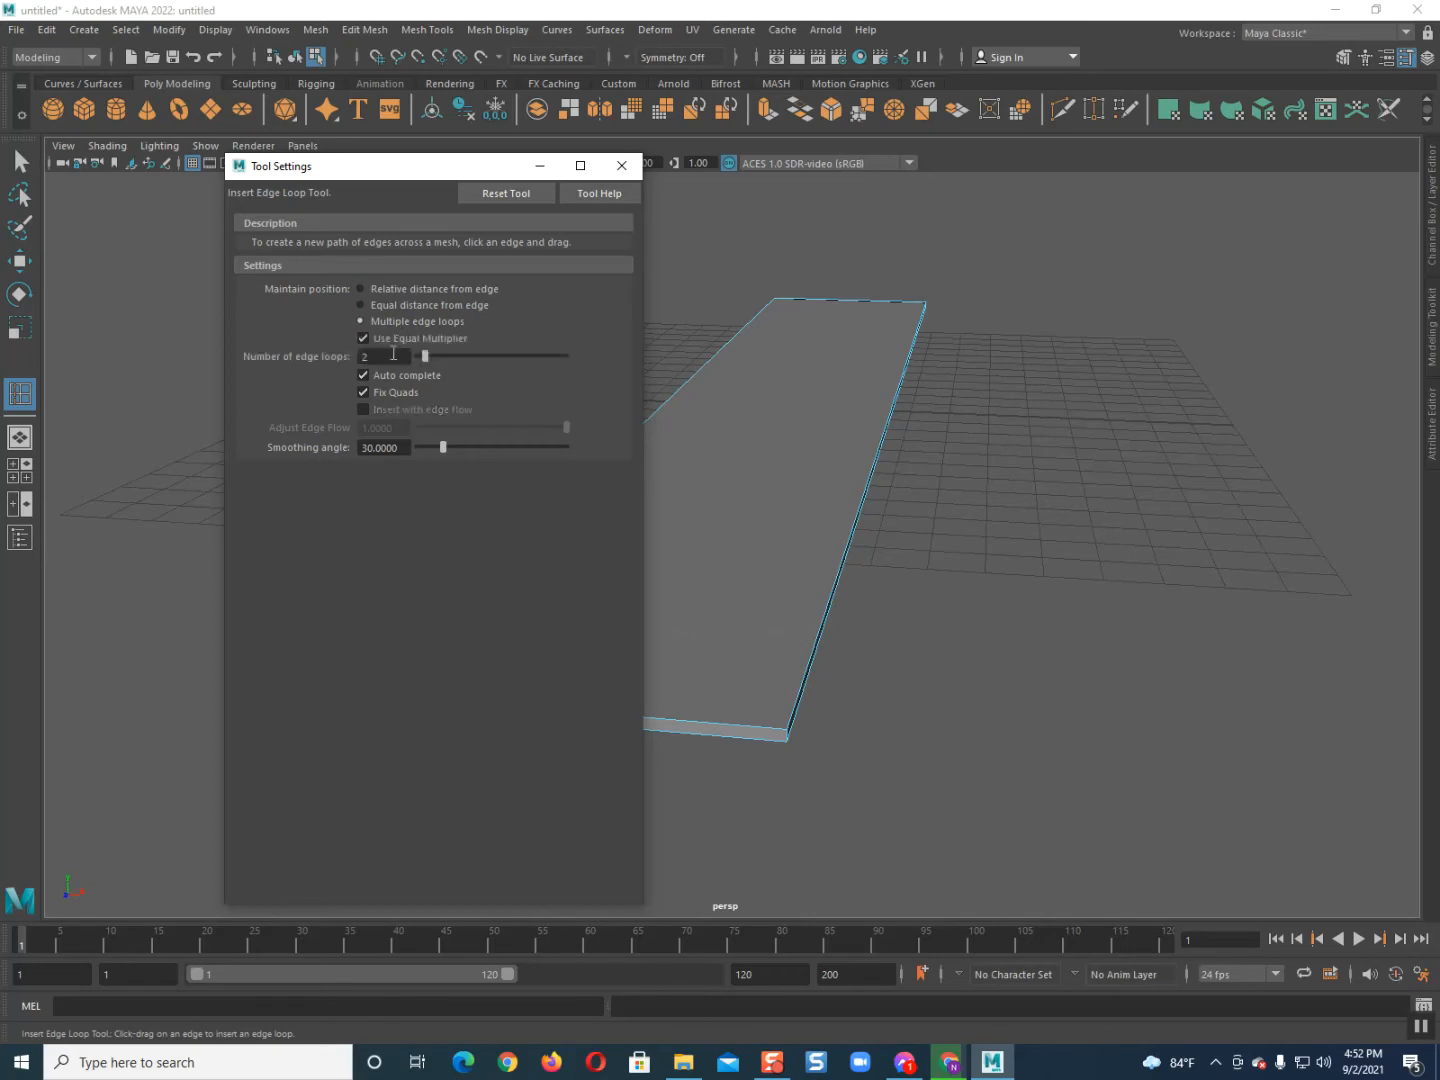
left_click(621, 167)
left_click_drag(705, 491, 783, 798, "alt")
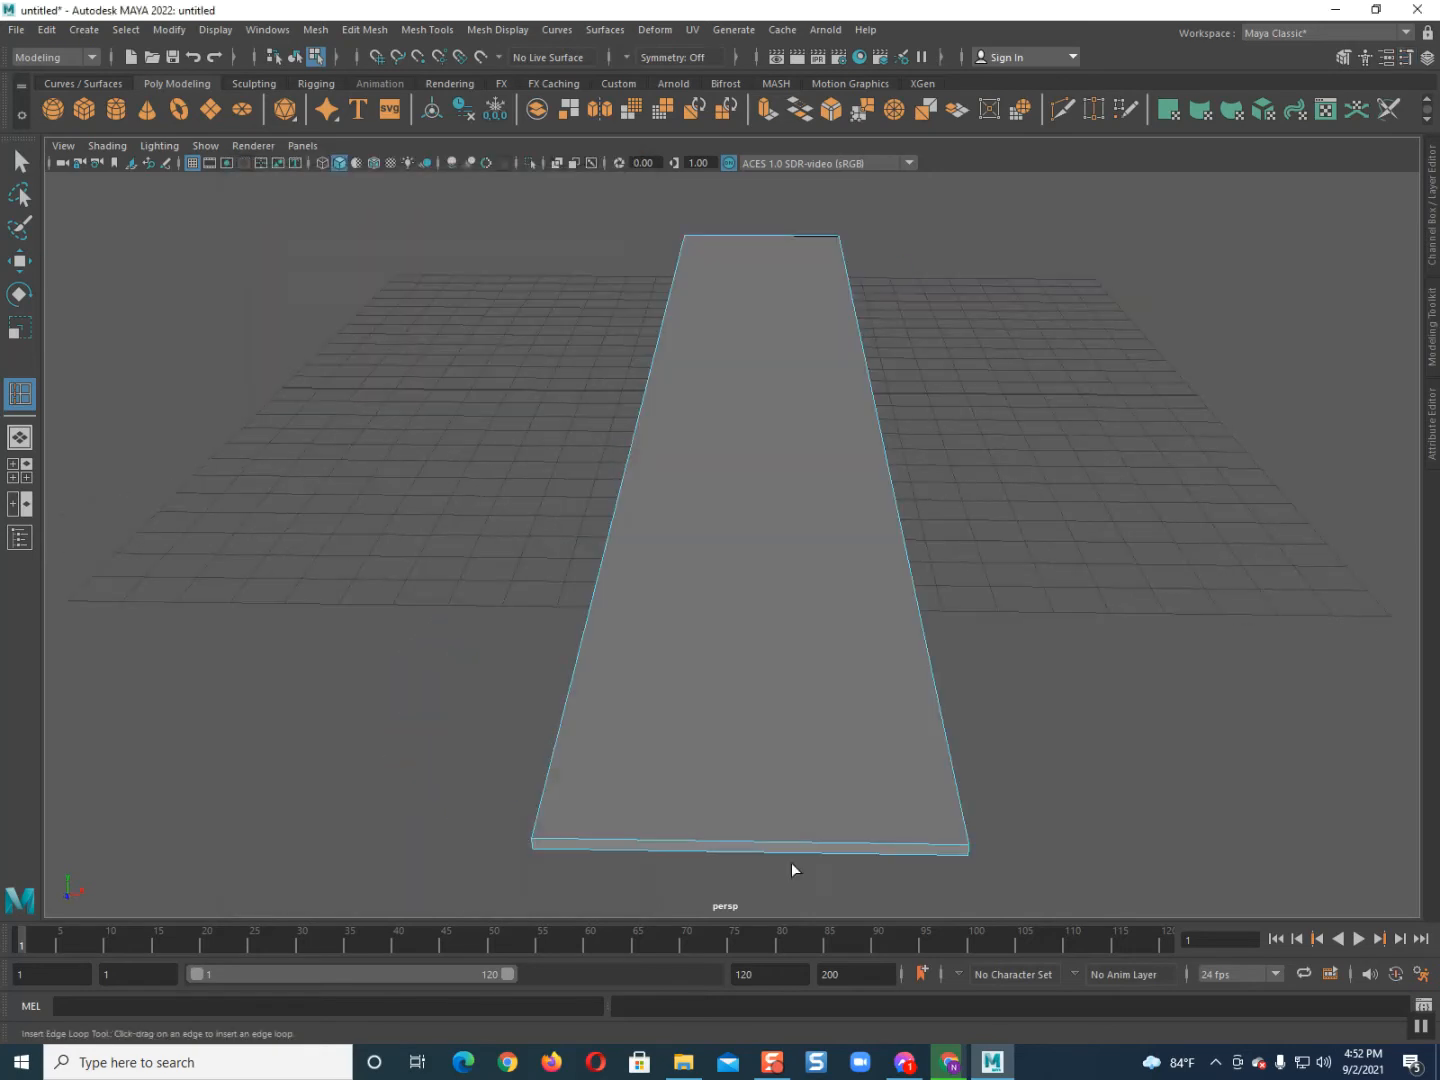
left_click(743, 835)
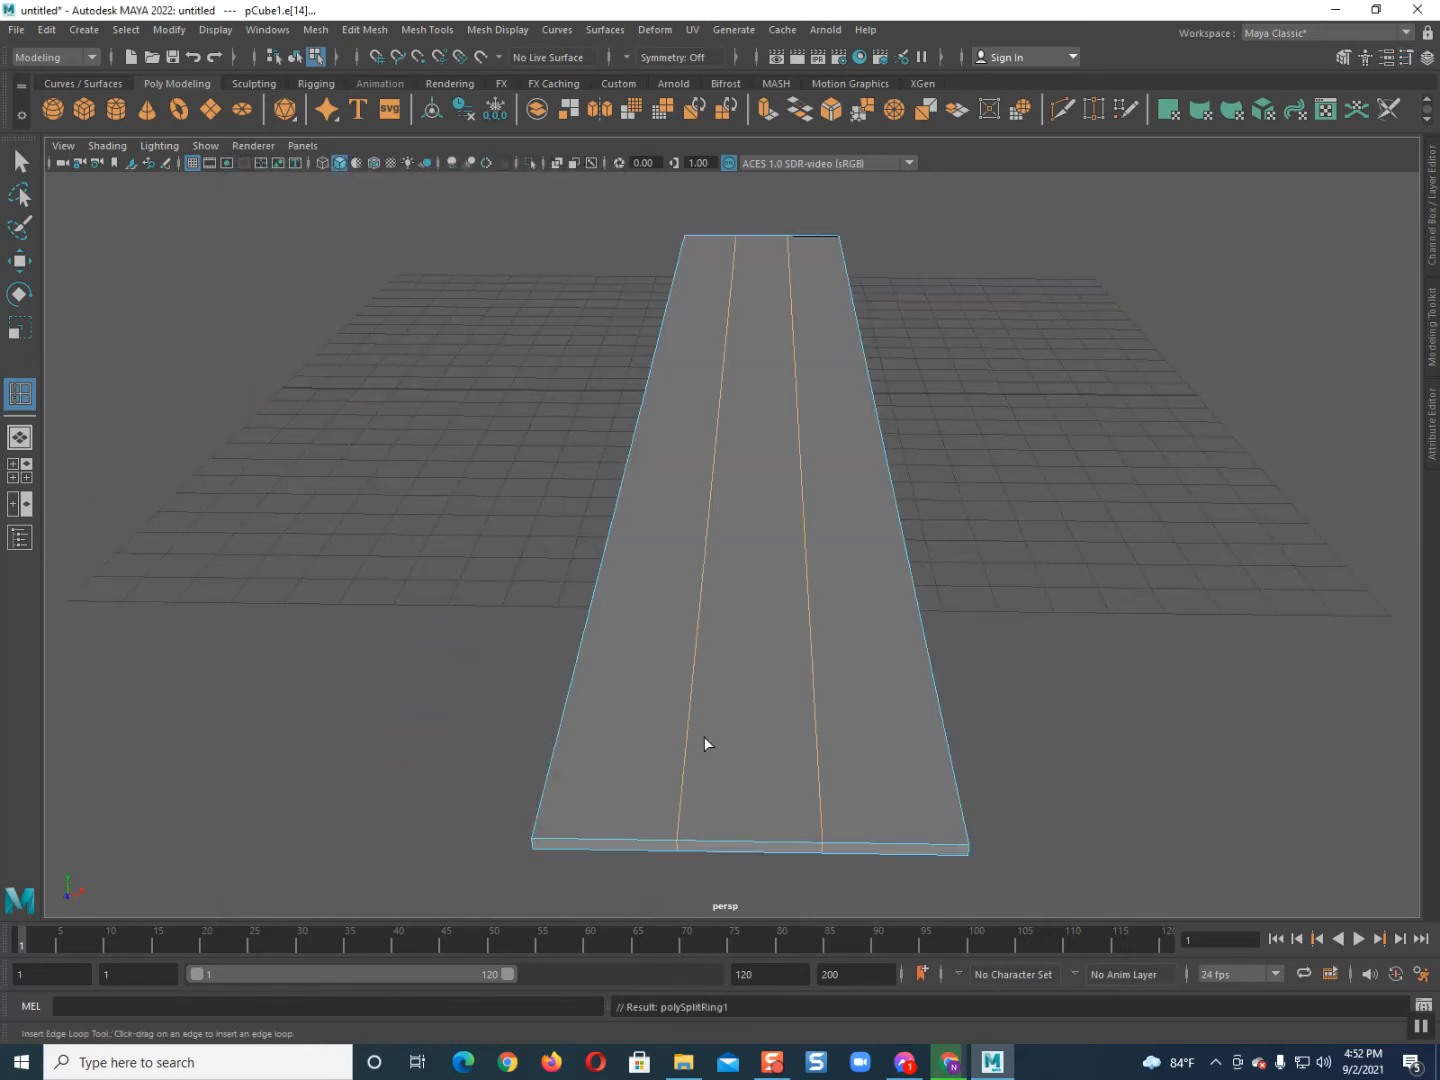
Step: Scale the two edge loops apart along X until they sit close to the plank's long edges, and return to object mode
key("r")
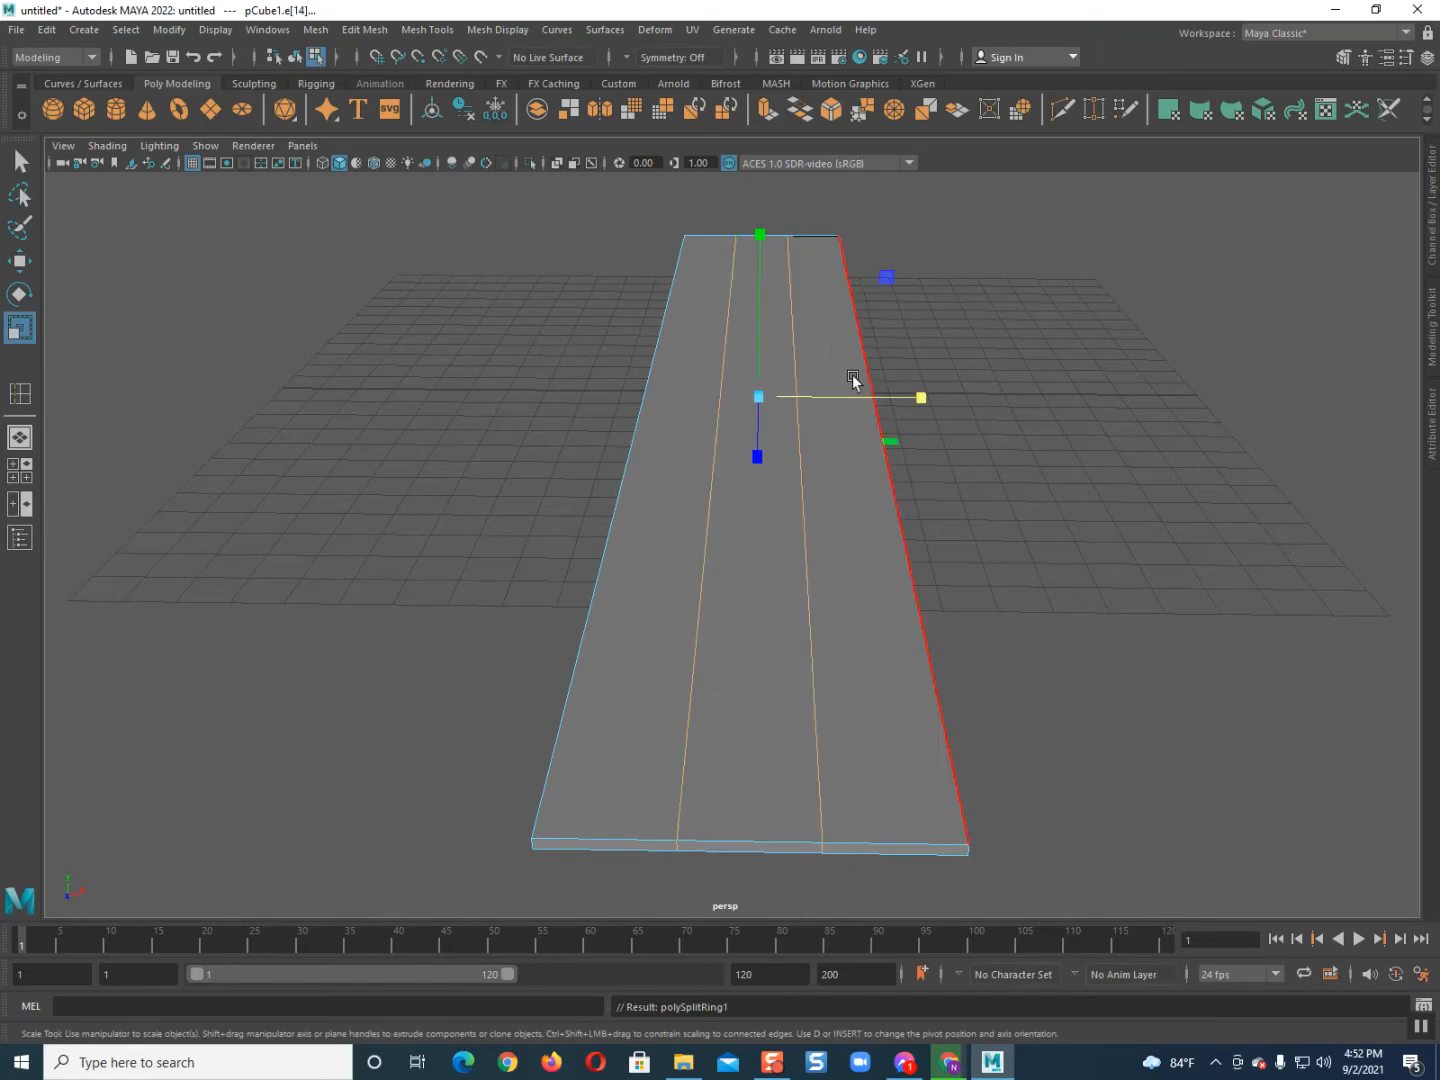
left_click_drag(821, 397, 1077, 417)
right_click_drag(806, 346, 806, 404)
left_click_drag(734, 476, 680, 506, "alt")
right_click_drag(682, 494, 860, 364)
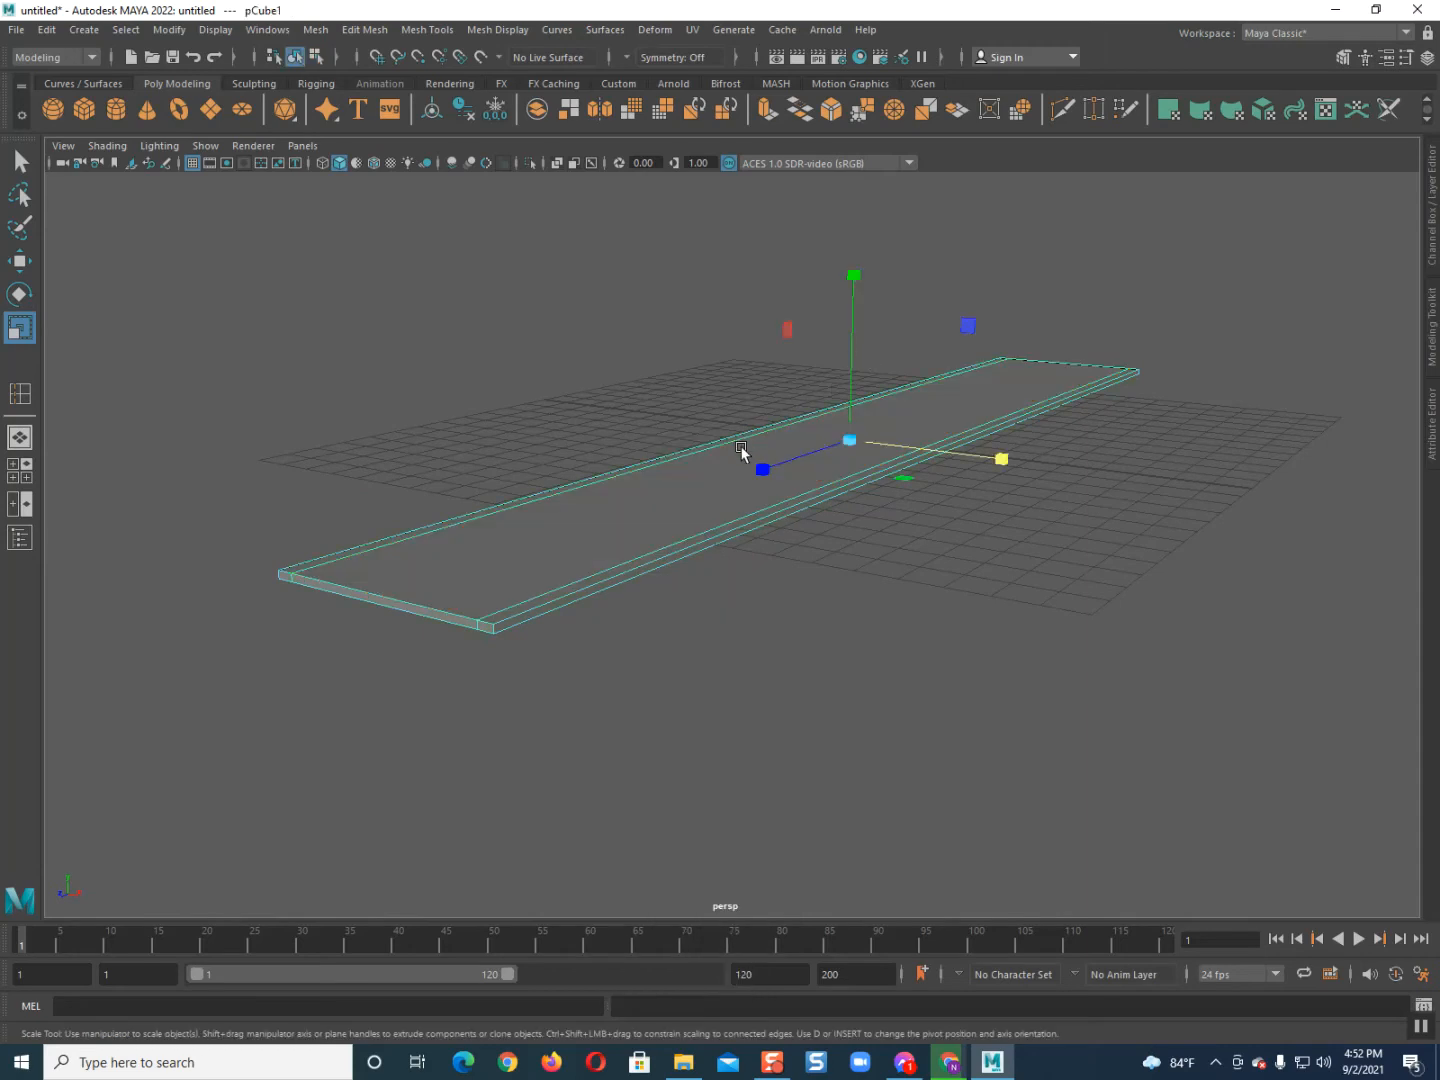
Step: Tilt the plank about its X axis by 15 degrees and further, into a steeper ramp slope
key("e")
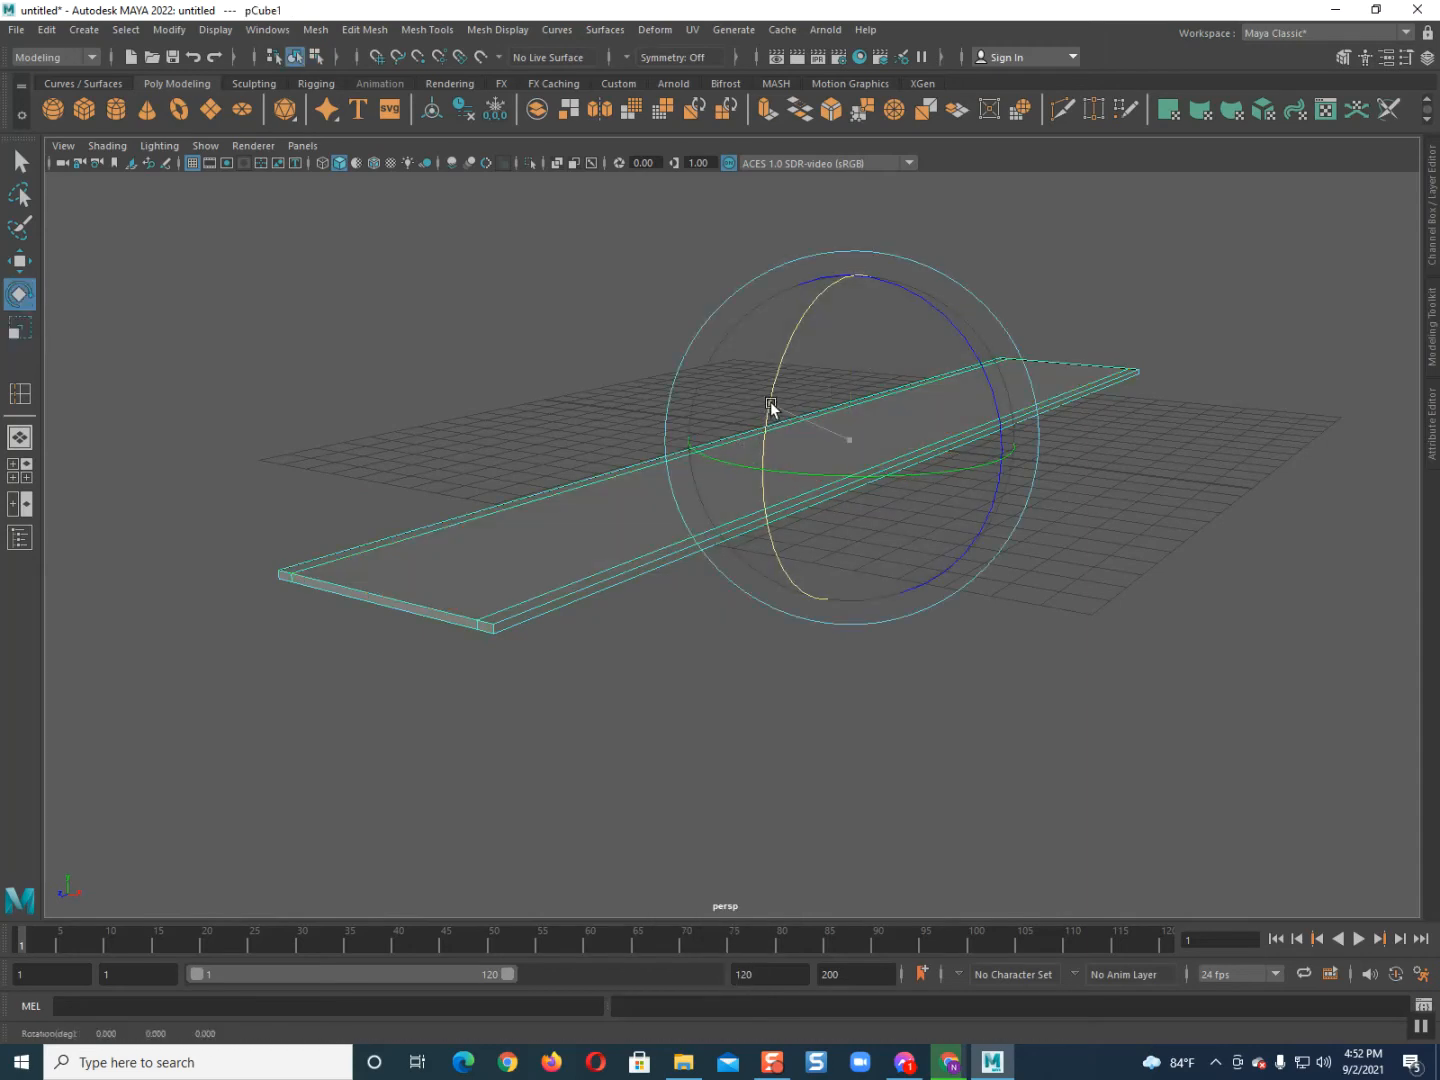
left_click_drag(770, 405, 771, 418)
left_click_drag(641, 599, 749, 409, "alt")
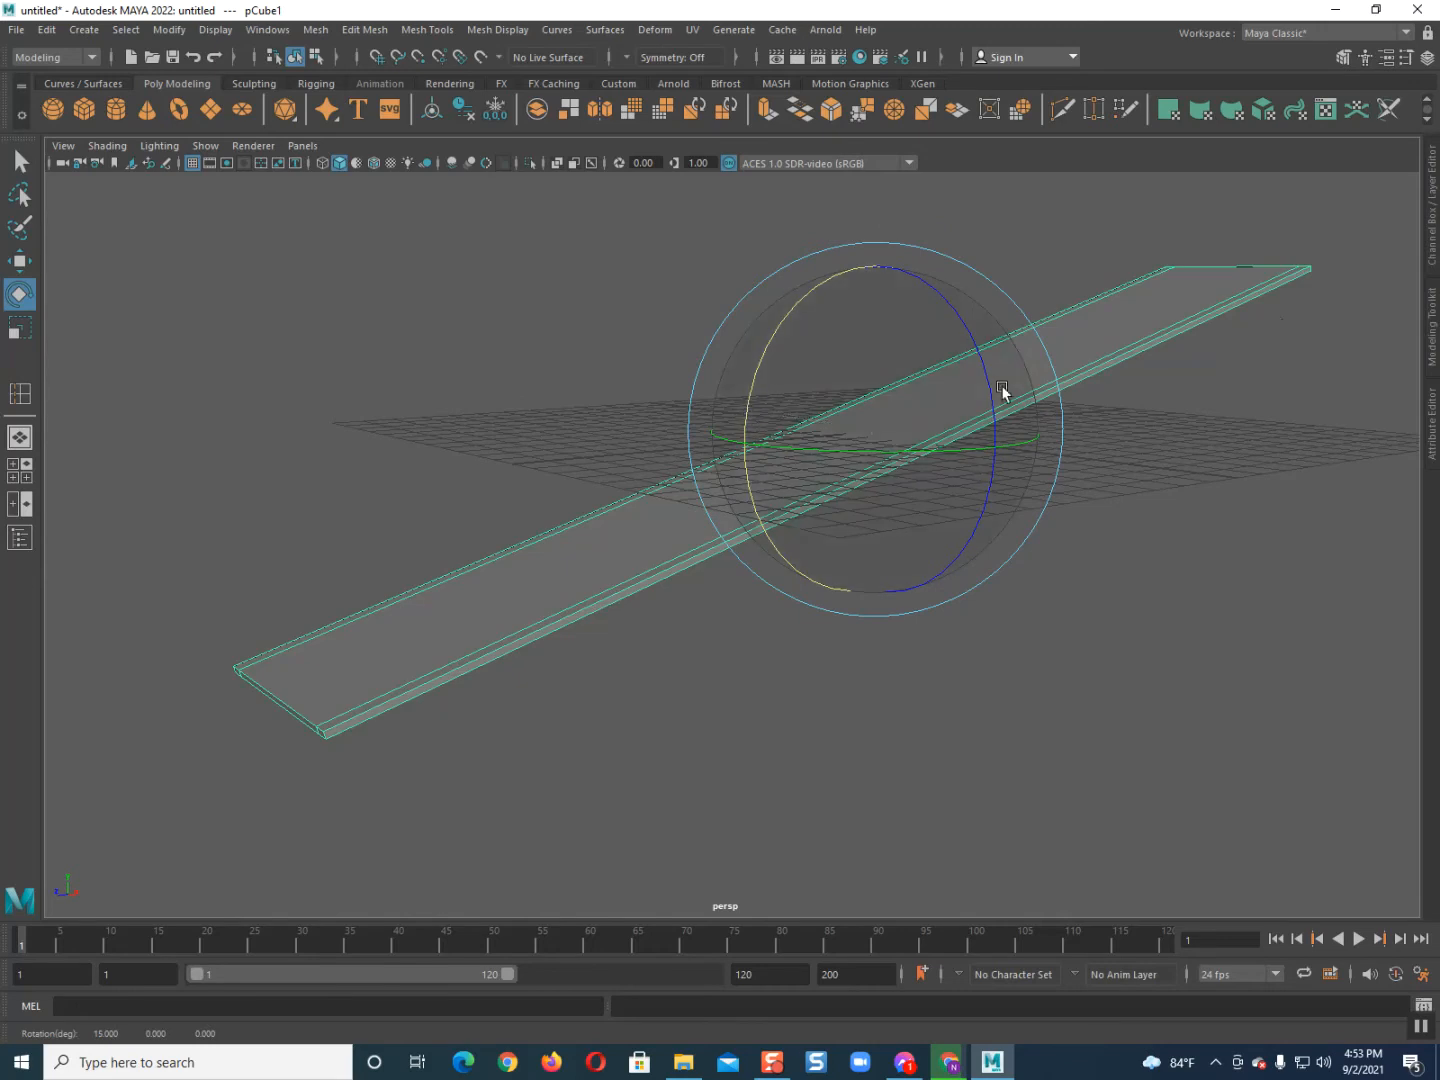
left_click(1432, 207)
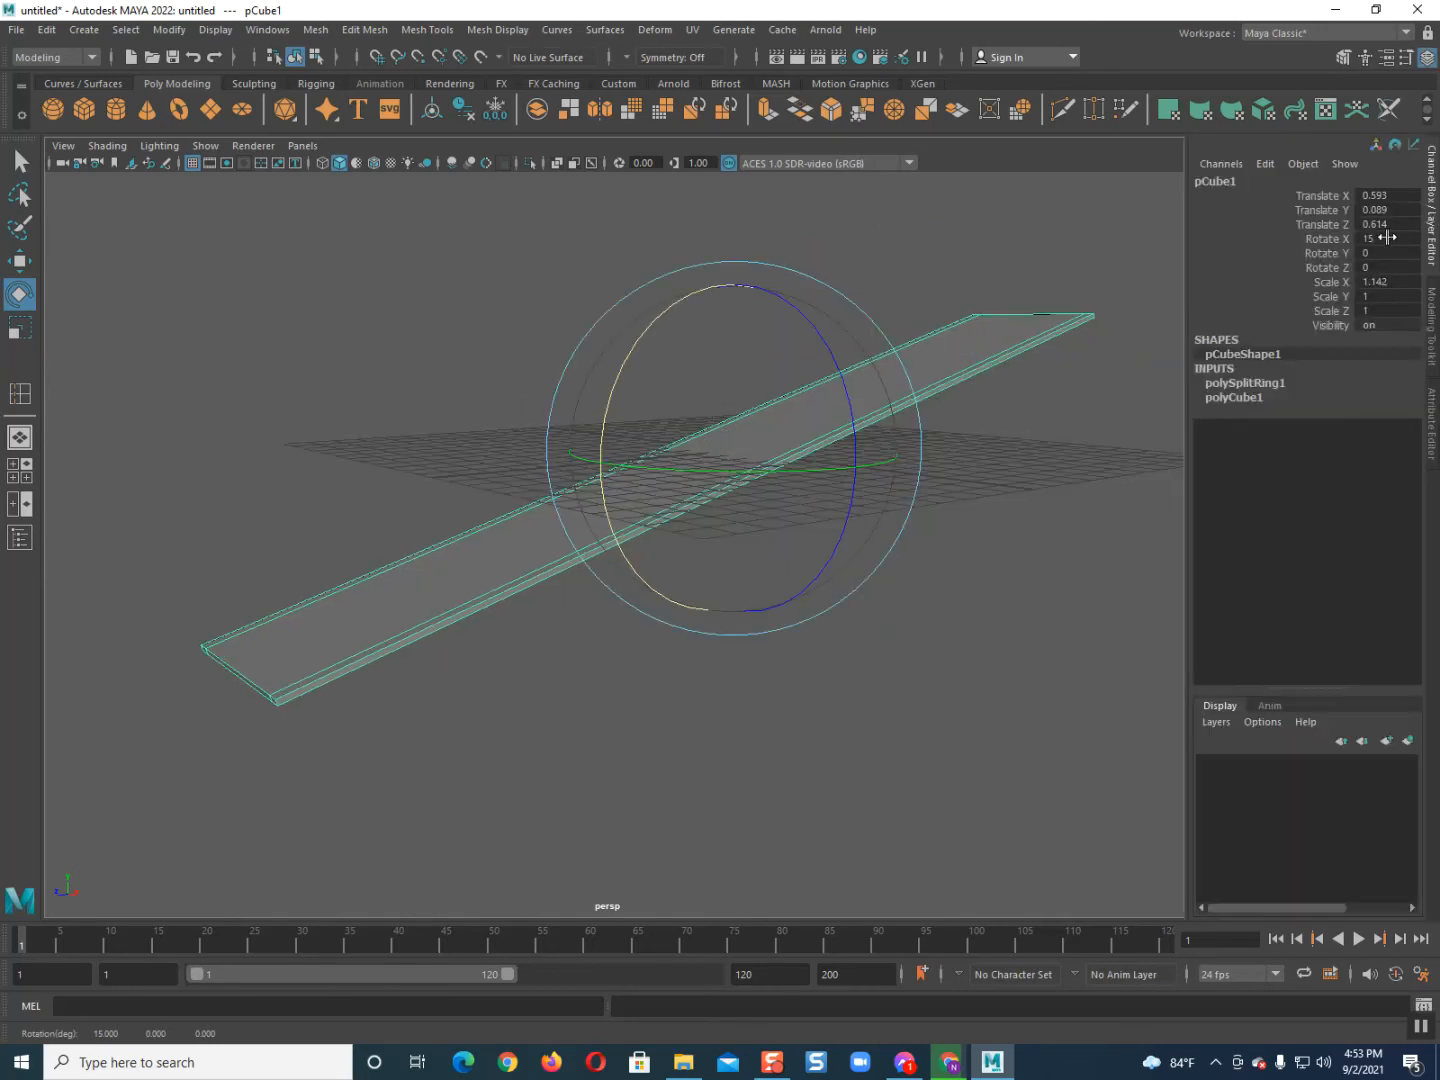
left_click_drag(659, 311, 653, 333)
Step: Select the two narrow faces along the long edges of the plank's upper surface in face mode
scroll(553, 543, "down", 3)
left_click_drag(584, 616, 635, 509, "alt")
right_click_drag(635, 505, 634, 570)
scroll(635, 570, "up", 3)
key("q")
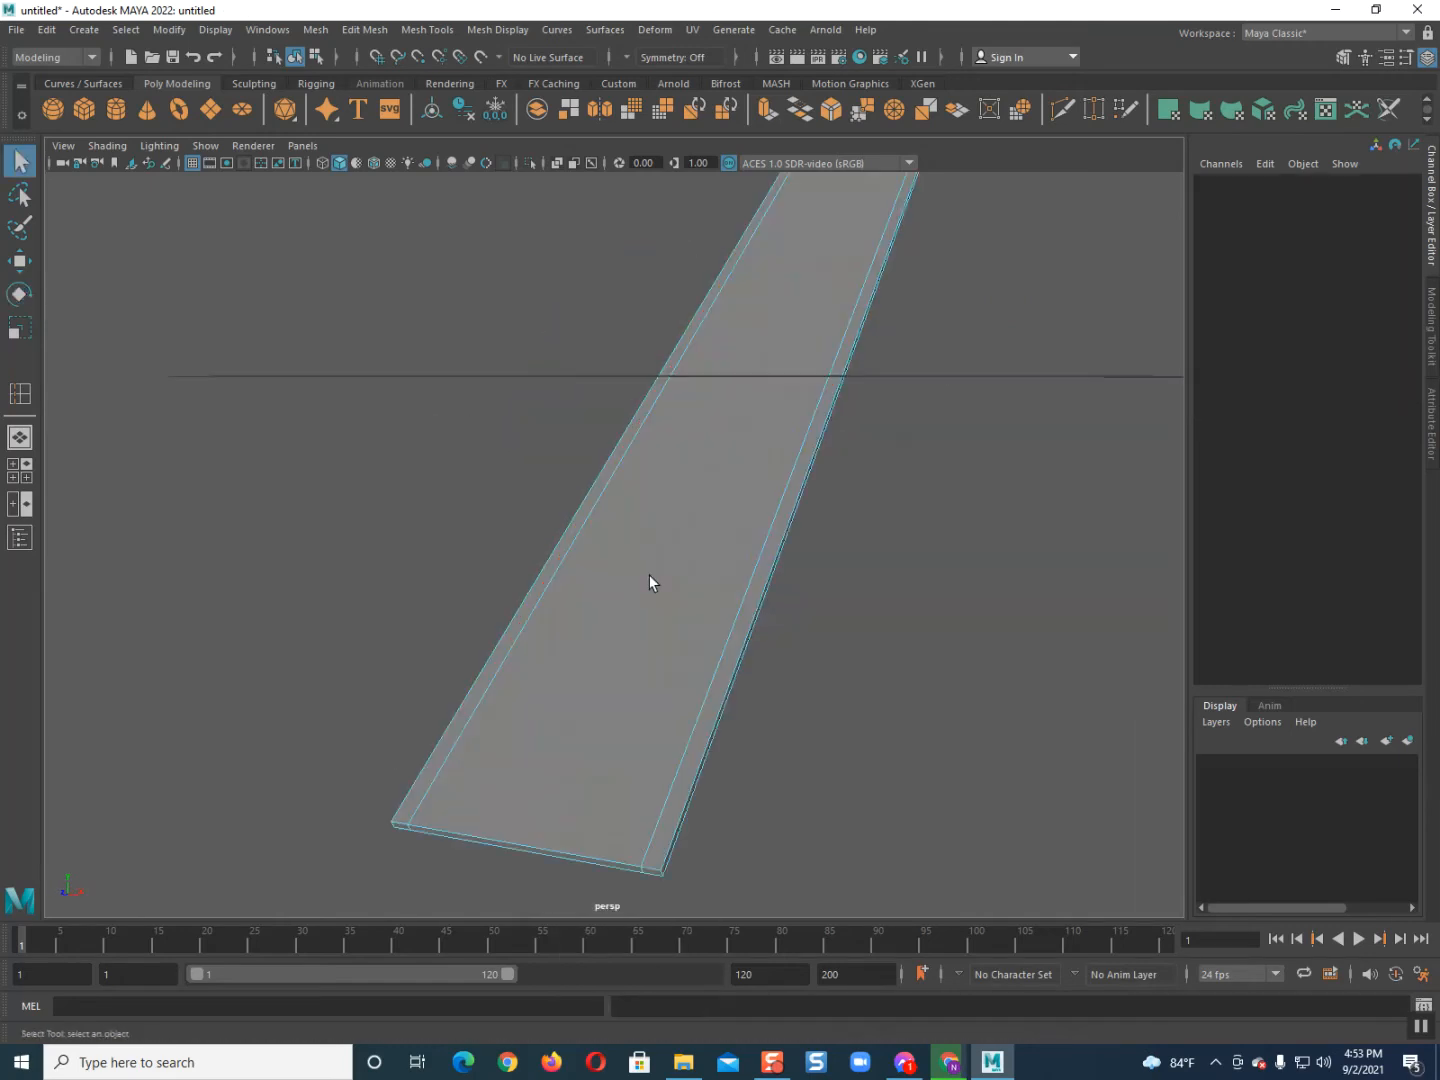
left_click(734, 649)
left_click(507, 666)
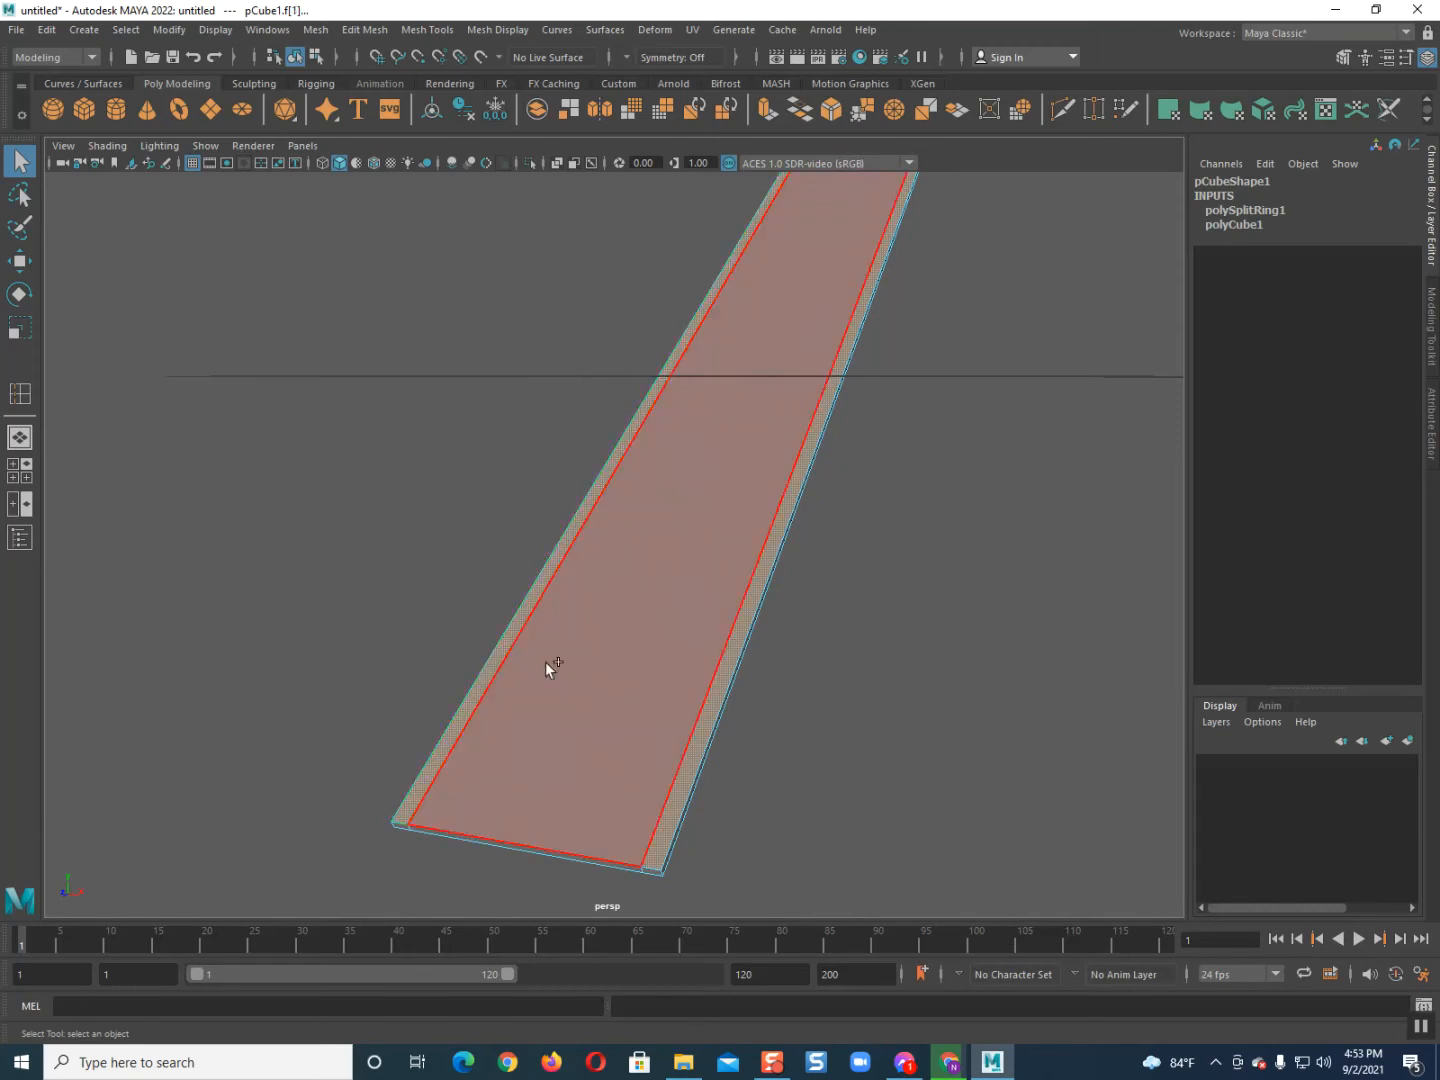
Step: Try extruding the two narrow edge faces upward along the plank's tilted object axis
left_click_drag(551, 665, 620, 677, "alt")
middle_click_drag(620, 677, 659, 670, "alt")
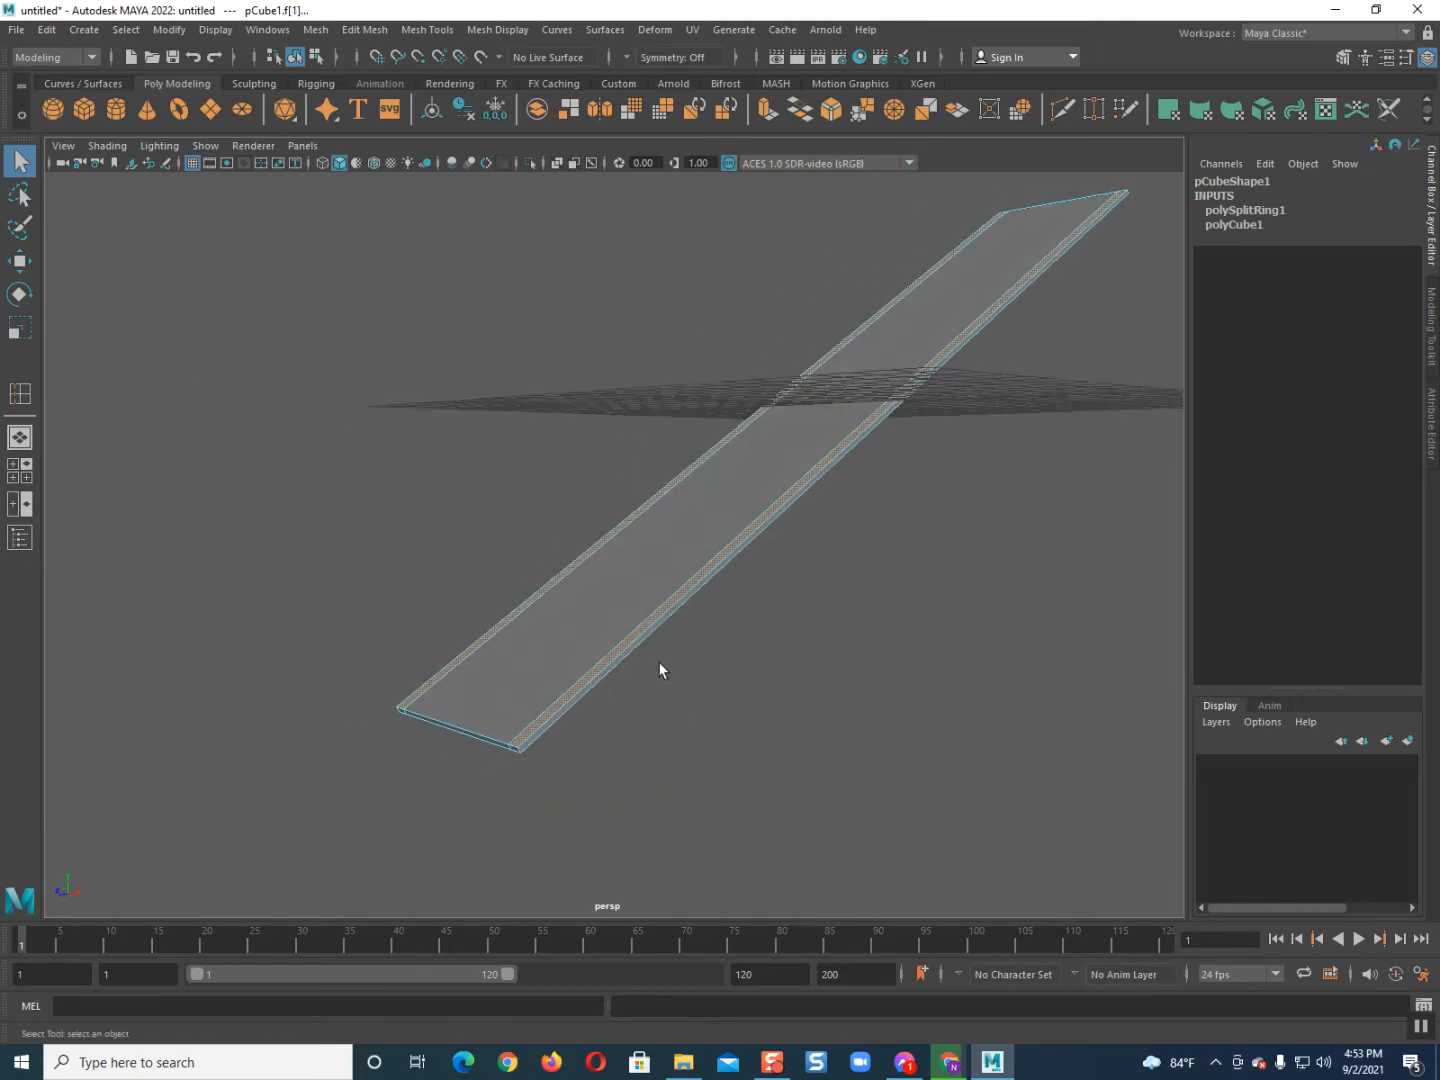
key("ctrl+e")
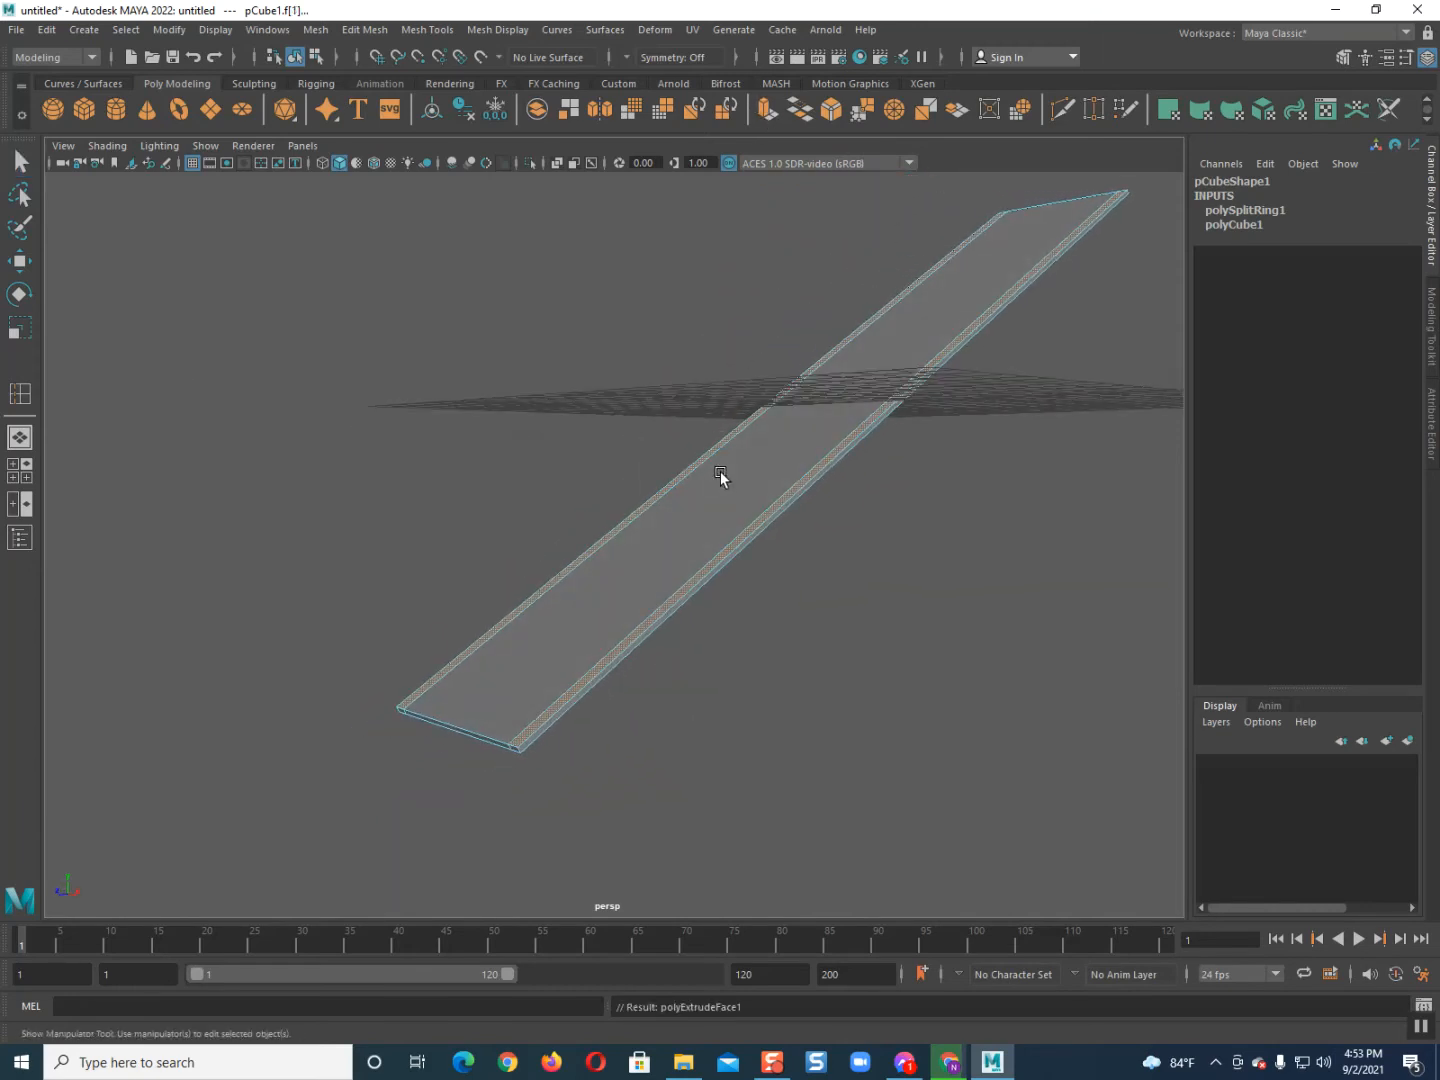
scroll(743, 446, "up", 2)
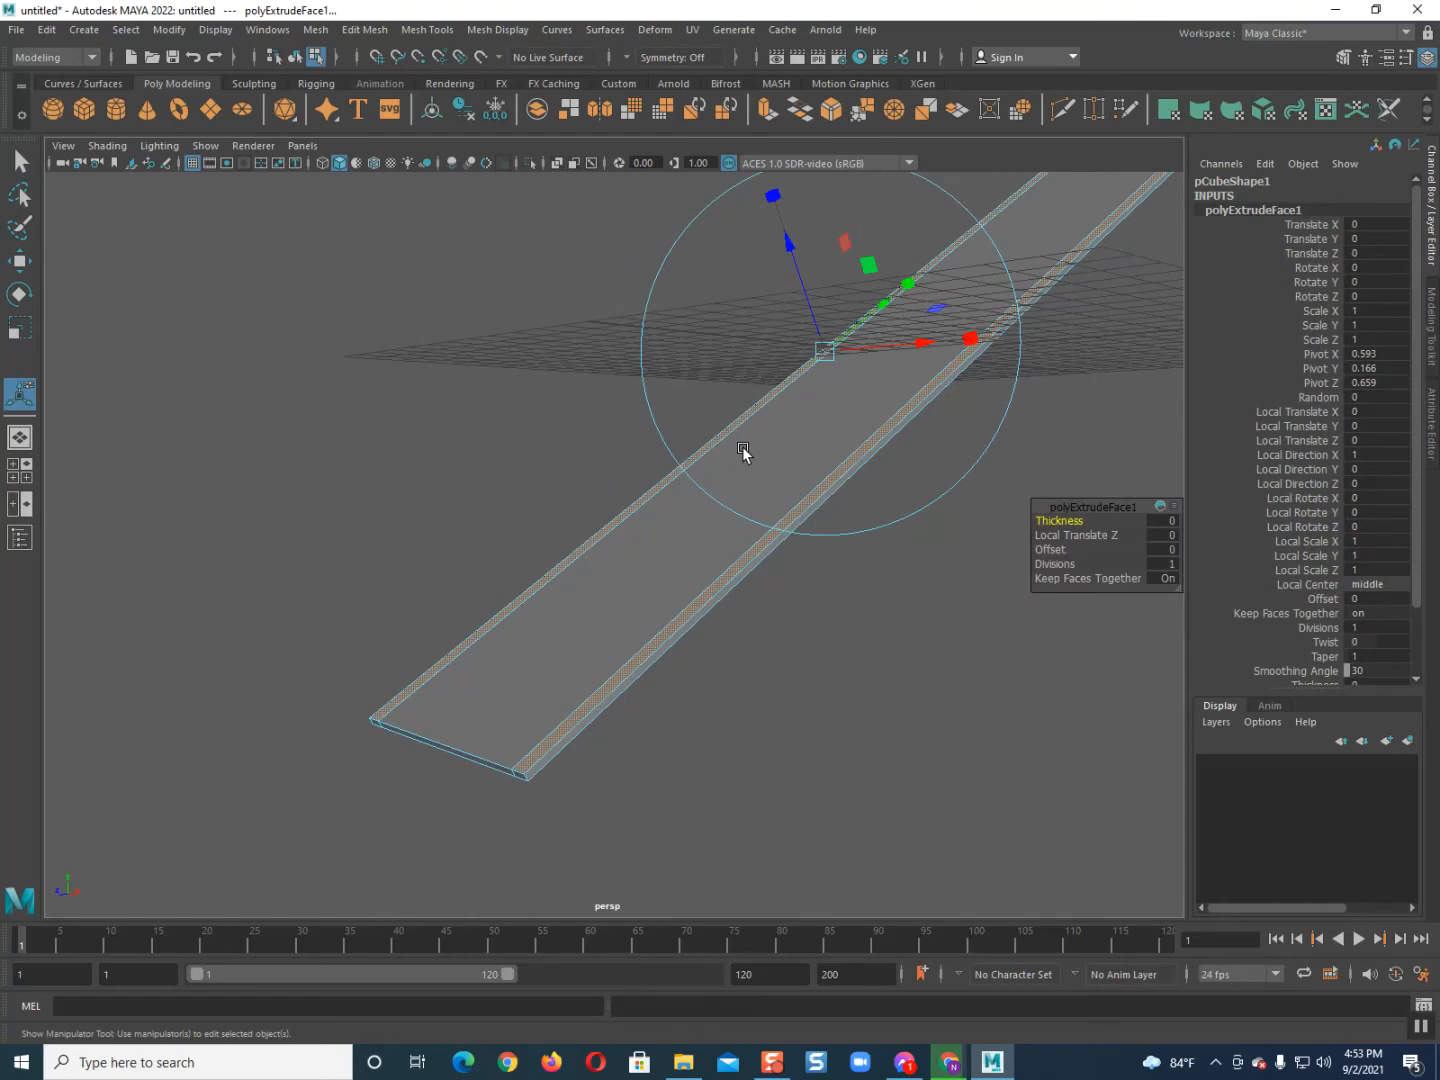
key("w")
left_click_drag(878, 297, 869, 249, "shift")
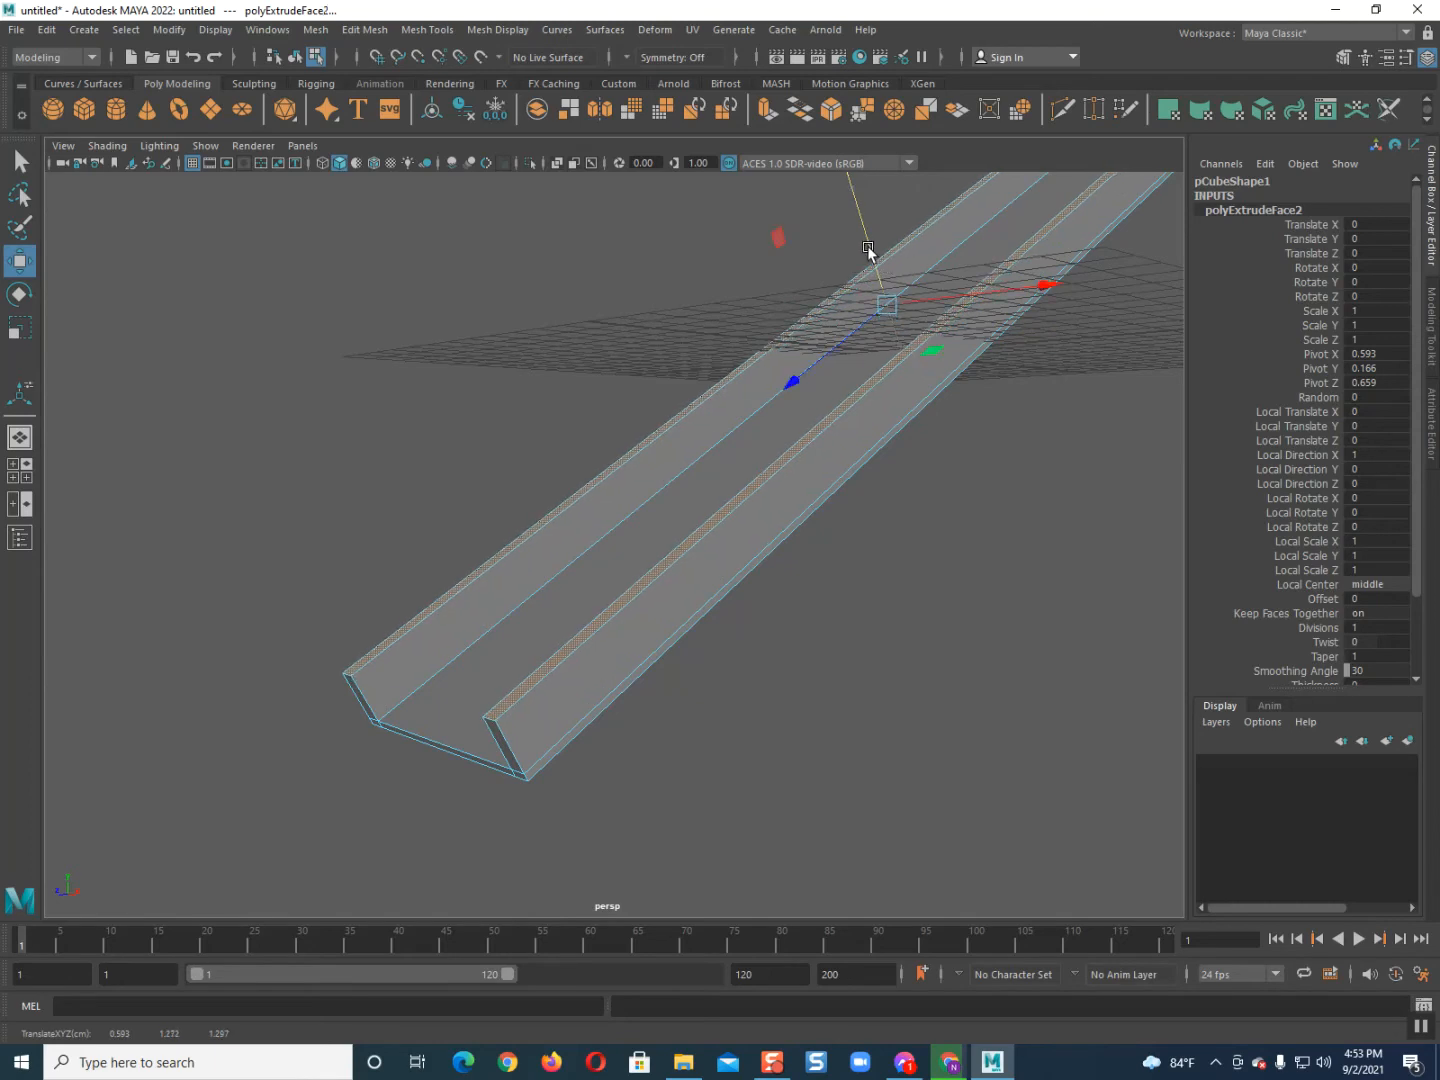
key("ctrl+z")
key("ctrl+z")
key("ctrl+z")
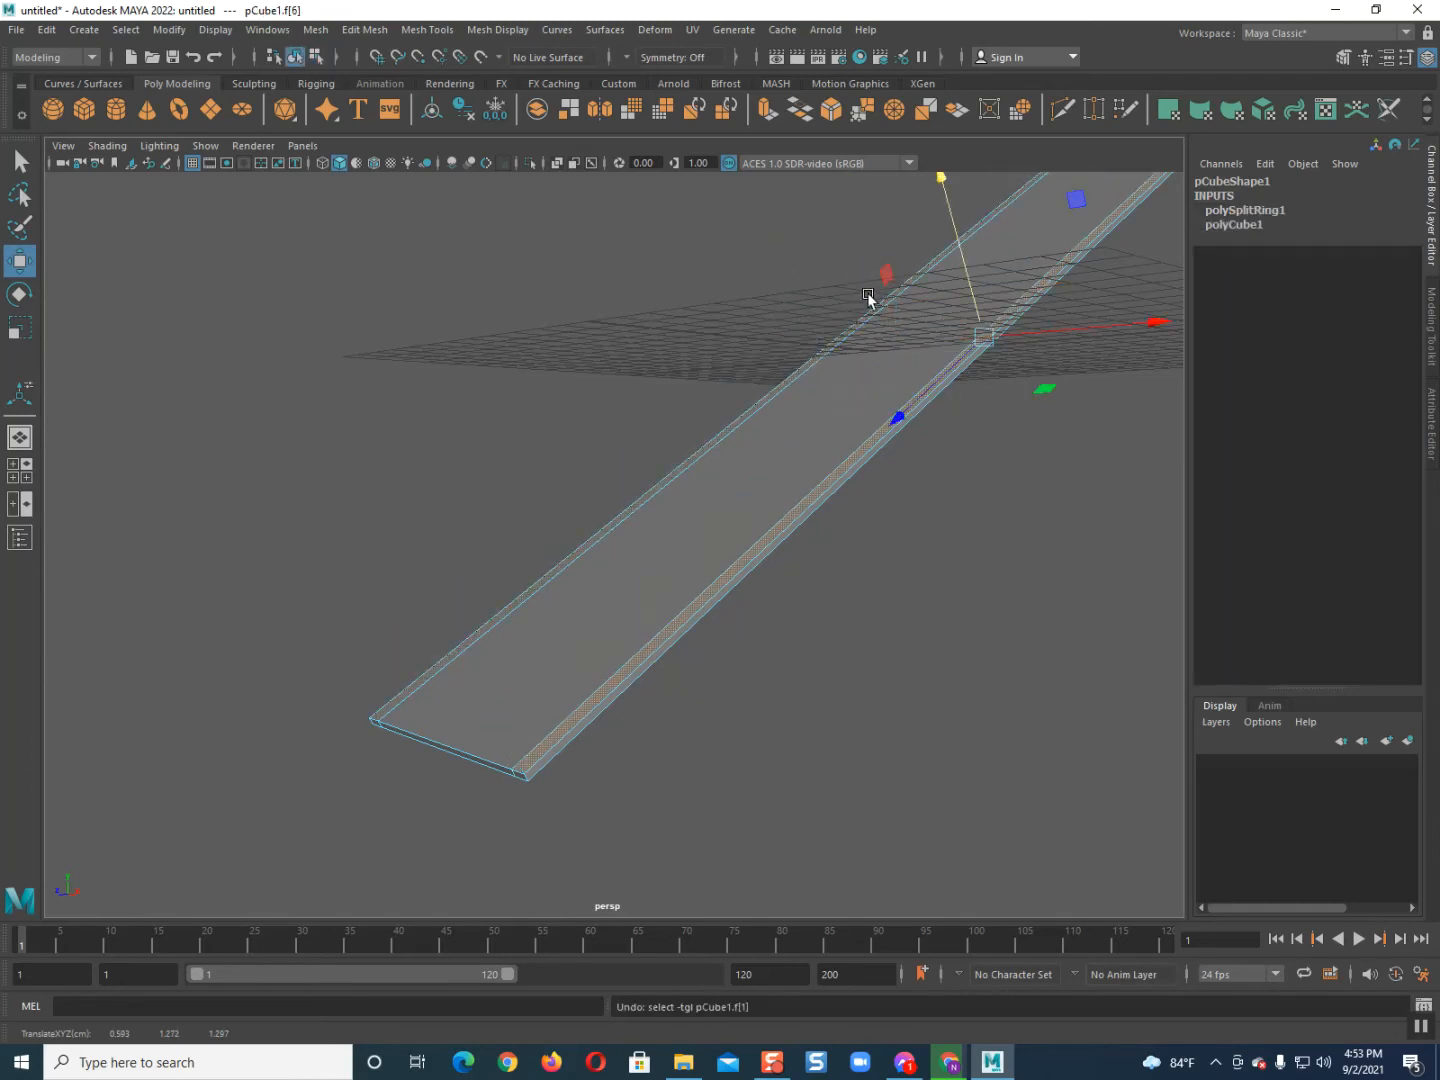
Step: Reselect both narrow edge faces and set the Move tool's axis orientation to World
left_click(788, 373)
left_click(830, 475, "shift")
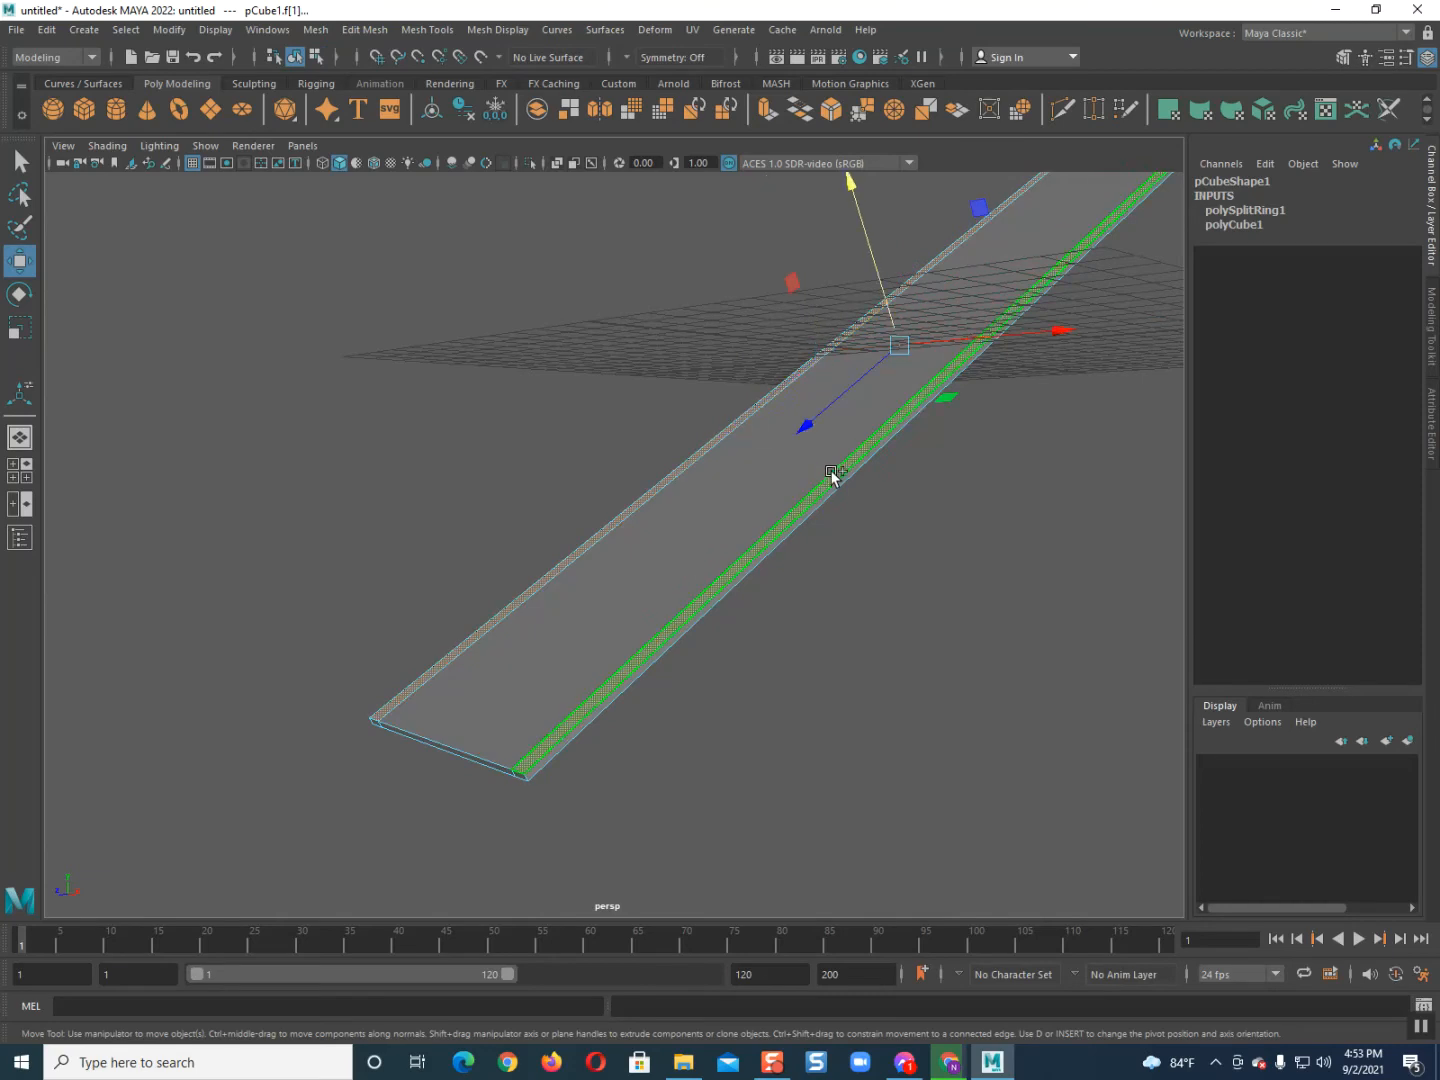
mouse_move(828, 475)
left_mouse_down("alt")
mouse_move(895, 504)
mouse_move(829, 481)
left_mouse_up("alt")
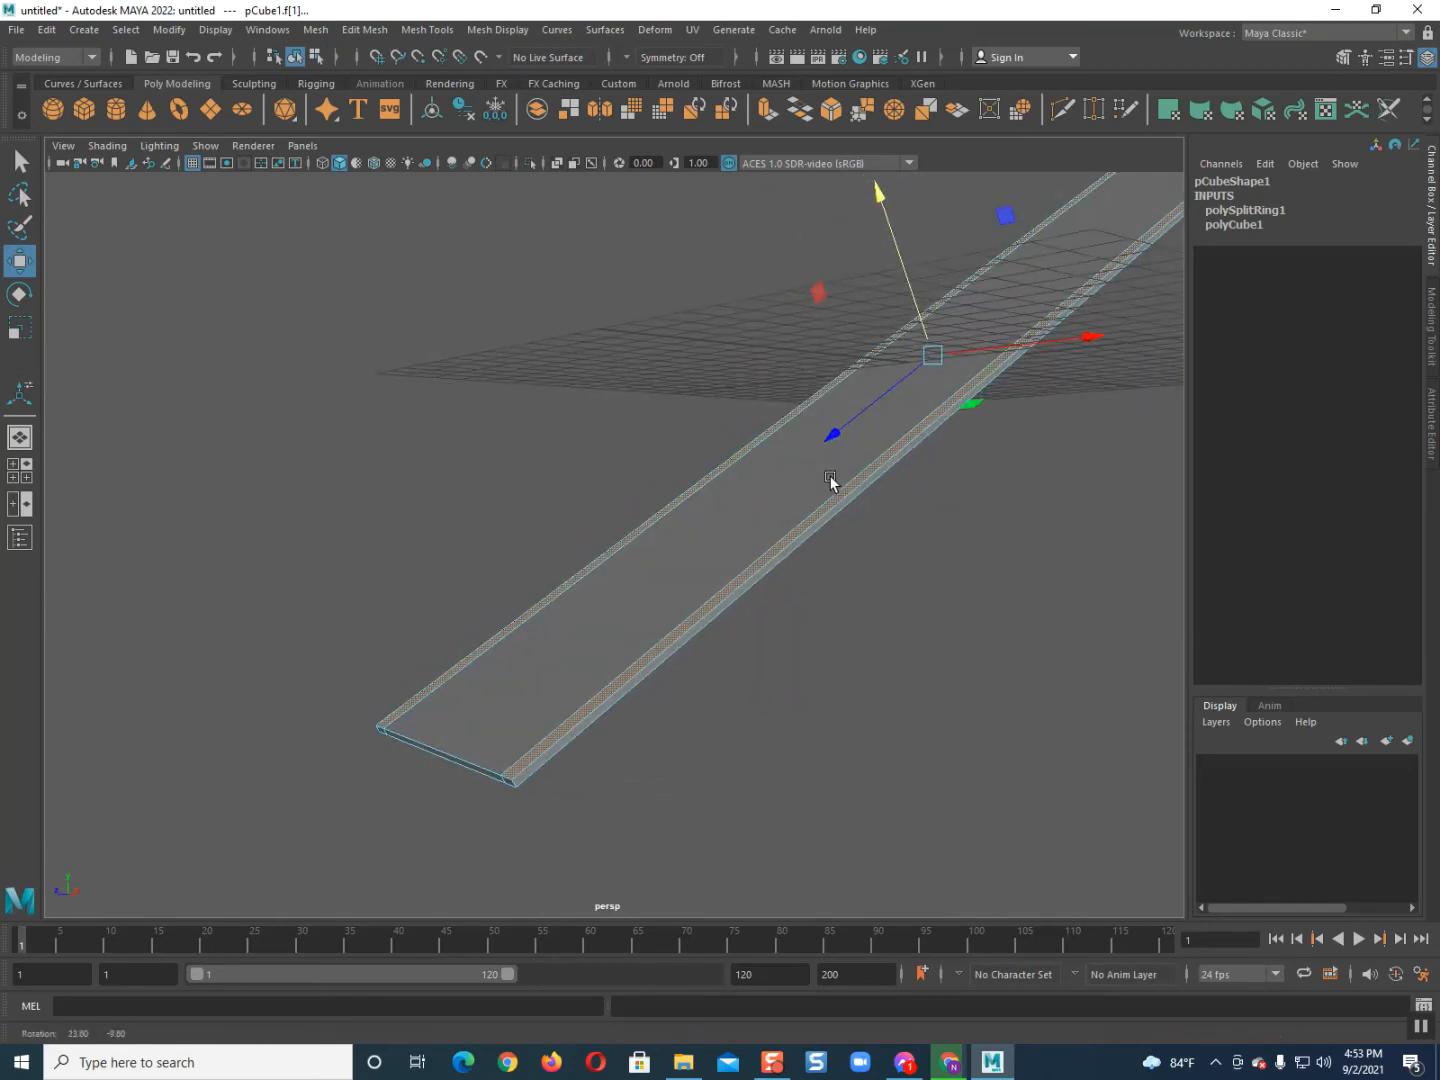
double_click(18, 262)
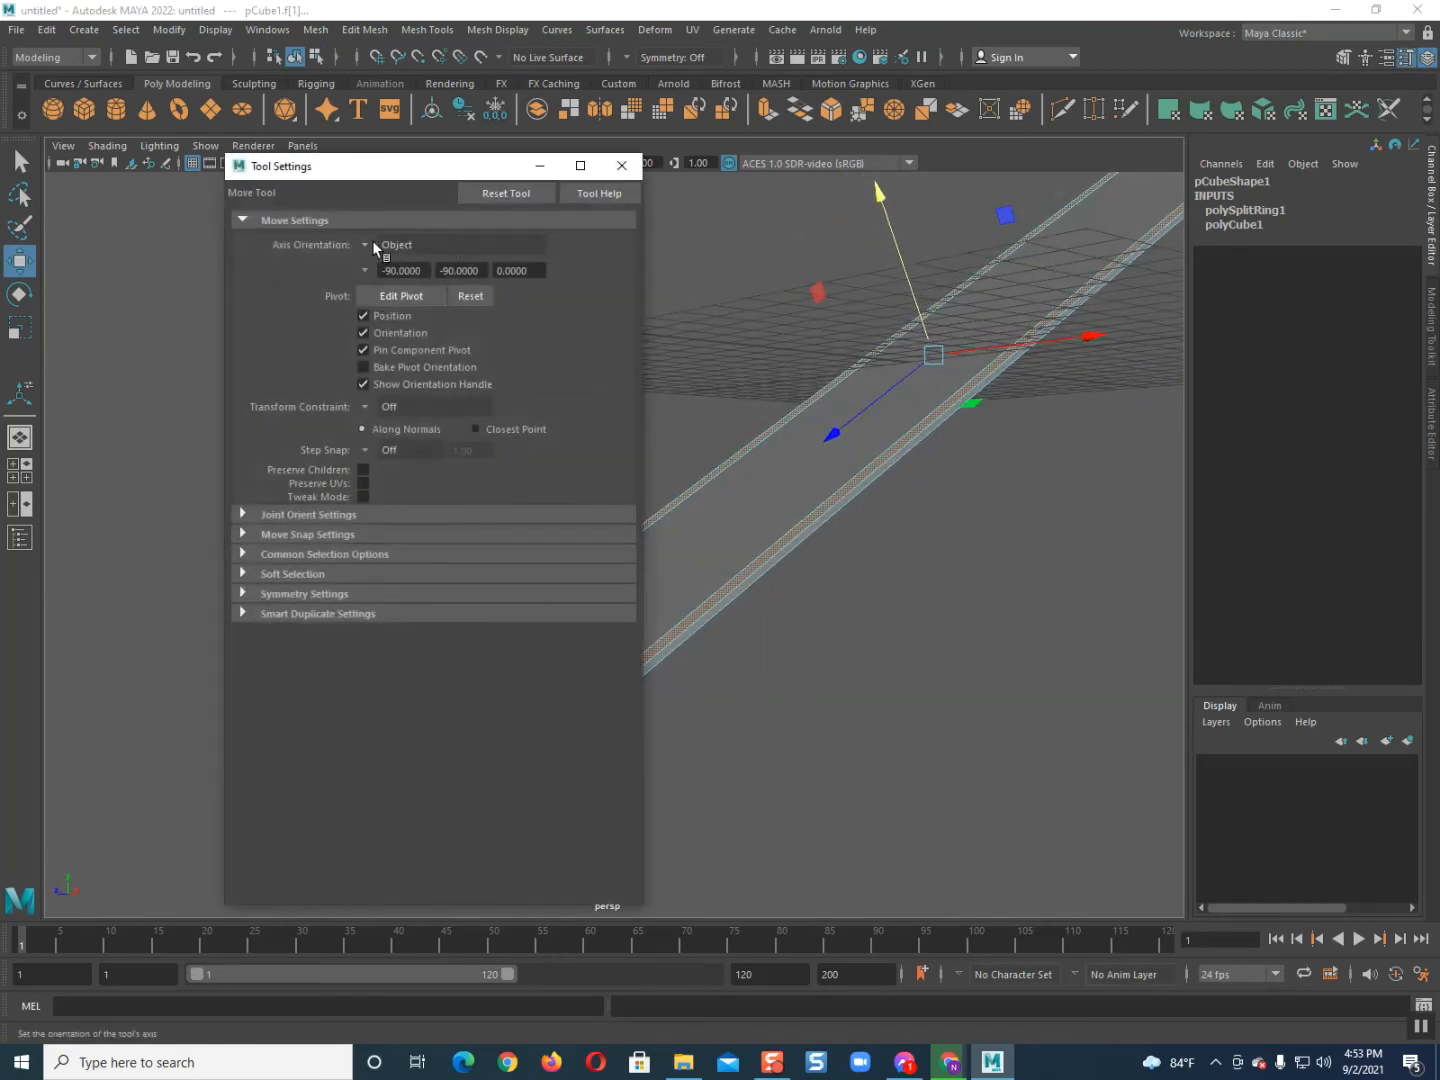
left_click(397, 243)
left_click(410, 272)
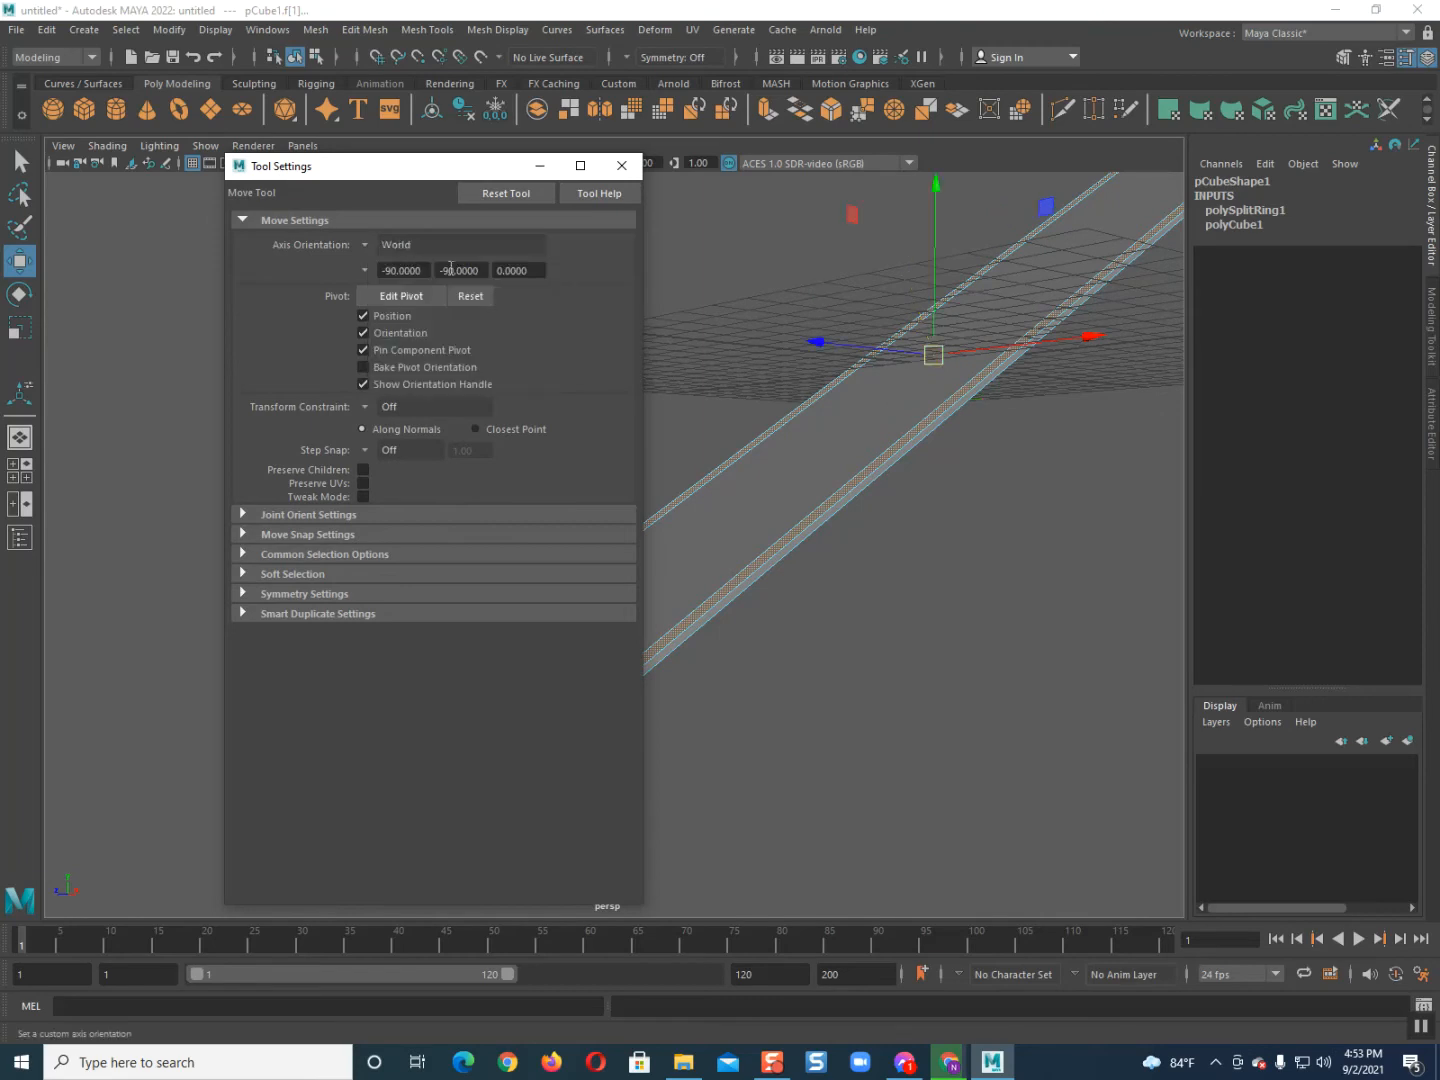
left_click(621, 167)
Step: Extrude both edge faces straight up along world Y to form side walls, and return to object mode with the ramp deselected
left_click_drag(726, 370, 805, 340, "alt")
left_click_drag(952, 302, 947, 240, "shift")
left_click_drag(702, 440, 845, 497, "alt")
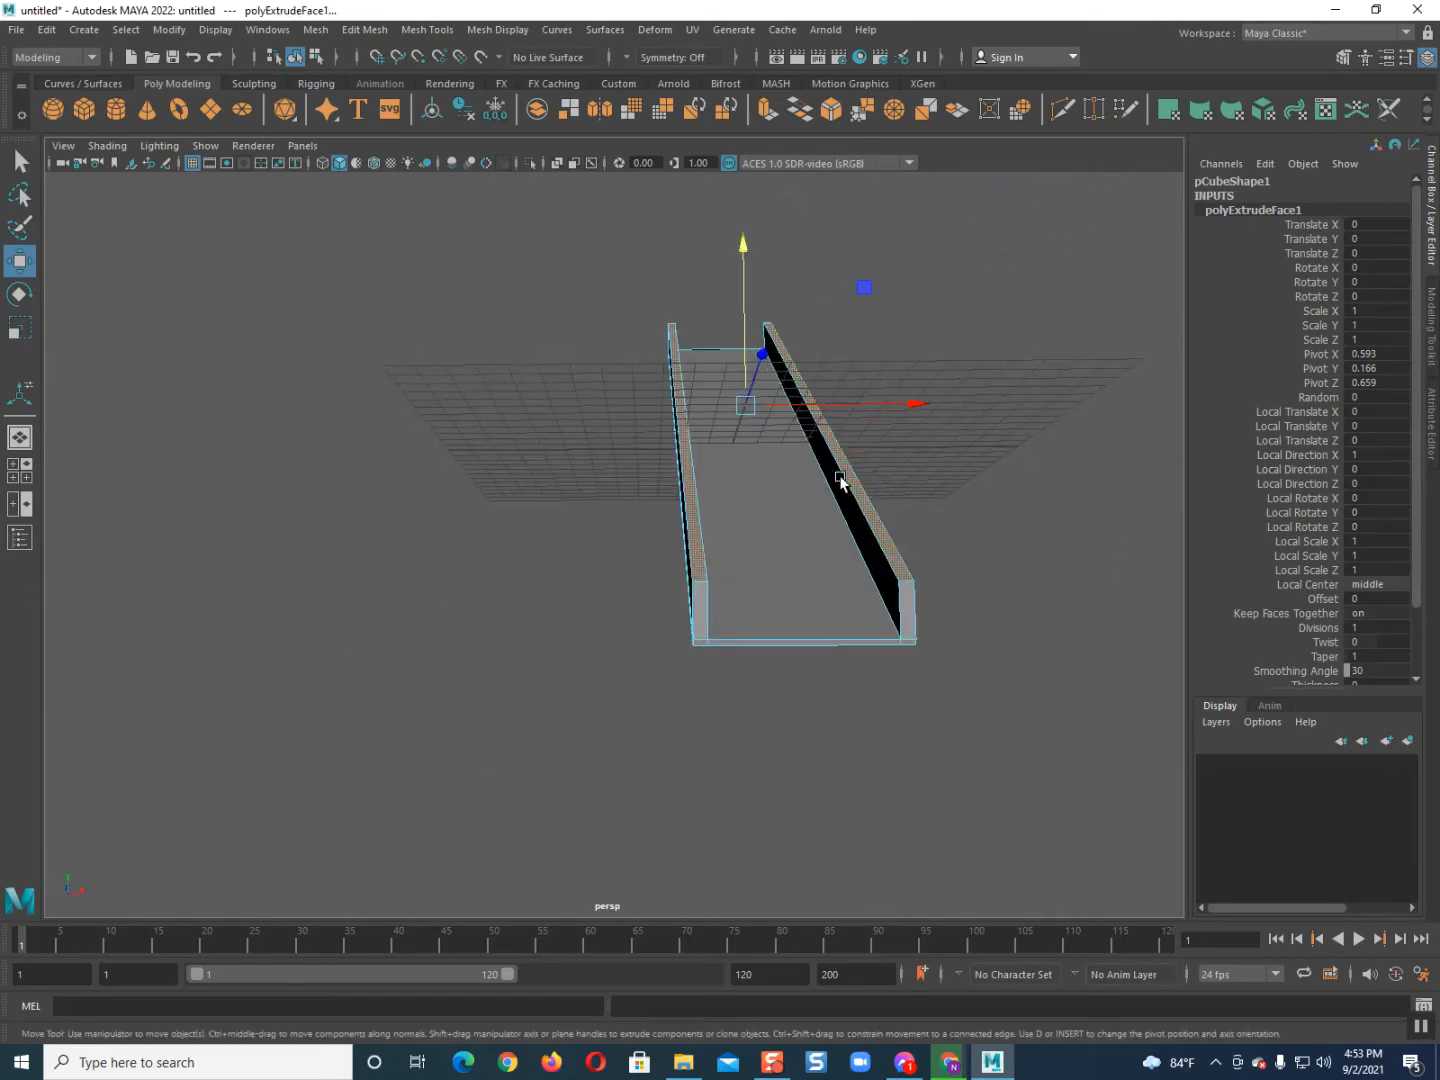
left_click_drag(760, 319, 733, 345)
left_click_drag(626, 330, 648, 310)
left_click_drag(693, 382, 656, 630, "alt")
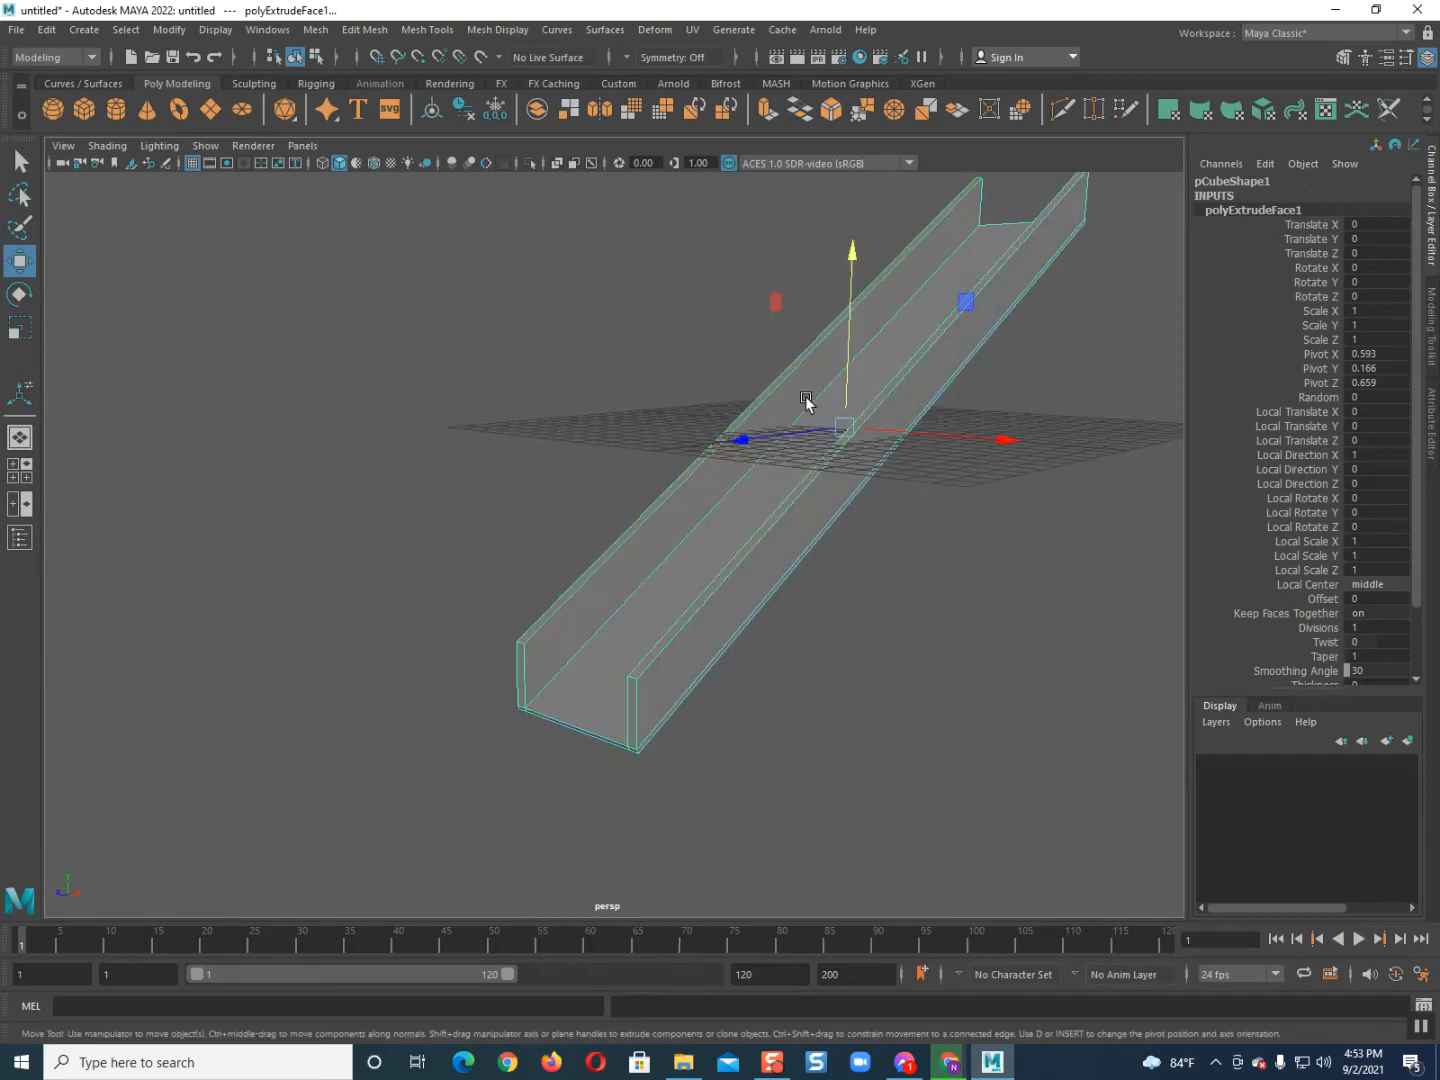
left_click(491, 521)
left_click_drag(492, 521, 519, 670, "alt")
Step: Draw a flat polygon cube about 5.75 by 3.1 units across the ramp's full width in the wireframe top view, and return to perspective
scroll(501, 669, "up", 5)
left_click(94, 115)
left_click_drag(689, 745, 852, 726, "alt")
key("space")
left_click_drag(709, 556, 616, 549)
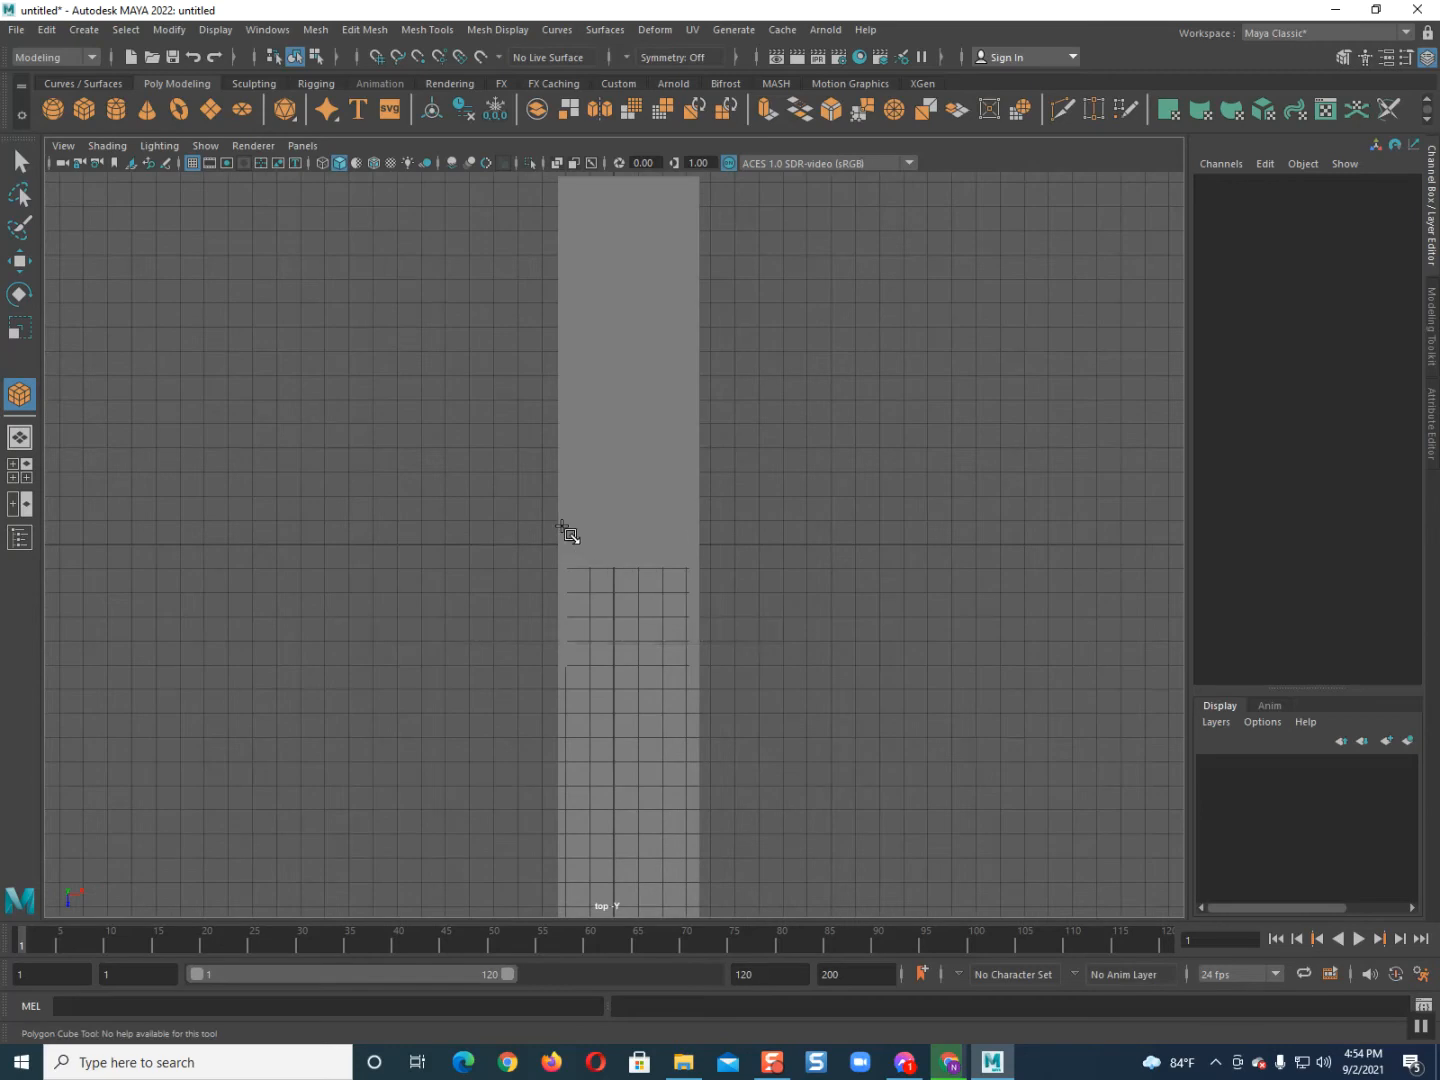
key("4")
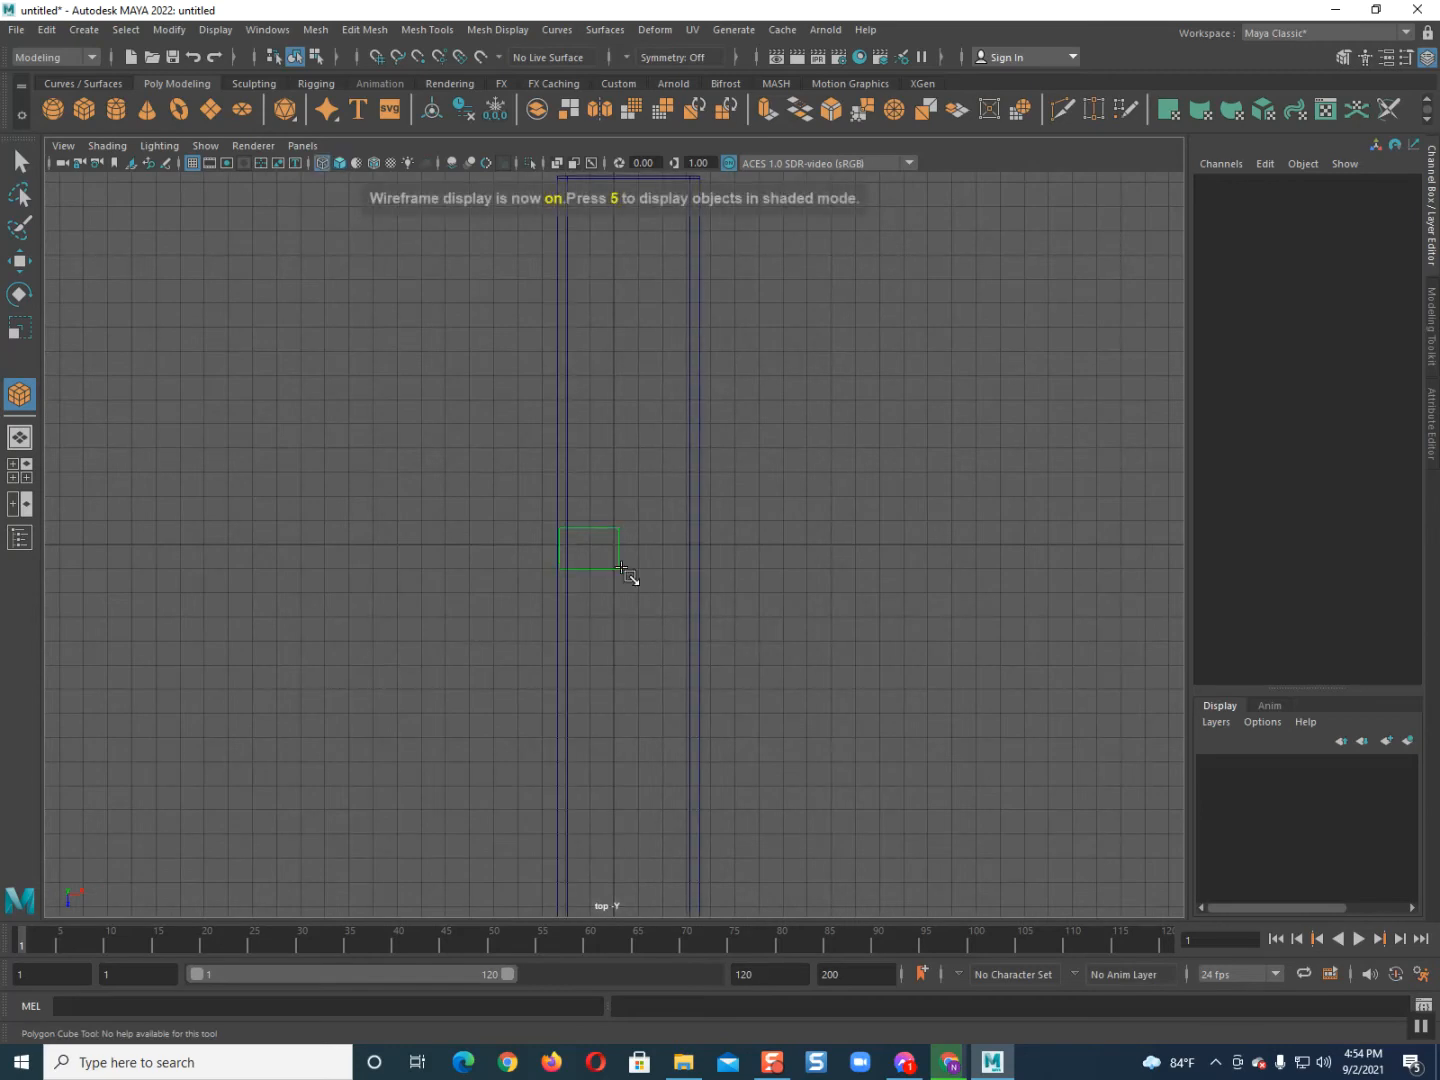
left_click_drag(707, 531, 701, 543)
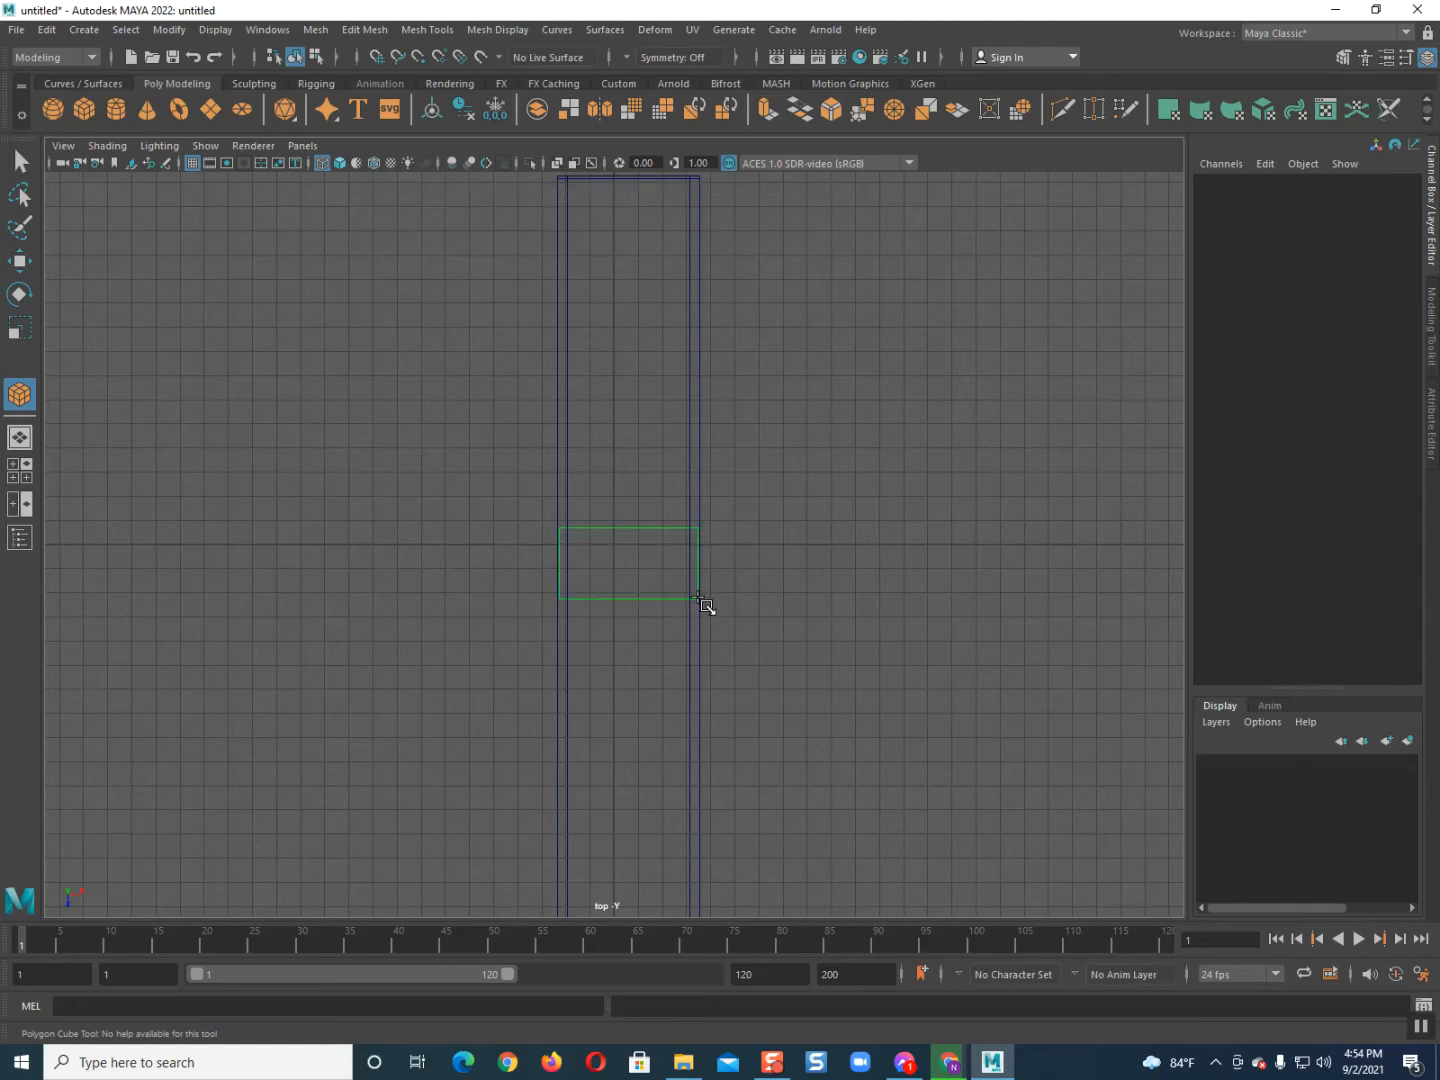
left_click(678, 569)
key("space")
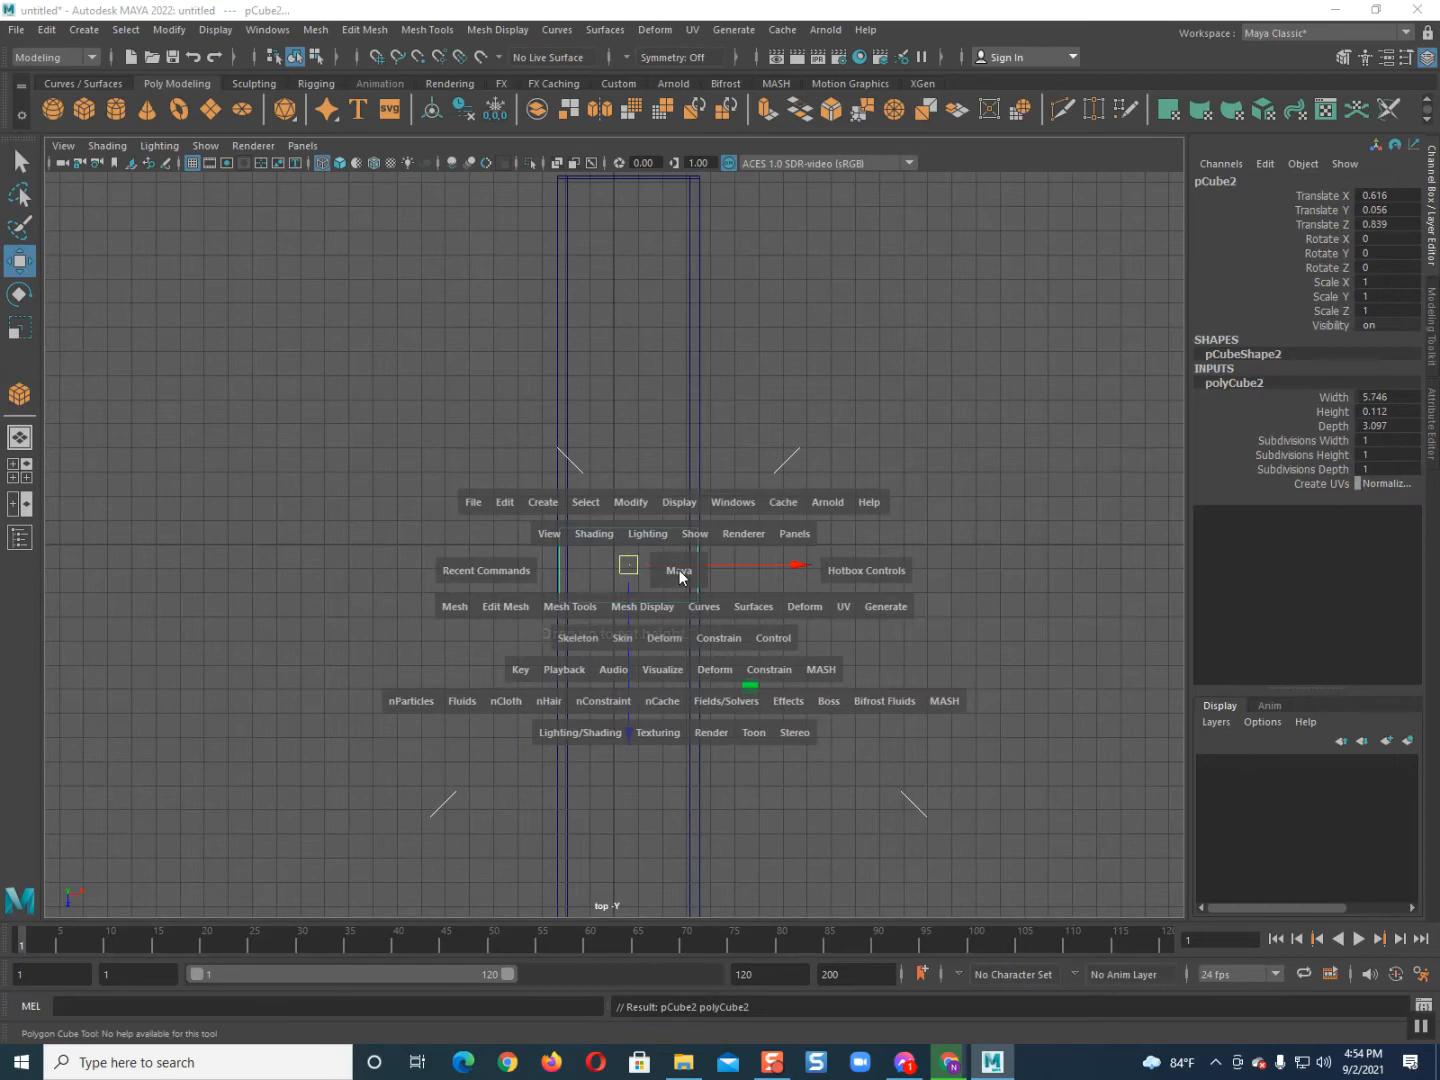
left_click_drag(680, 571, 668, 496)
scroll(655, 618, "up", 2)
scroll(653, 616, "up", 2)
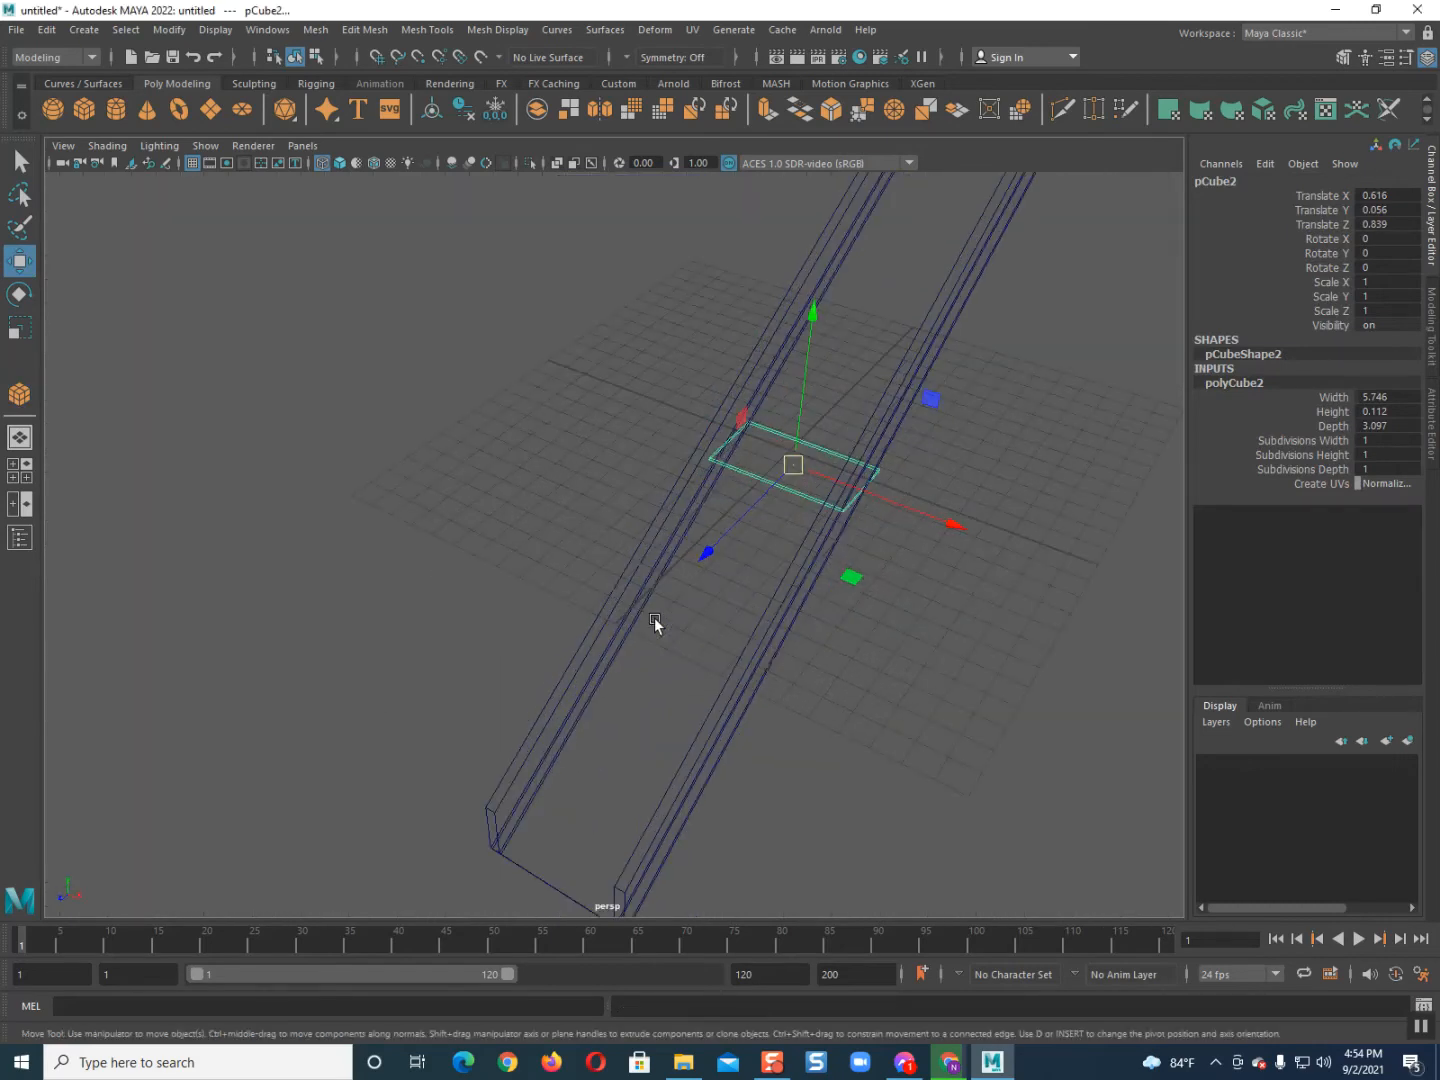
Step: Move the flat block along Z toward the ramp's lower end to about Z 11.87, using the shaded view
key("5")
mouse_move(725, 635)
left_mouse_down("alt")
mouse_move(722, 602)
mouse_move(522, 647)
left_mouse_up("alt")
scroll(581, 605, "up", 2)
left_click_drag(580, 572, 355, 592)
scroll(540, 571, "down", 3)
middle_click_drag(571, 561, 840, 375, "alt")
left_click_drag(746, 398, 475, 441)
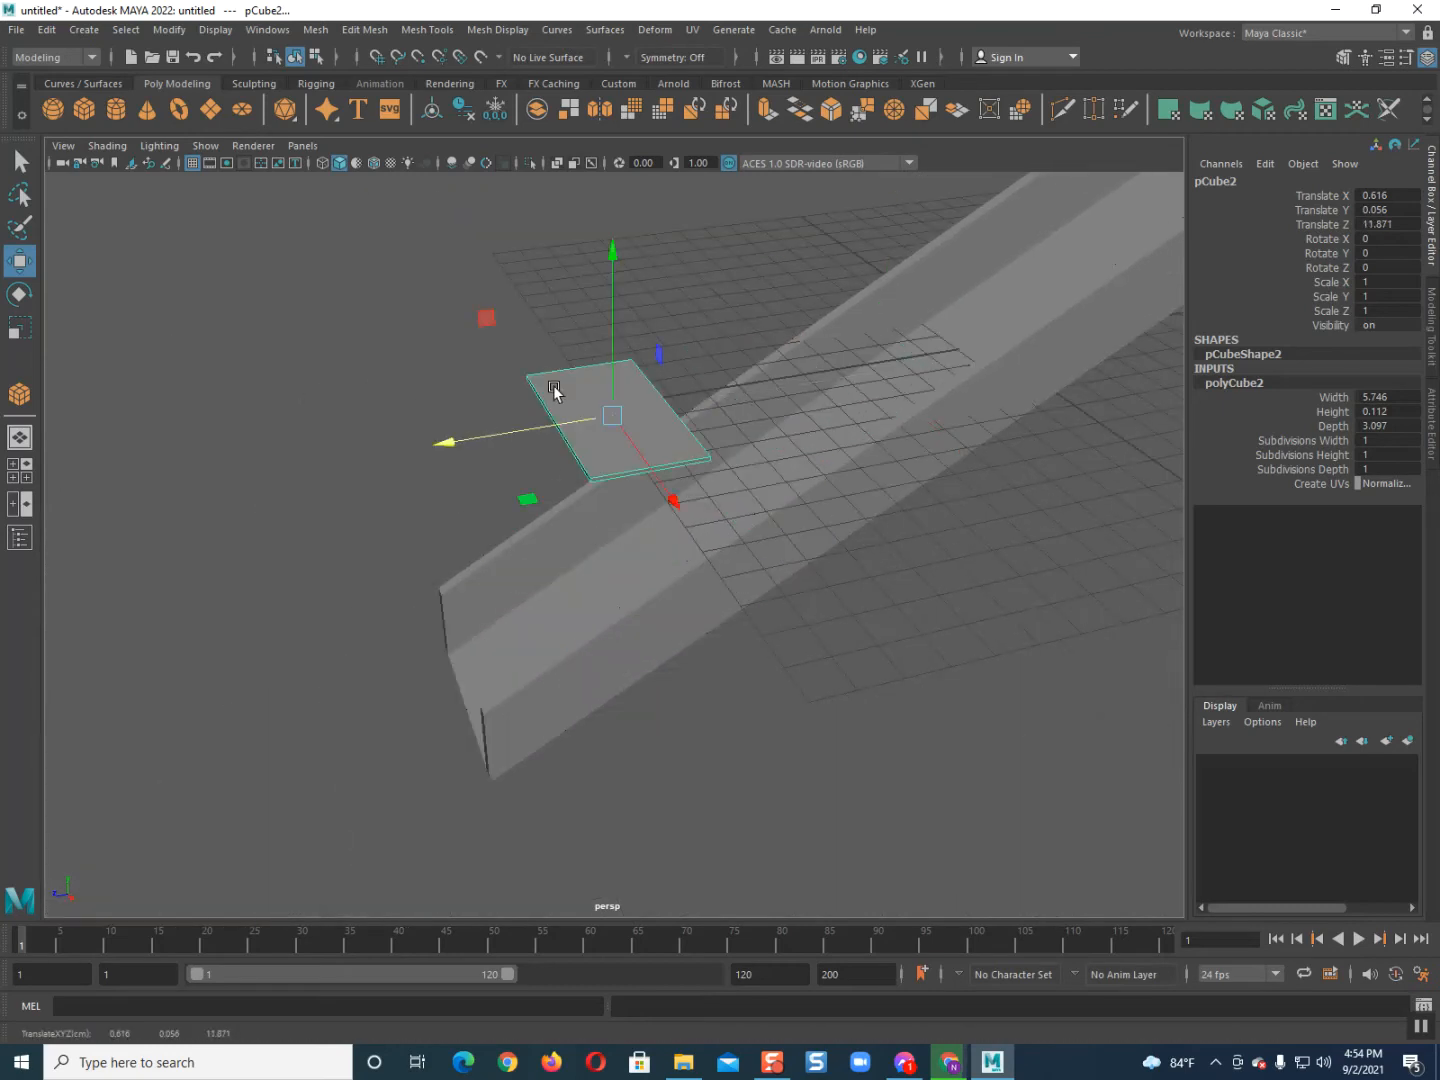
Step: Lower the block and align it between the side walls at the ramp's lower end, about Y -6.65 and Z 14.94
left_click_drag(595, 342, 661, 583)
left_click_drag(577, 530, 459, 543)
left_click_drag(537, 452, 536, 479)
left_click_drag(610, 555, 567, 630, "alt")
key("f")
left_click_drag(523, 553, 870, 669)
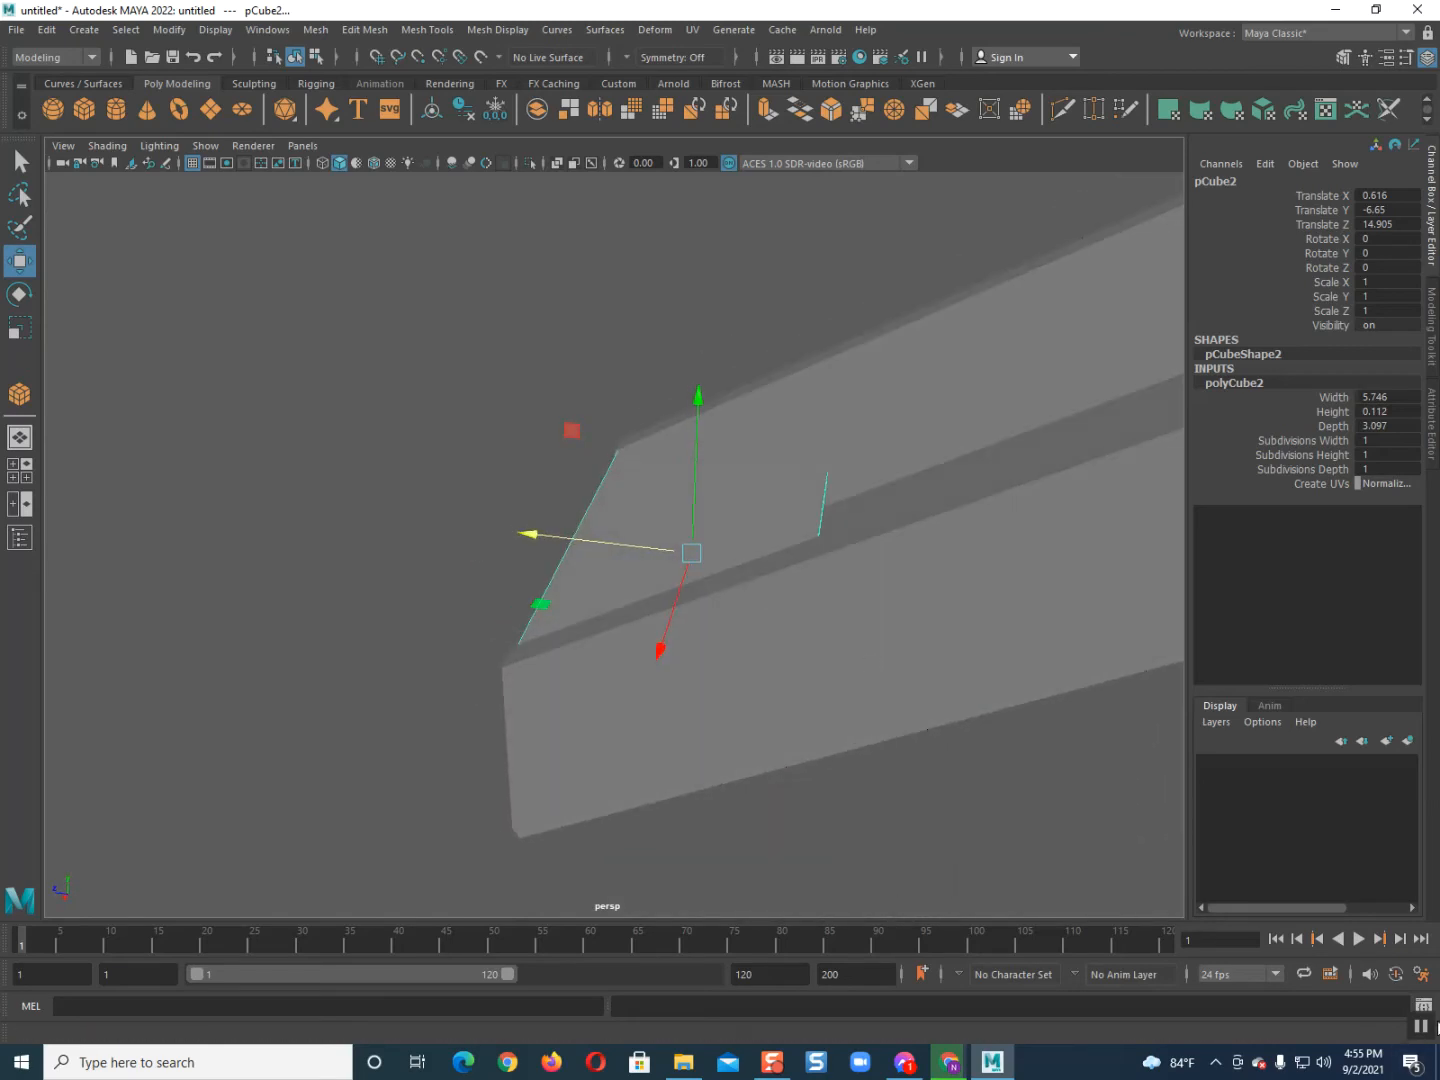
left_click_drag(760, 790, 569, 653, "alt")
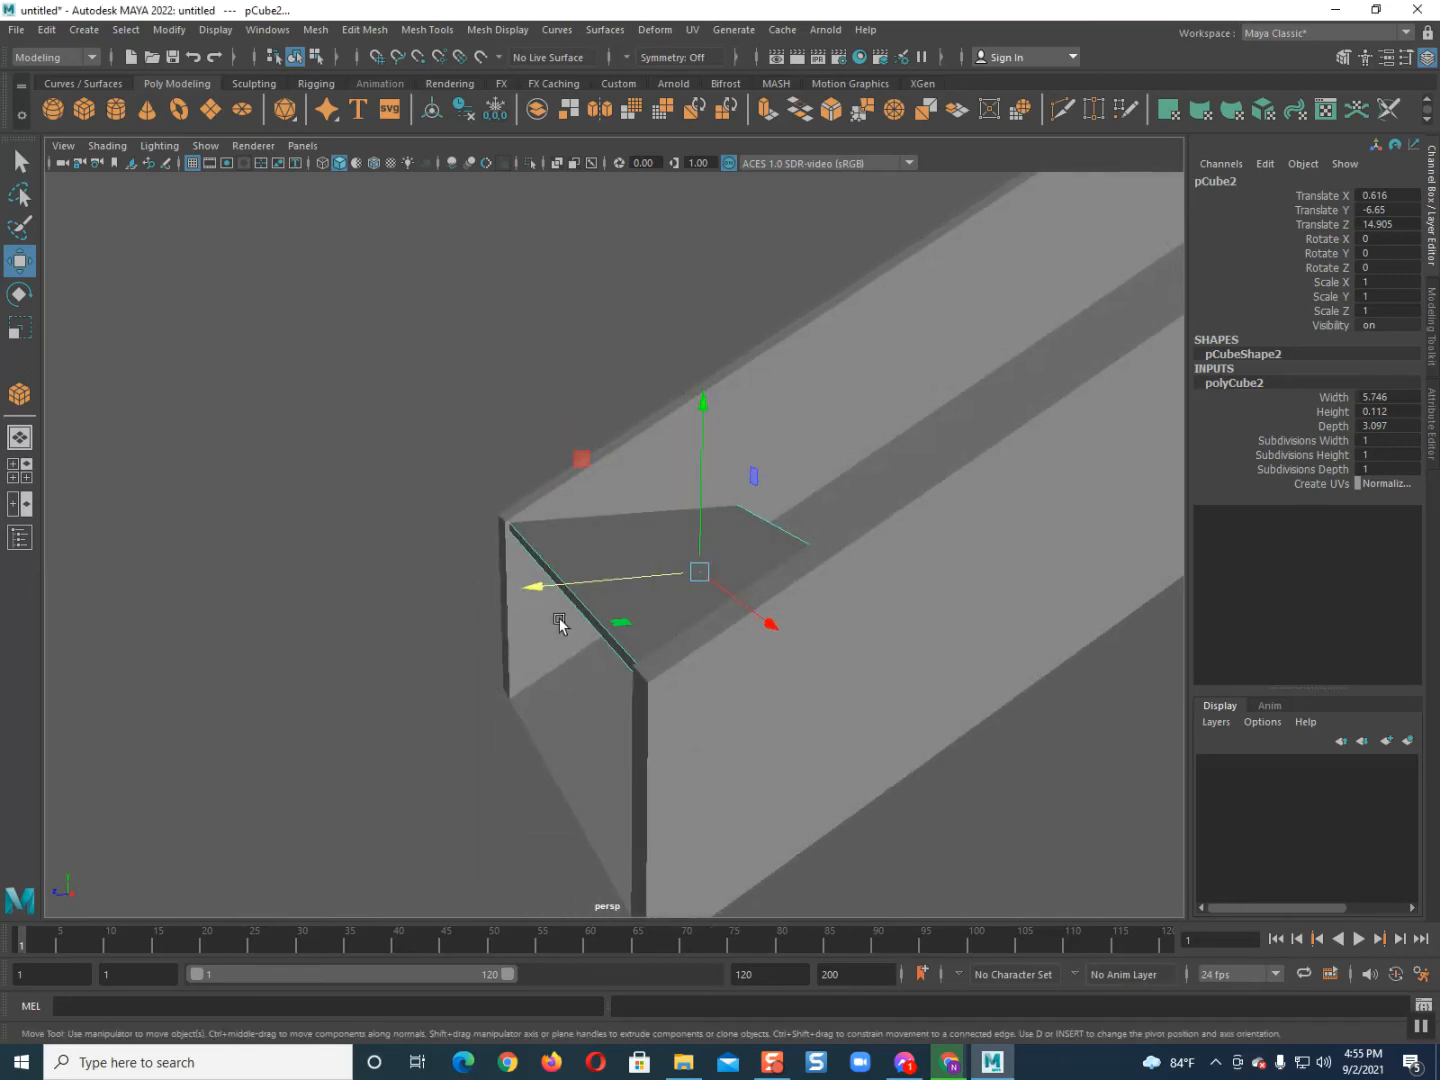
middle_click_drag(536, 589, 533, 589)
Step: Extend the block's rear face back into the ramp floor, then return to object mode and deselect the block
left_click_drag(601, 610, 671, 590, "alt")
right_click_drag(671, 585, 671, 625)
left_click_drag(678, 632, 551, 647, "alt")
left_click(804, 638)
left_click_drag(804, 638, 841, 671, "alt")
left_click_drag(735, 613, 906, 652)
right_click_drag(736, 581, 368, 509)
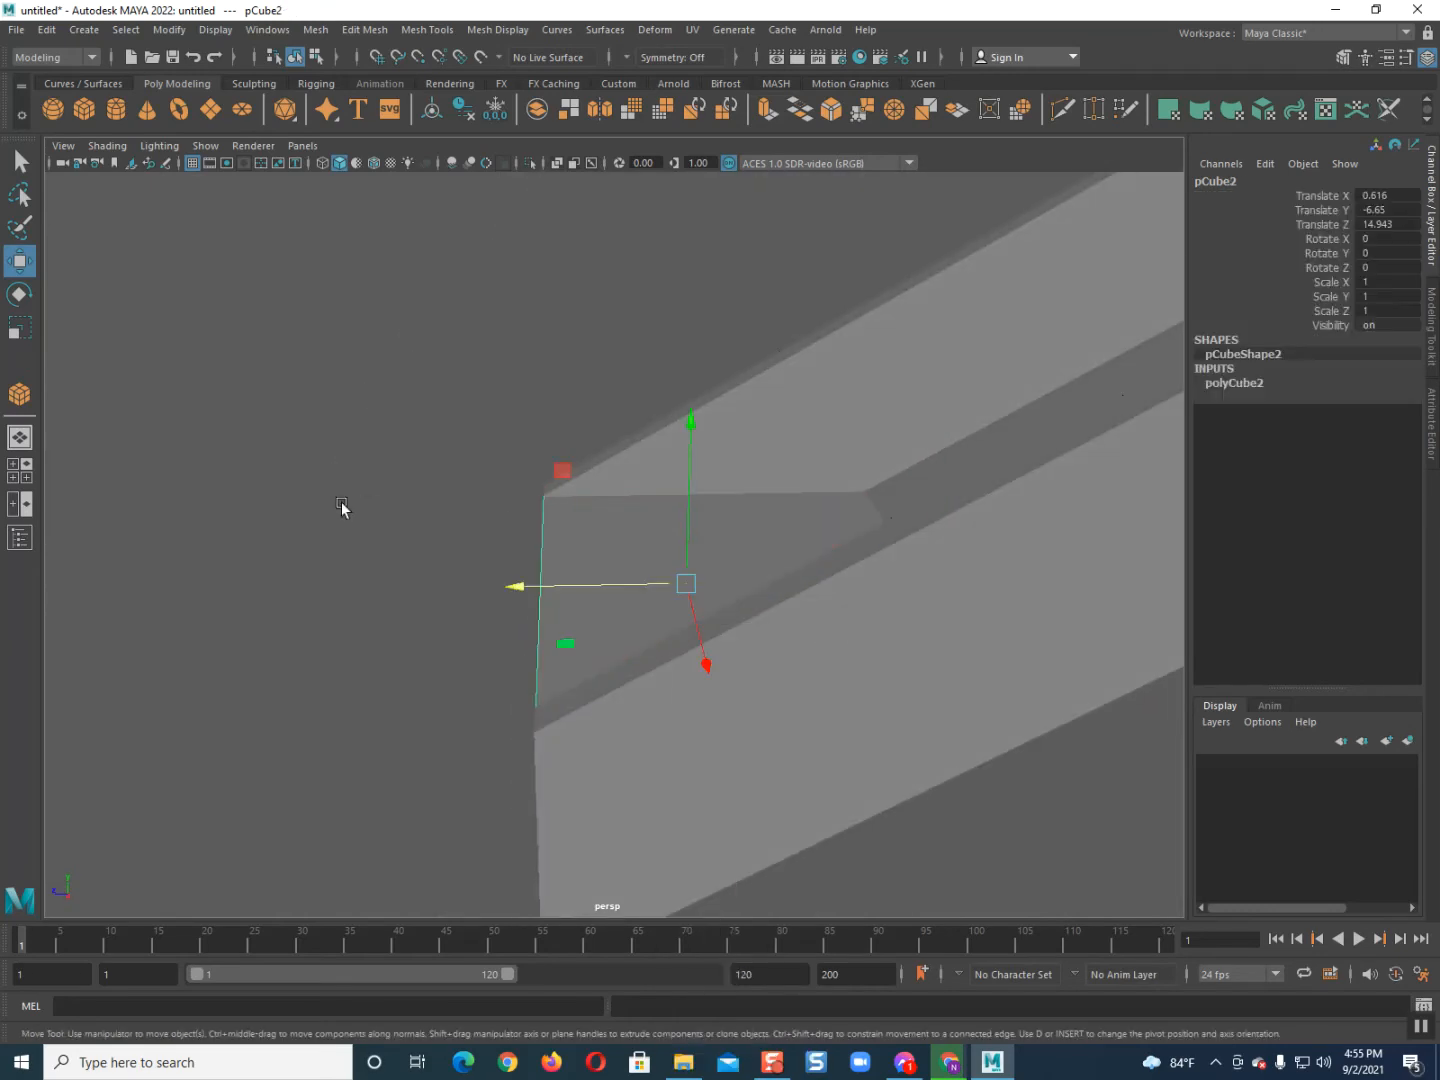
left_click(368, 509)
Step: Duplicate the step block and move the copy up and back along the ramp to about Y -5.08, Z 12.25
left_click_drag(491, 604, 704, 582, "alt")
left_click_drag(793, 625, 540, 718, "alt")
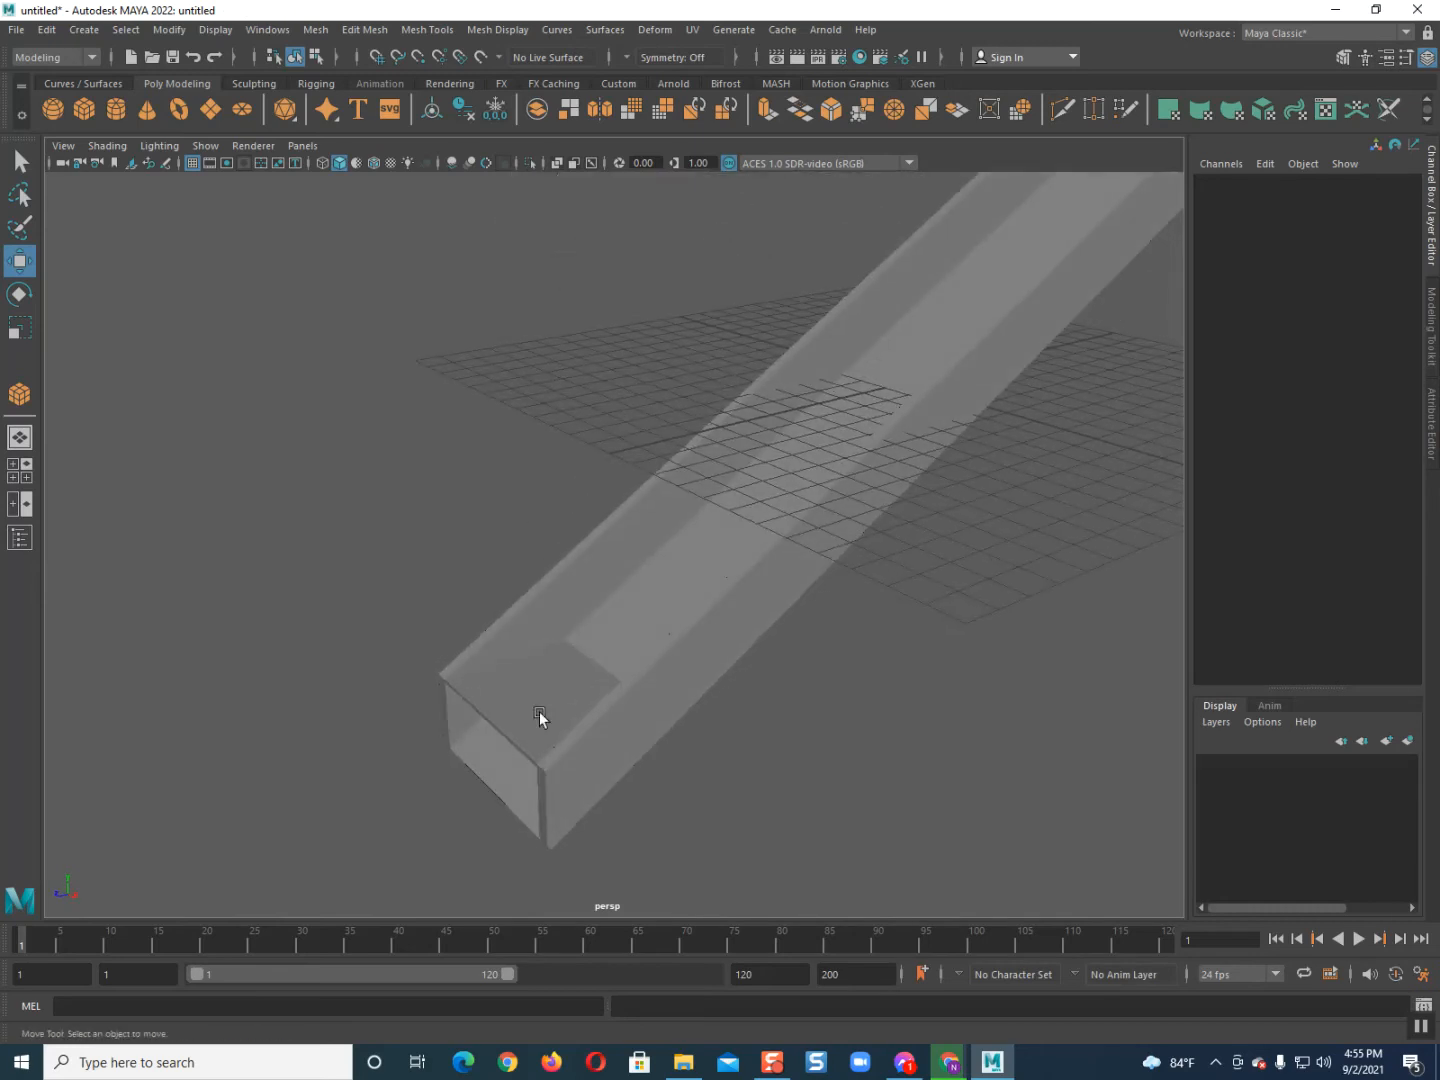
left_click(540, 719)
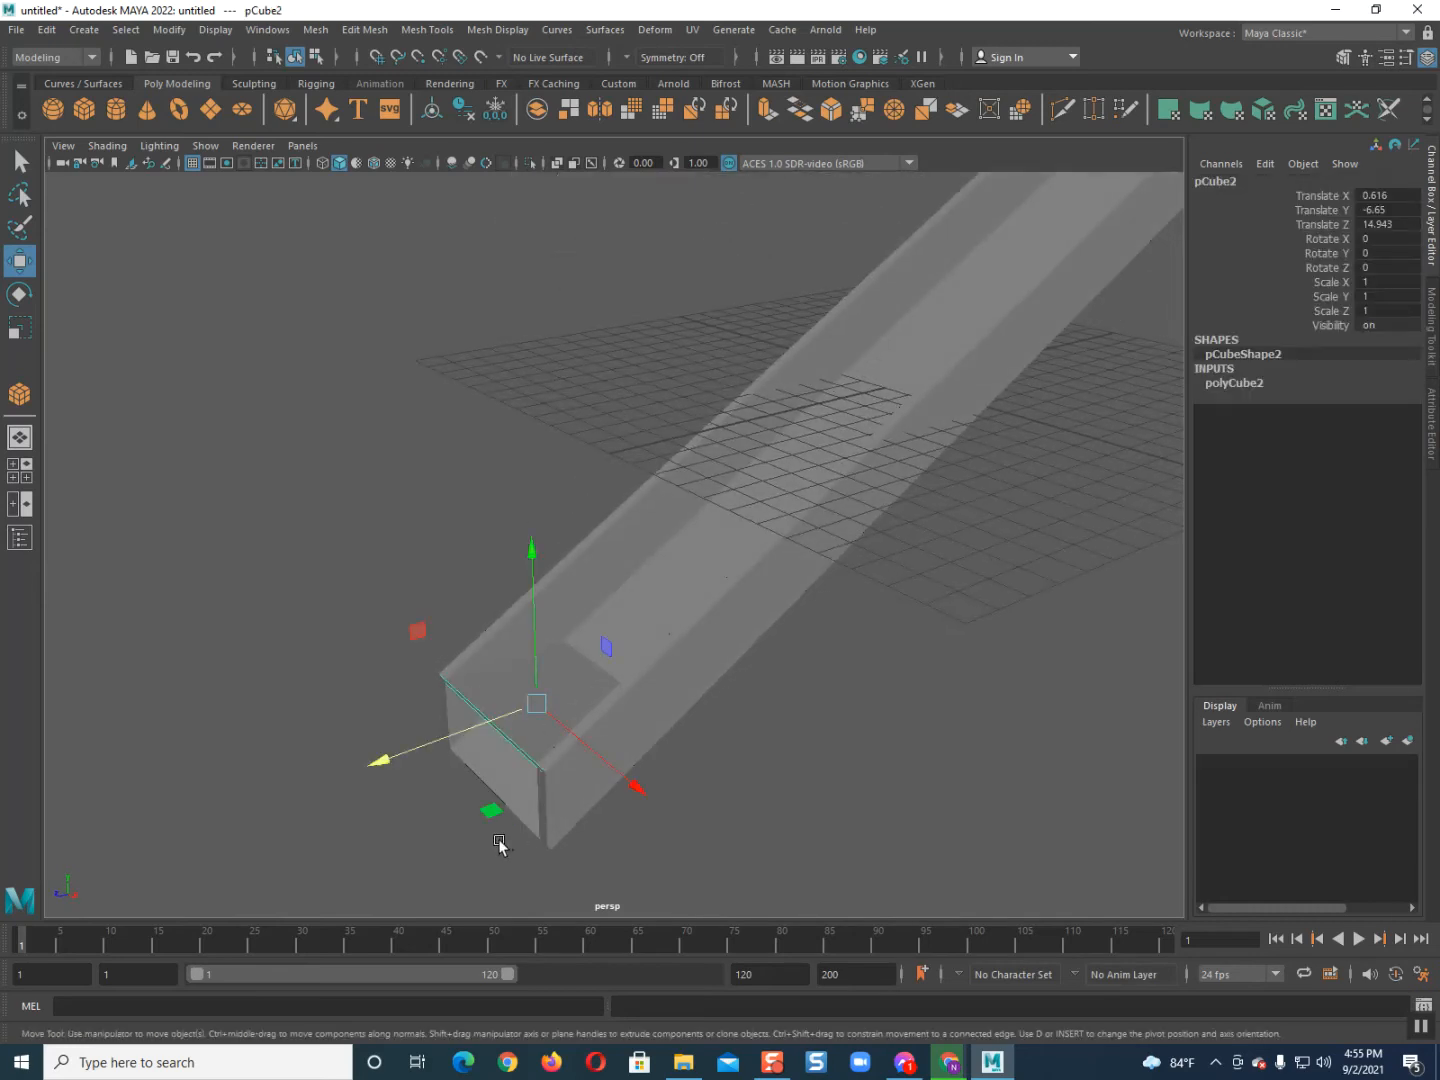
left_click_drag(535, 657, 535, 580, "shift")
left_click_drag(407, 669, 517, 620)
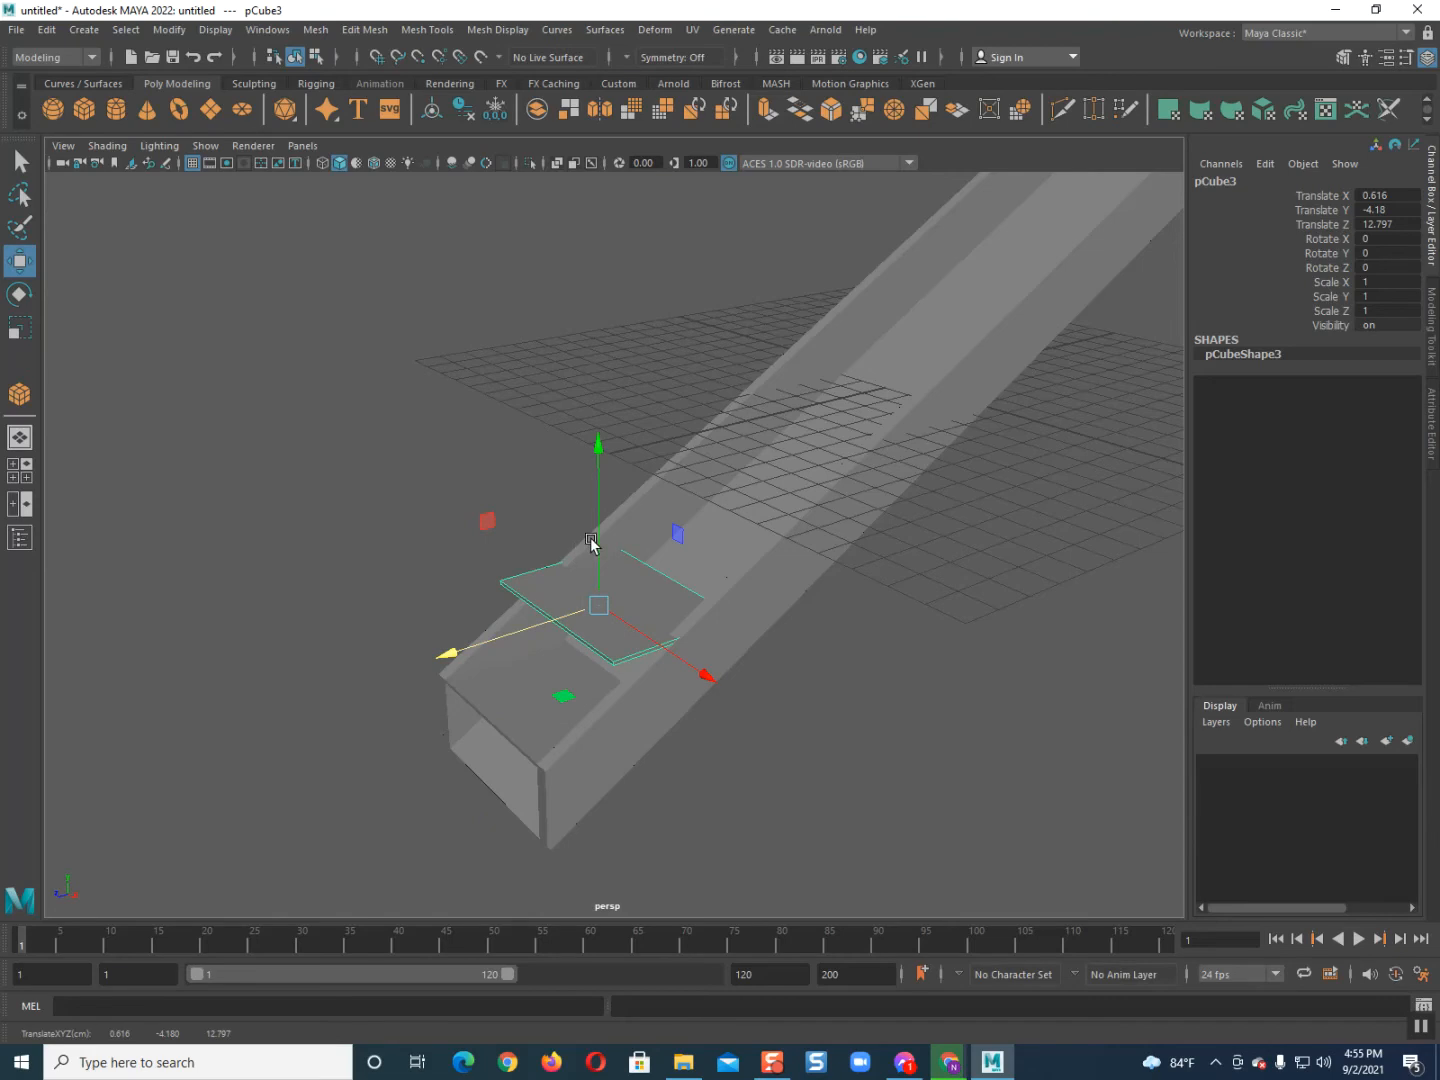
left_click_drag(594, 541, 589, 568)
left_click_drag(515, 642, 555, 651)
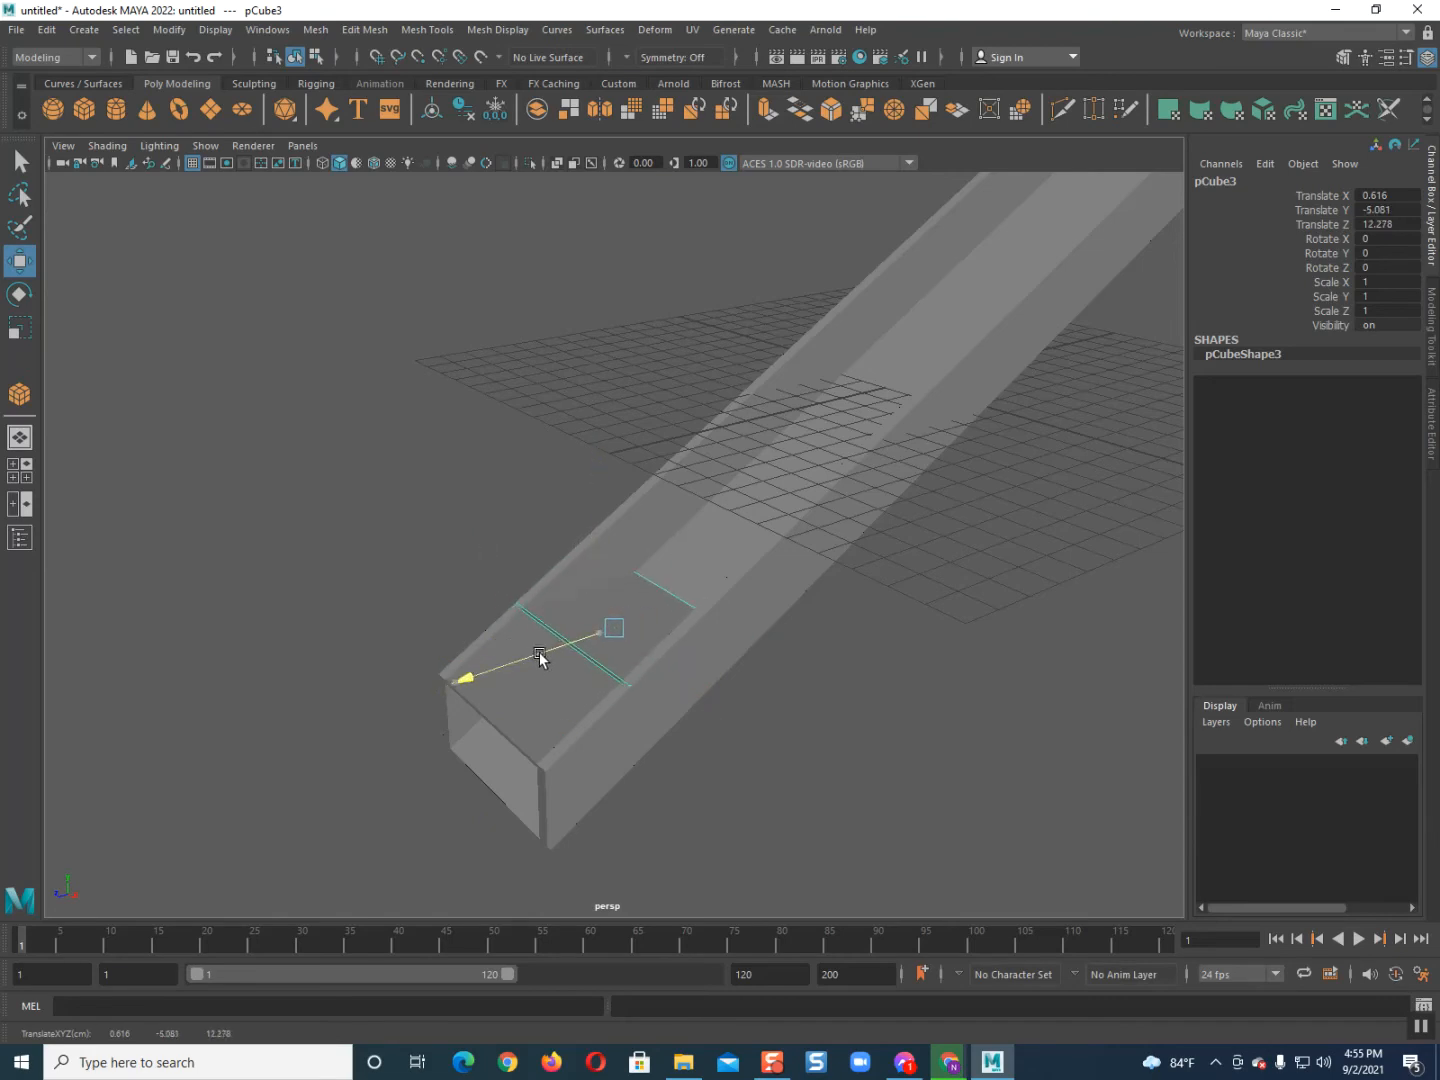
Step: Try duplicating the second step from a front view, undo the duplication and select the lowest step
left_click(425, 668)
left_click_drag(424, 668, 659, 665, "alt")
left_click(640, 661)
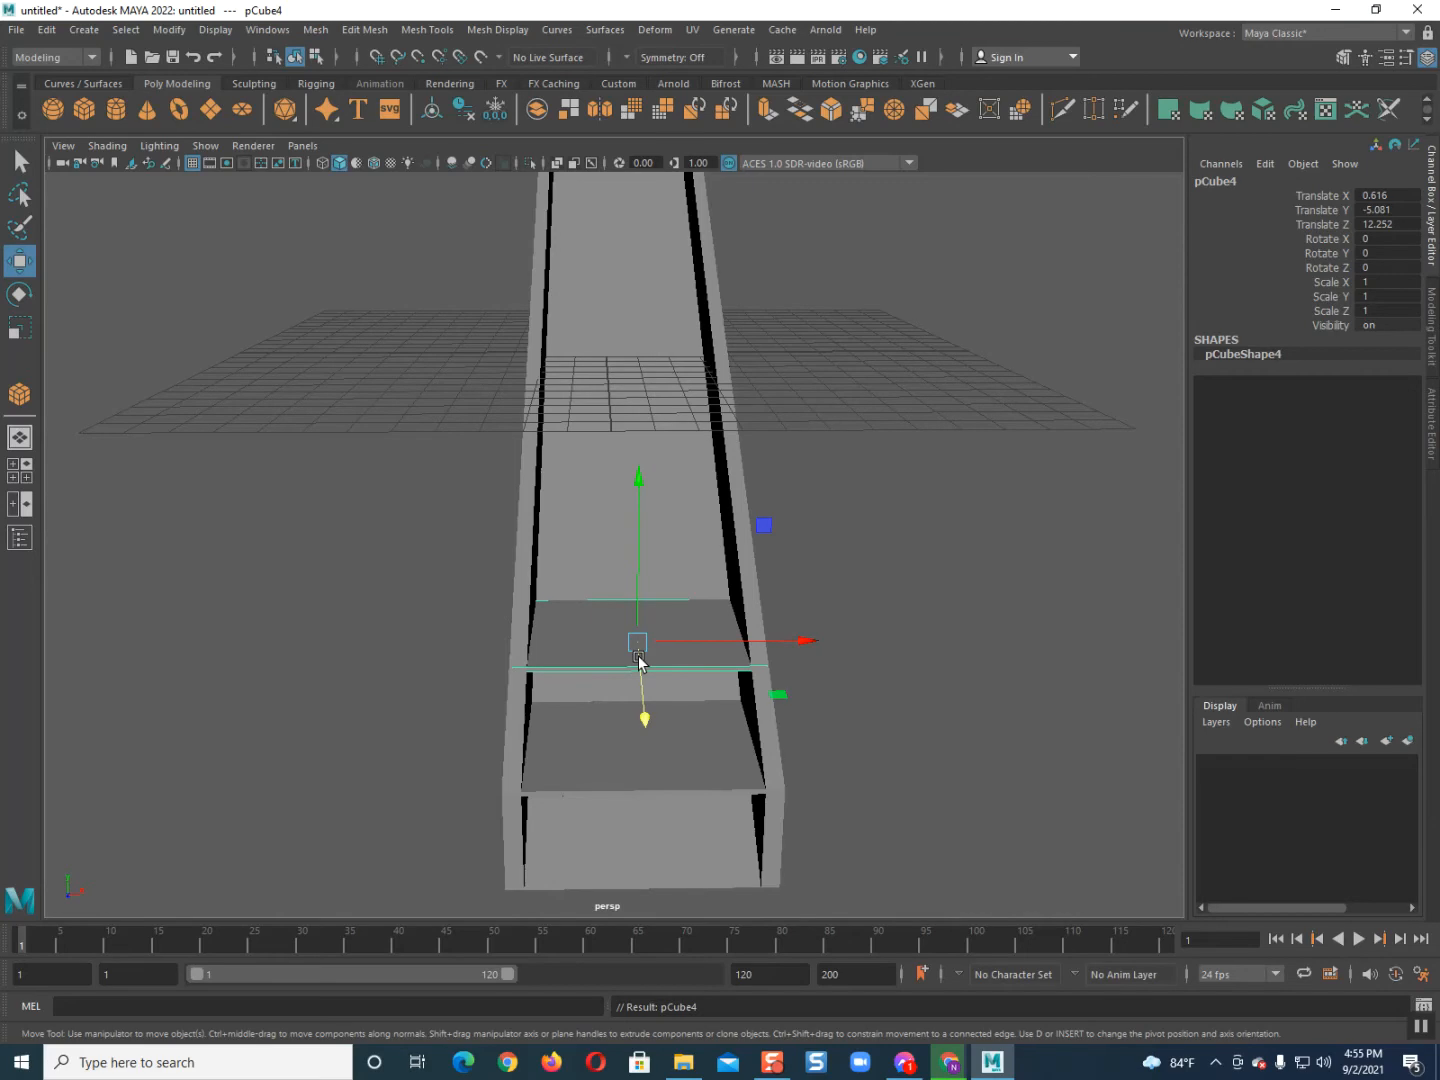
key("ctrl+z")
left_click(638, 660)
left_click(633, 762)
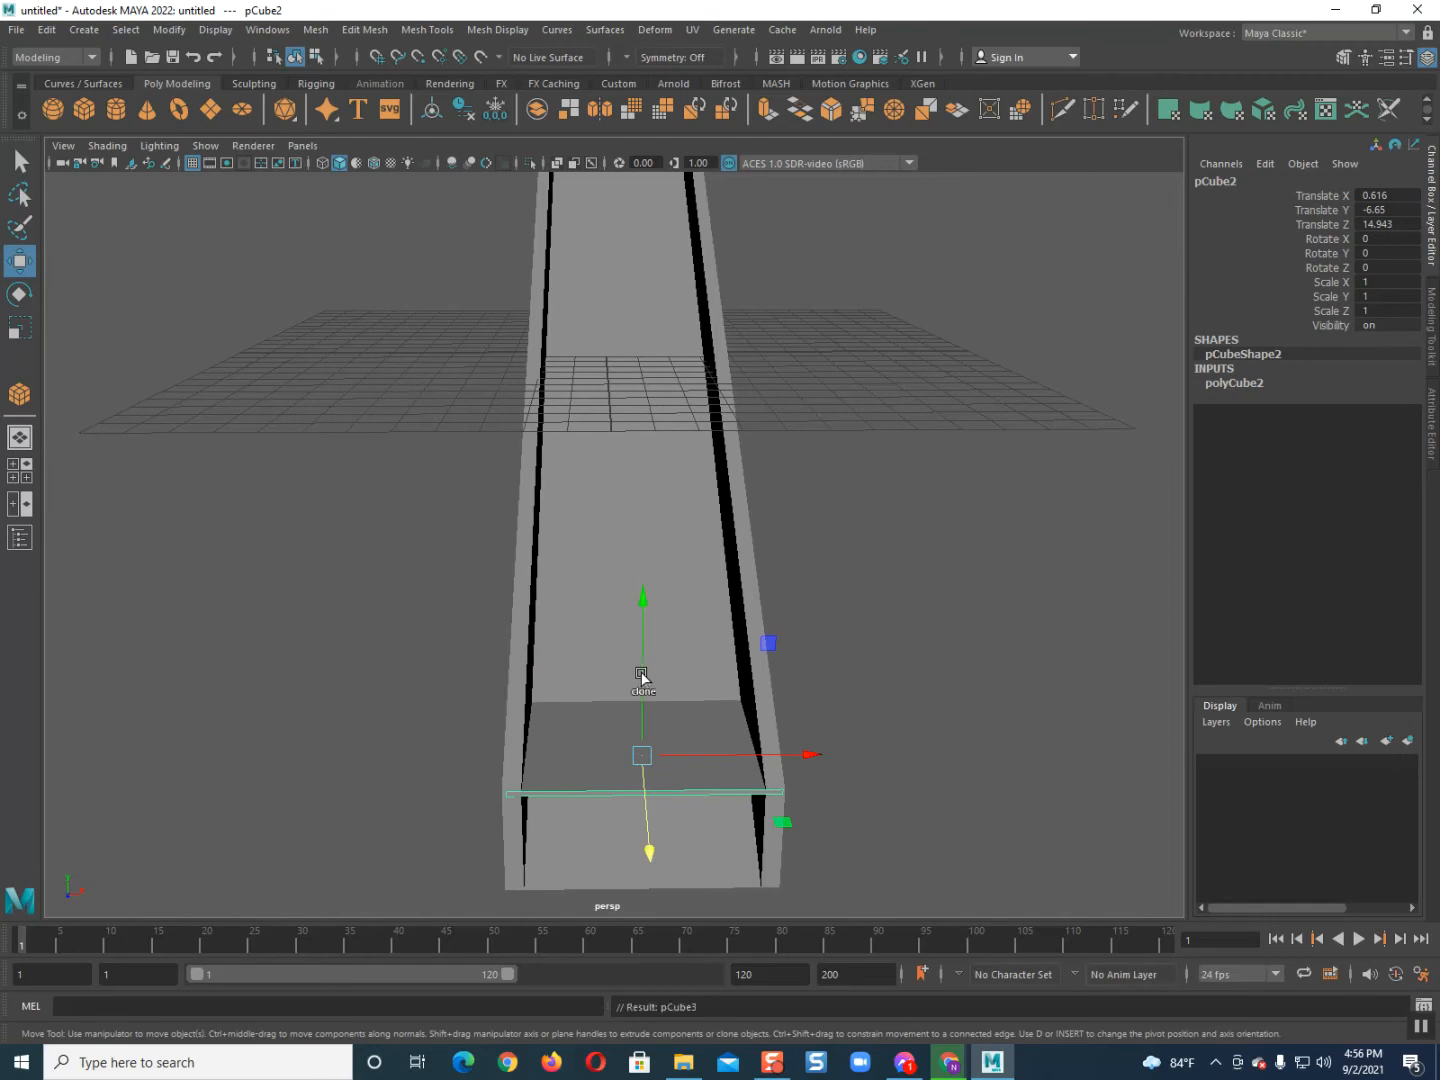
Step: Copy the lowest step to about Y -5.21, Z 12.49 and try repeating the duplication from it
left_click_drag(641, 675, 653, 703, "shift")
left_click_drag(654, 785, 640, 698)
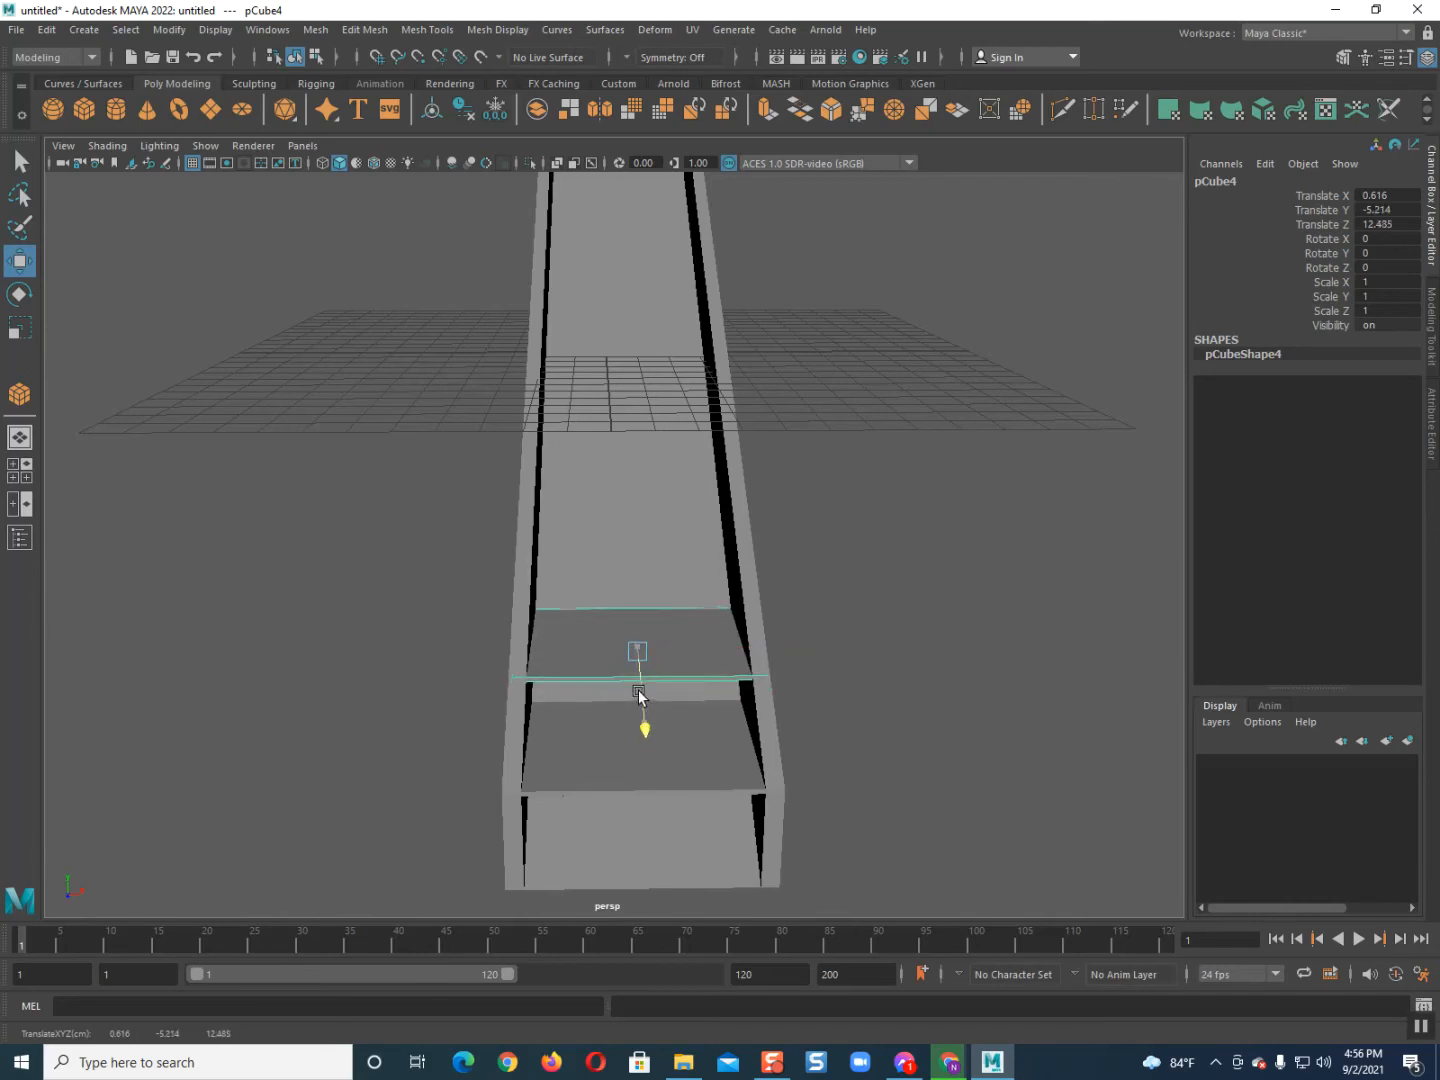
left_click(639, 693, "shift")
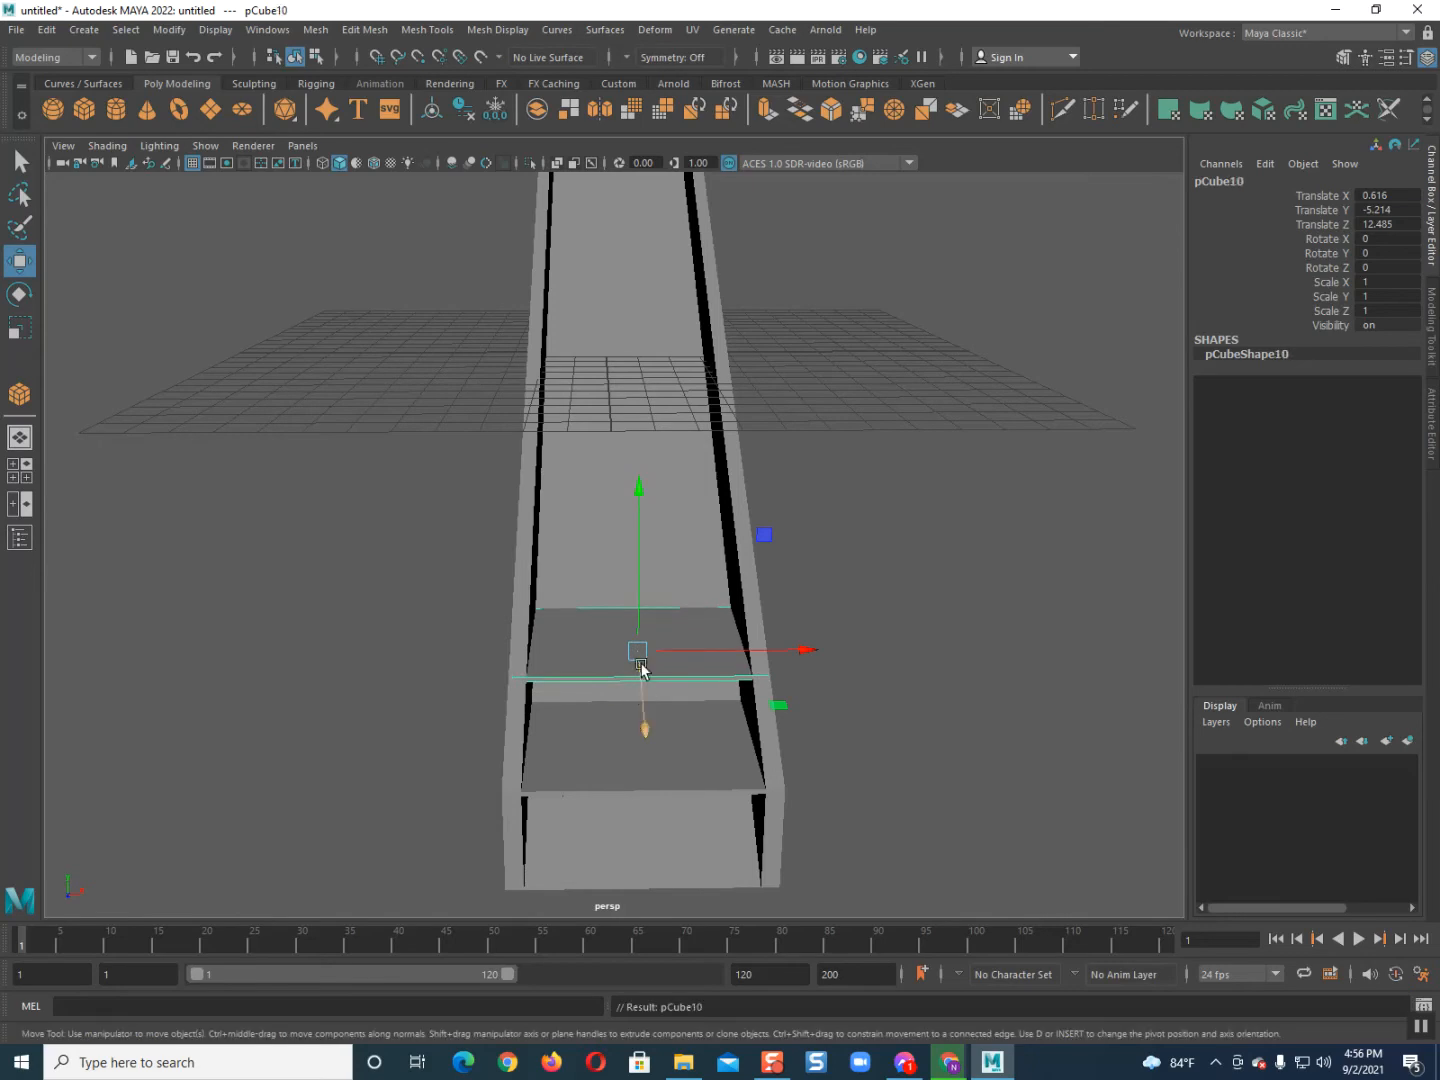
Step: Show the Outliner and check the duplicated blocks from pCube3 to pCube10, then clear the selection
left_click(21, 537)
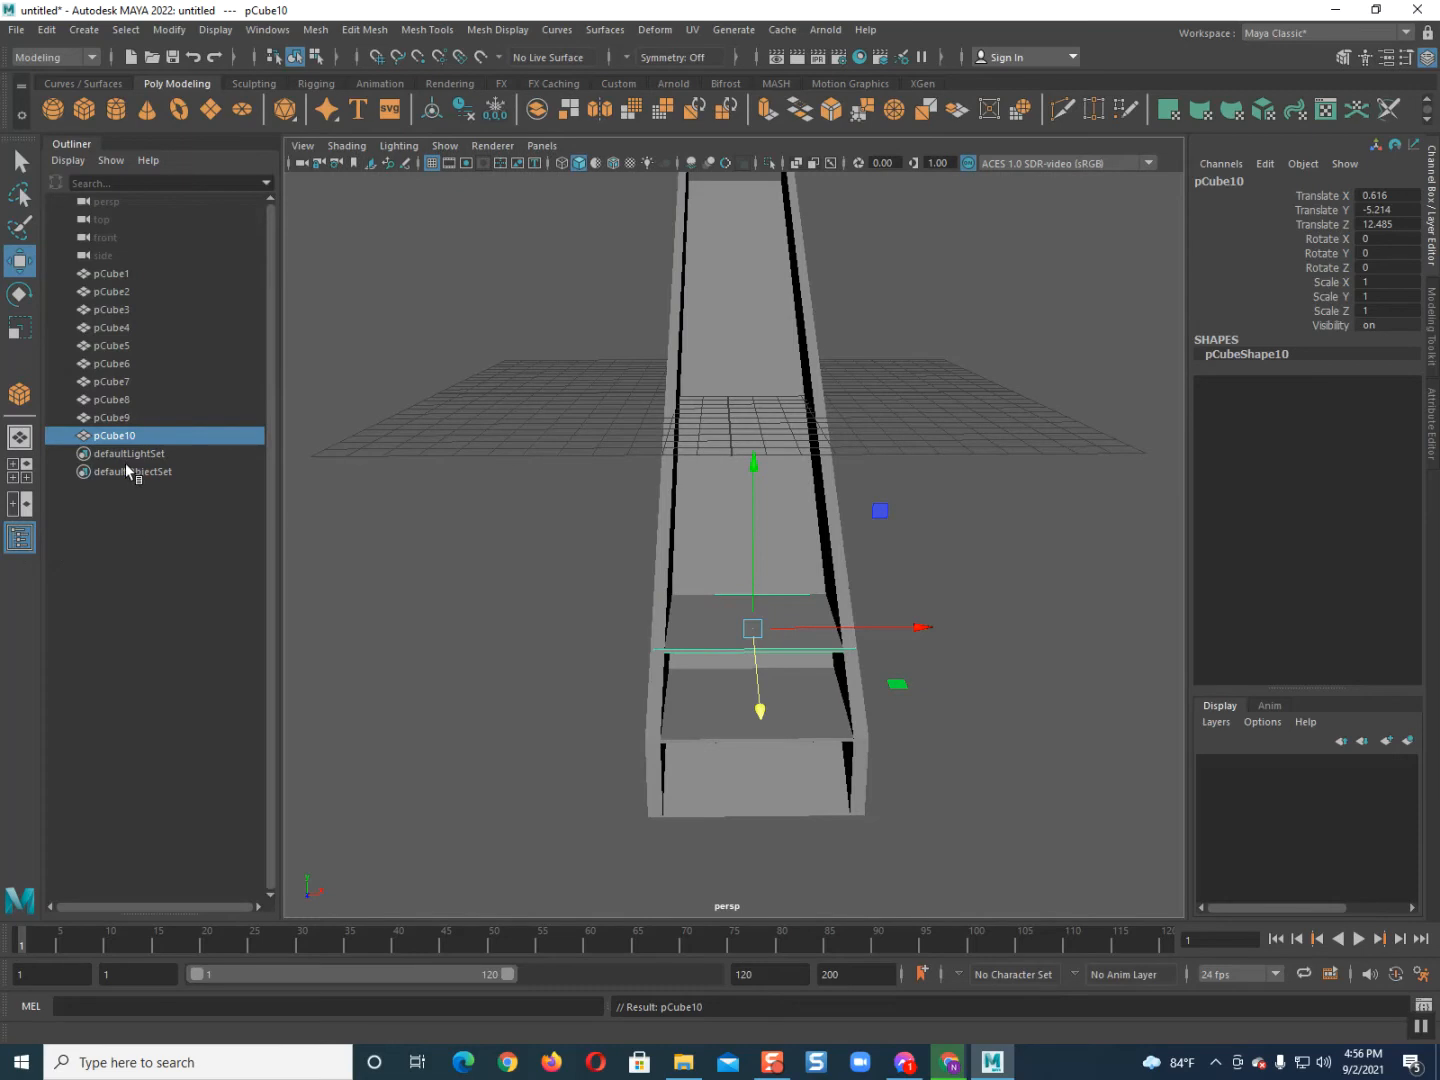
left_click_drag(116, 436, 117, 327)
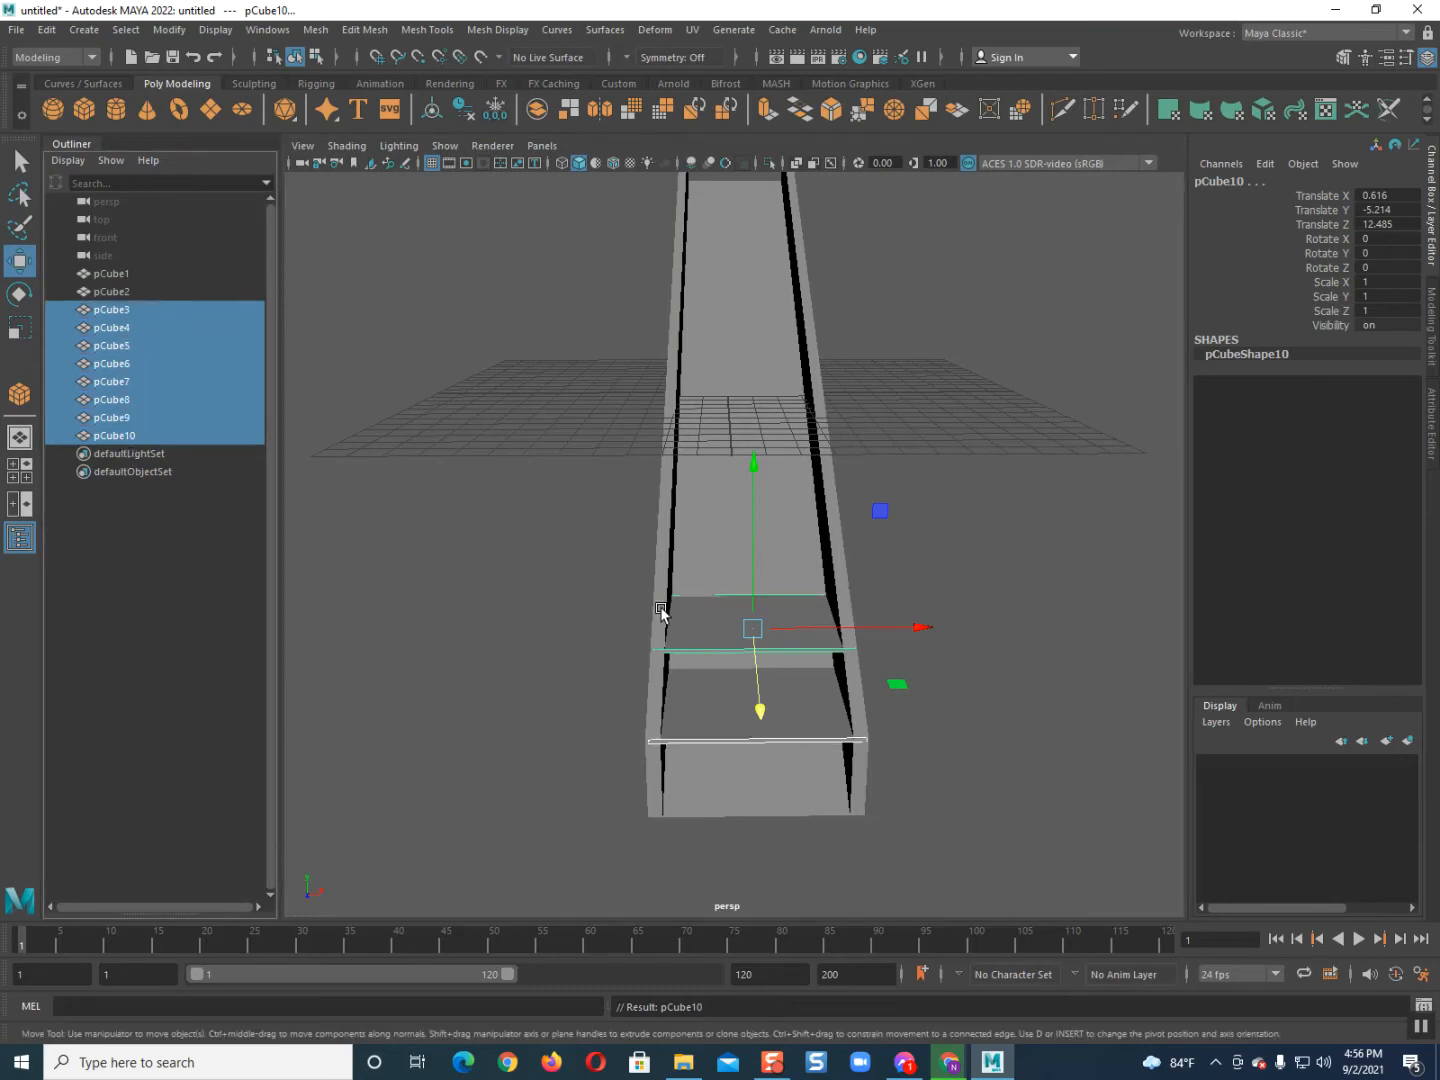
left_click(642, 683)
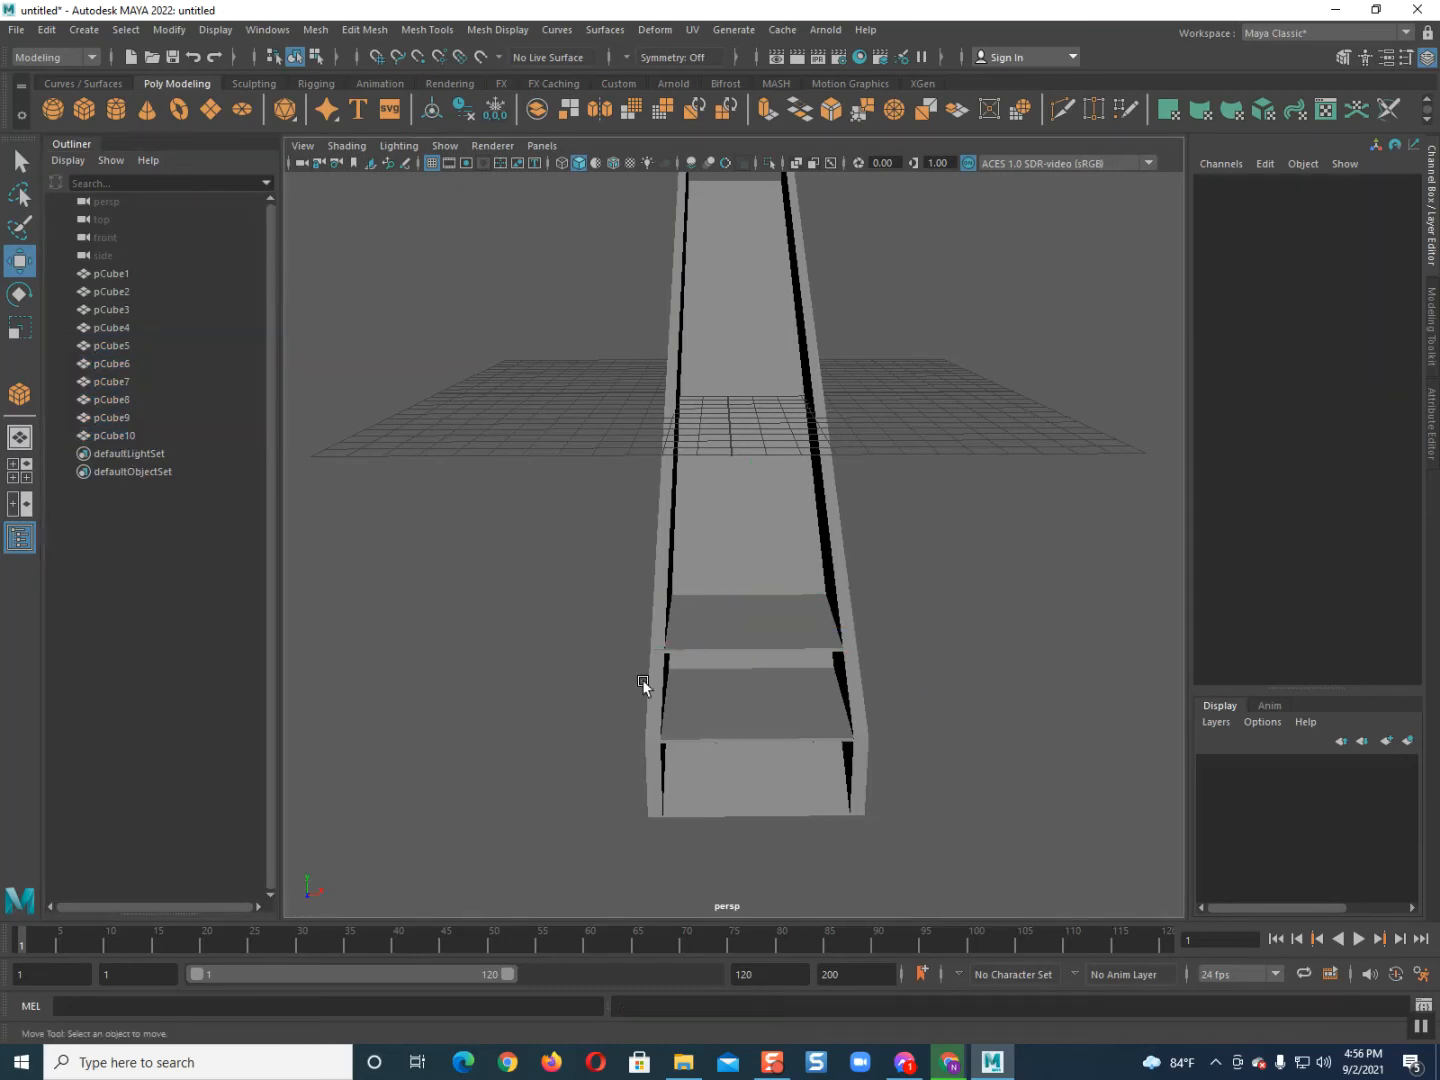
Step: Delete the stacked copies of the upper step one by one and undo the accidental deletion of the ramp
left_click(713, 634)
key("Delete")
left_click(713, 633)
key("Delete")
left_click(713, 633)
key("Delete")
left_click(714, 633)
key("Delete")
left_click(713, 633)
key("Delete")
left_click(714, 633)
key("Delete")
left_click(714, 631)
key("Delete")
left_click(713, 631)
key("Delete")
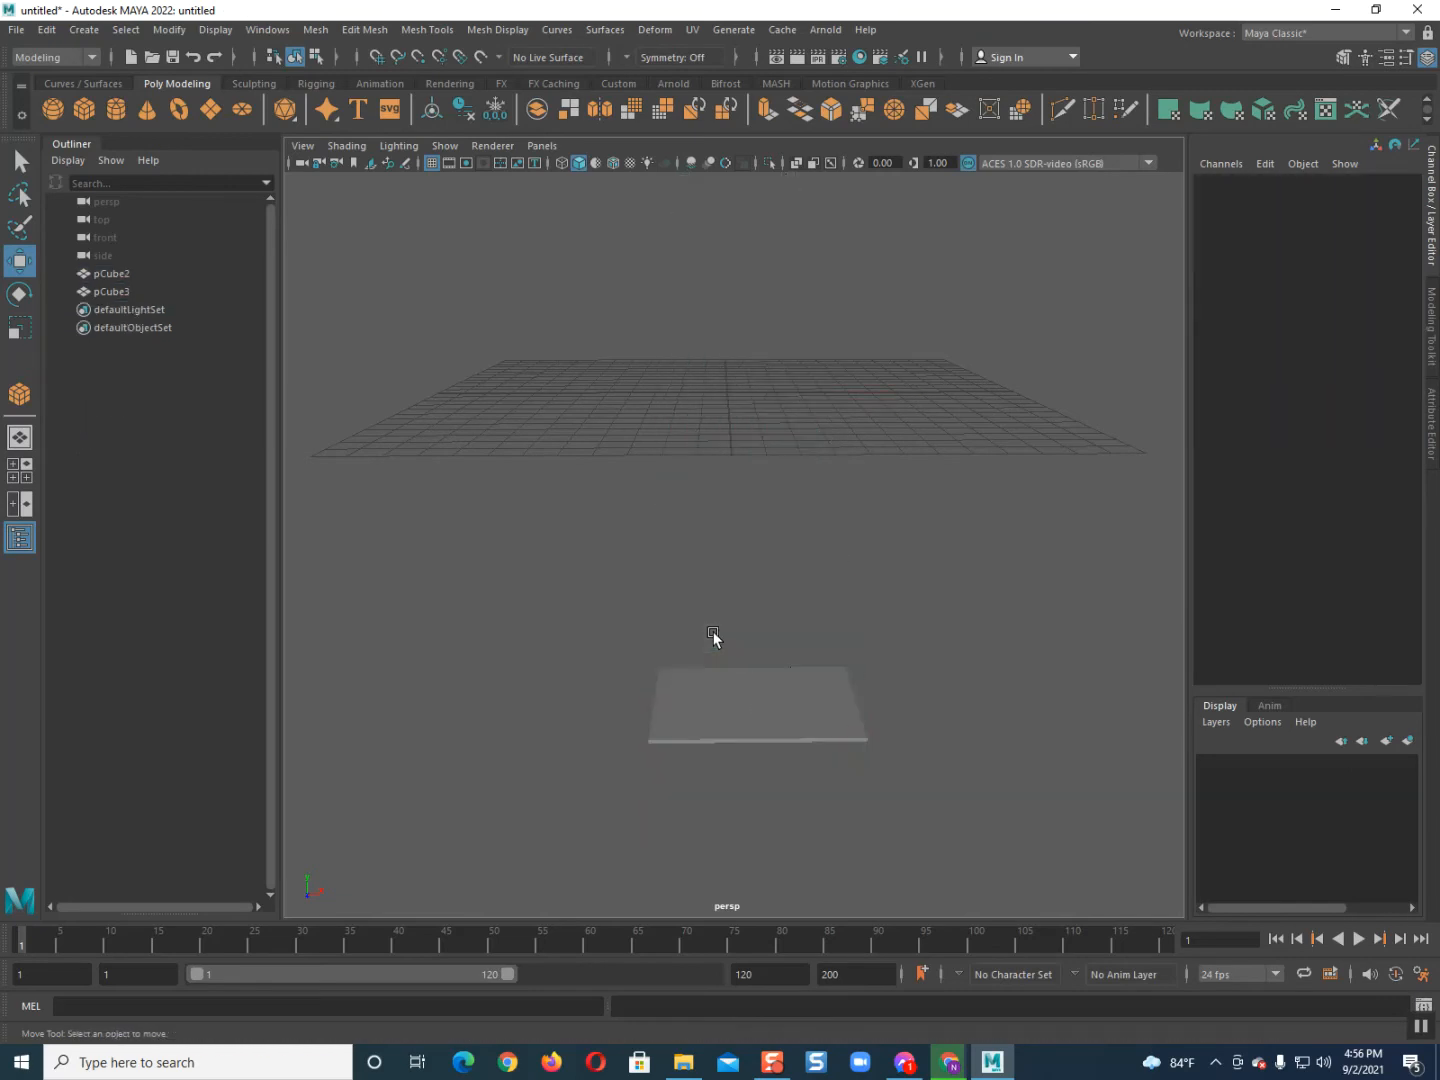
key("ctrl+z")
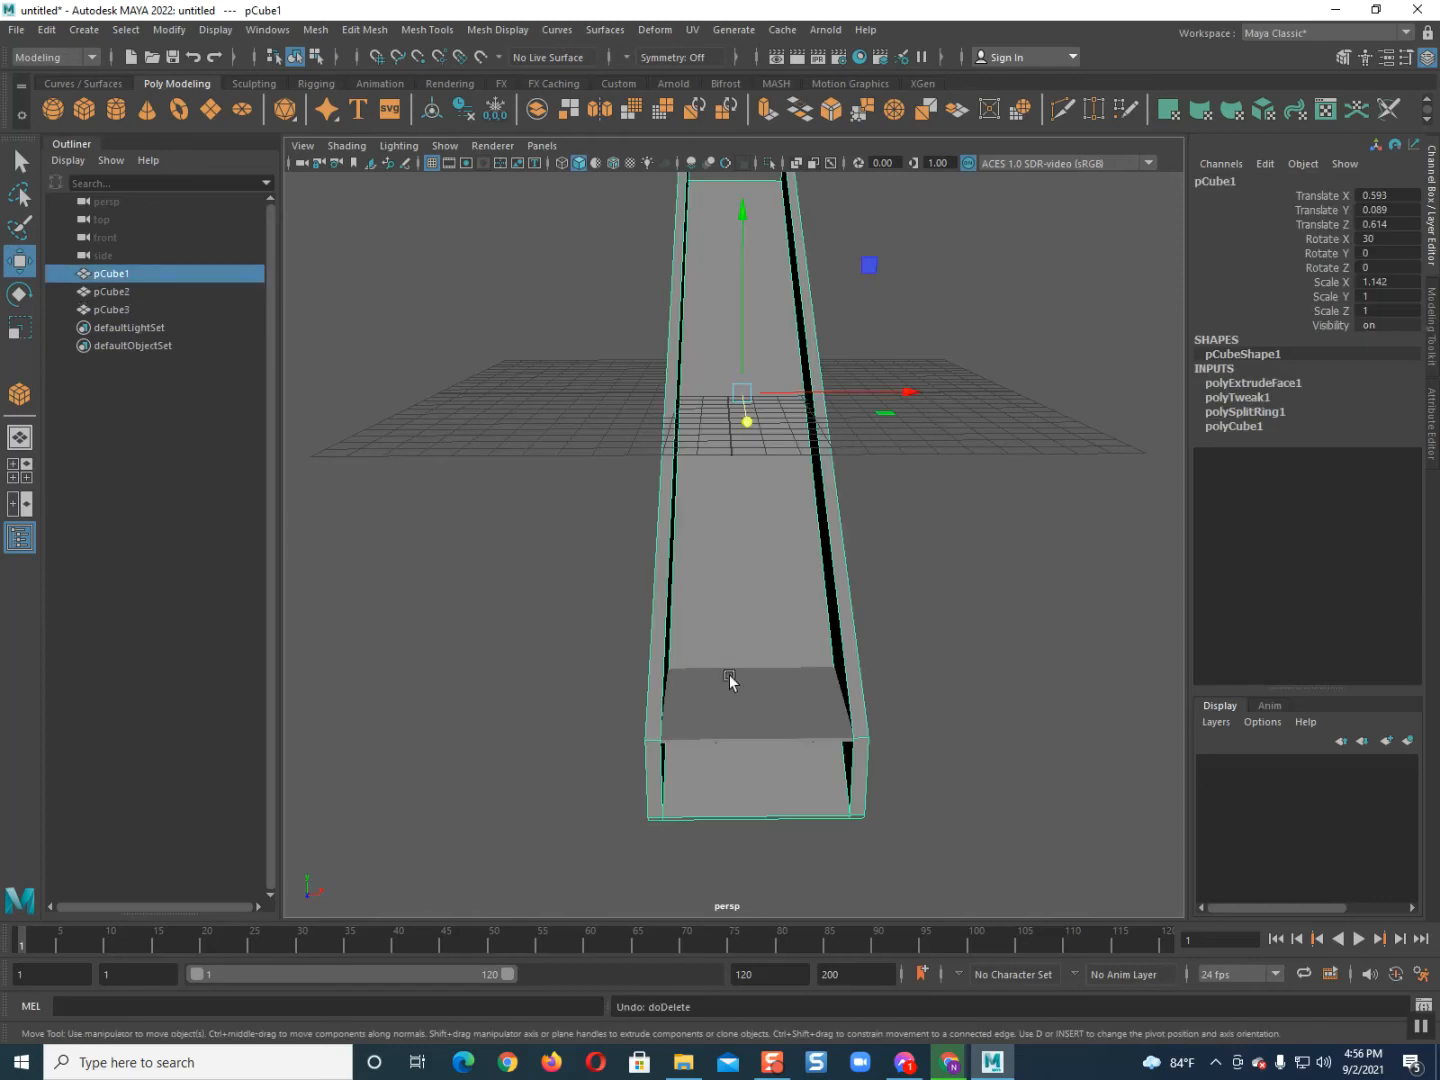
Step: Delete the redundant block overlapping the lowest step, keeping one block, pCube3, at the ramp's lower end
left_click(734, 701)
key("Delete")
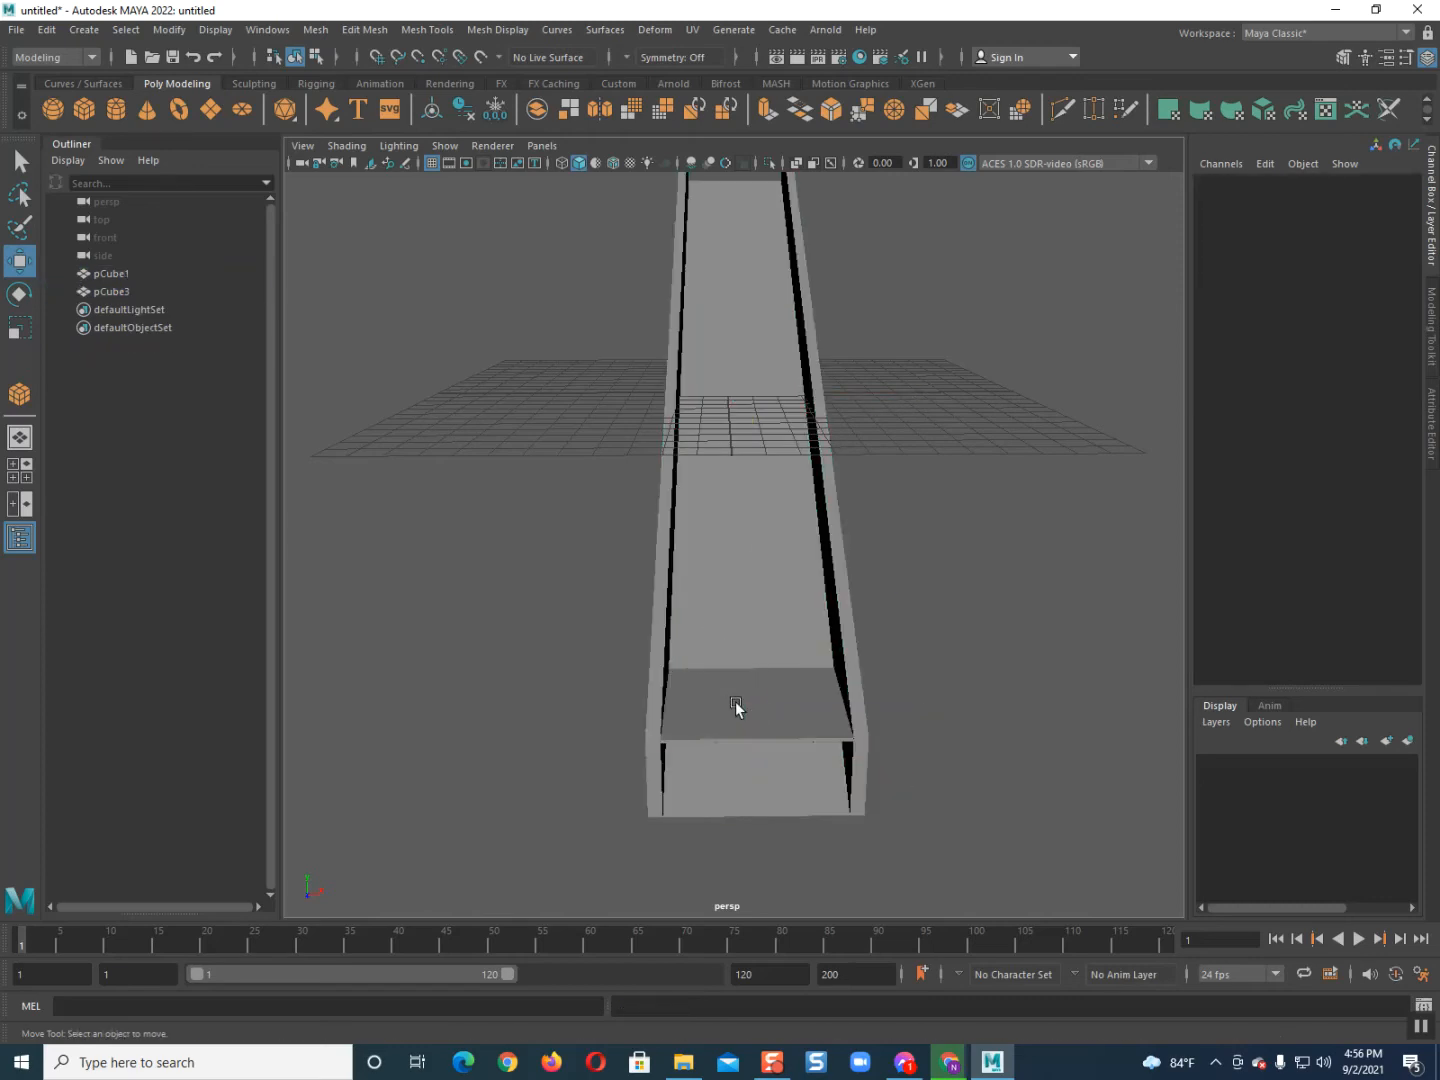
left_click(735, 701)
key("Delete")
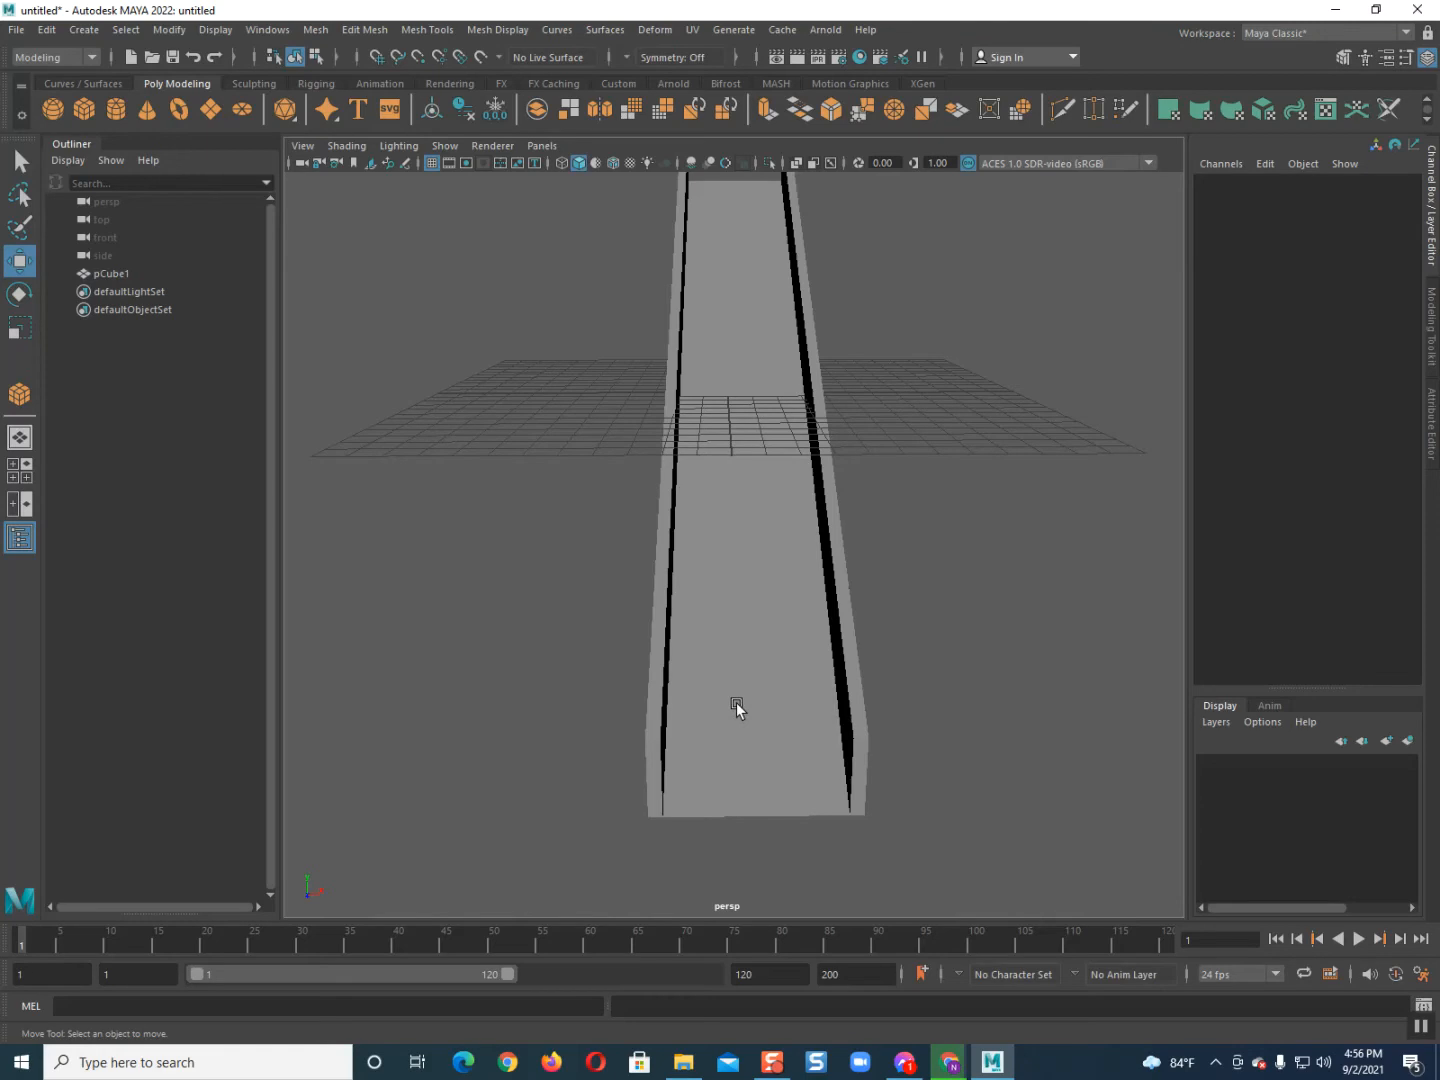
left_click(109, 275)
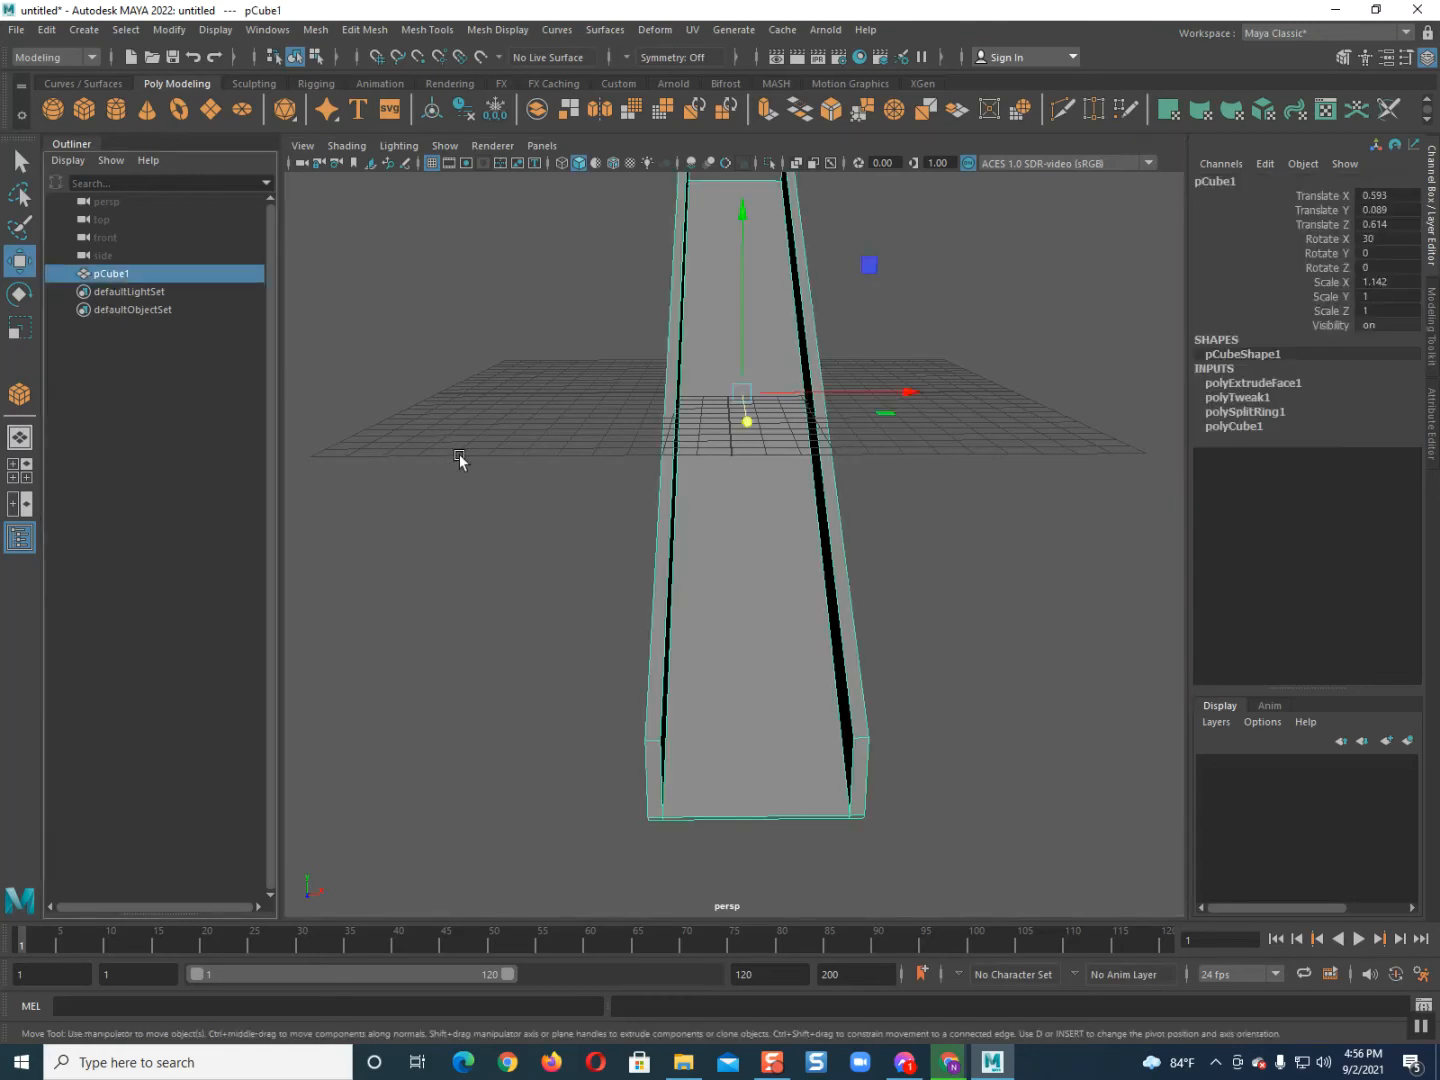
key("ctrl+z")
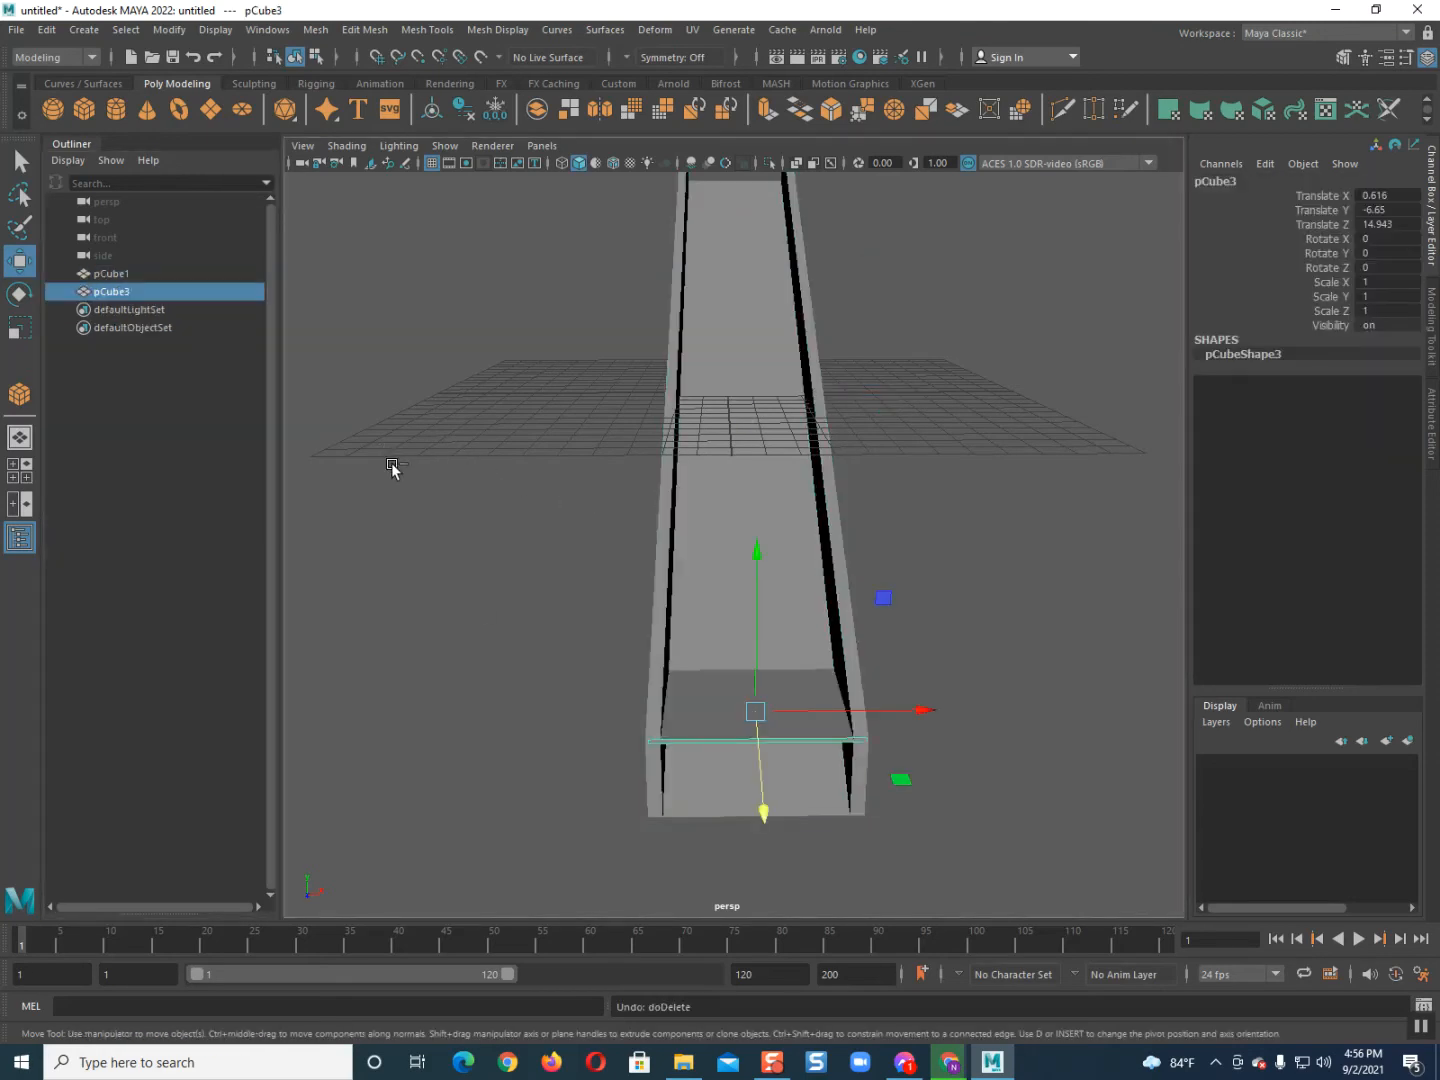
Step: Copy the lowest step to about Y -5.48, Z 12.99 and repeat Duplicate with Transform up to the ramp's top
mouse_move(716, 632)
left_mouse_down("alt")
mouse_move(675, 659)
mouse_move(620, 611)
mouse_move(642, 560)
mouse_move(606, 640)
mouse_move(632, 638)
mouse_move(680, 570)
mouse_move(643, 620)
left_mouse_up("alt")
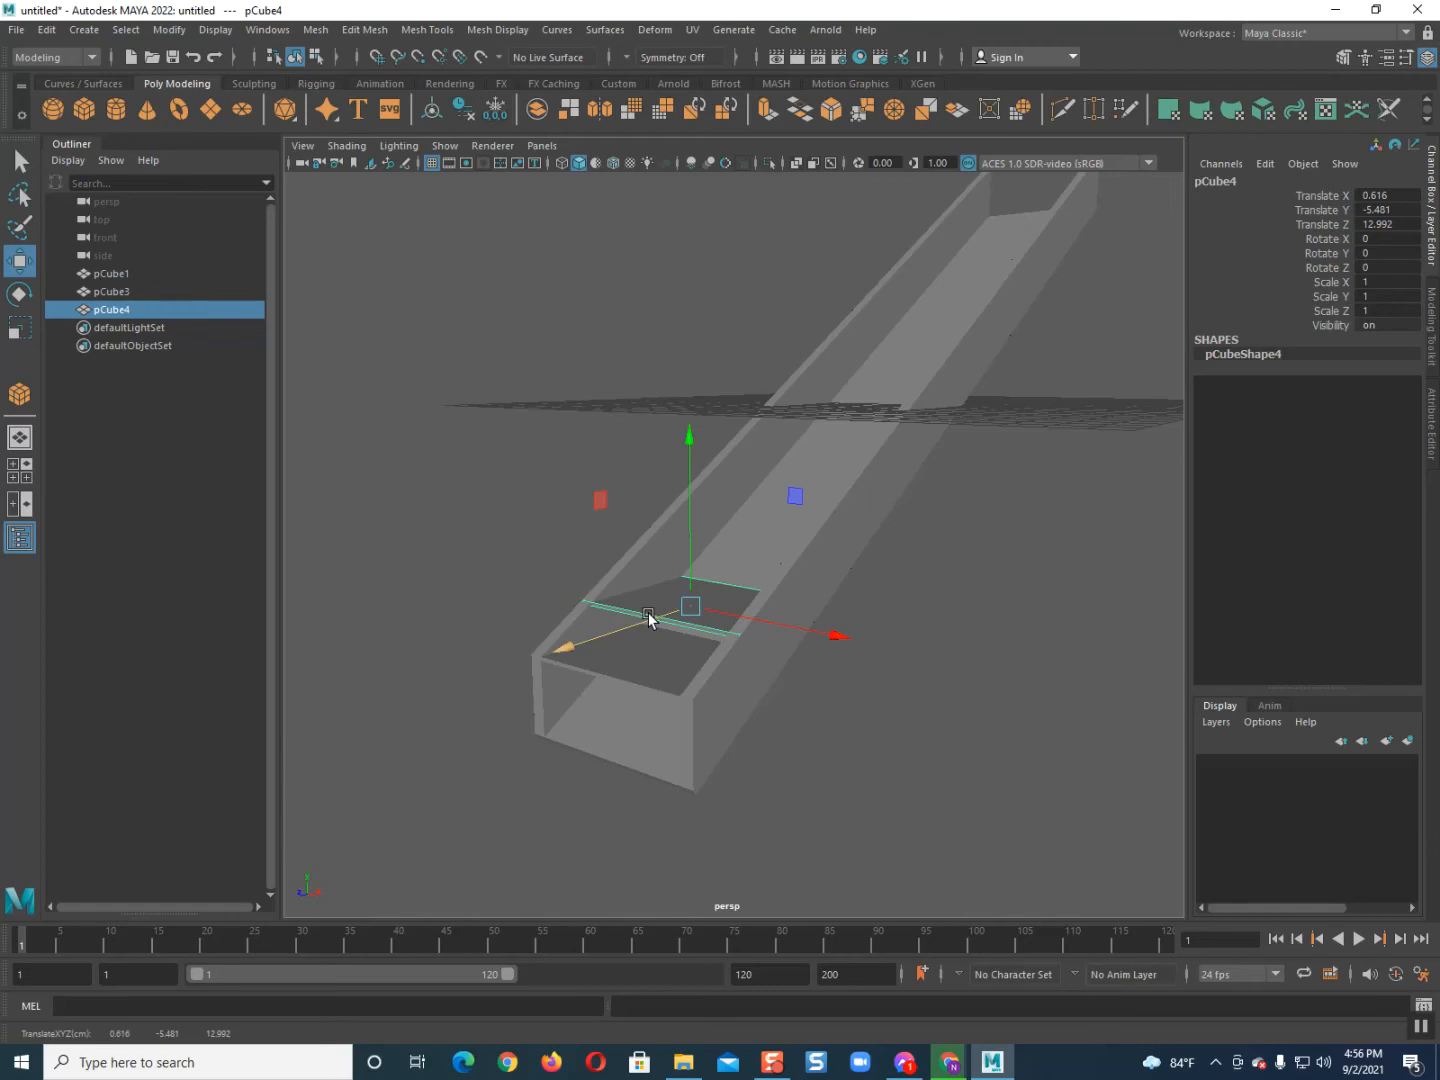
key("shift+d")
key("shift+d")
key("shift+d")
key("shift+d")
key("shift+d")
key("shift+d")
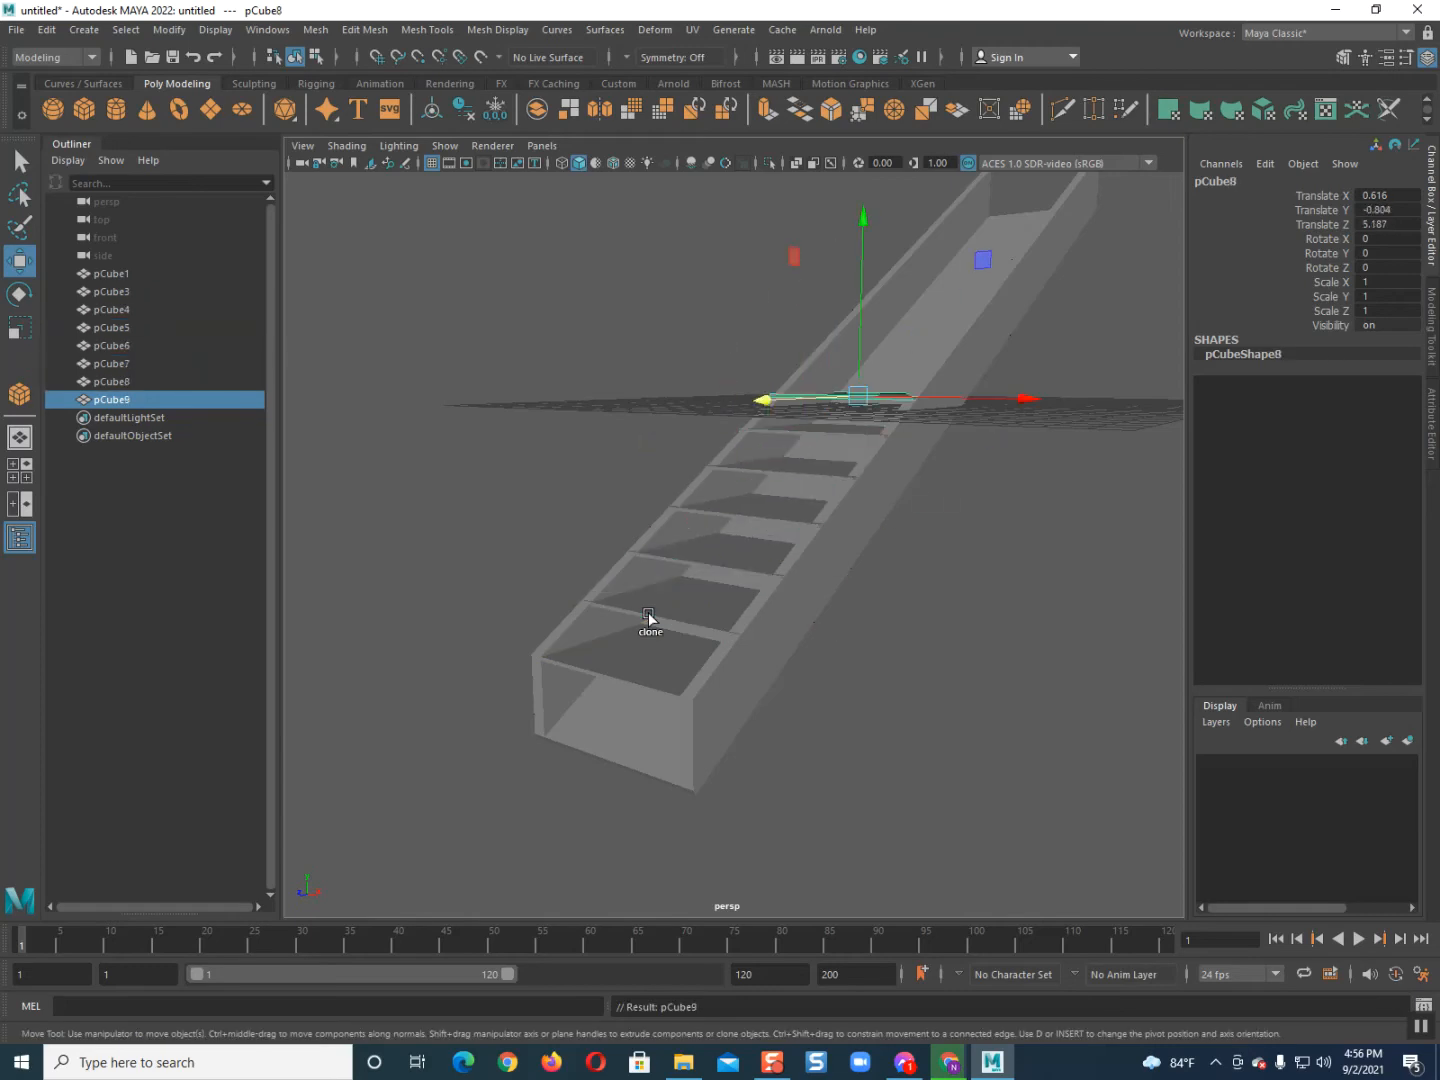
key("shift+d")
key("shift+d")
key("shift+d")
key("shift+d")
key("shift+d")
key("shift+d")
key("shift+d")
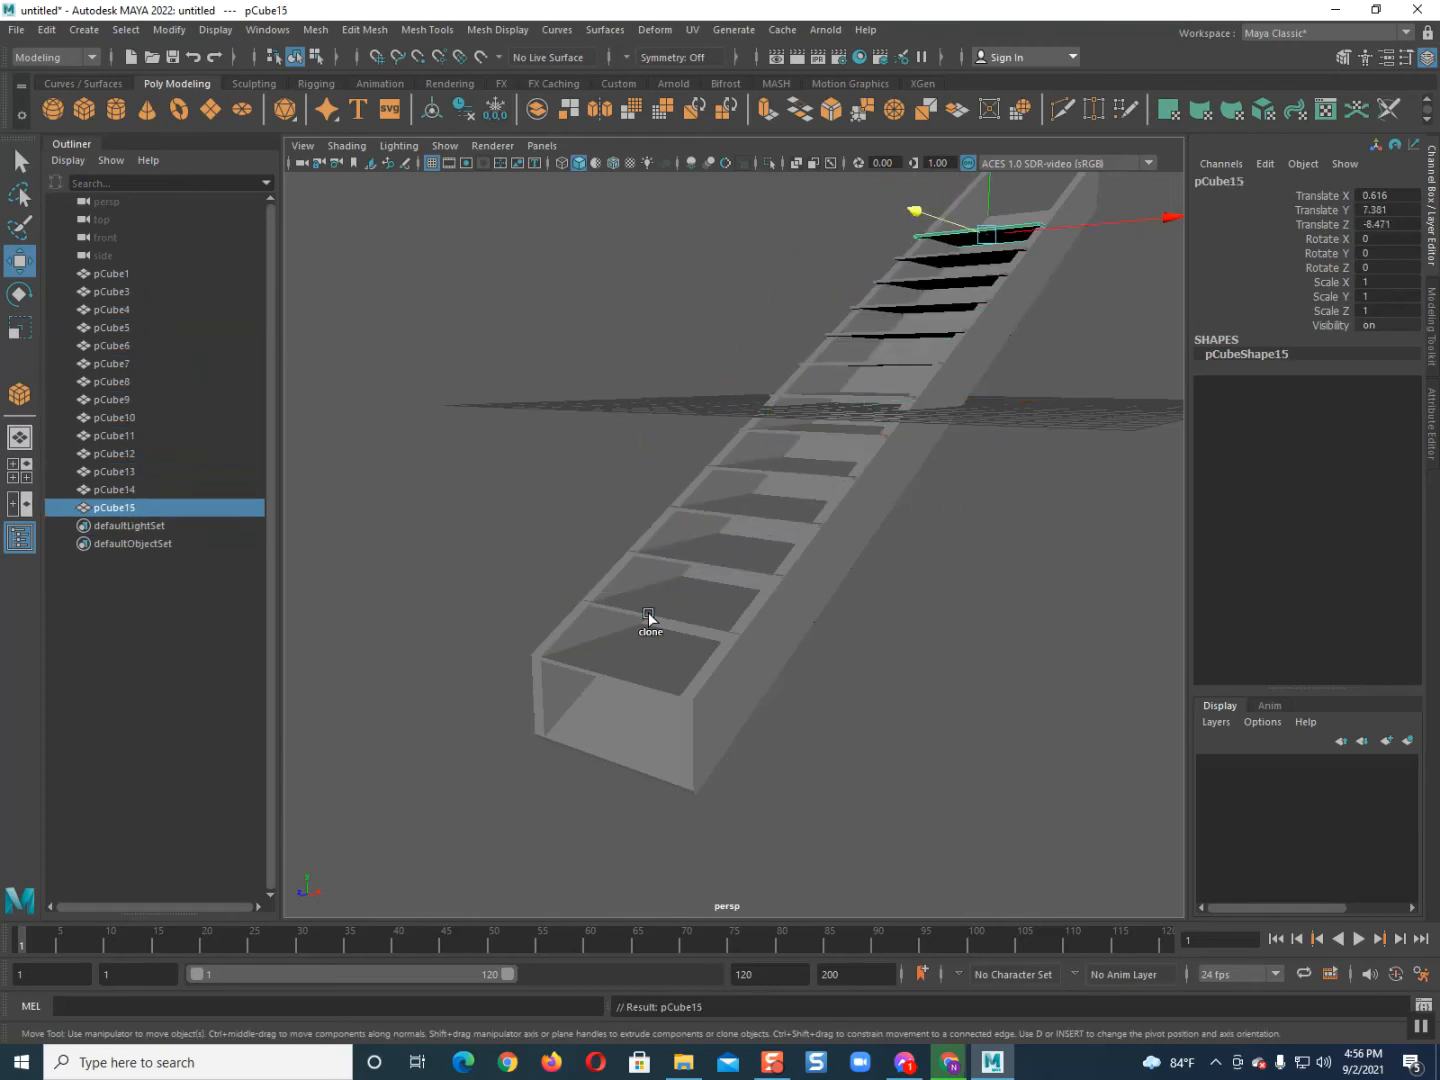
key("shift+d")
Step: Delete the surplus step, pCube18, that overhangs the ramp's upper end
left_click_drag(698, 565, 645, 644, "alt")
right_click_drag(646, 643, 549, 729, "alt")
scroll(549, 729, "down", 4)
mouse_move(828, 590)
left_mouse_down("alt")
mouse_move(673, 590)
mouse_move(815, 599)
left_mouse_up("alt")
scroll(815, 598, "up", 4)
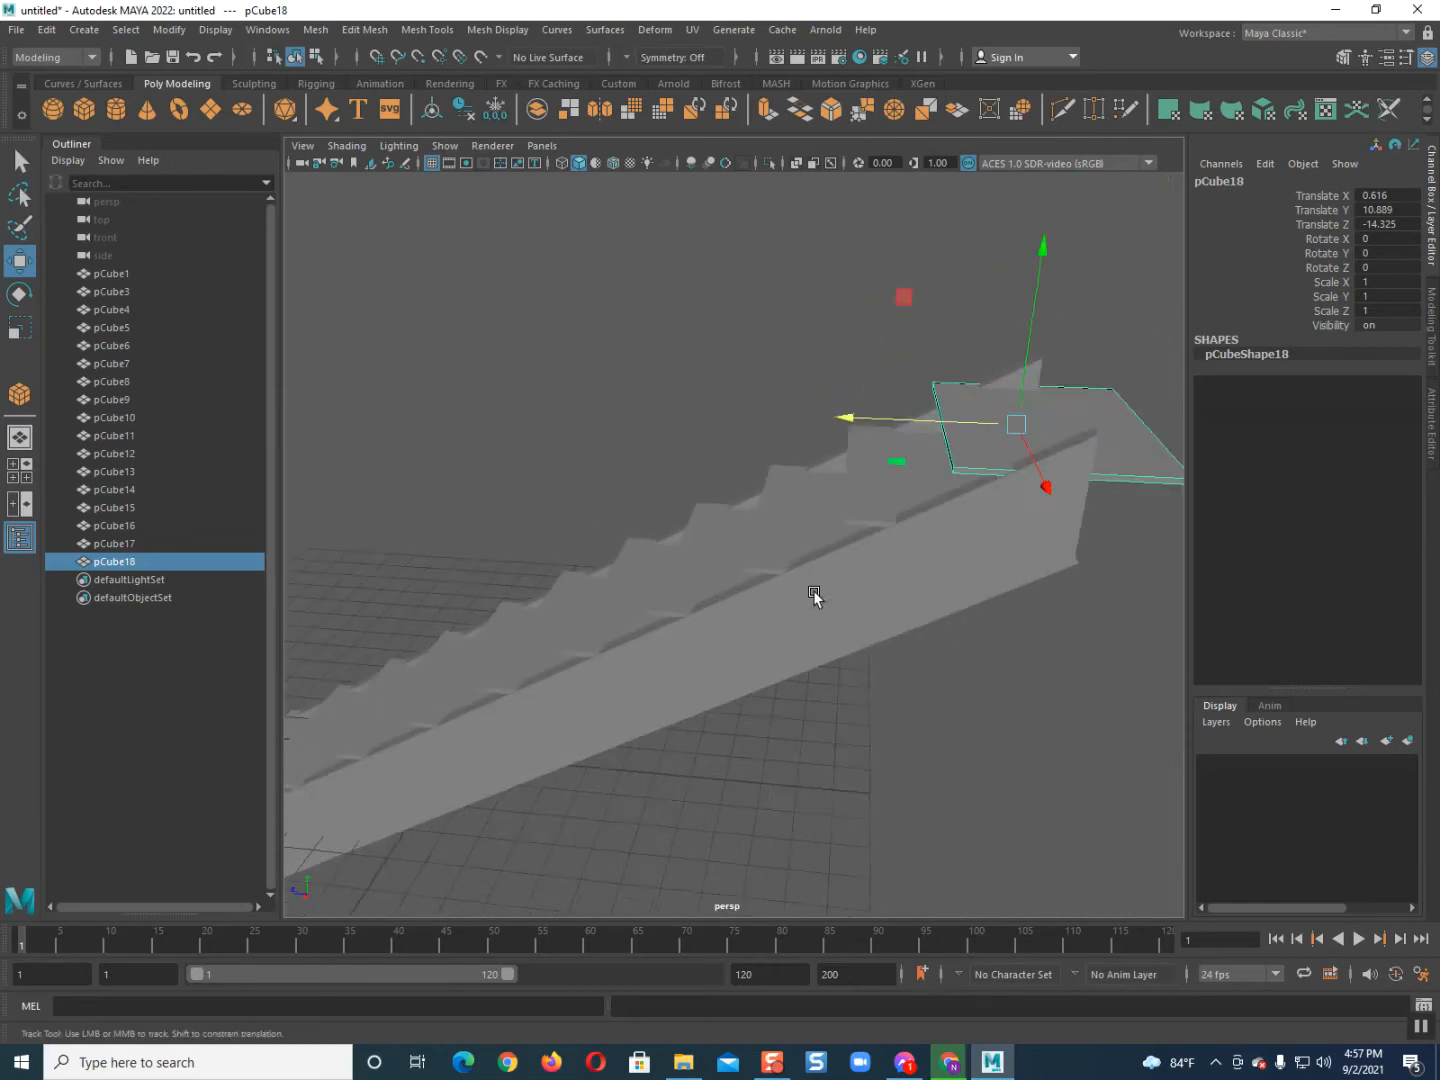
middle_click_drag(814, 599, 665, 659, "alt")
key("Delete")
Step: Select the edge across the ramp's upper end and extrude it straight up between the side walls
left_click_drag(751, 612, 782, 645, "alt")
left_click(745, 647)
right_click_drag(809, 626, 806, 518)
left_click(817, 617)
left_click_drag(841, 670, 725, 707, "alt")
left_click_drag(704, 558, 683, 367, "shift")
left_click_drag(640, 572, 914, 580, "alt")
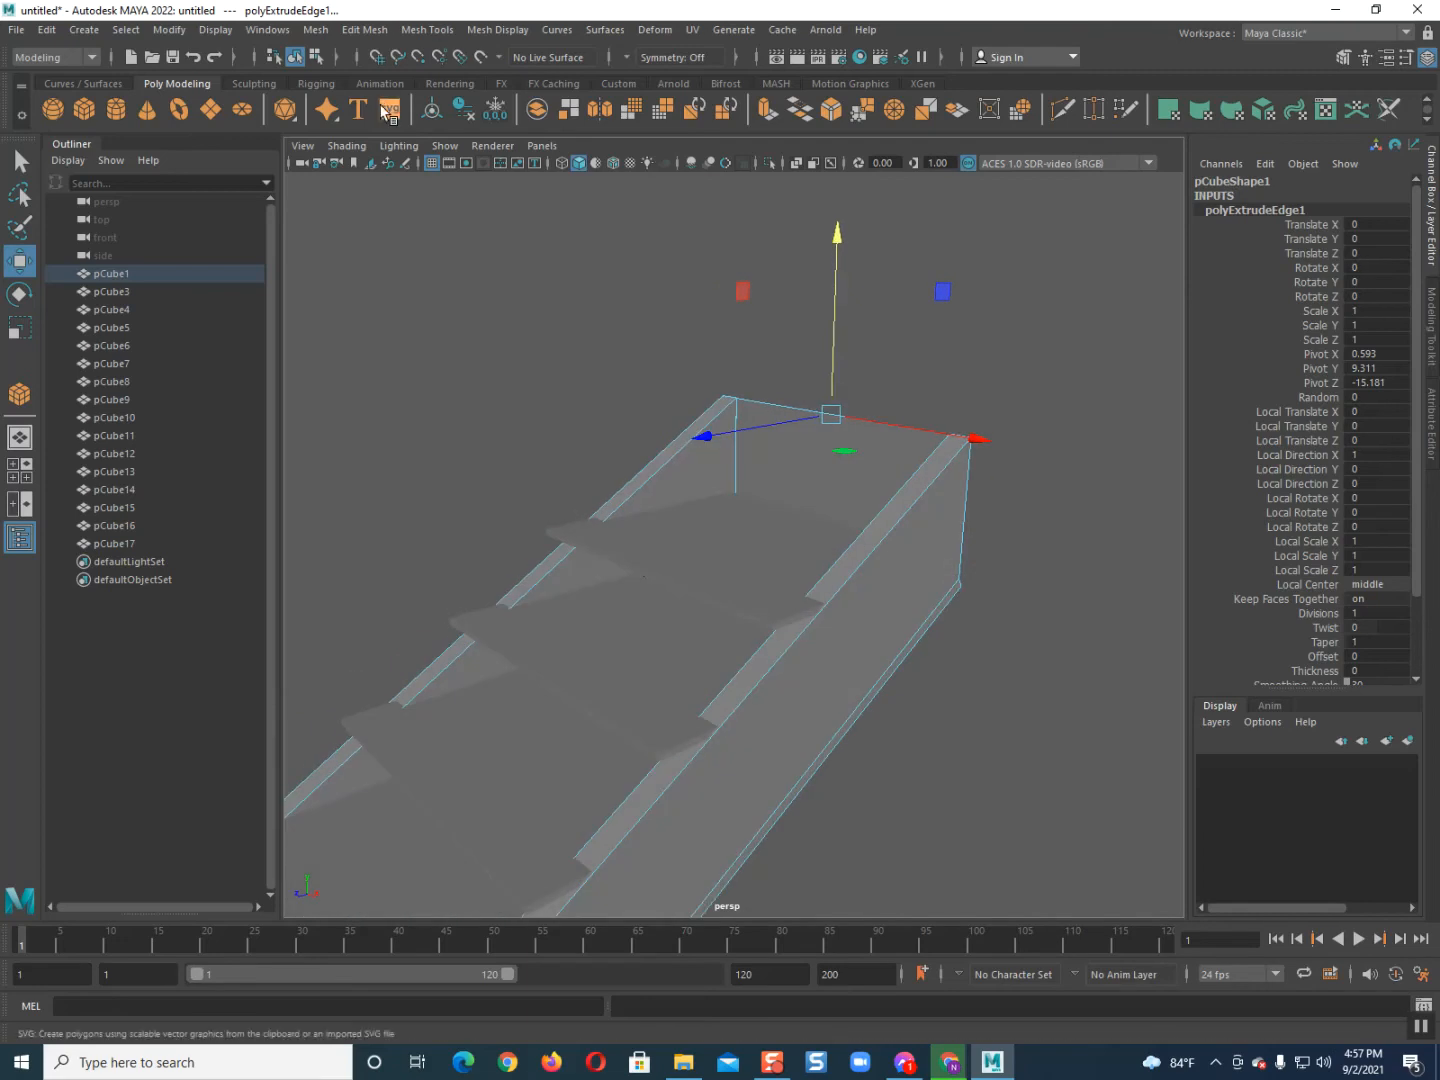
Step: Change the viewport lighting, adjust the extruded end edge to about Y 11.69, and return to object mode with nothing selected
left_click(399, 146)
left_click(455, 274)
left_click_drag(847, 433, 572, 440, "alt")
right_click_drag(572, 440, 583, 505, "alt")
left_click_drag(582, 506, 540, 501, "alt")
left_click_drag(603, 330, 603, 325)
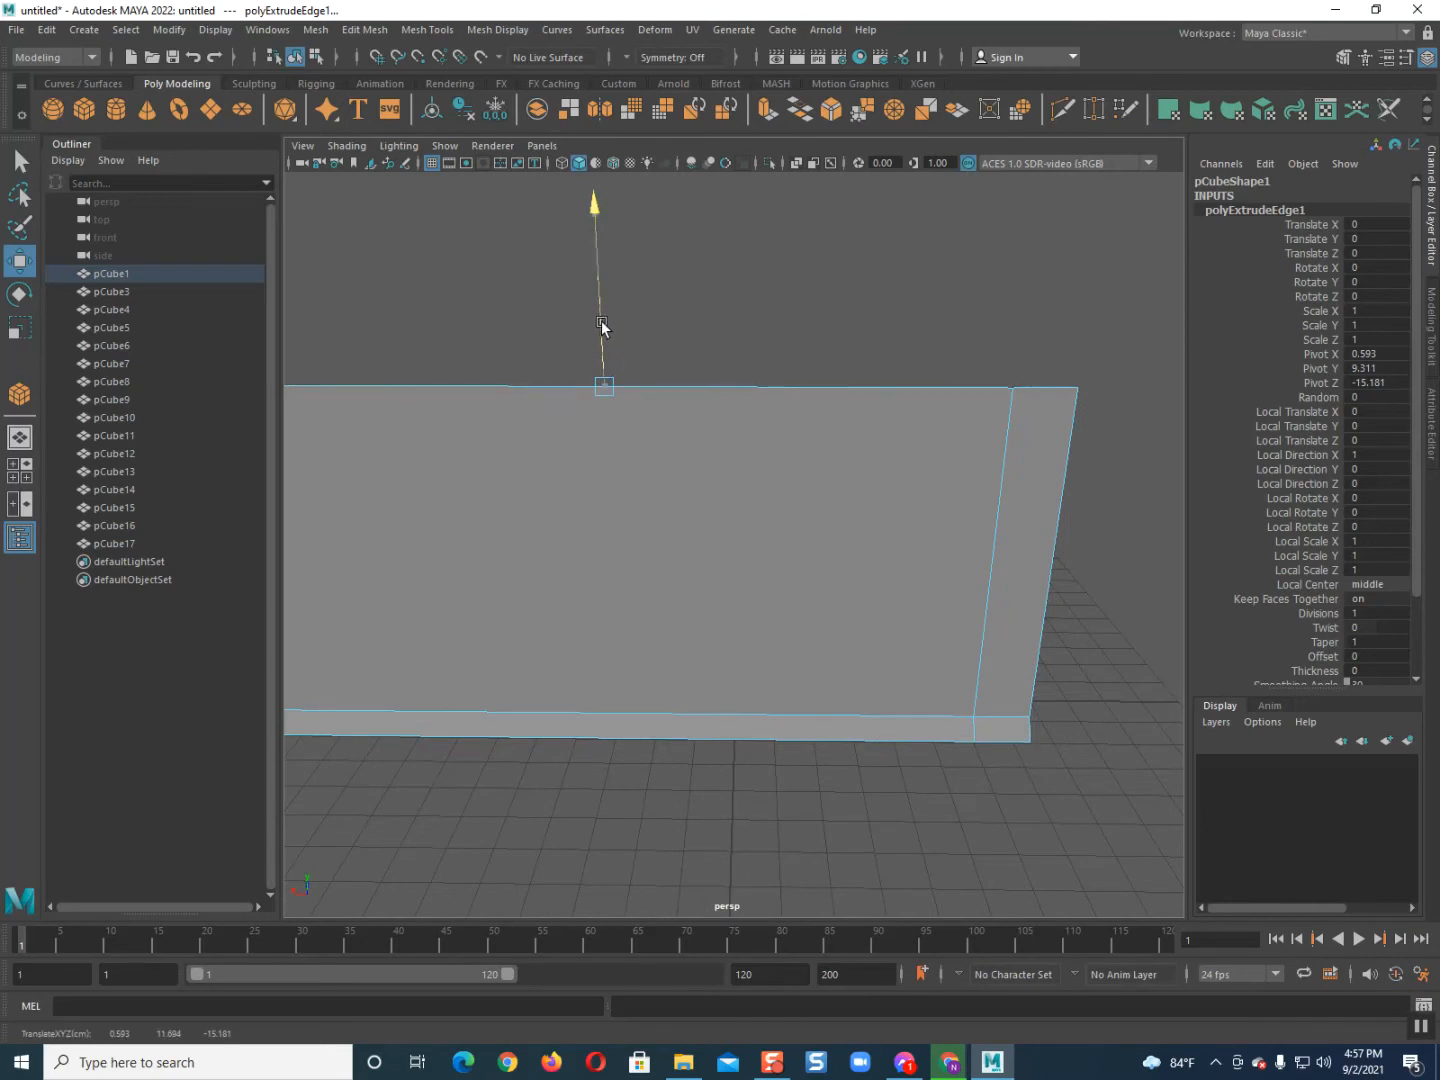
left_click_drag(604, 425, 830, 468, "alt")
right_click_drag(830, 468, 910, 436)
left_click(930, 405)
Step: Move the lower steps back along Z one by one to tuck in their front edges, placing pCube7 at about Z 6.82
scroll(820, 589, "down", 4)
left_click_drag(814, 604, 765, 445, "alt")
scroll(838, 652, "down", 5)
scroll(887, 540, "up", 8)
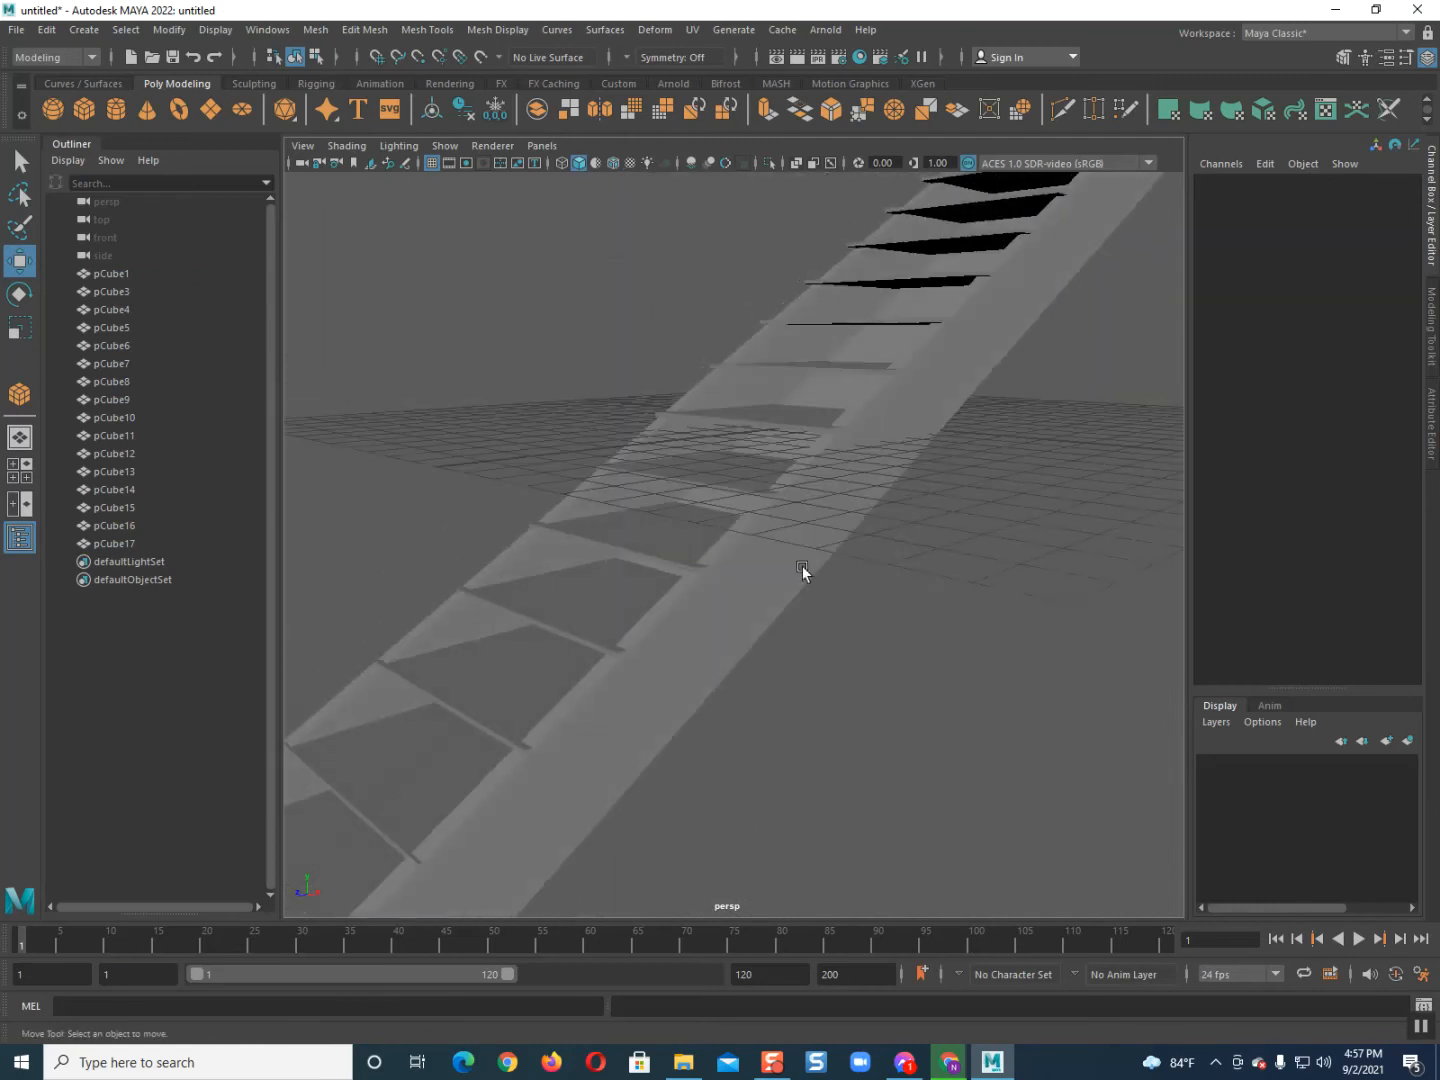
scroll(802, 565, "down", 5)
scroll(824, 579, "up", 3)
mouse_move(824, 579)
left_mouse_down("alt")
mouse_move(853, 546)
mouse_move(800, 563)
left_mouse_up("alt")
scroll(813, 563, "up", 3)
left_click(581, 658)
left_click_drag(586, 660, 615, 571)
left_click(611, 578)
left_click_drag(727, 617, 612, 636, "alt")
left_click(624, 633)
left_click(642, 577)
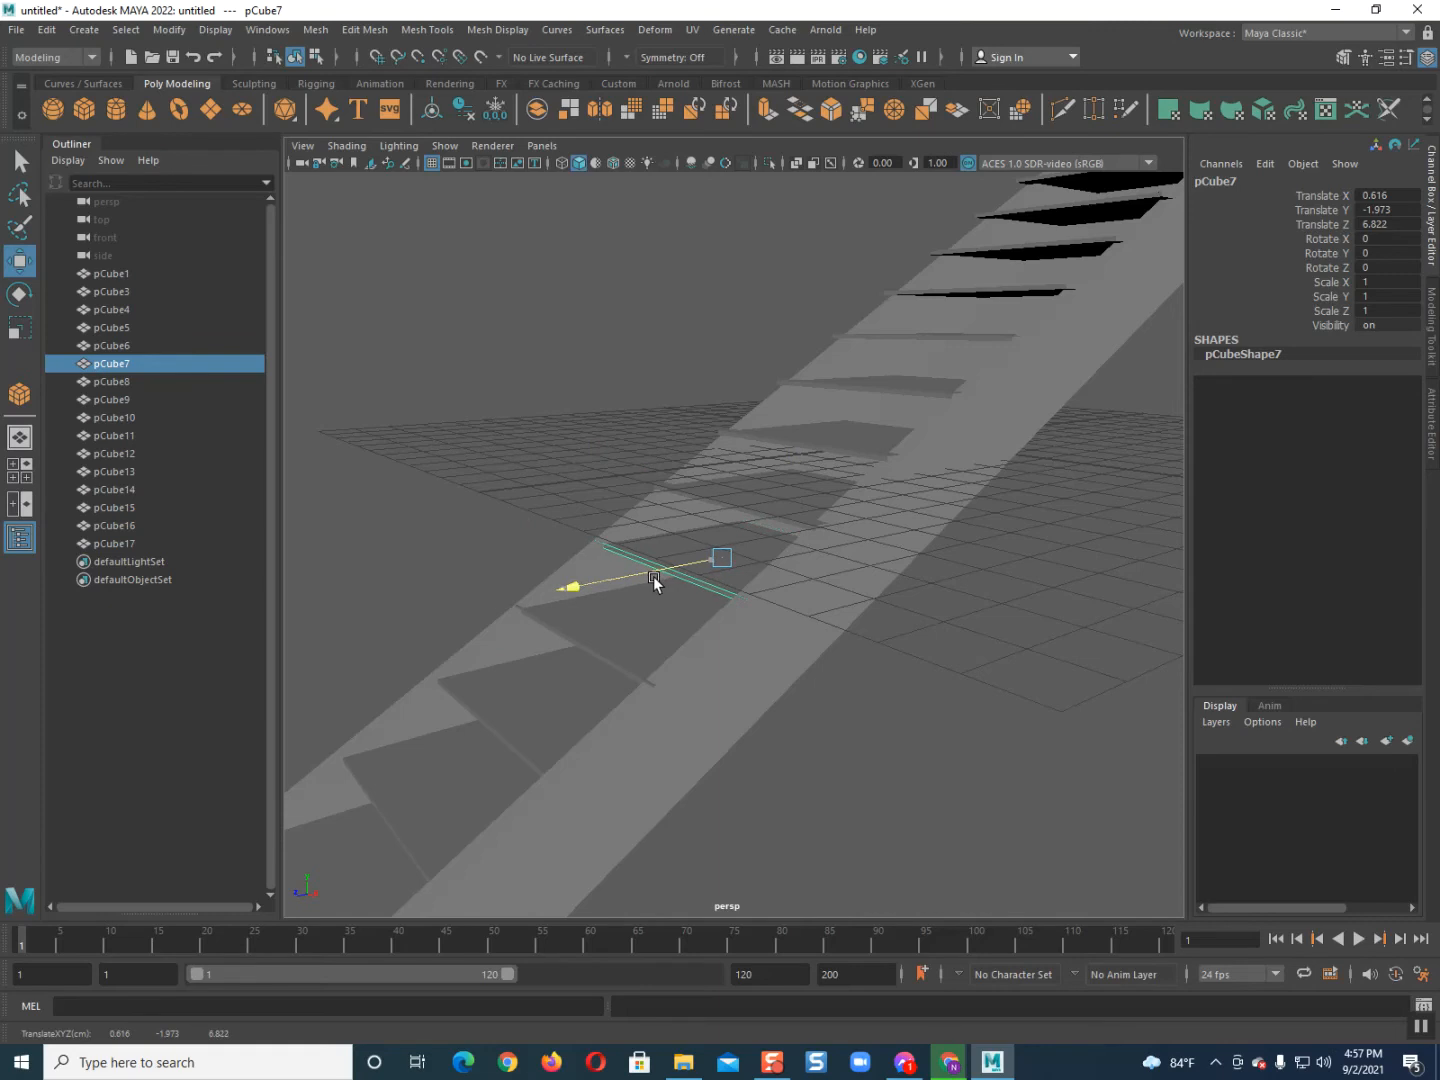
Step: Adjust the middle steps below pCube10 individually along Z to tuck their front edges within the side walls
left_click(605, 643)
left_click_drag(606, 644, 625, 678, "alt")
mouse_move(620, 595)
left_mouse_down()
mouse_move(620, 646)
mouse_move(553, 569)
mouse_move(589, 601)
mouse_move(560, 562)
mouse_move(607, 656)
mouse_move(569, 595)
mouse_move(628, 627)
left_mouse_up()
left_click(689, 585)
left_click_drag(694, 577, 649, 572, "alt")
left_click(745, 487)
left_click_drag(726, 499, 759, 493)
left_click_drag(769, 481, 717, 505, "alt")
Step: Select the four steps pCube10 through pCube13, move them back together along Z, and deselect them
left_click(700, 513)
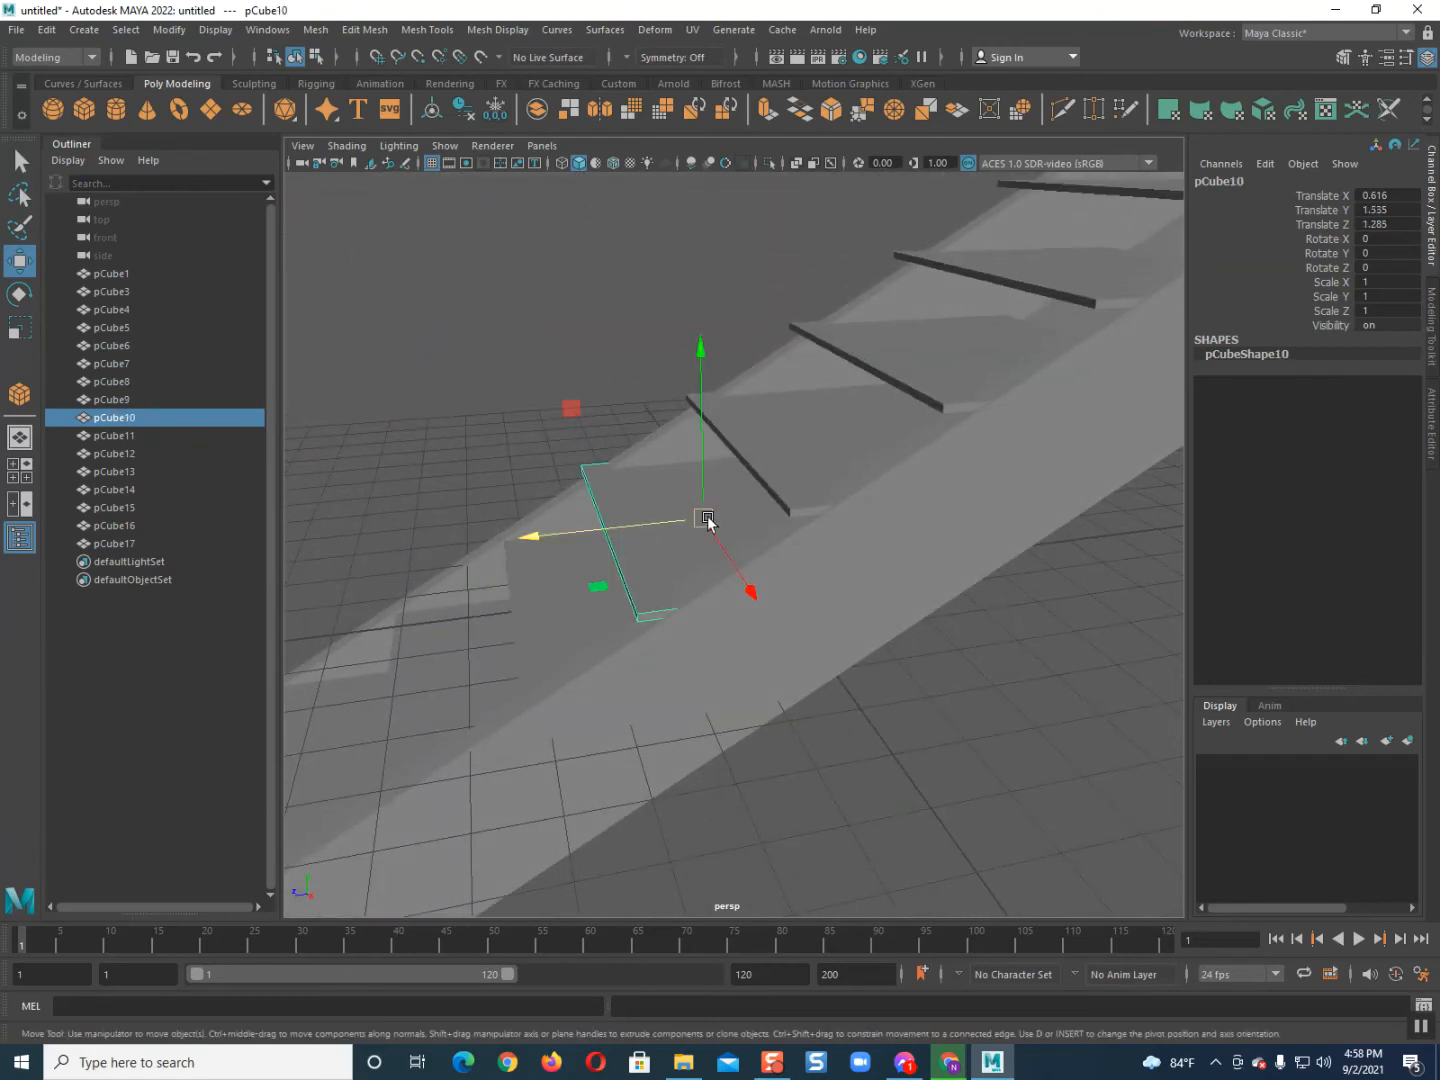
left_click(766, 485, "shift")
left_click(922, 373, "shift")
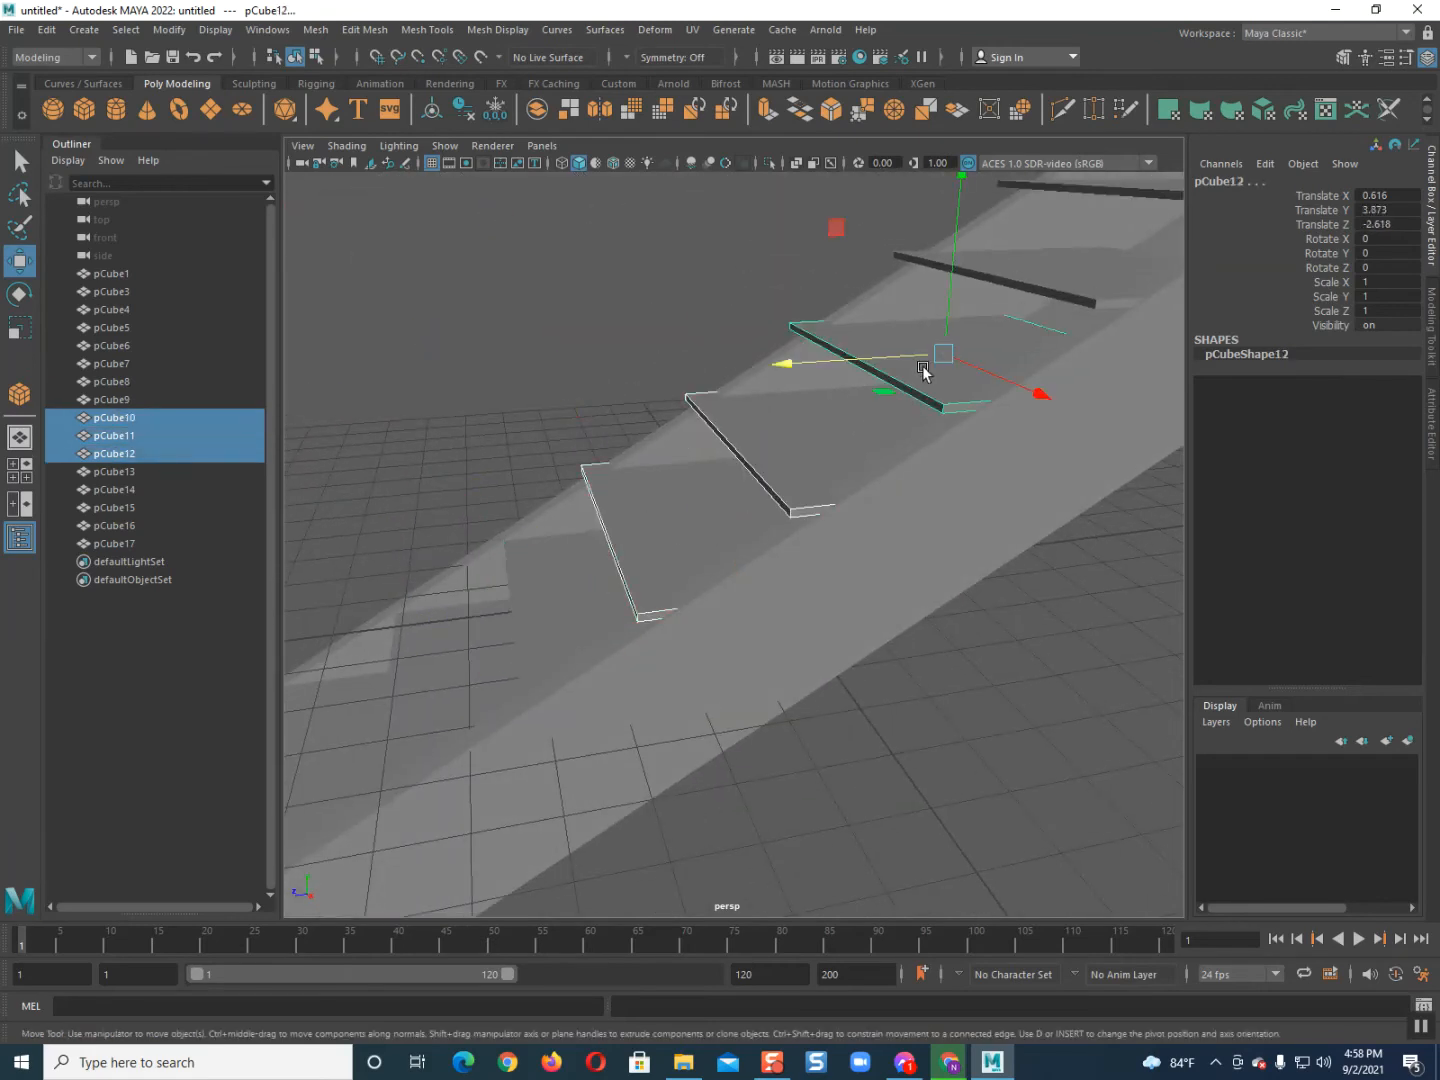
left_click(1027, 290, "shift")
left_click_drag(936, 285, 976, 284)
left_click(757, 248)
Step: Select the top four steps, pCube14 through pCube17, and move them back along Z, with pCube17 at about Z -13.14
scroll(851, 309, "down", 3)
left_click_drag(884, 338, 856, 391, "alt")
scroll(808, 308, "down", 5)
scroll(720, 421, "up", 5)
left_click_drag(720, 425, 779, 545, "alt")
left_click(779, 545)
left_click(885, 475, "shift")
left_click(976, 425, "shift")
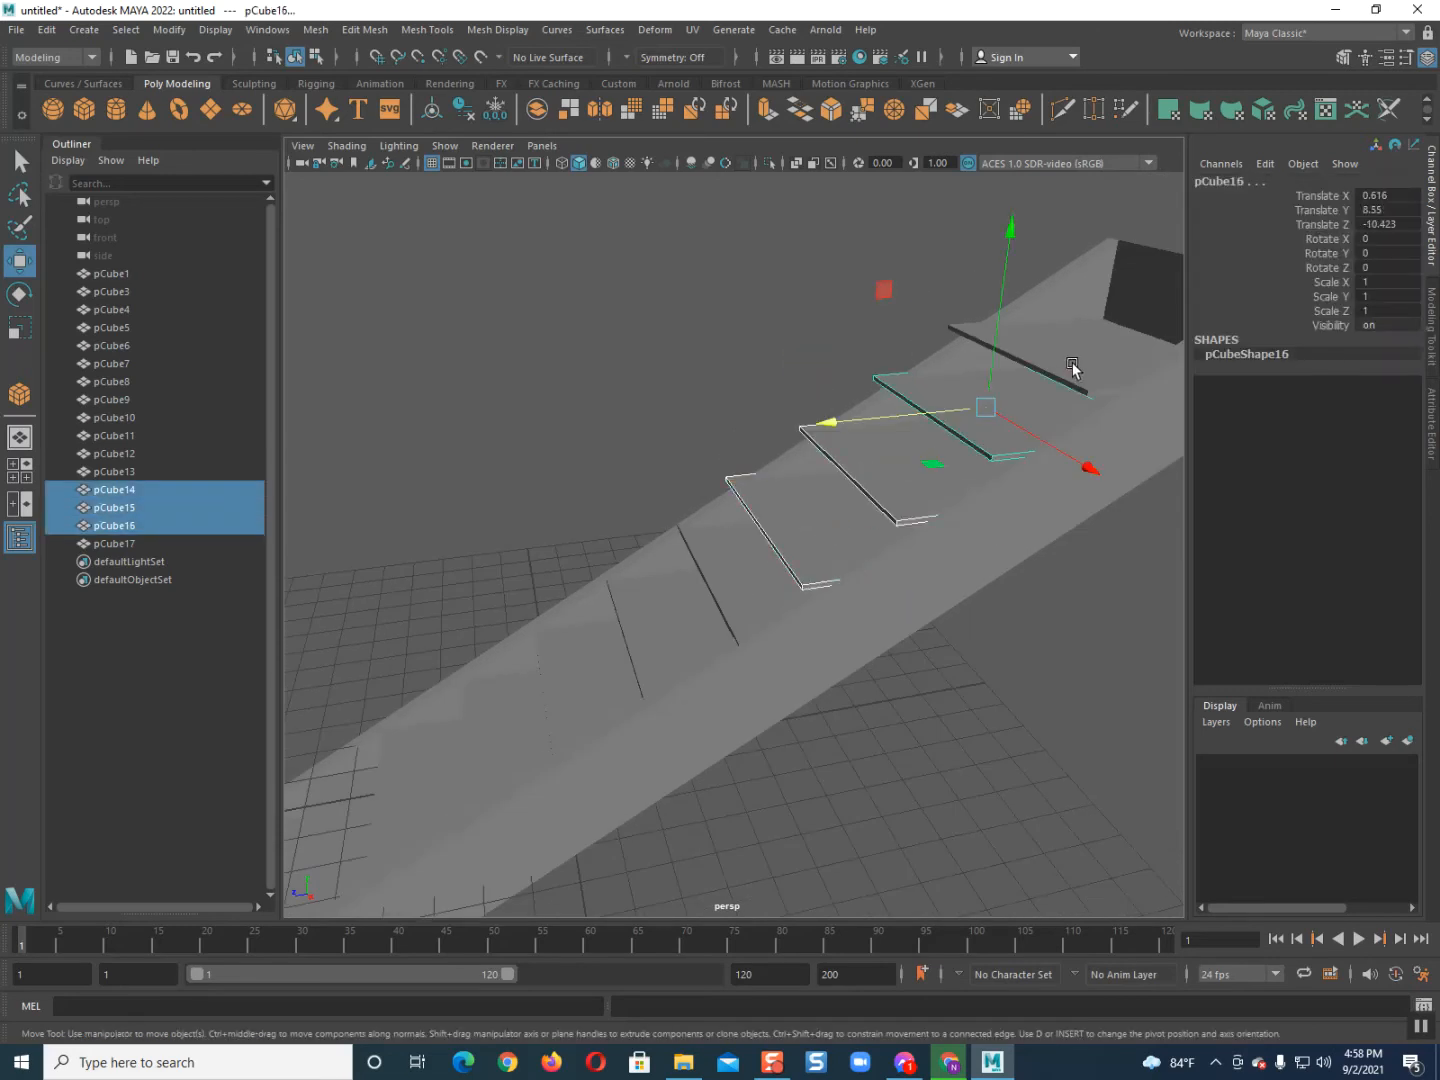
left_click(1065, 367, "shift")
left_click_drag(914, 370, 946, 372)
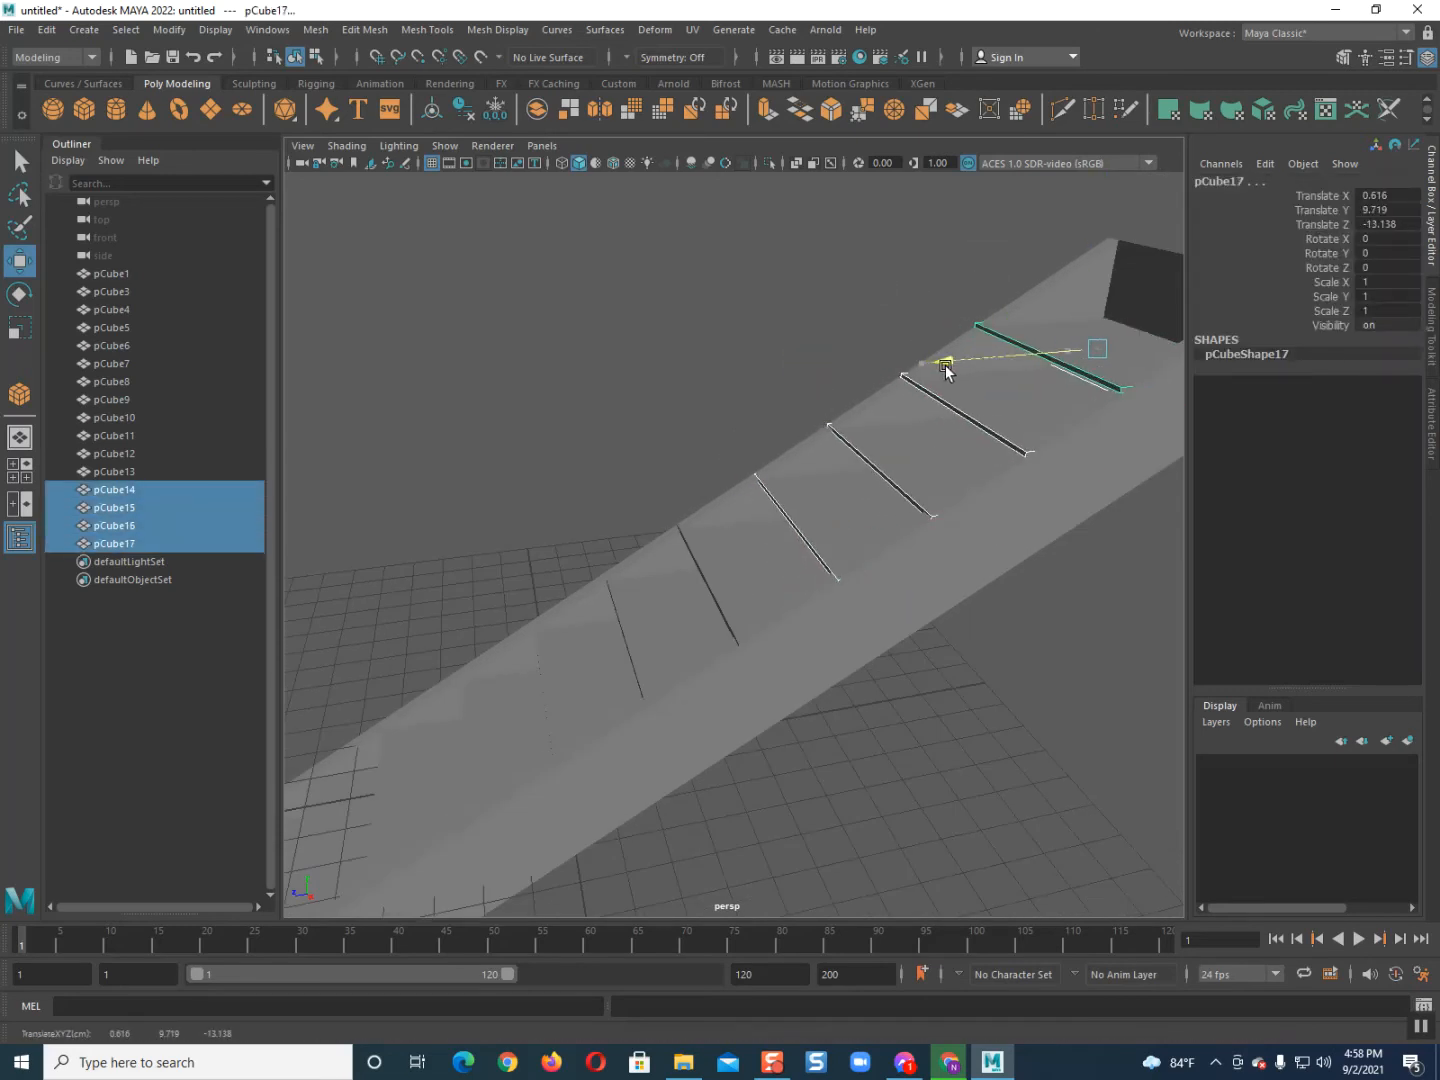
Step: Push the top three steps progressively farther back along Z, placing the topmost one at about Z -13.48
left_click(816, 504, "shift")
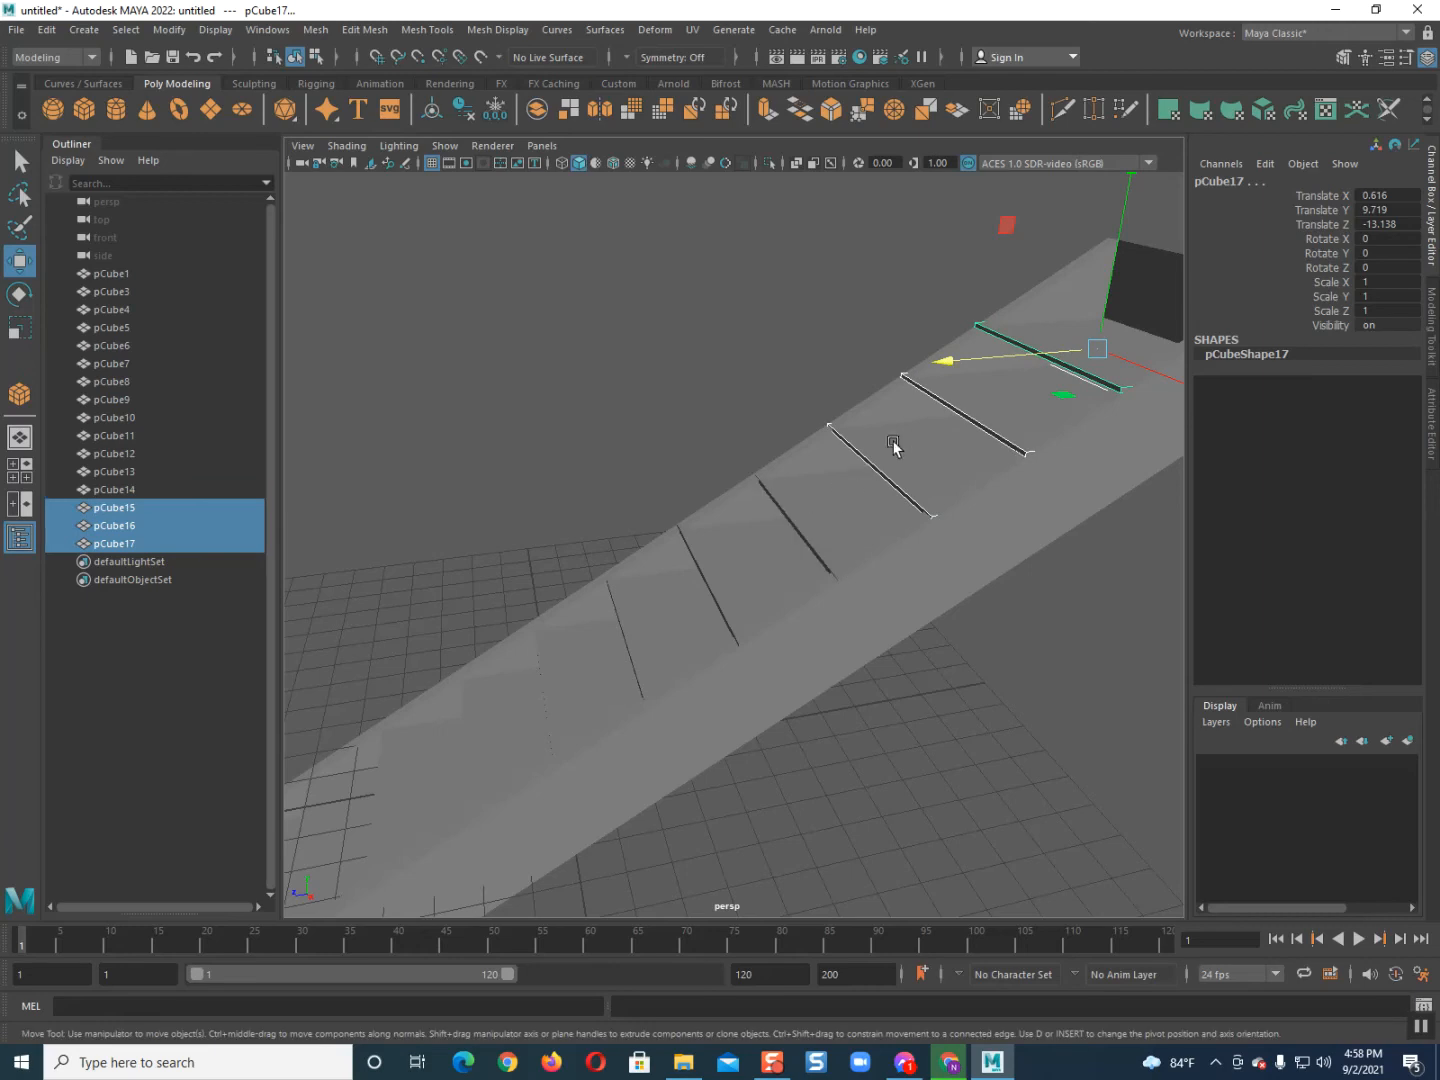
left_click_drag(944, 362, 1021, 349)
left_click(922, 451, "shift")
left_click(969, 393, "shift")
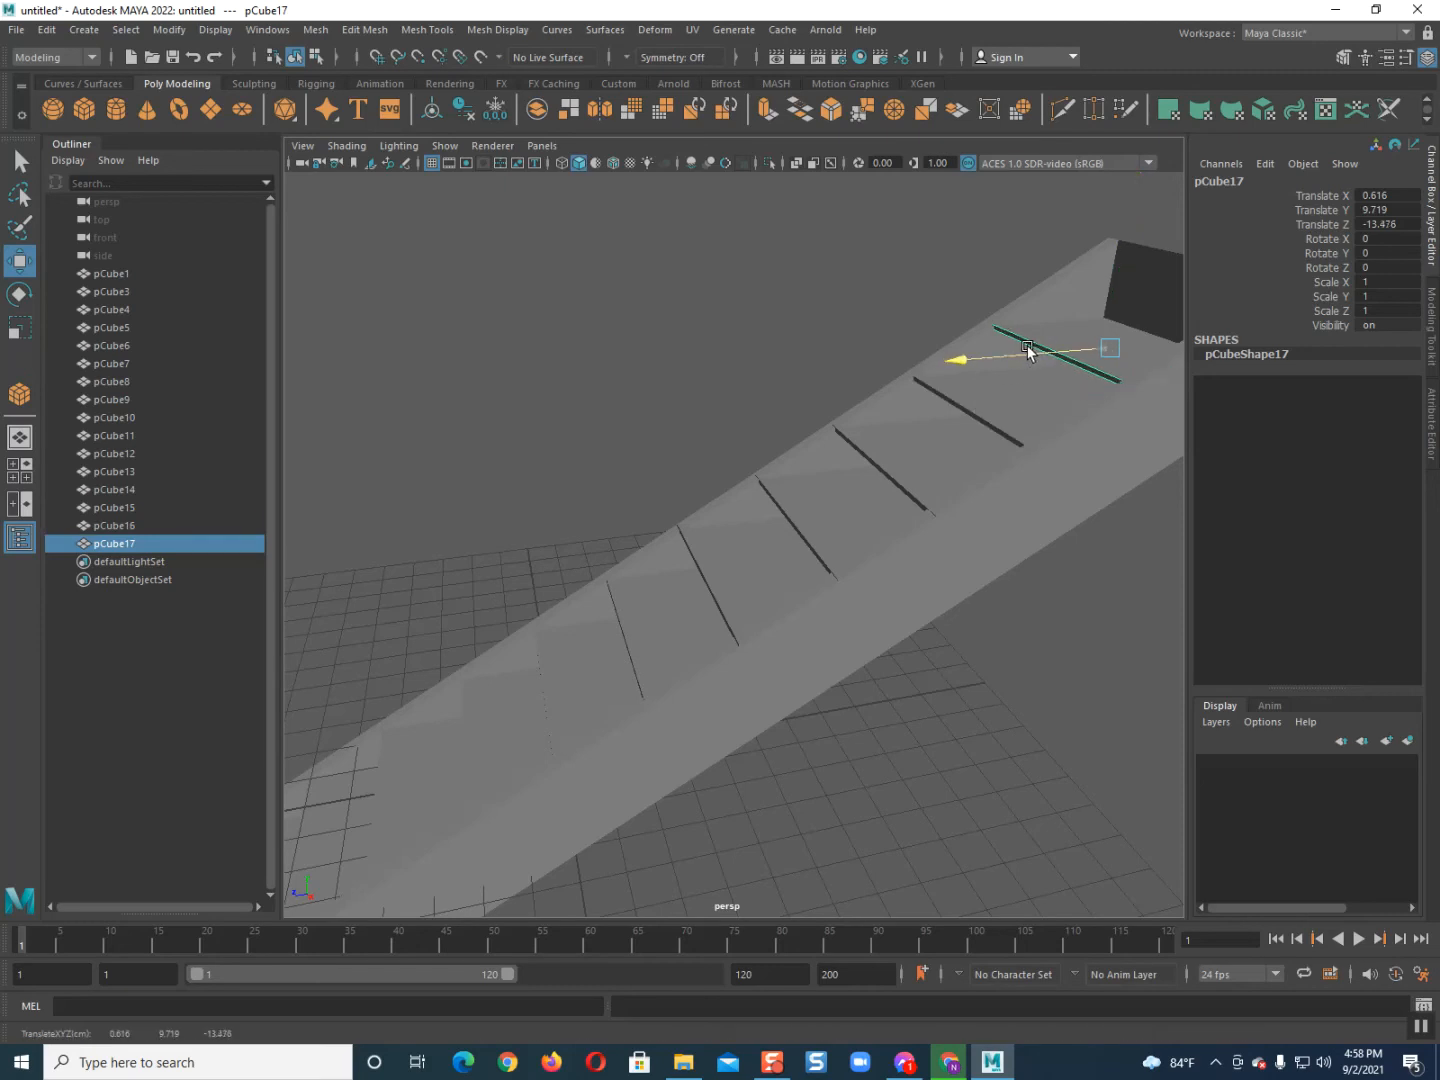
Step: Move the rear face of the topmost step inward so the step no longer protrudes past the ramp's upper end
scroll(1019, 364, "down", 3)
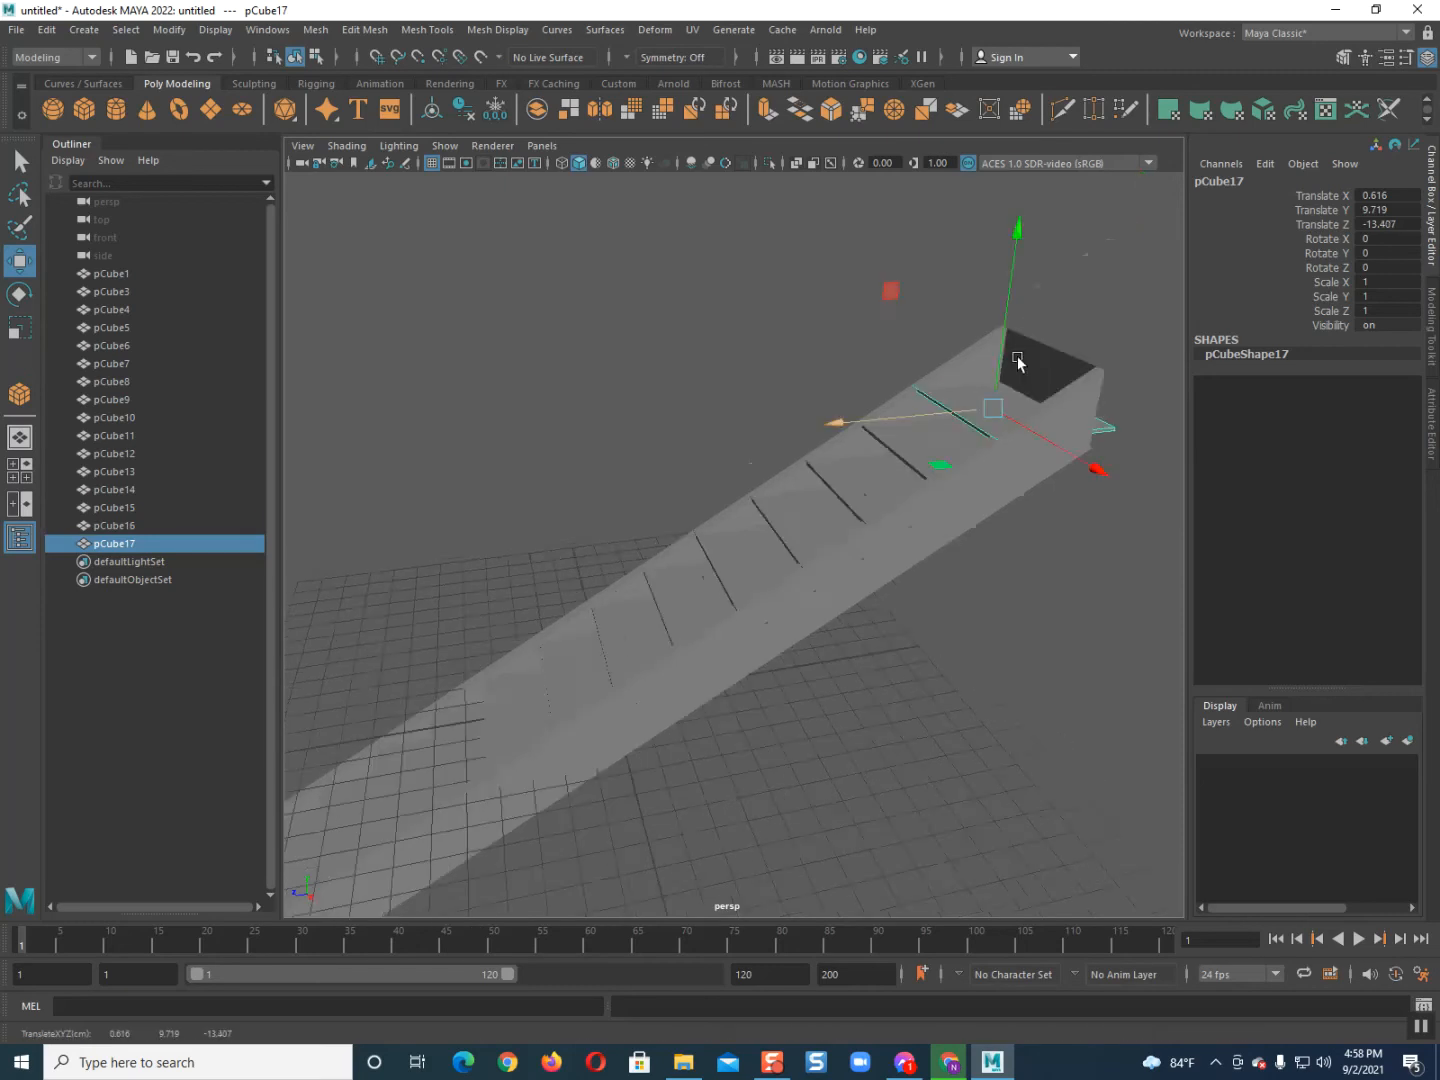
left_click(1064, 512)
scroll(950, 492, "up", 10)
left_click_drag(795, 575, 781, 618, "alt")
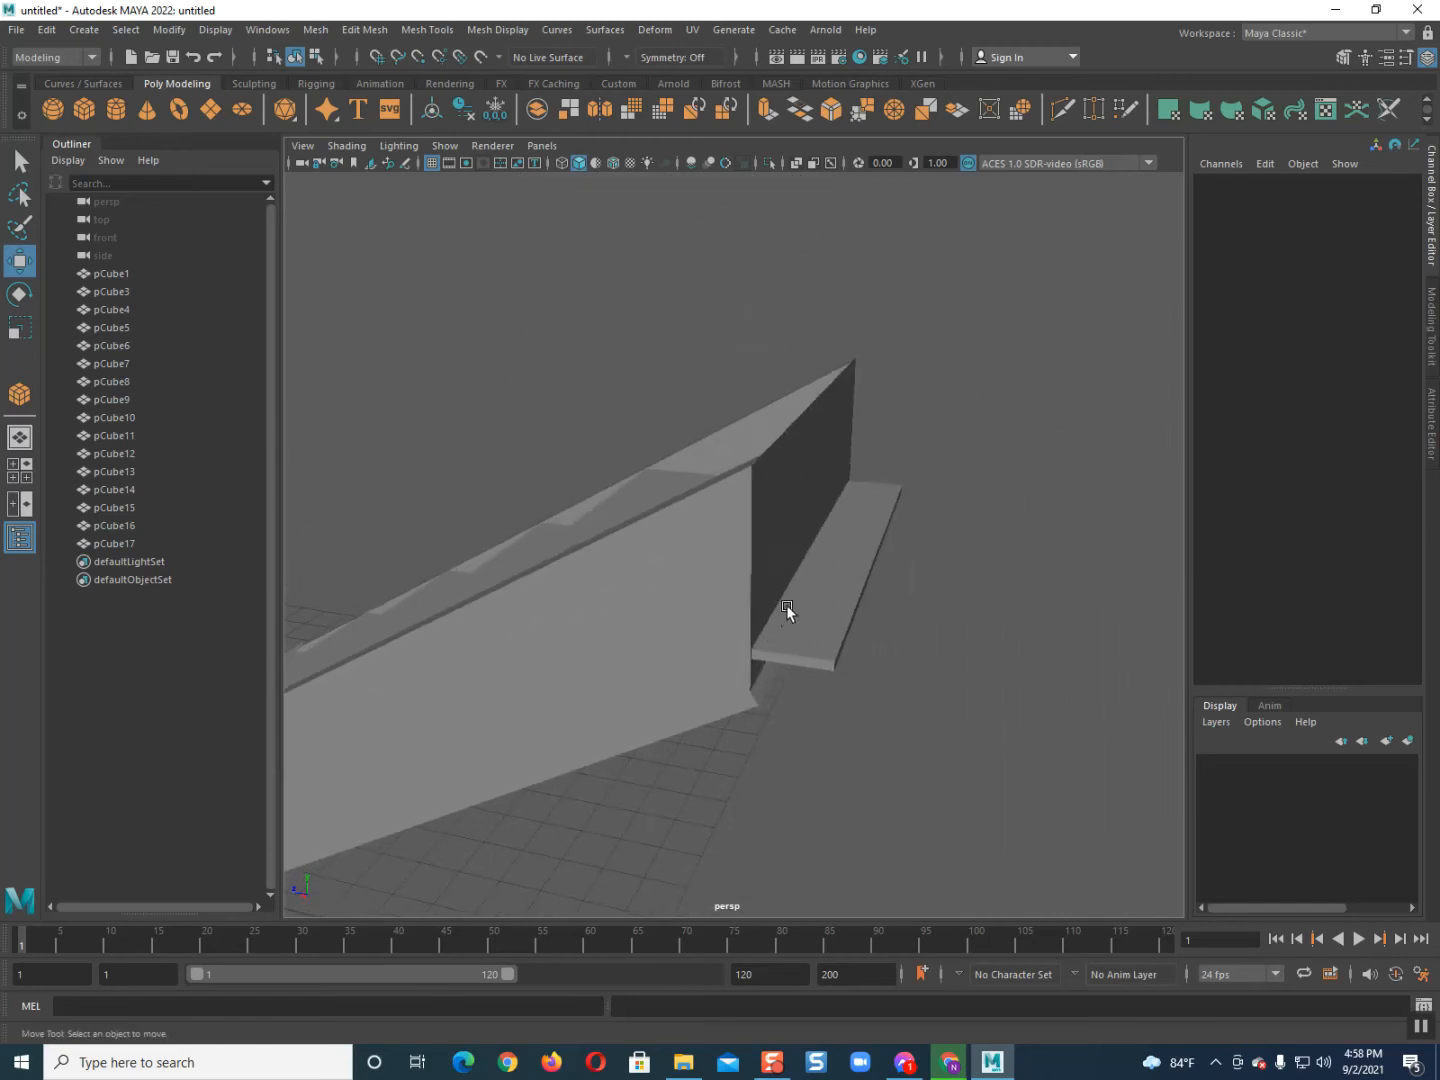
left_click(837, 587)
right_click_drag(848, 532, 857, 576)
left_click(867, 583)
left_click_drag(817, 552, 753, 548)
right_click_drag(753, 546, 845, 521)
left_click(980, 466)
Step: Hide the viewport grid to leave only the staircase in view
scroll(813, 589, "down", 10)
left_click_drag(814, 590, 735, 615, "alt")
scroll(759, 530, "up", 4)
scroll(736, 519, "up", 3)
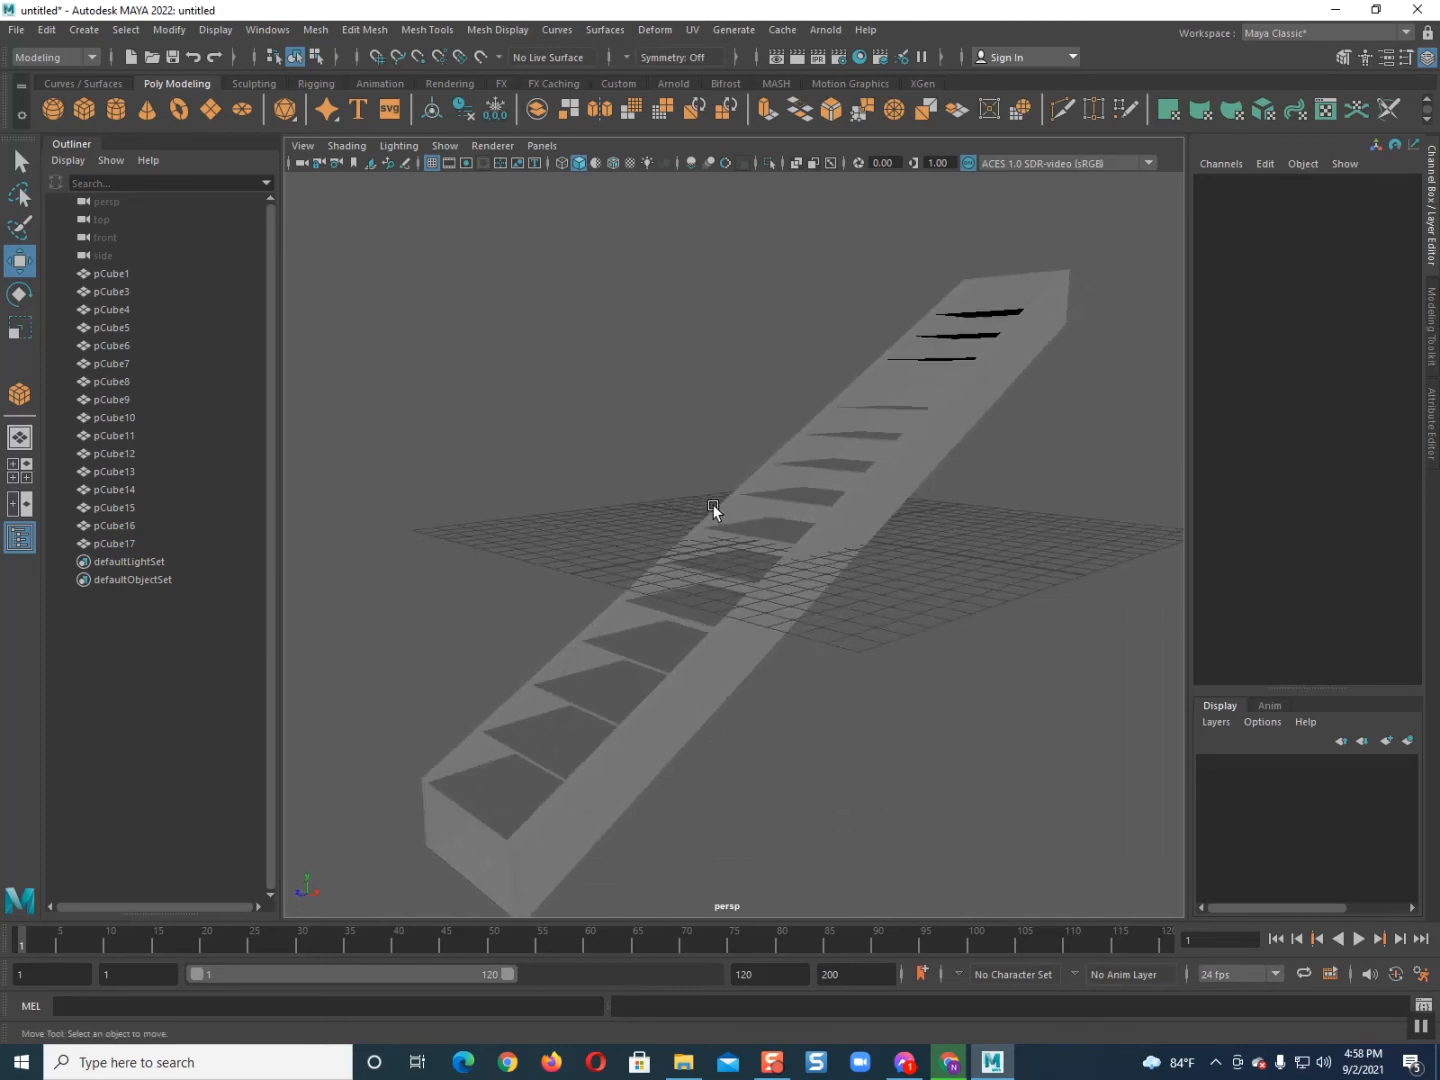
left_click(432, 163)
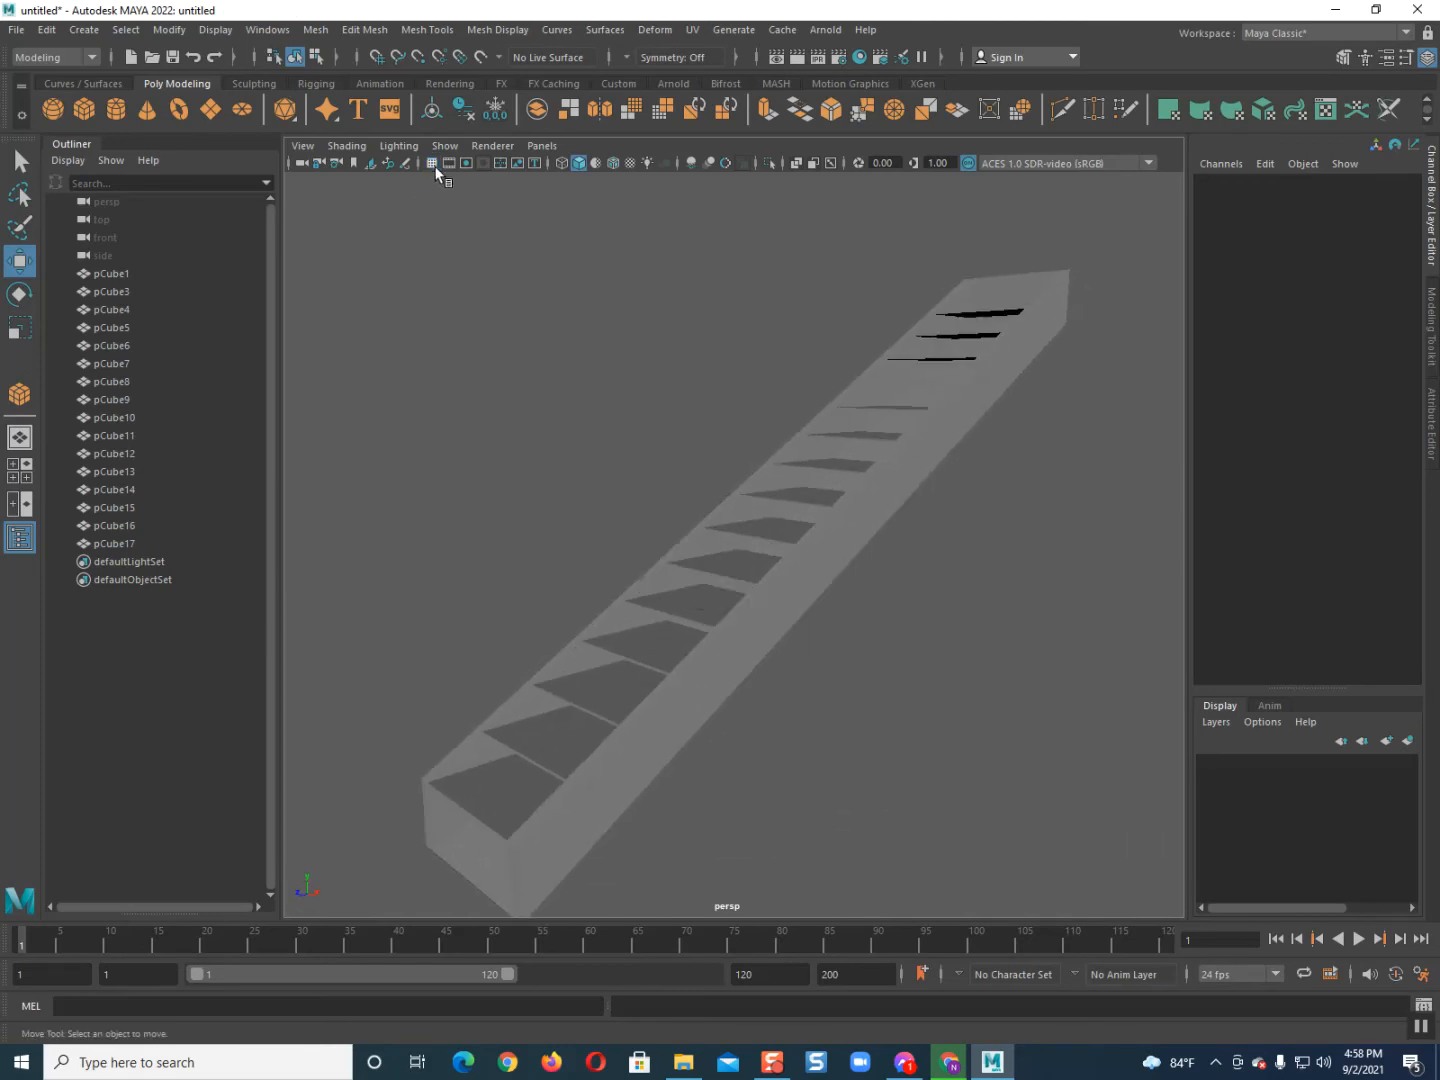
scroll(583, 525, "down", 3)
left_click_drag(583, 526, 609, 540, "alt")
scroll(609, 540, "up", 3)
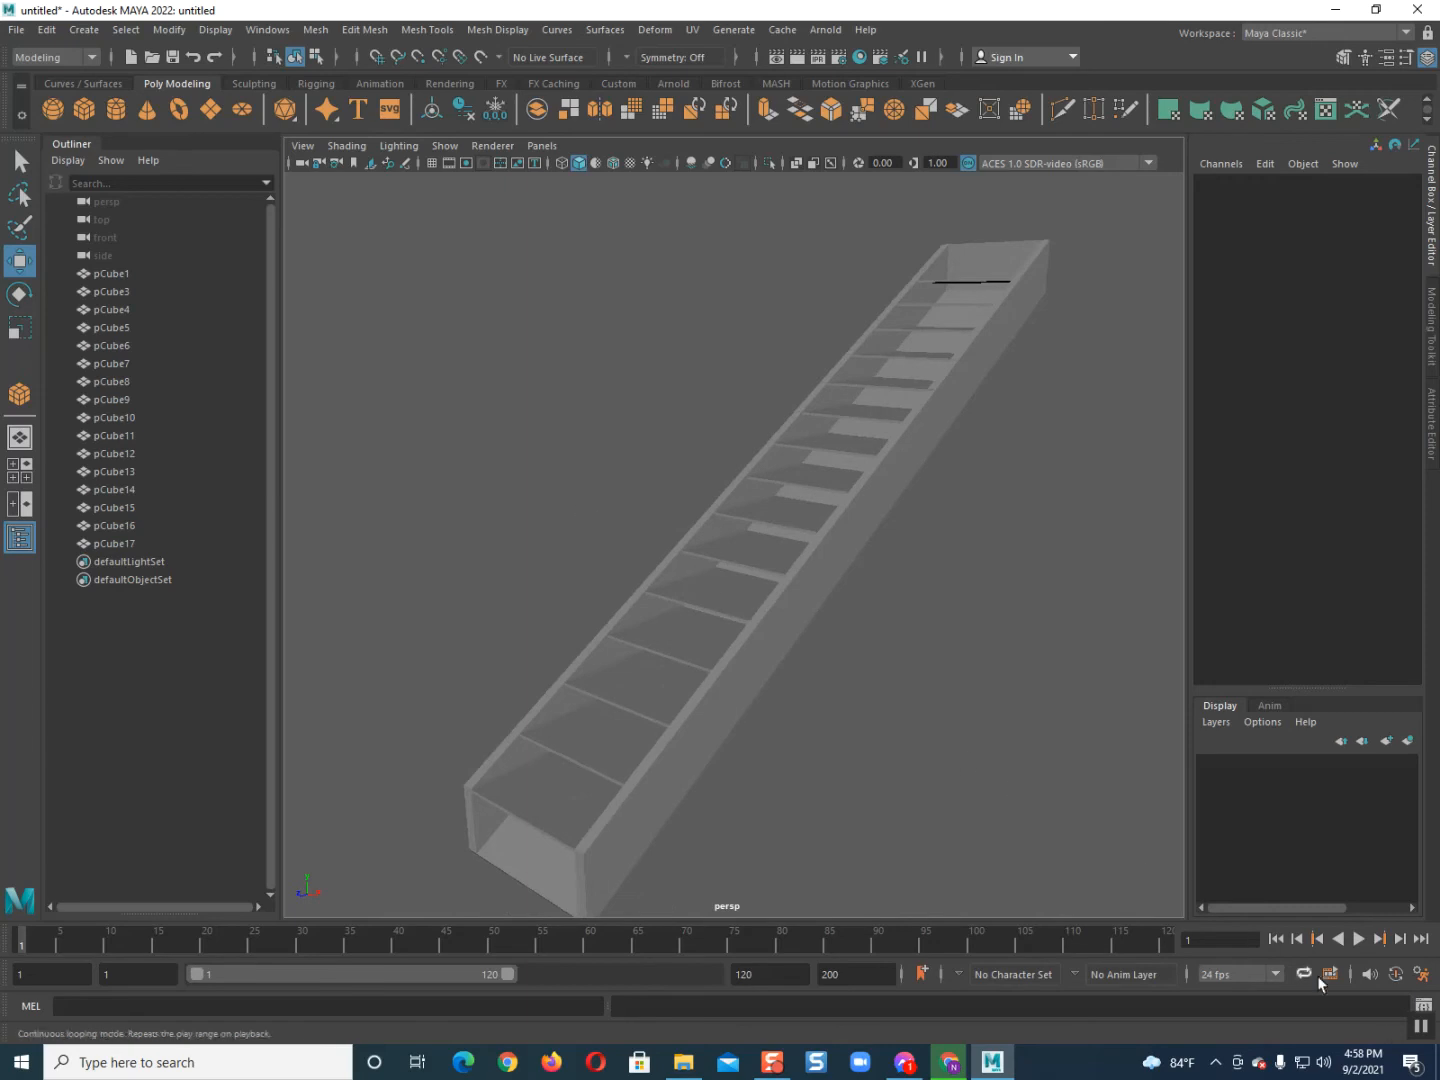
left_click(1417, 1026)
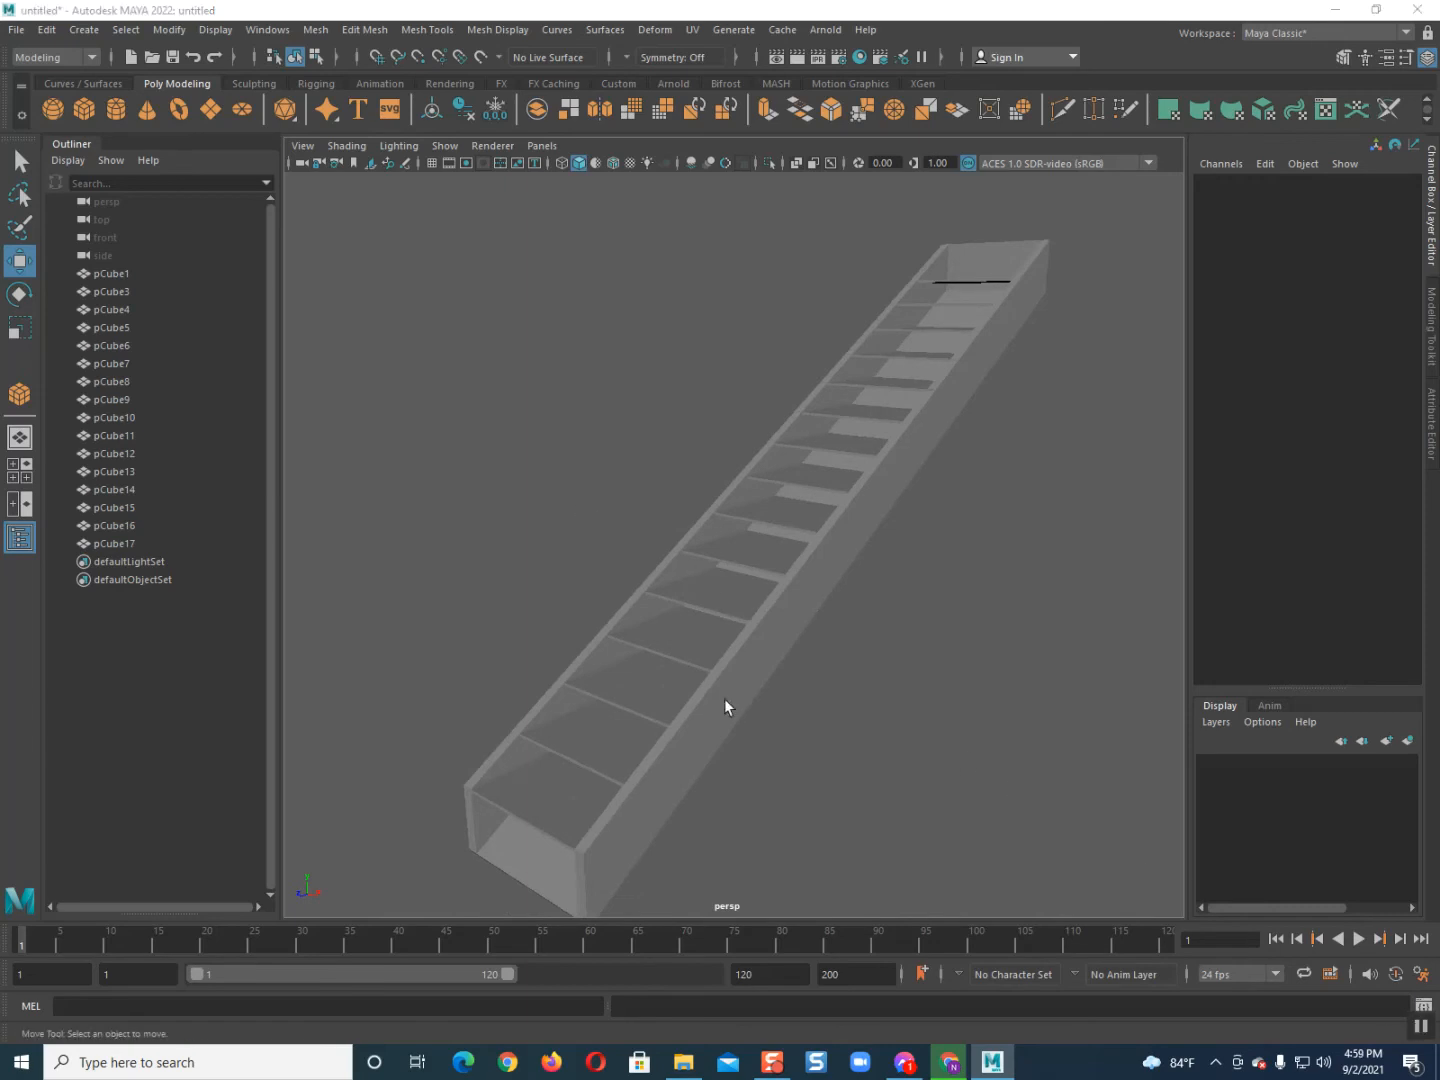
Step: Examine the alignment of the steps between the side walls in the perspective and front views
scroll(725, 698, "down", 4)
left_click_drag(725, 698, 759, 677, "alt")
scroll(759, 678, "up", 4)
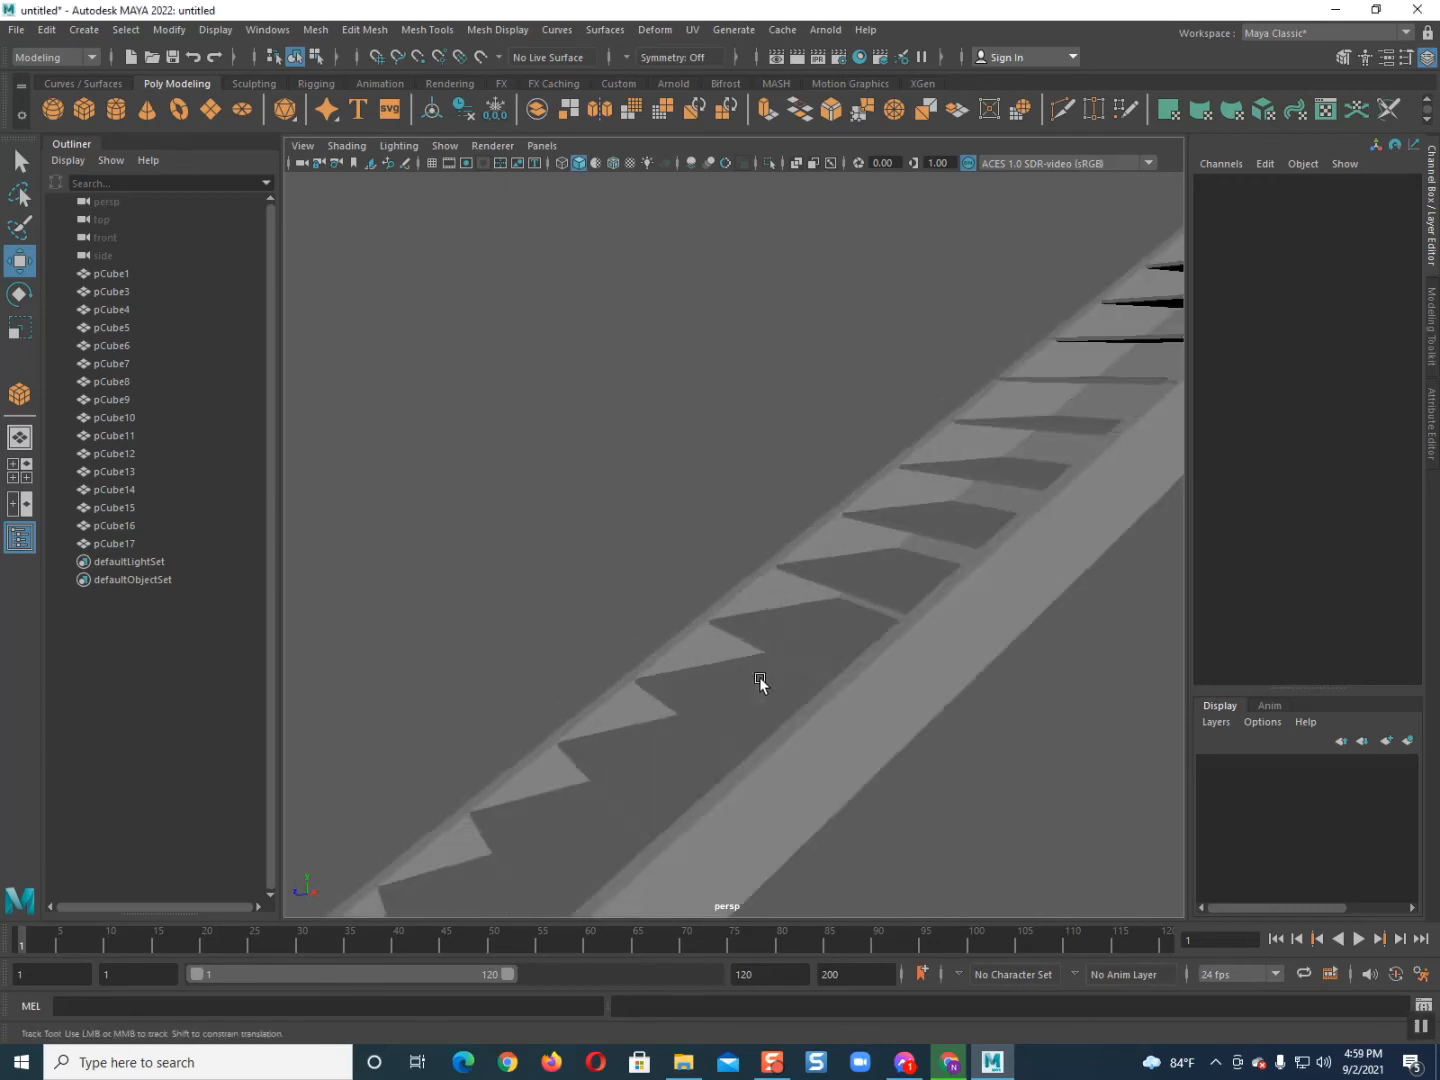
scroll(780, 679, "down", 3)
middle_click_drag(816, 681, 773, 633, "alt")
left_click_drag(773, 632, 770, 660, "alt")
key("space")
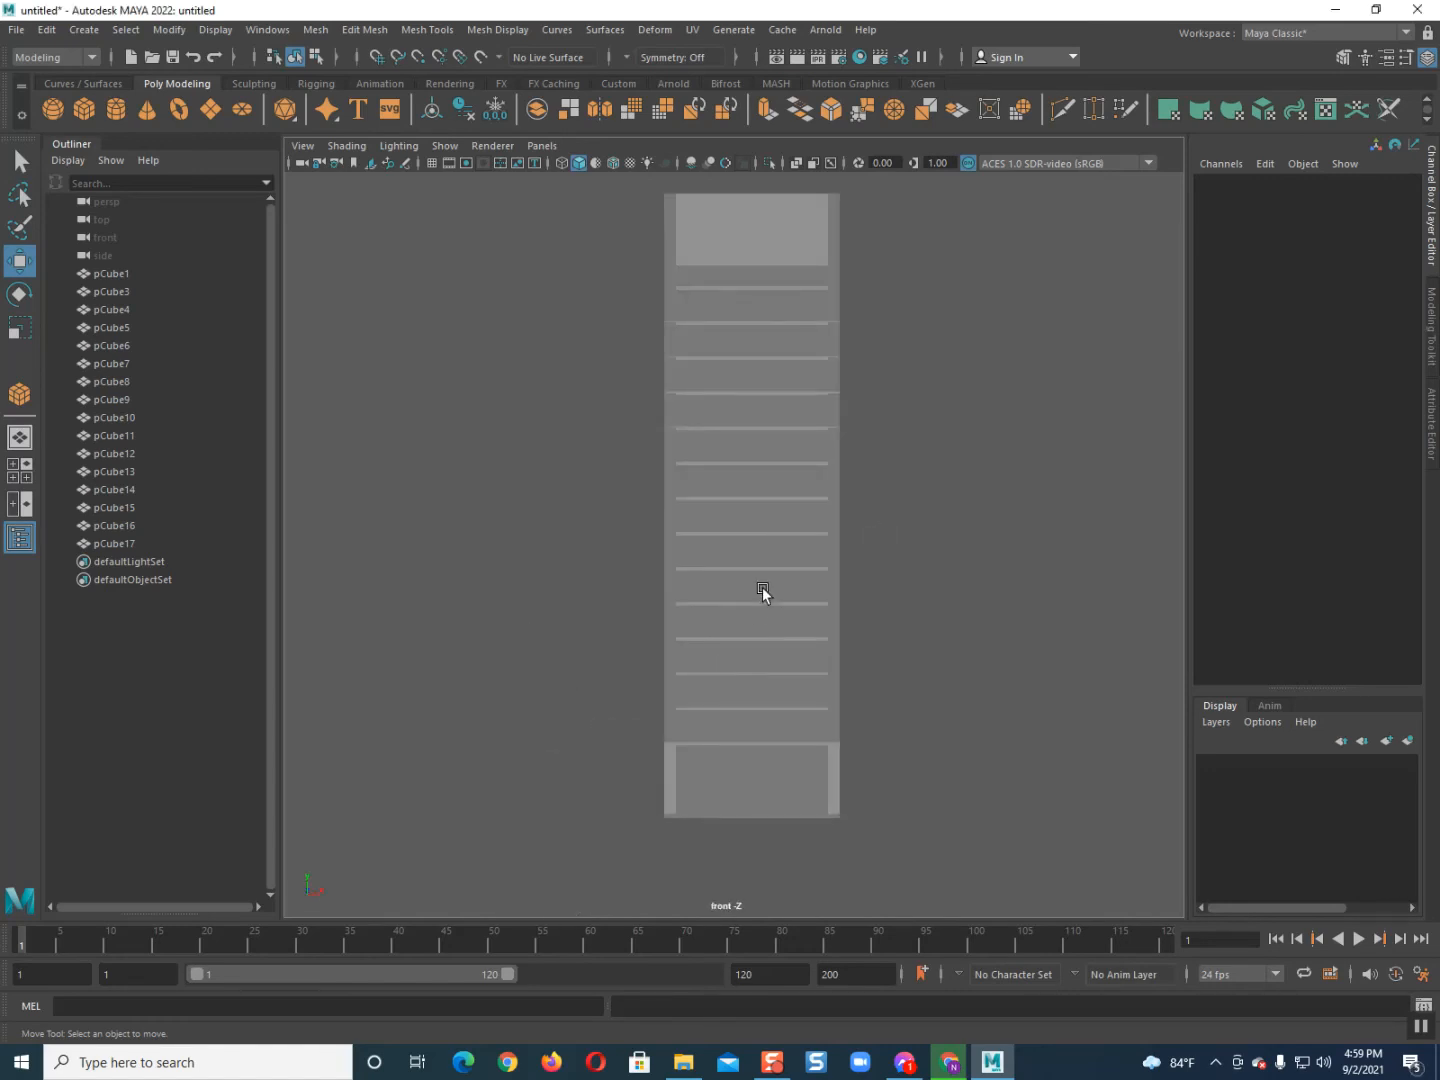
middle_click_drag(764, 581, 764, 630, "alt")
scroll(705, 538, "down", 1)
middle_click_drag(704, 538, 687, 502, "alt")
key("space")
left_click_drag(687, 502, 662, 544)
left_click(122, 112)
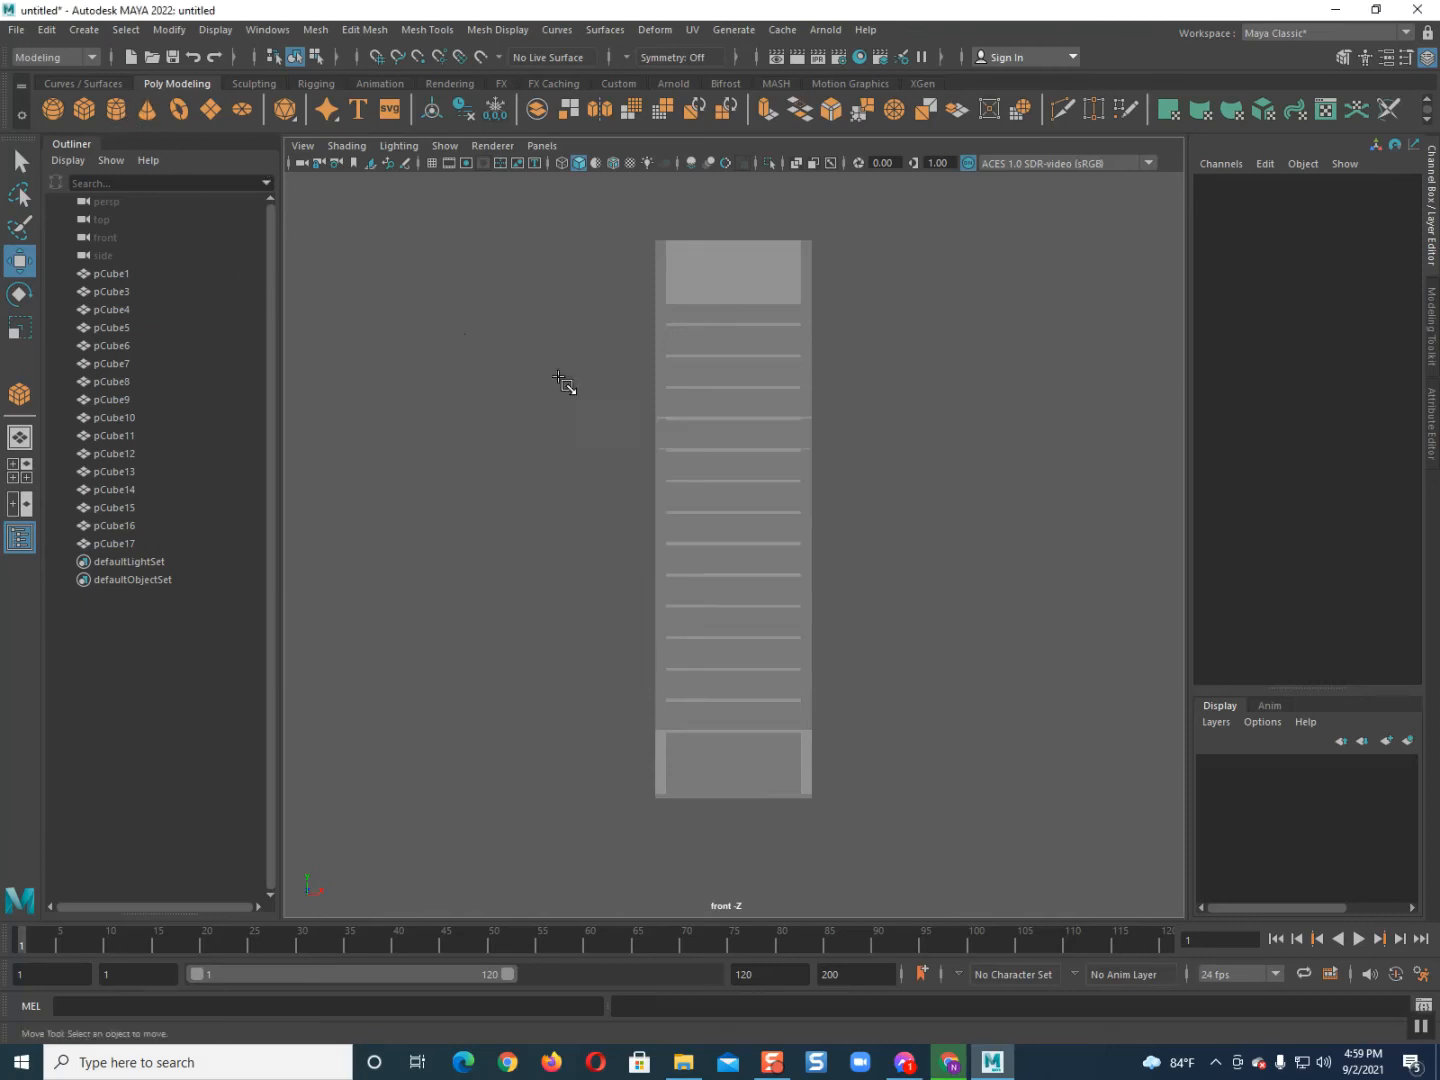
left_click_drag(721, 491, 718, 468)
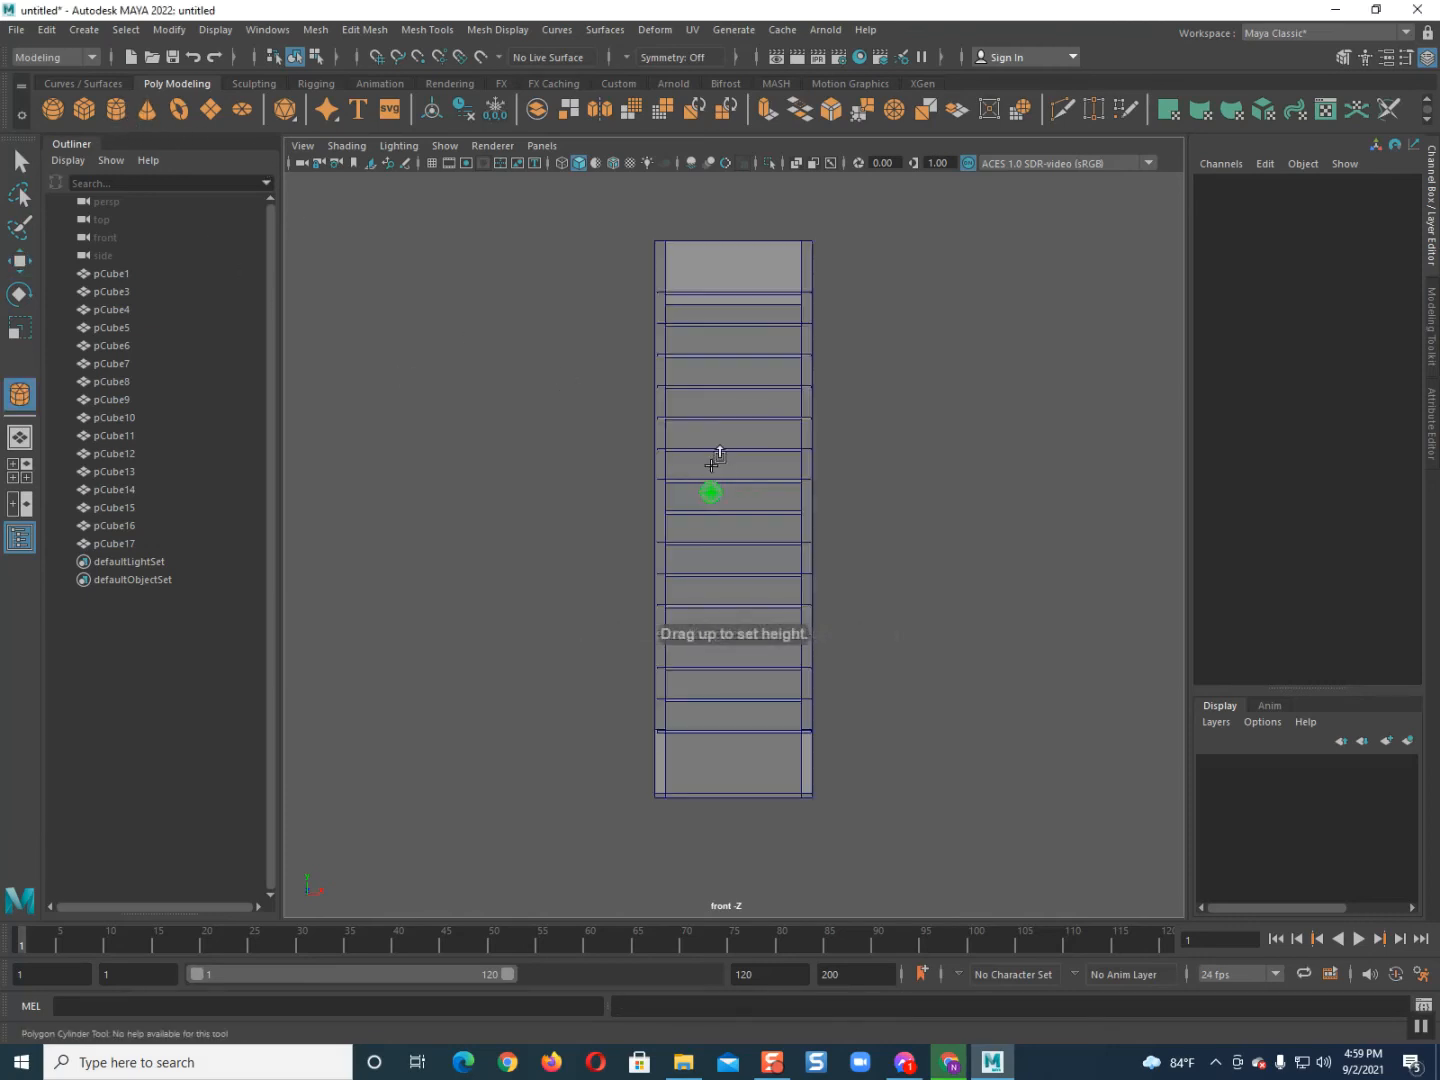
left_click_drag(681, 308, 688, 296)
key("space")
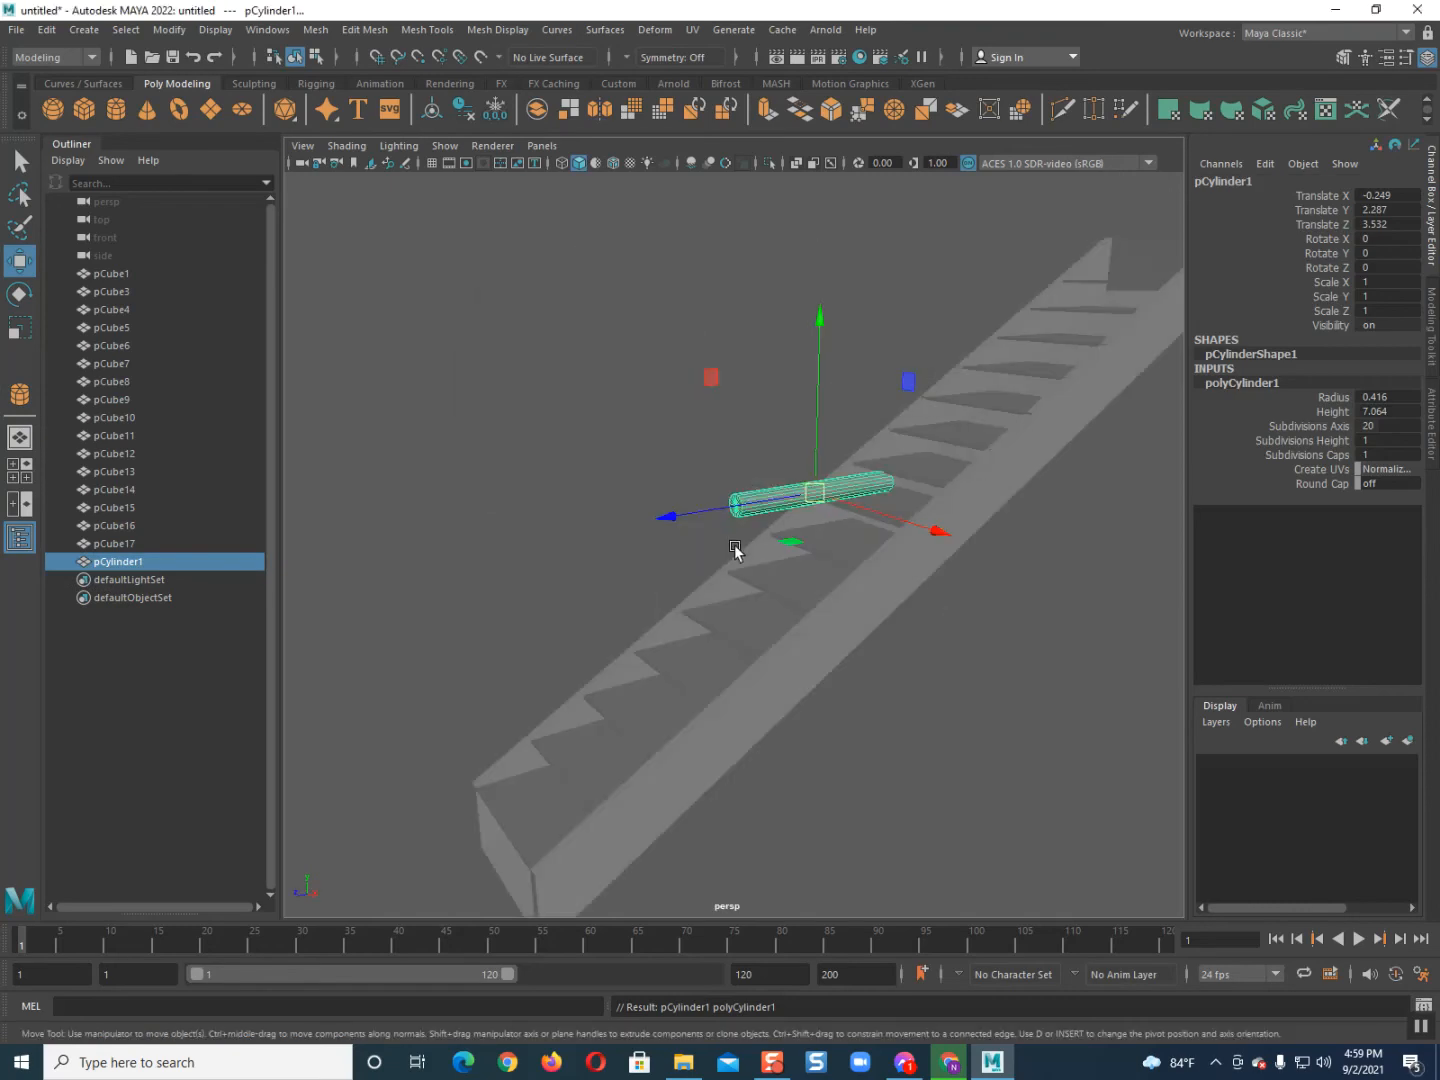
scroll(735, 550, "down", 3)
scroll(734, 550, "up", 4)
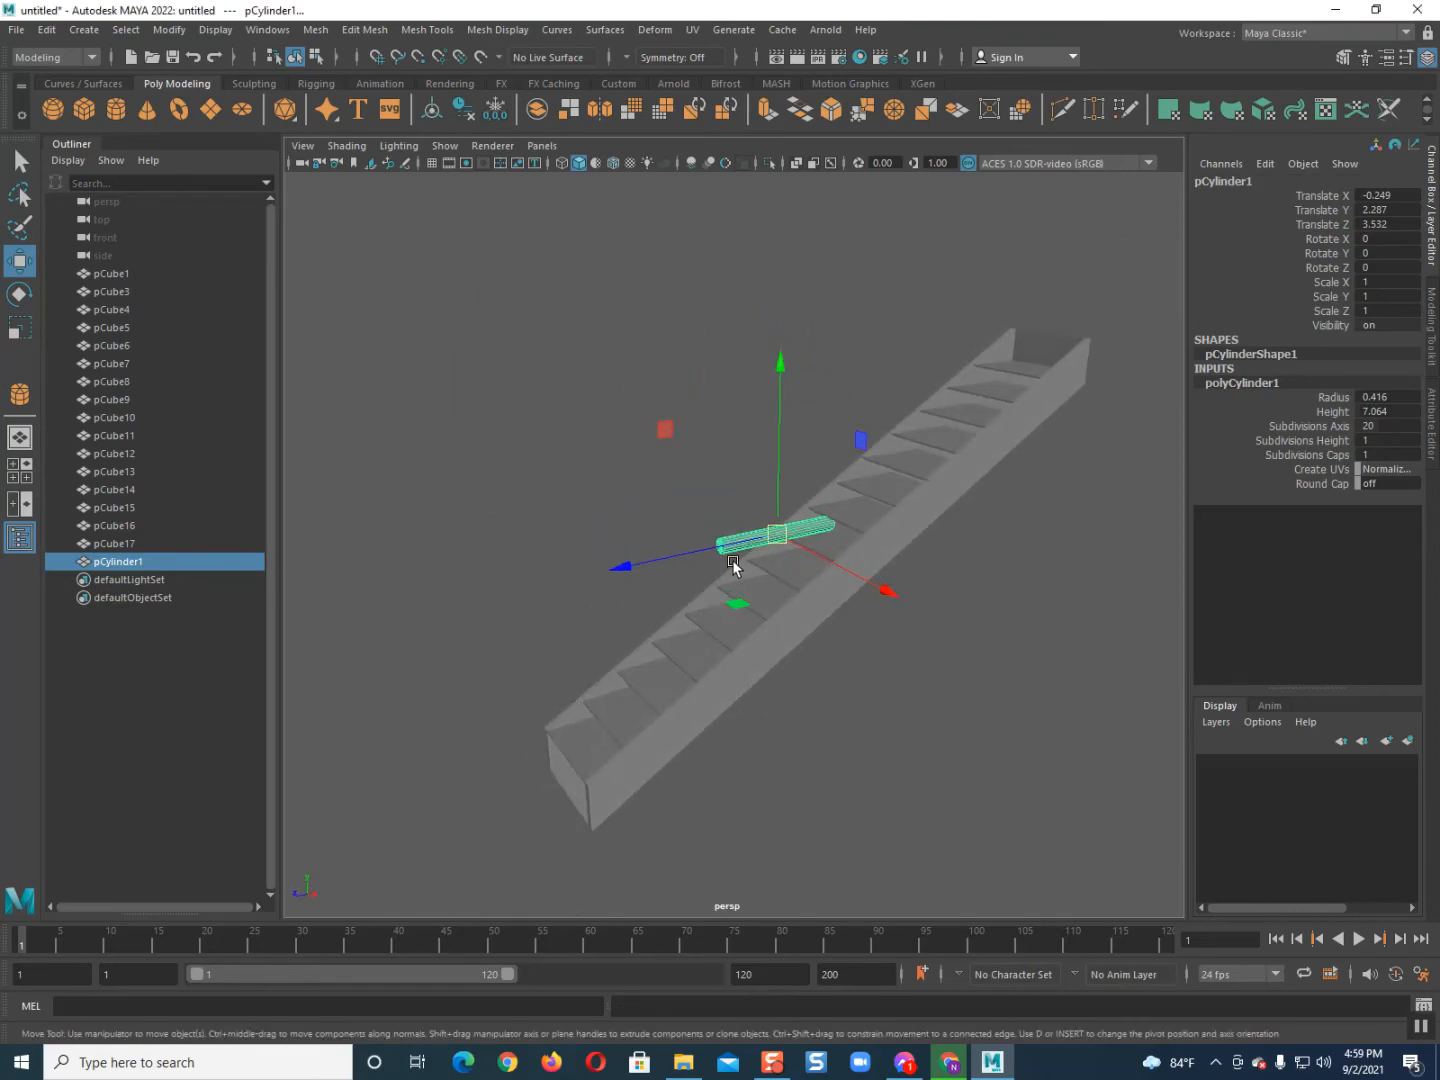
middle_click_drag(736, 561, 748, 559, "alt")
key("Delete")
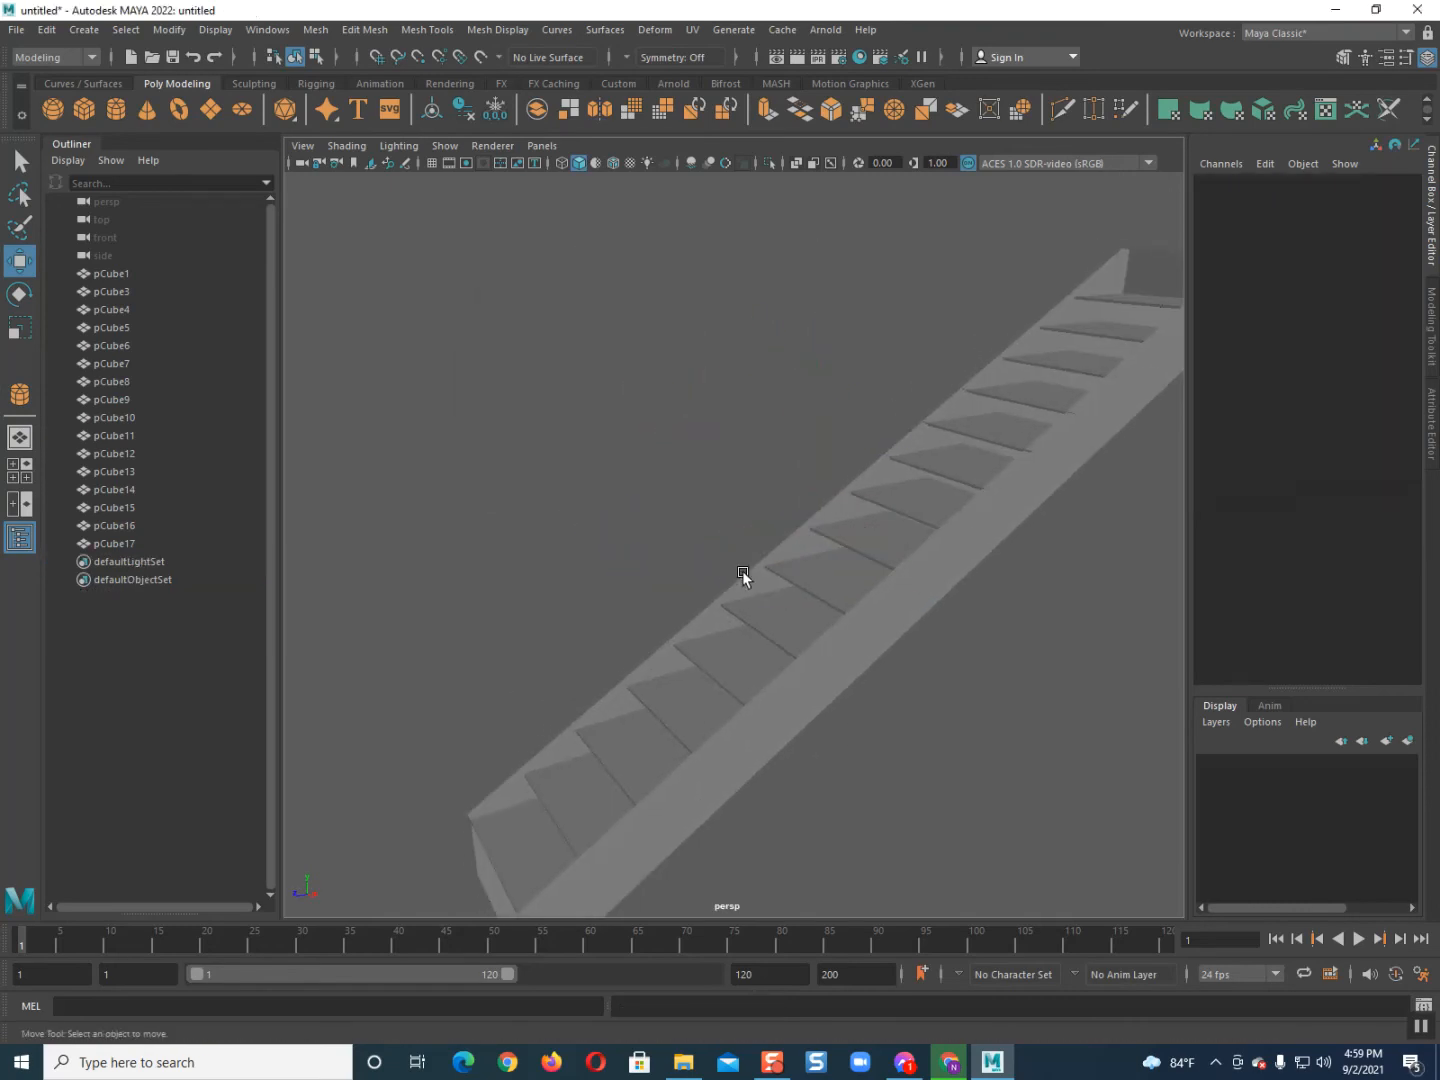
Step: Duplicate the narrow top face of the ramp's far side wall and move the copy above the stairs as a handrail strip
left_click(743, 572)
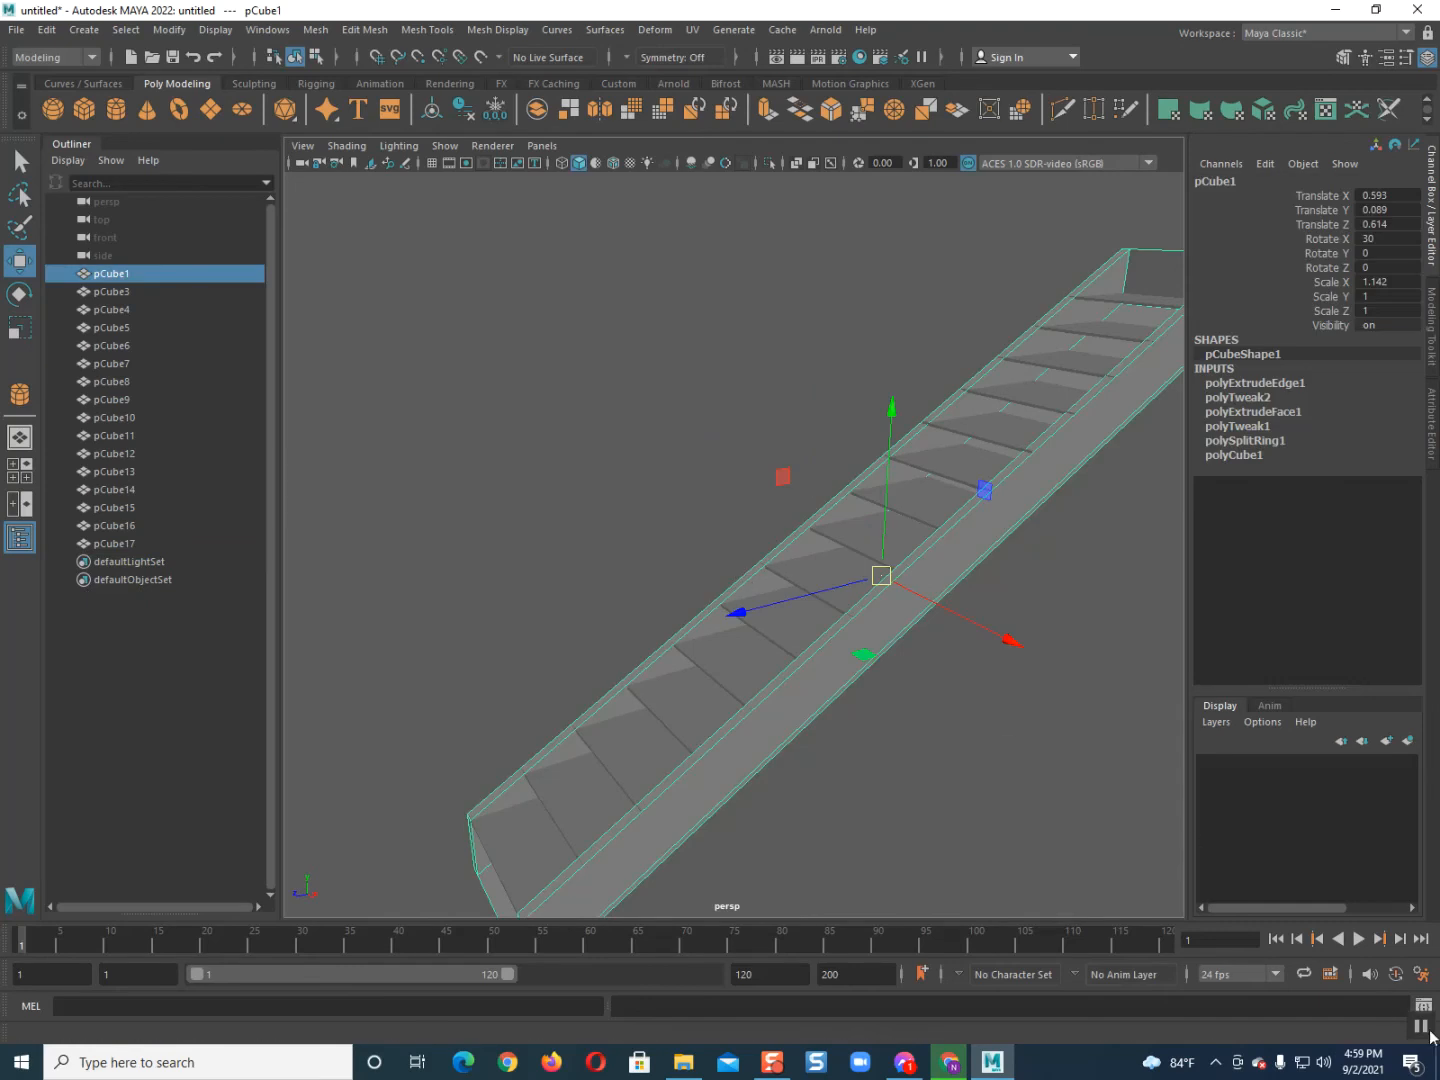
mouse_move(900, 645)
right_mouse_down()
mouse_move(900, 662)
mouse_move(900, 641)
right_mouse_up()
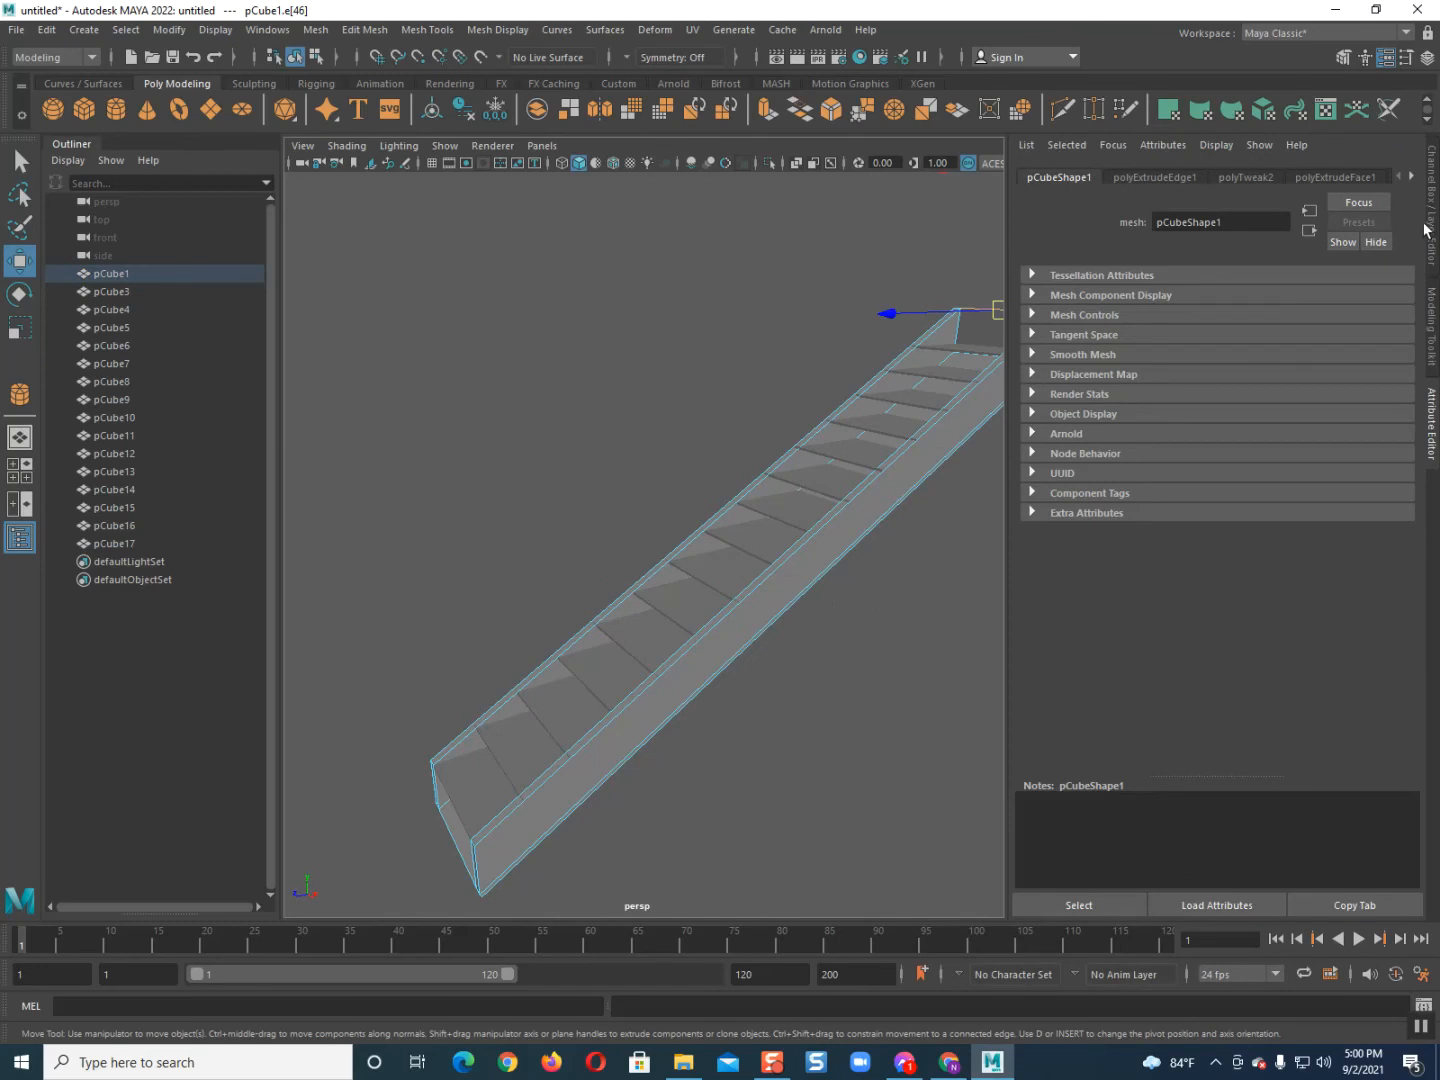
left_click(1427, 230)
left_click(1435, 210)
right_click_drag(1128, 563, 1129, 612)
left_click_drag(1021, 615, 957, 640, "alt")
left_click(1031, 618)
middle_click_drag(956, 640, 1016, 628, "alt")
scroll(1016, 628, "down", 3)
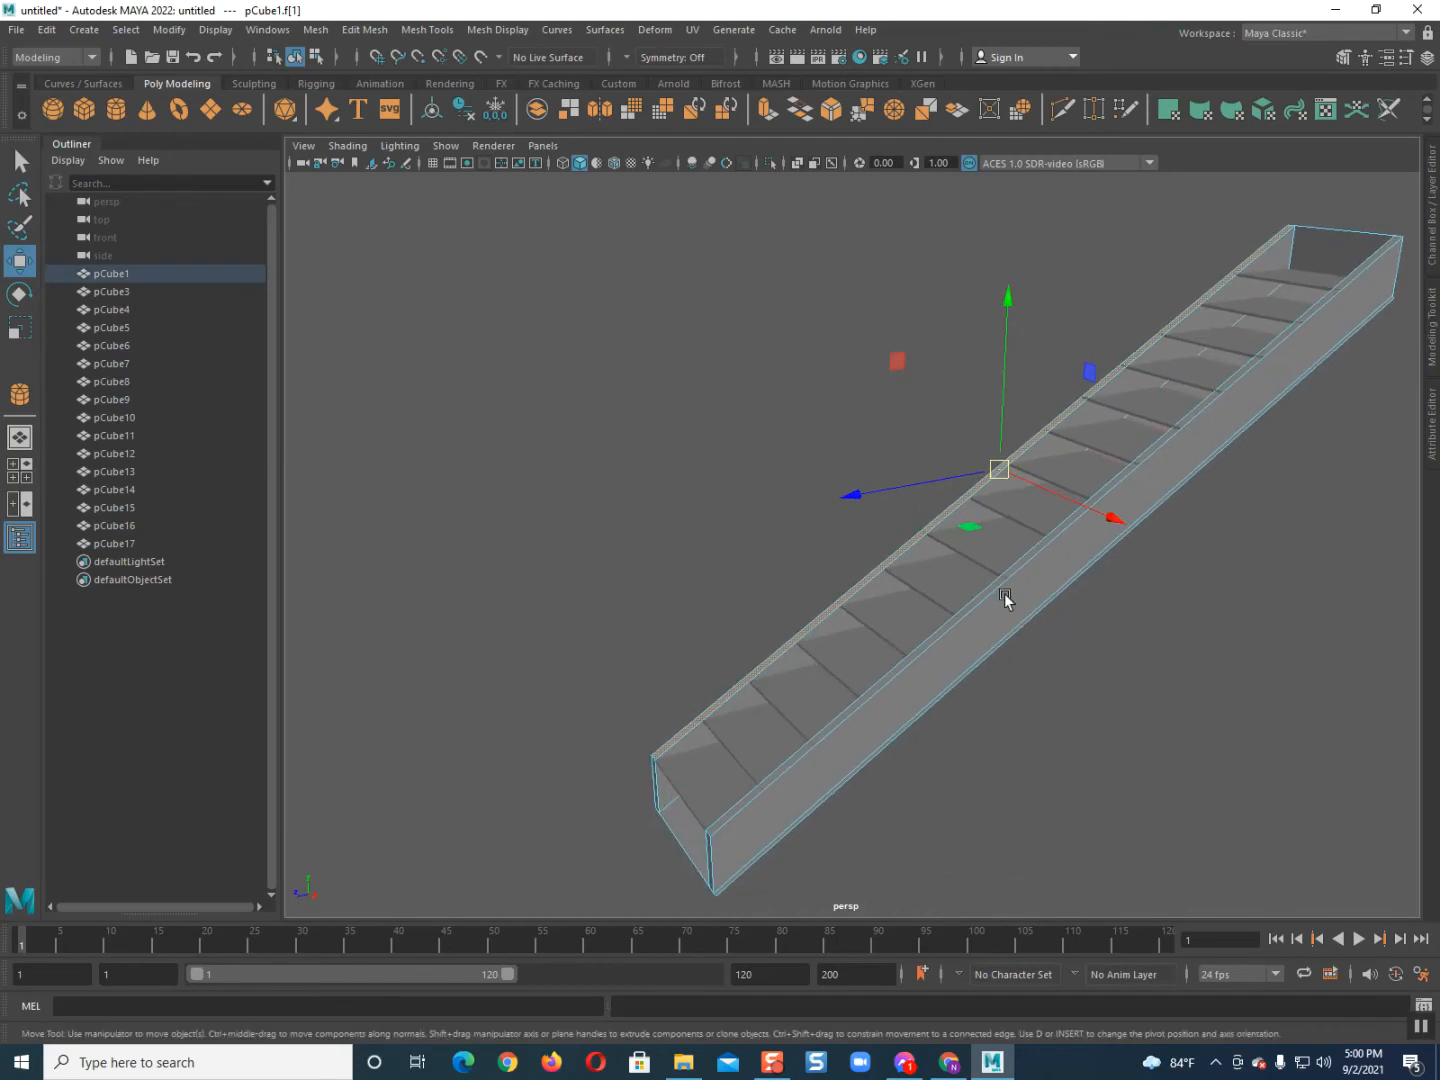
right_click_drag(987, 562, 972, 887, "shift")
left_click_drag(985, 443, 975, 512)
right_click_drag(914, 480, 1041, 368)
left_click(852, 376)
Step: Extrude the handrail strip with a thickness of 0.5 and deselect it
left_click(887, 463)
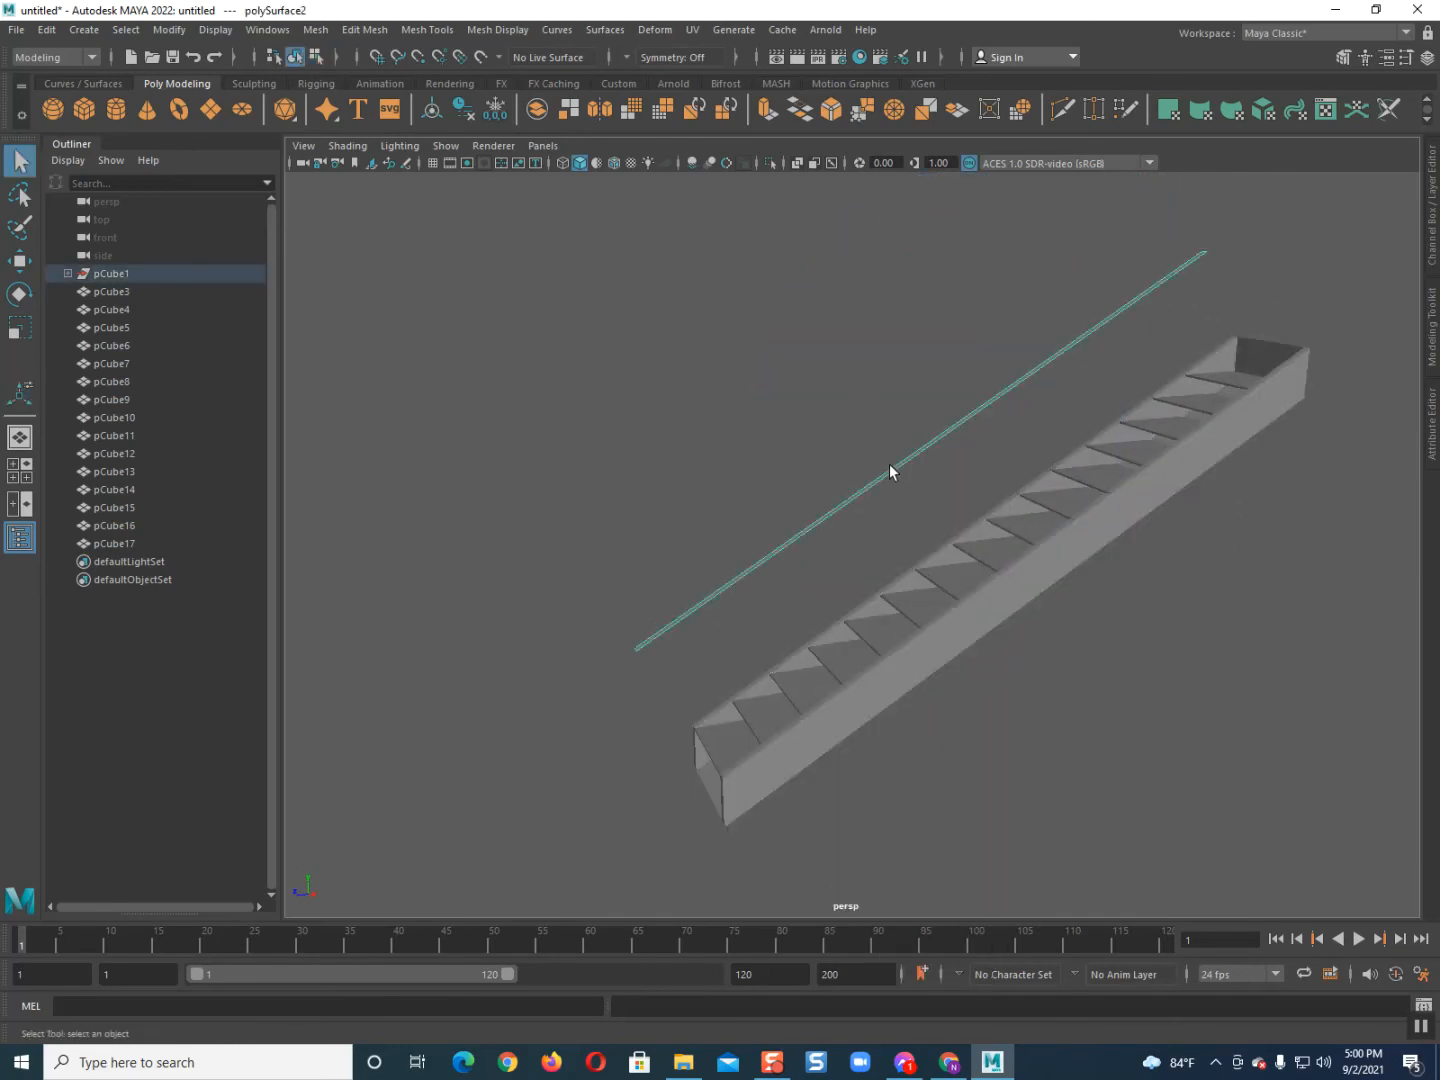
scroll(888, 464, "up", 3)
left_click(770, 110)
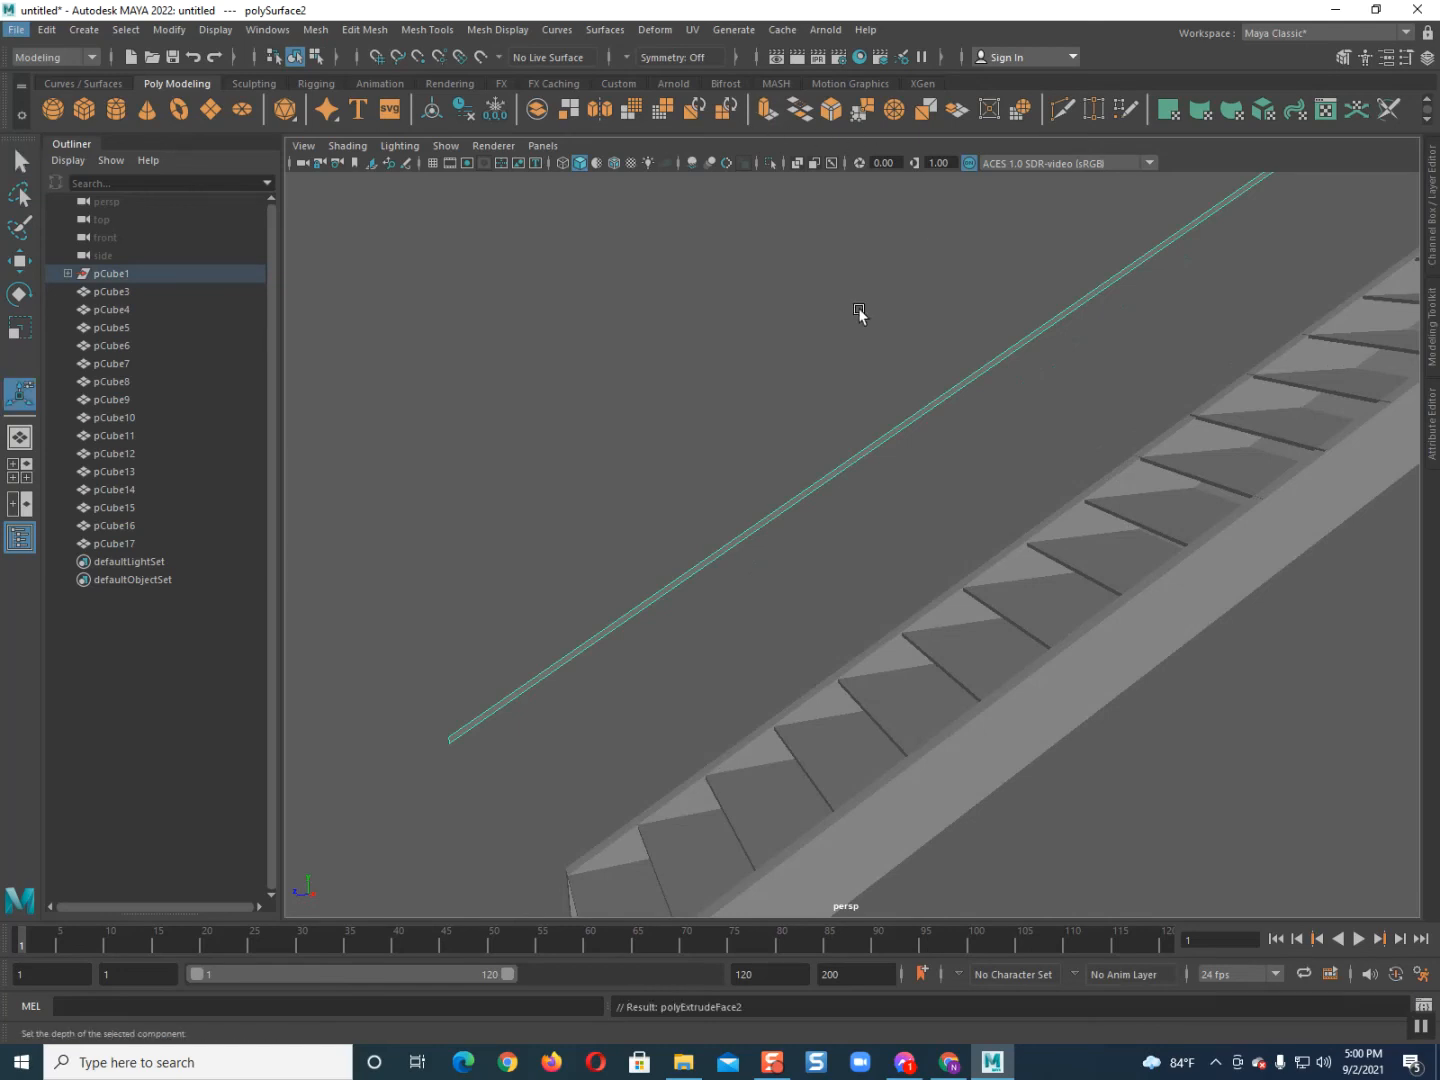
left_click_drag(1290, 519, 1297, 519)
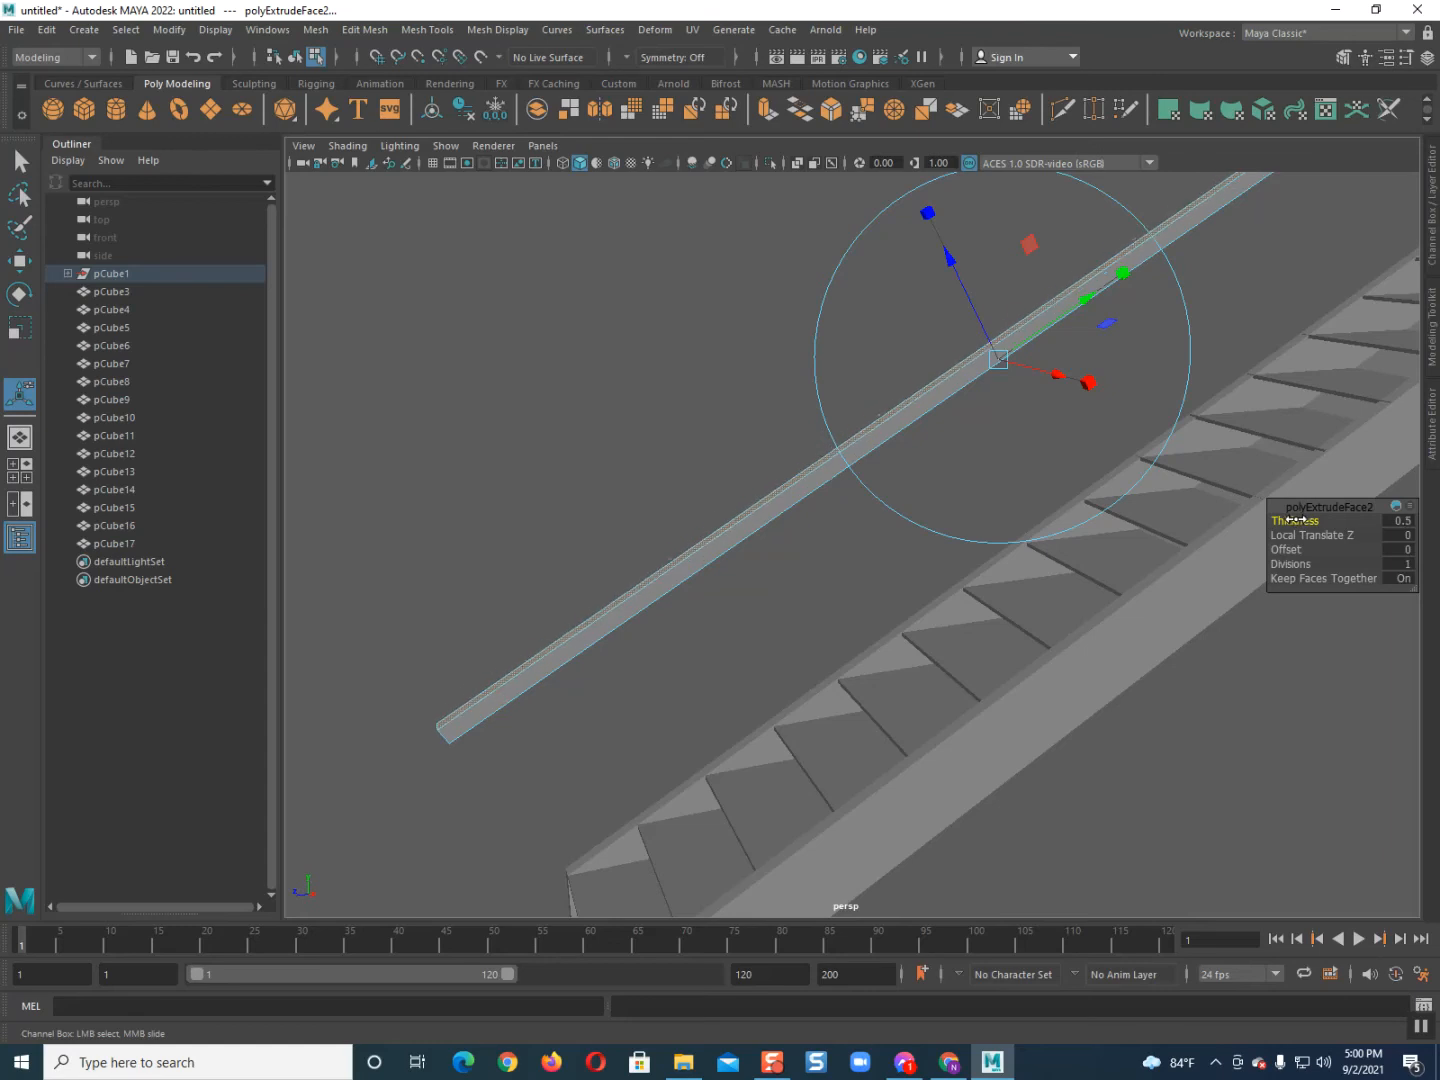
right_click_drag(893, 442, 920, 394)
left_click(800, 378)
Step: Show the grid again and create an upright cylinder beside the ramp, about 0.632 in radius and 8.315 high
scroll(800, 378, "down", 5)
left_click_drag(920, 515, 821, 508, "alt")
left_click(432, 164)
left_click(116, 111)
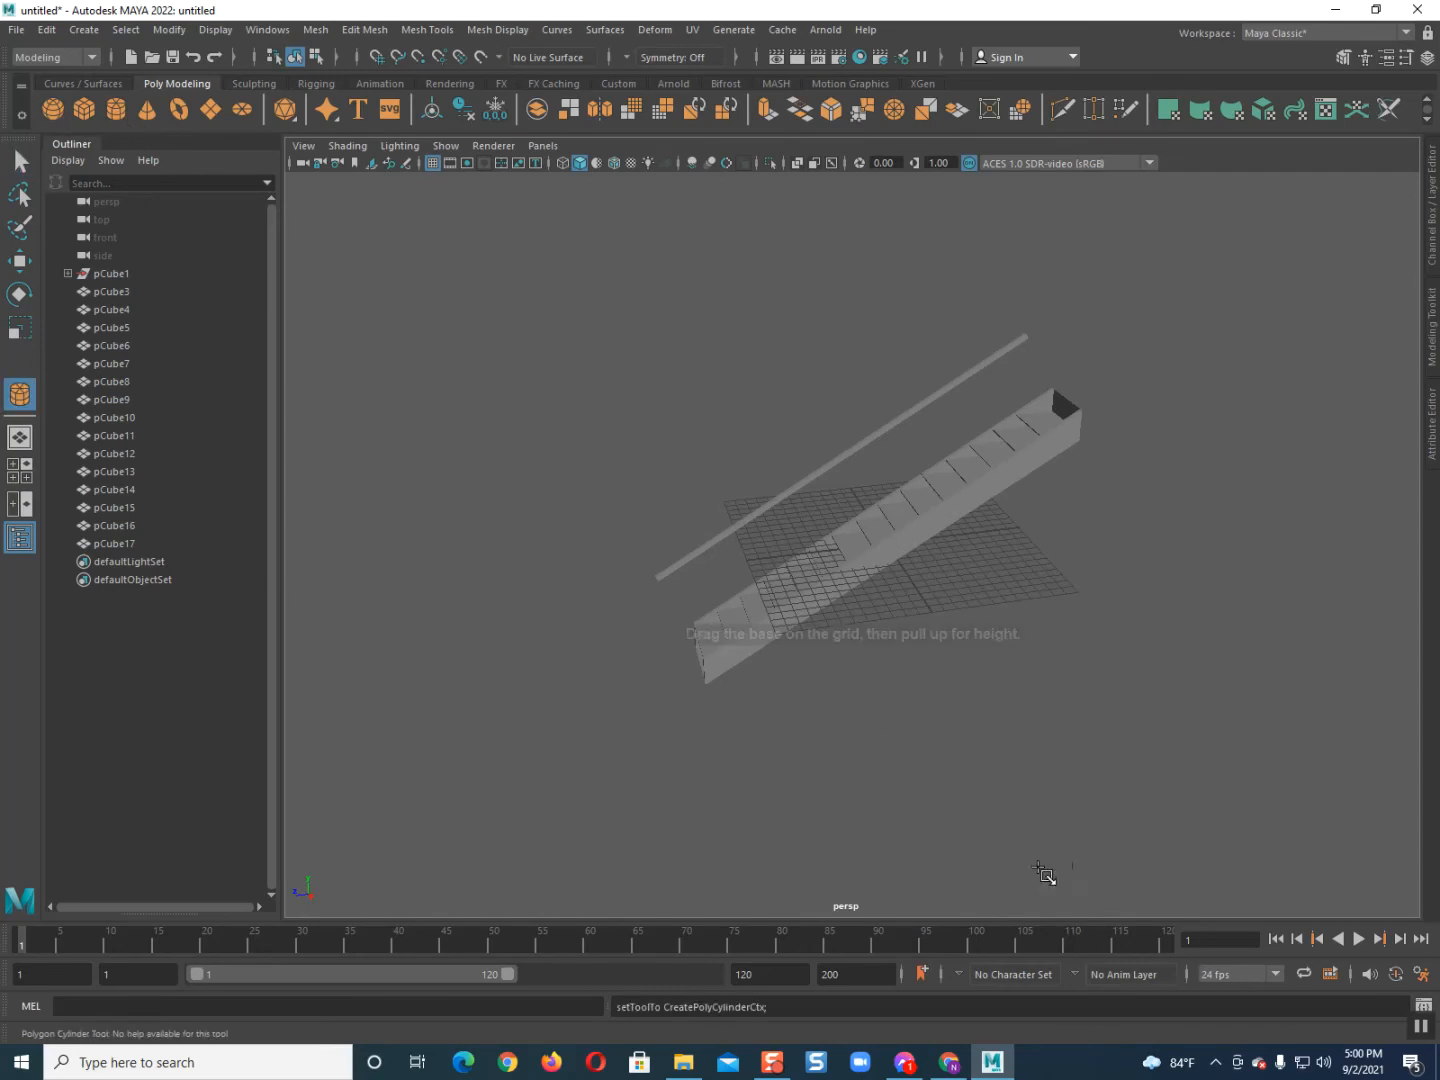
left_click_drag(950, 598, 966, 491)
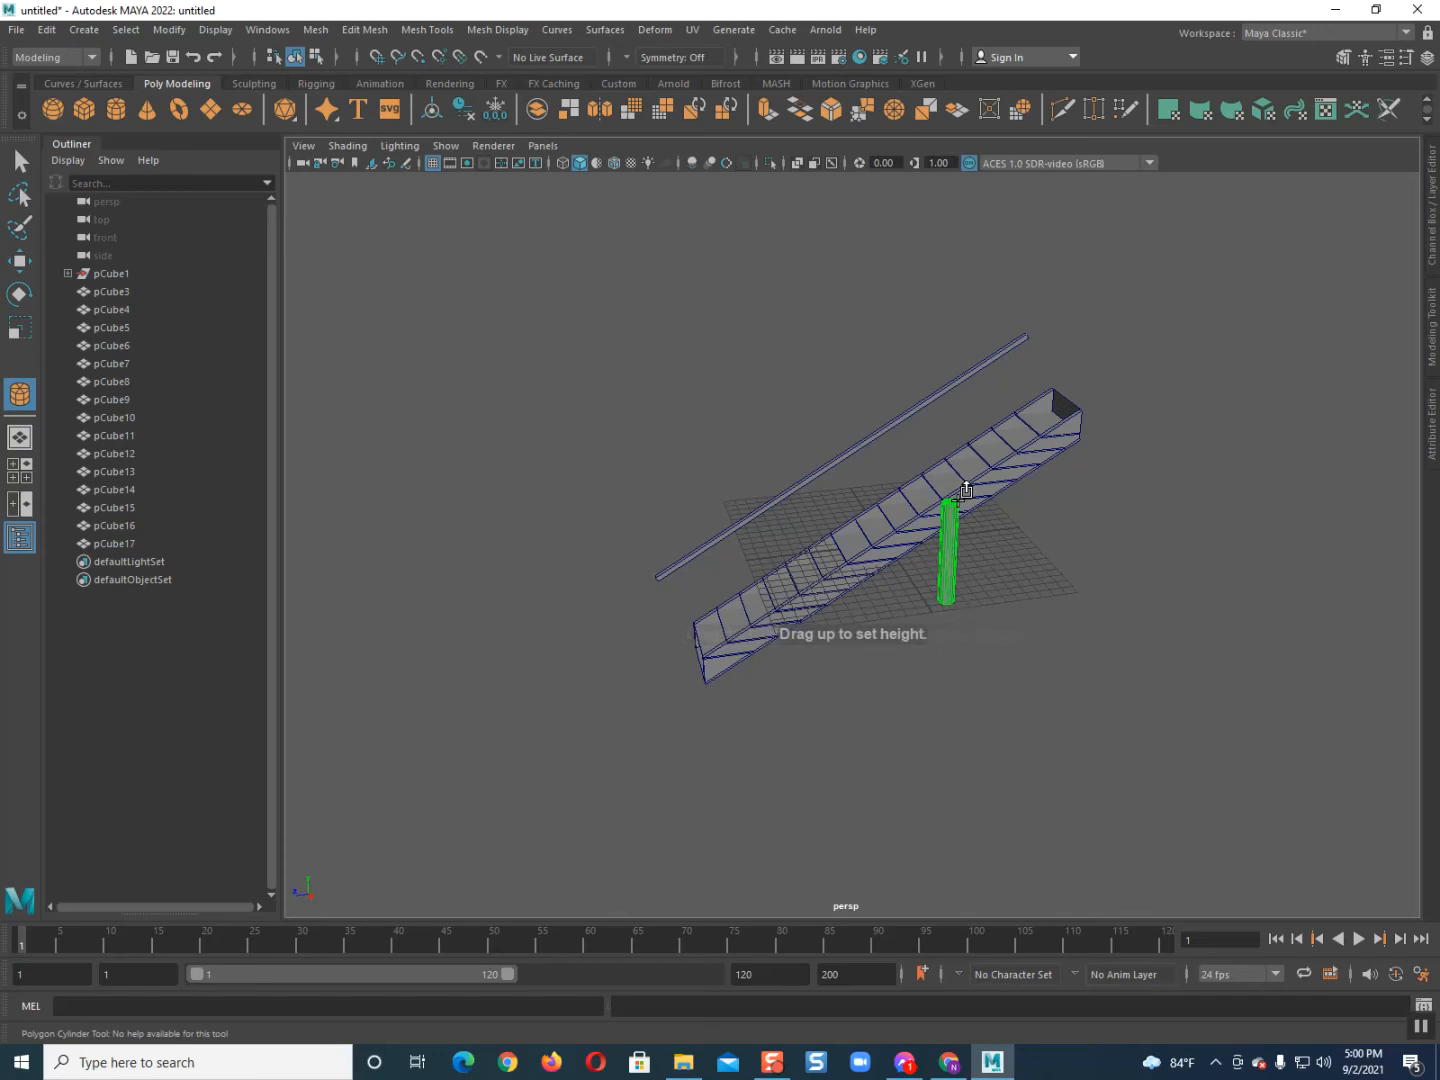
Step: Move the cylinder across the ground plane to the far side wall, at about X -2.193 and Z 0.894
scroll(945, 595, "up", 5)
key("w")
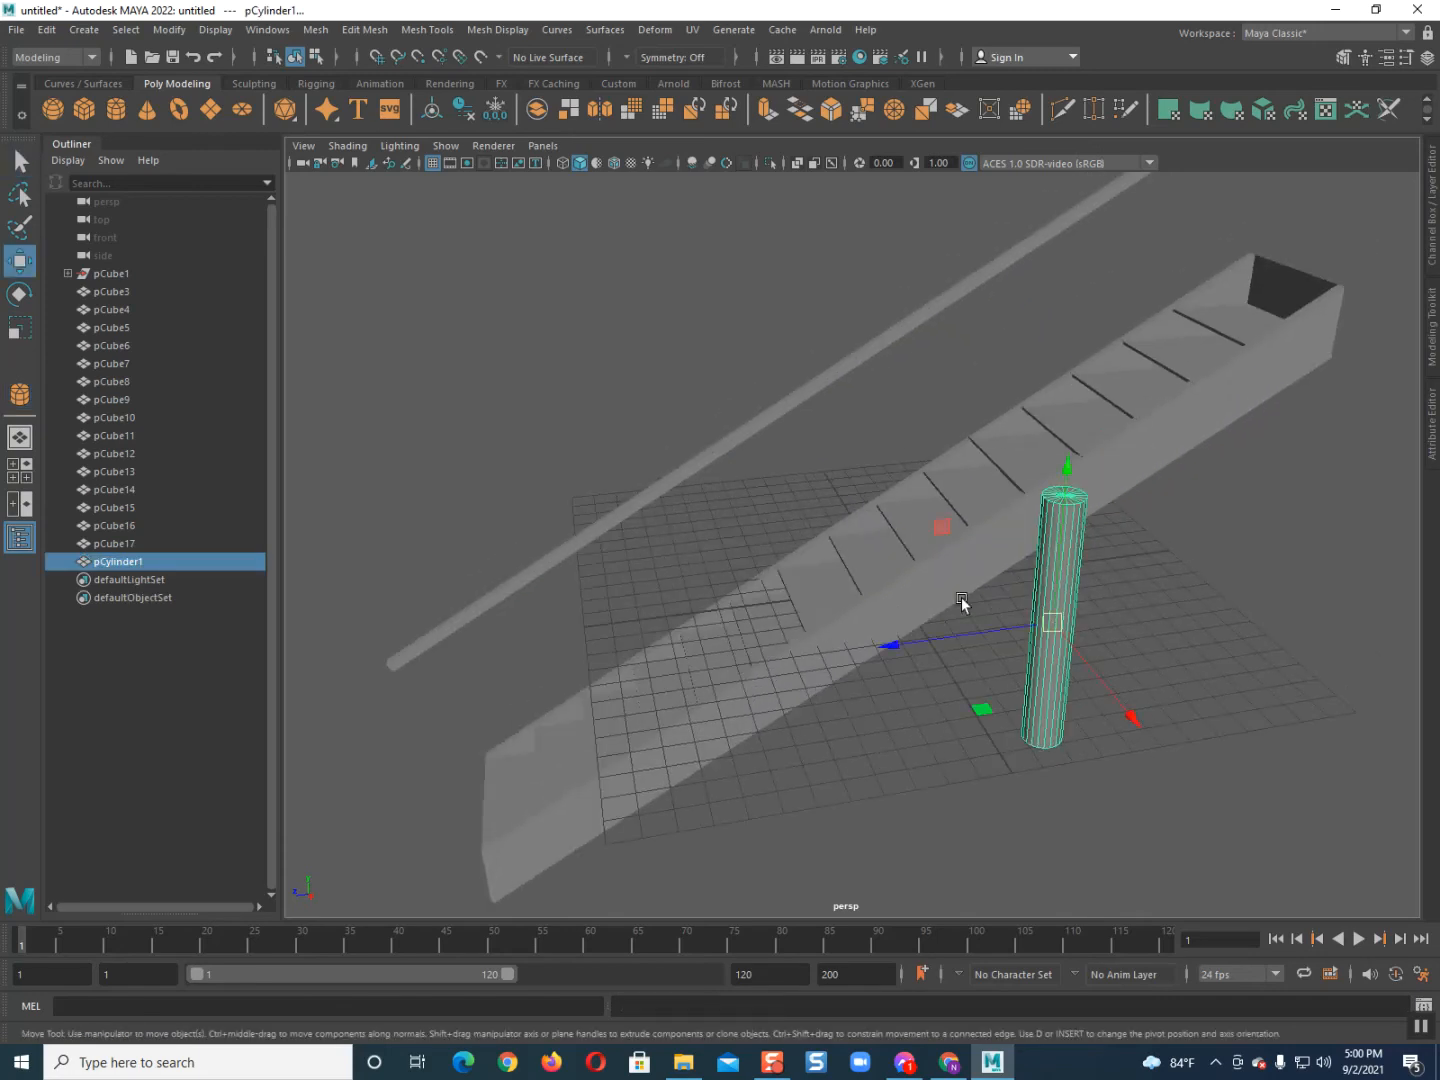
left_click_drag(981, 710, 793, 553)
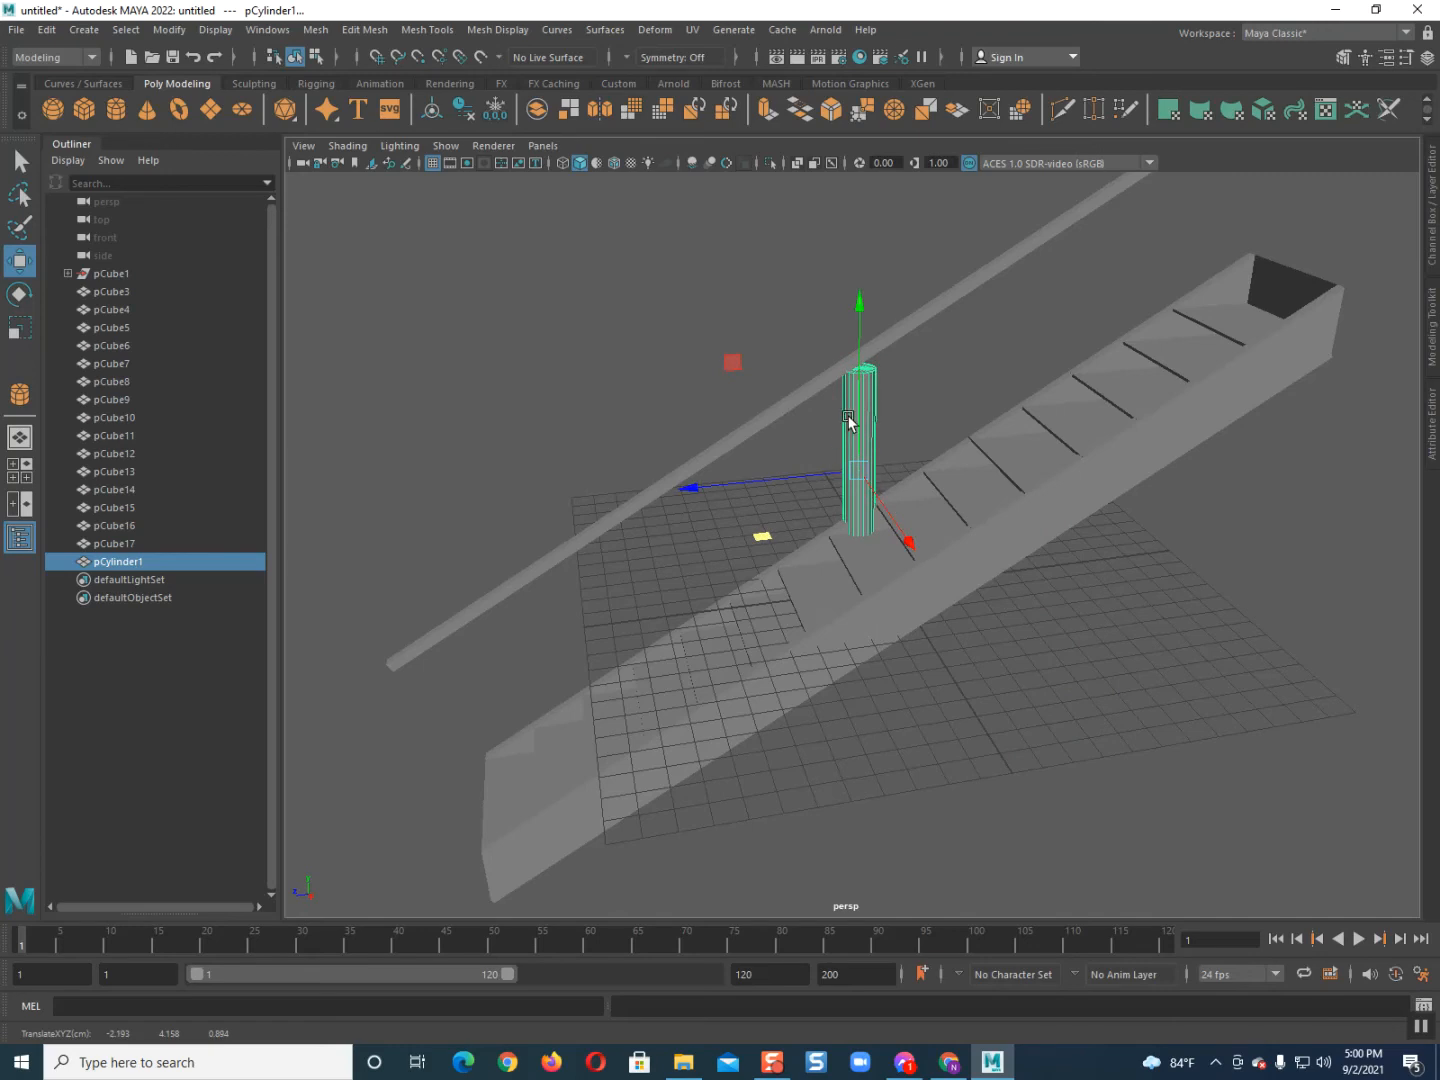
scroll(901, 406, "up", 5)
scroll(972, 391, "down", 2)
scroll(972, 392, "up", 2)
middle_click_drag(973, 392, 952, 634, "alt")
Step: Set the cylinder's cap subdivisions to 0
left_click(1435, 257)
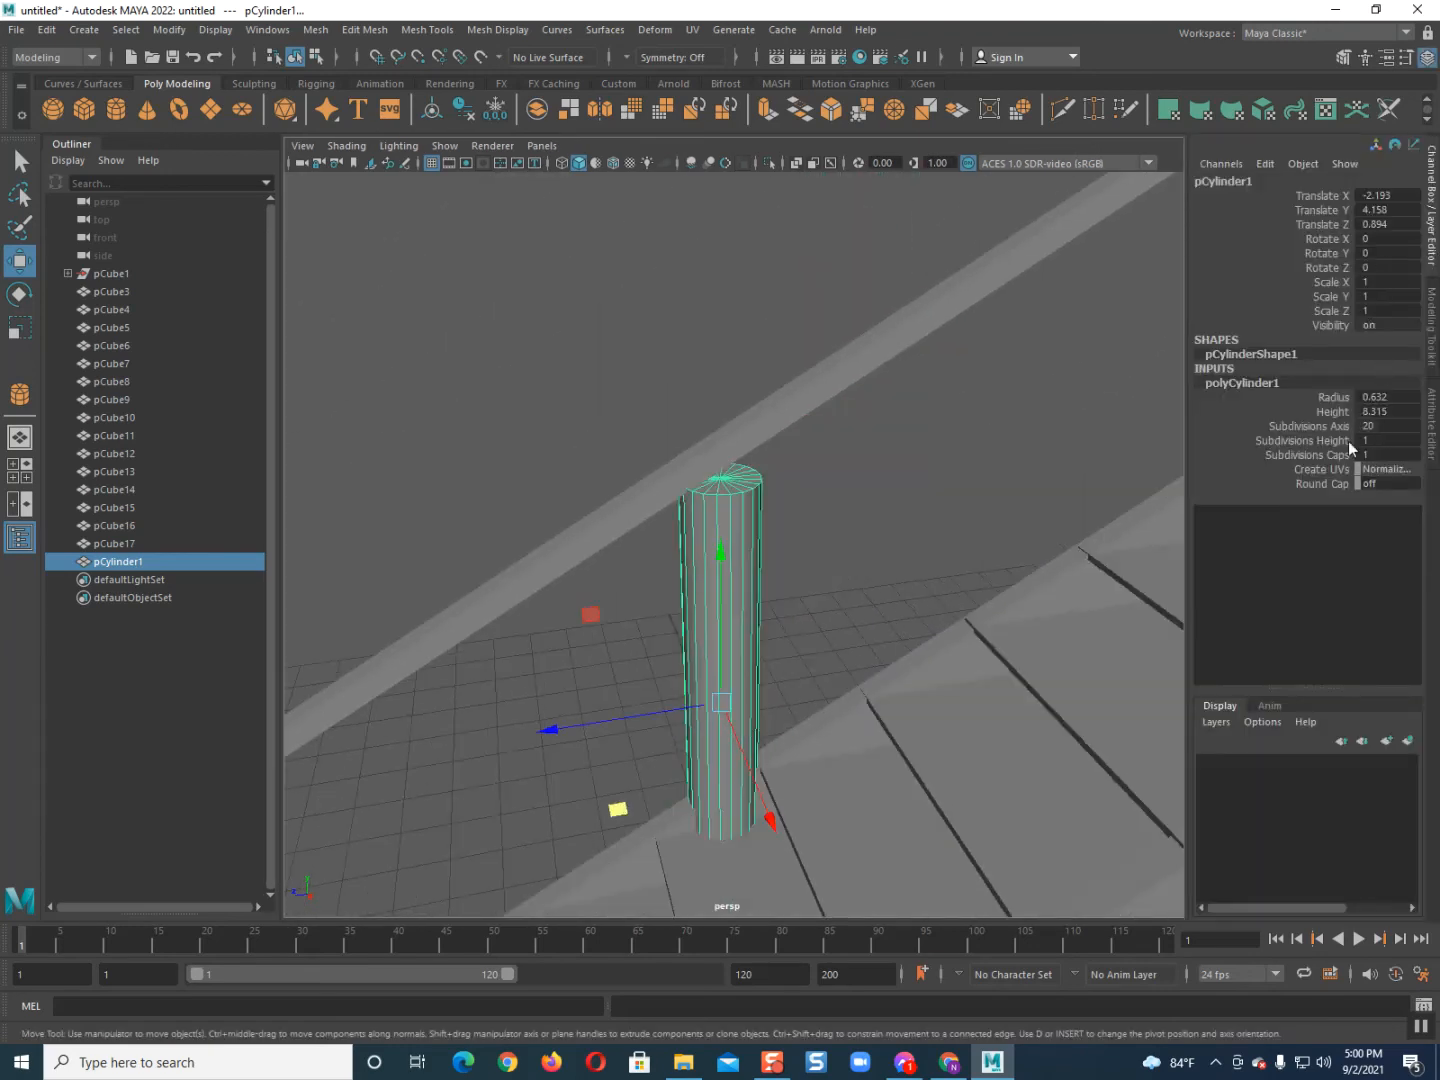
left_click(1318, 454)
middle_click_drag(1060, 430, 951, 423)
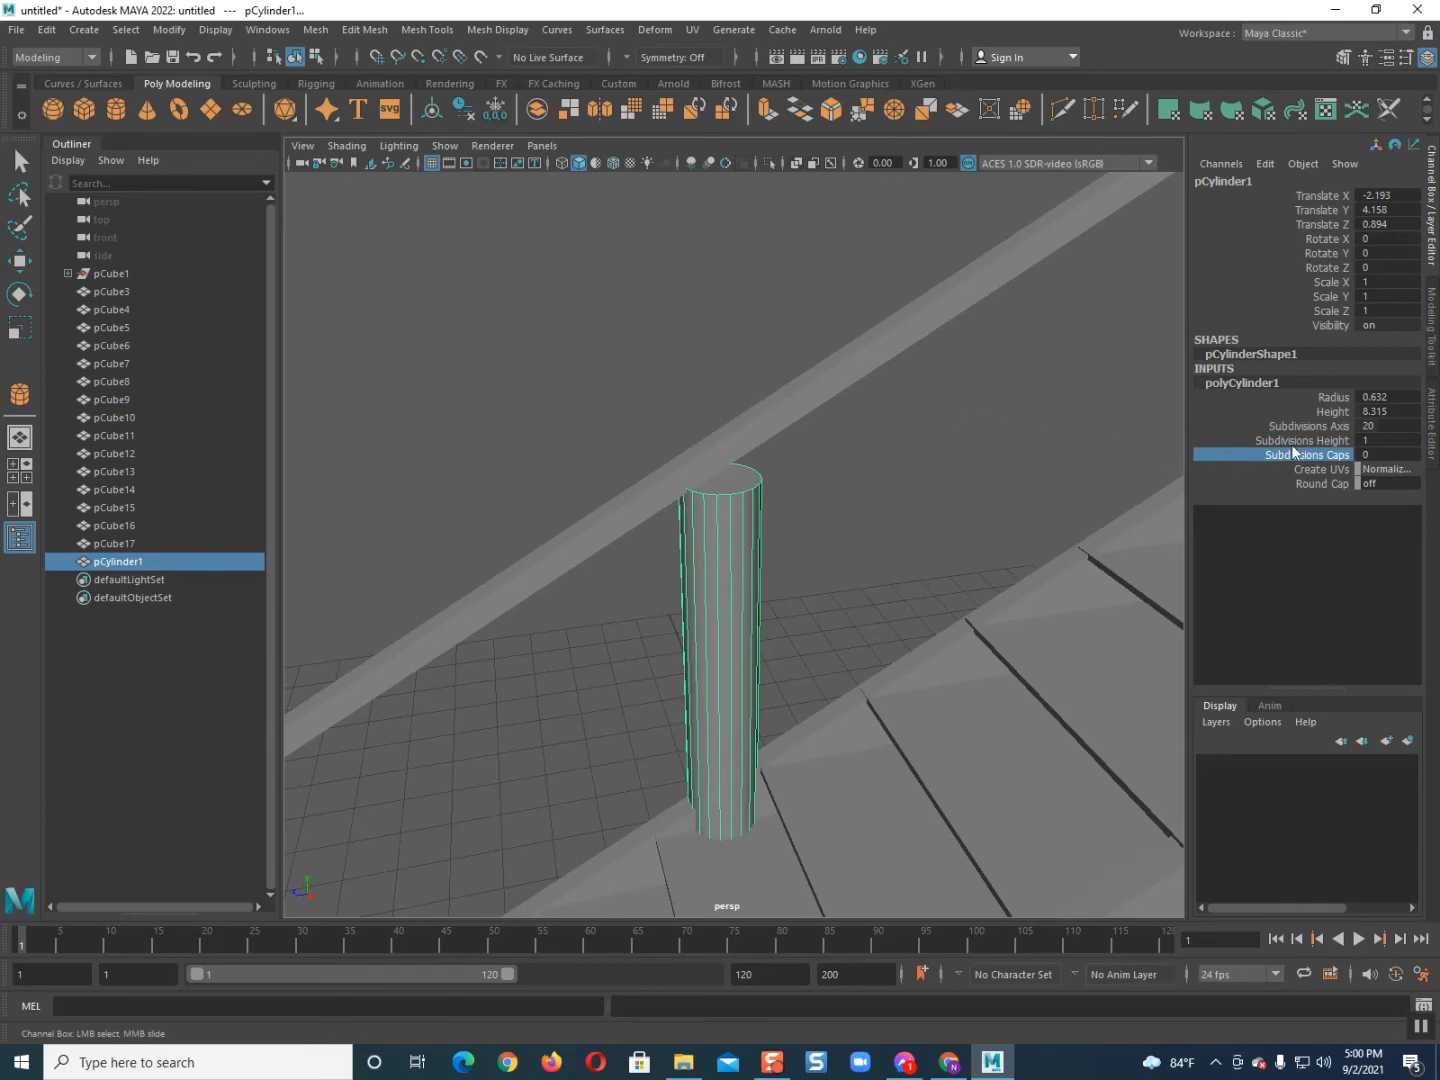
Step: Scale the cylinder to about 0.445 in X and Z and 0.674 in Y, and raise it to about Y 5.568
scroll(985, 484, "down", 3)
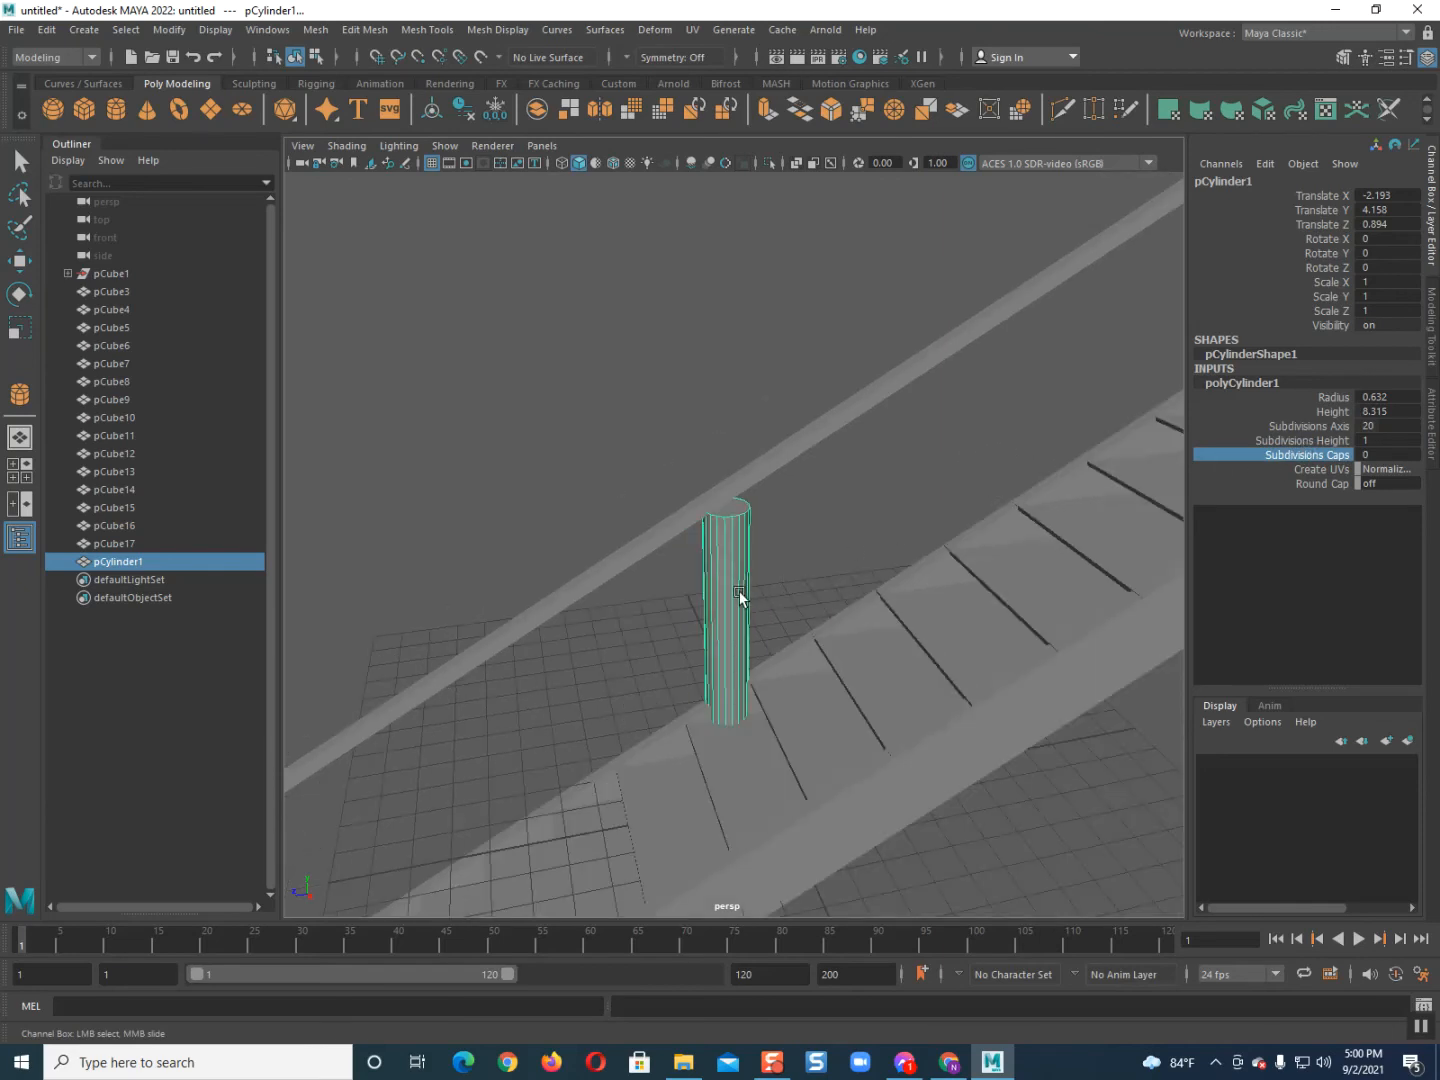
key("r")
left_click_drag(630, 744, 694, 674)
mouse_move(731, 537)
left_mouse_down()
mouse_move(739, 619)
mouse_move(725, 519)
left_mouse_up()
key("w")
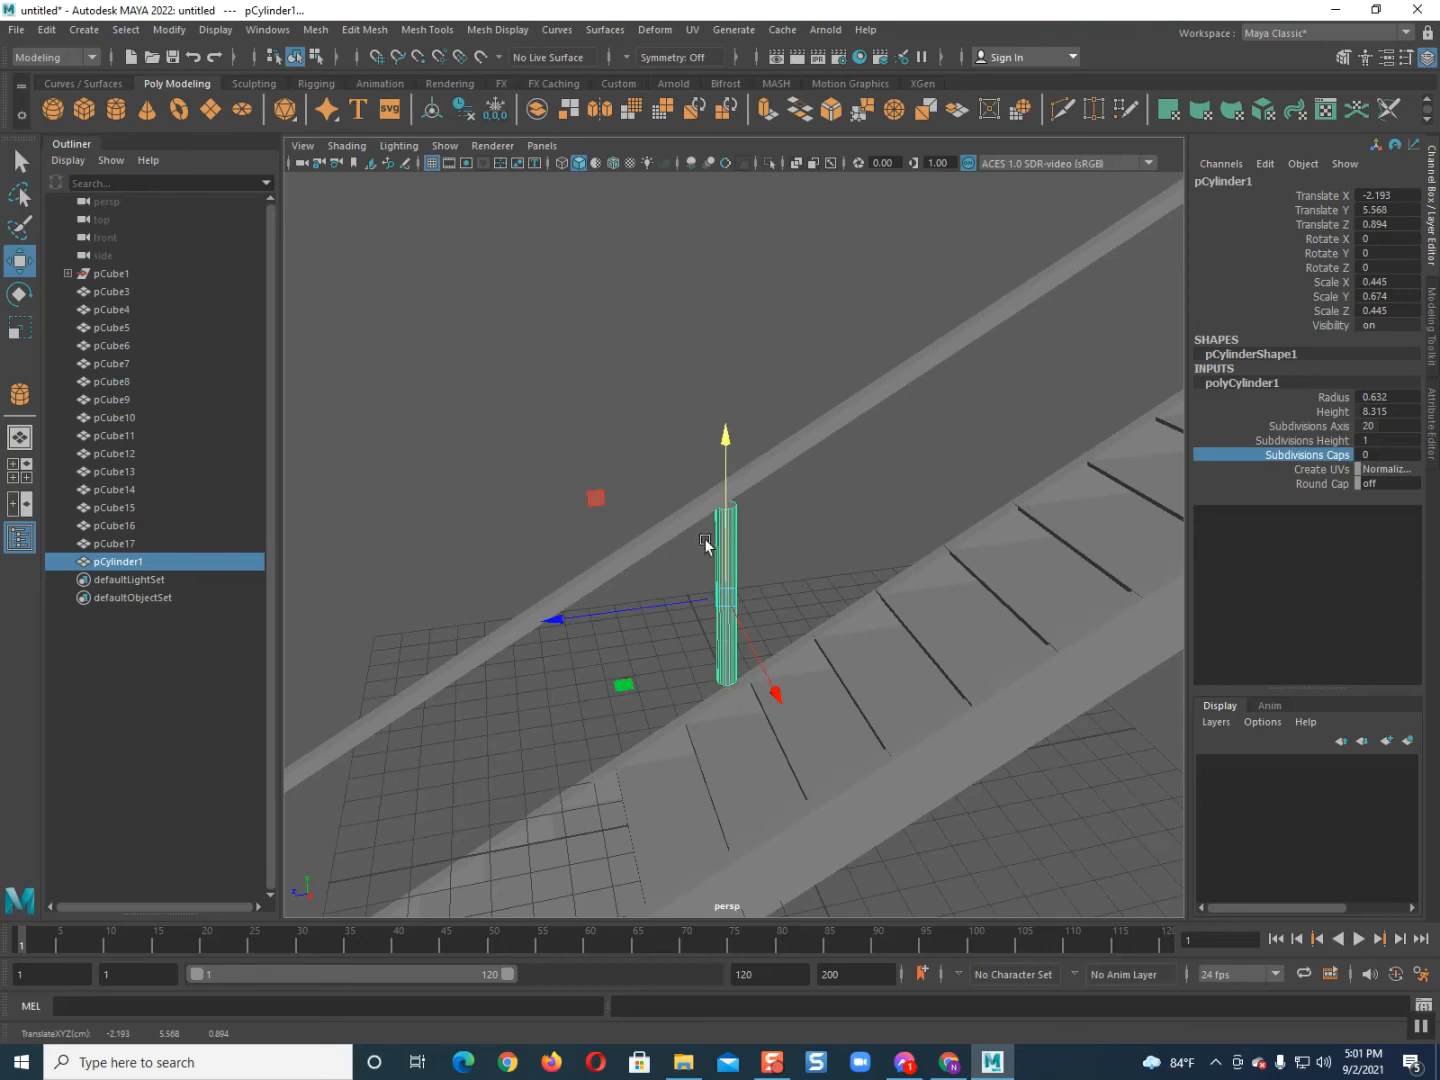
Step: Move the post down along the stairs to the foot of the far side wall, at about Y -3.8 and Z 16.2
scroll(638, 691, "down", 5)
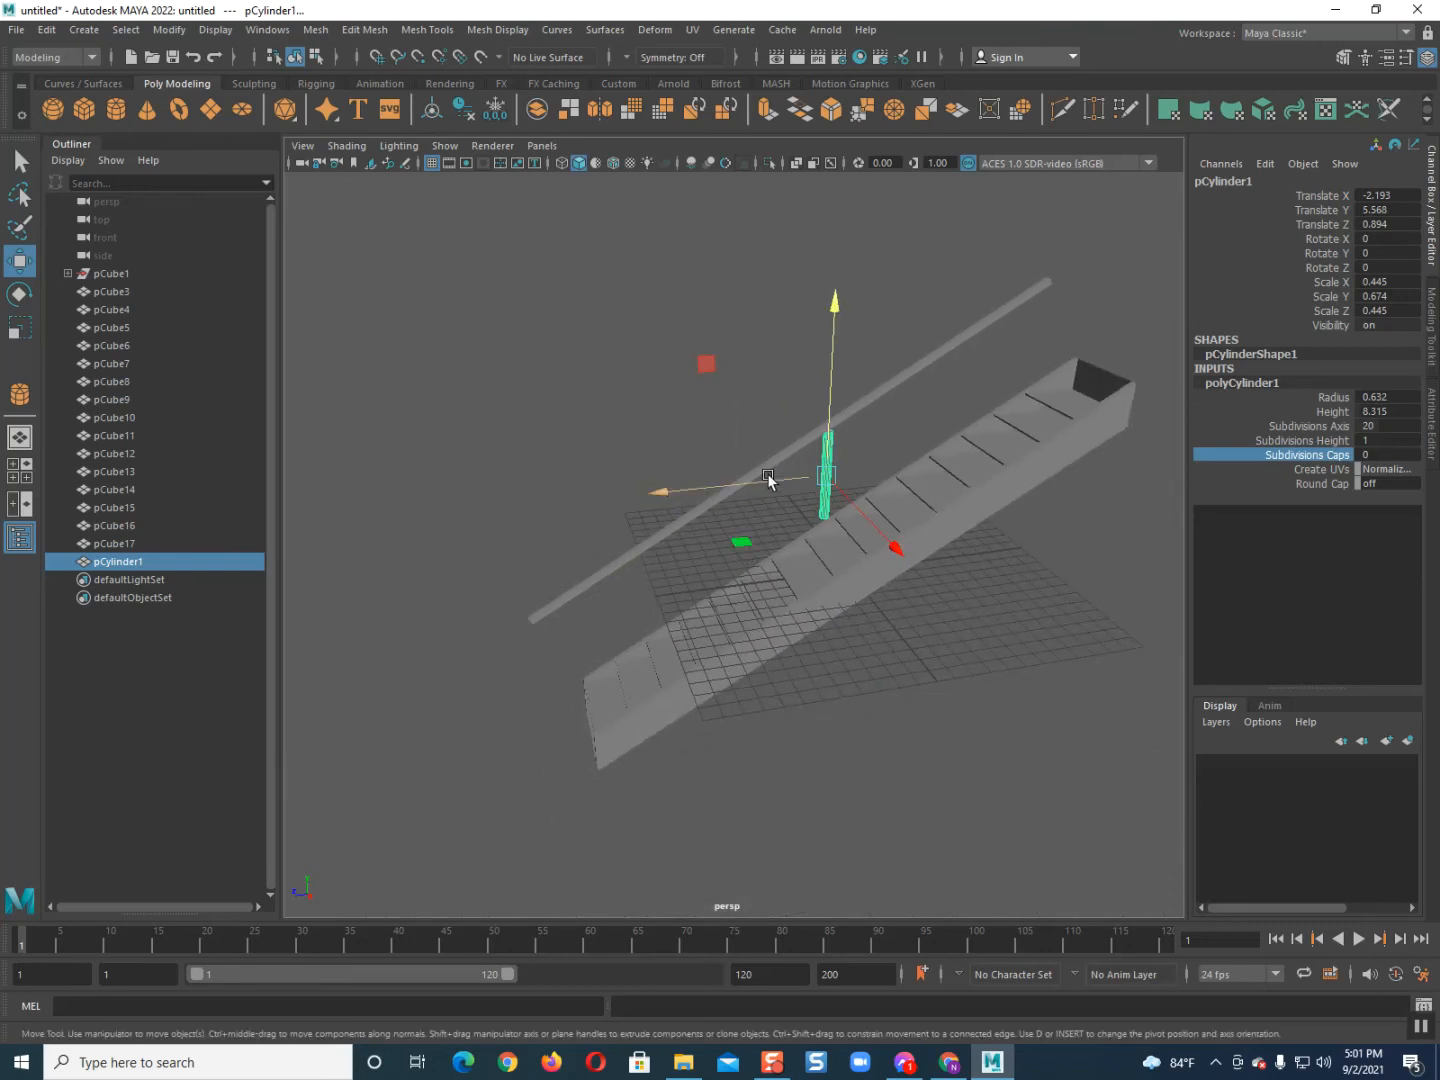
left_click_drag(716, 382, 485, 613)
scroll(484, 613, "up", 5)
middle_click_drag(540, 581, 701, 467, "alt")
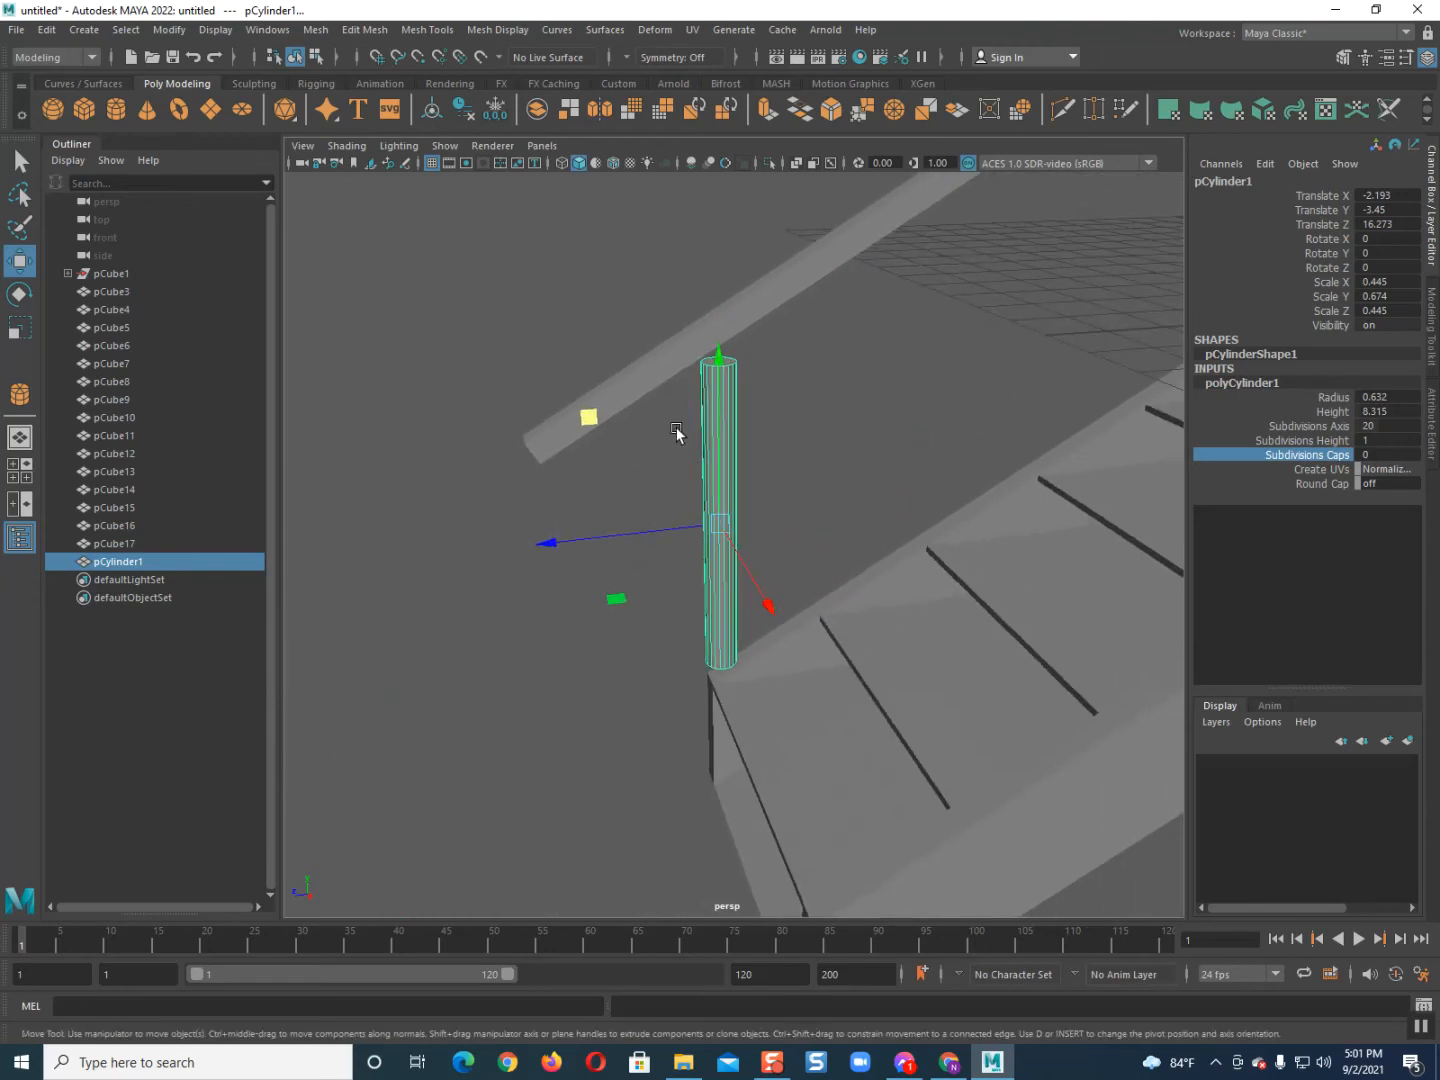
left_click_drag(716, 405, 716, 429)
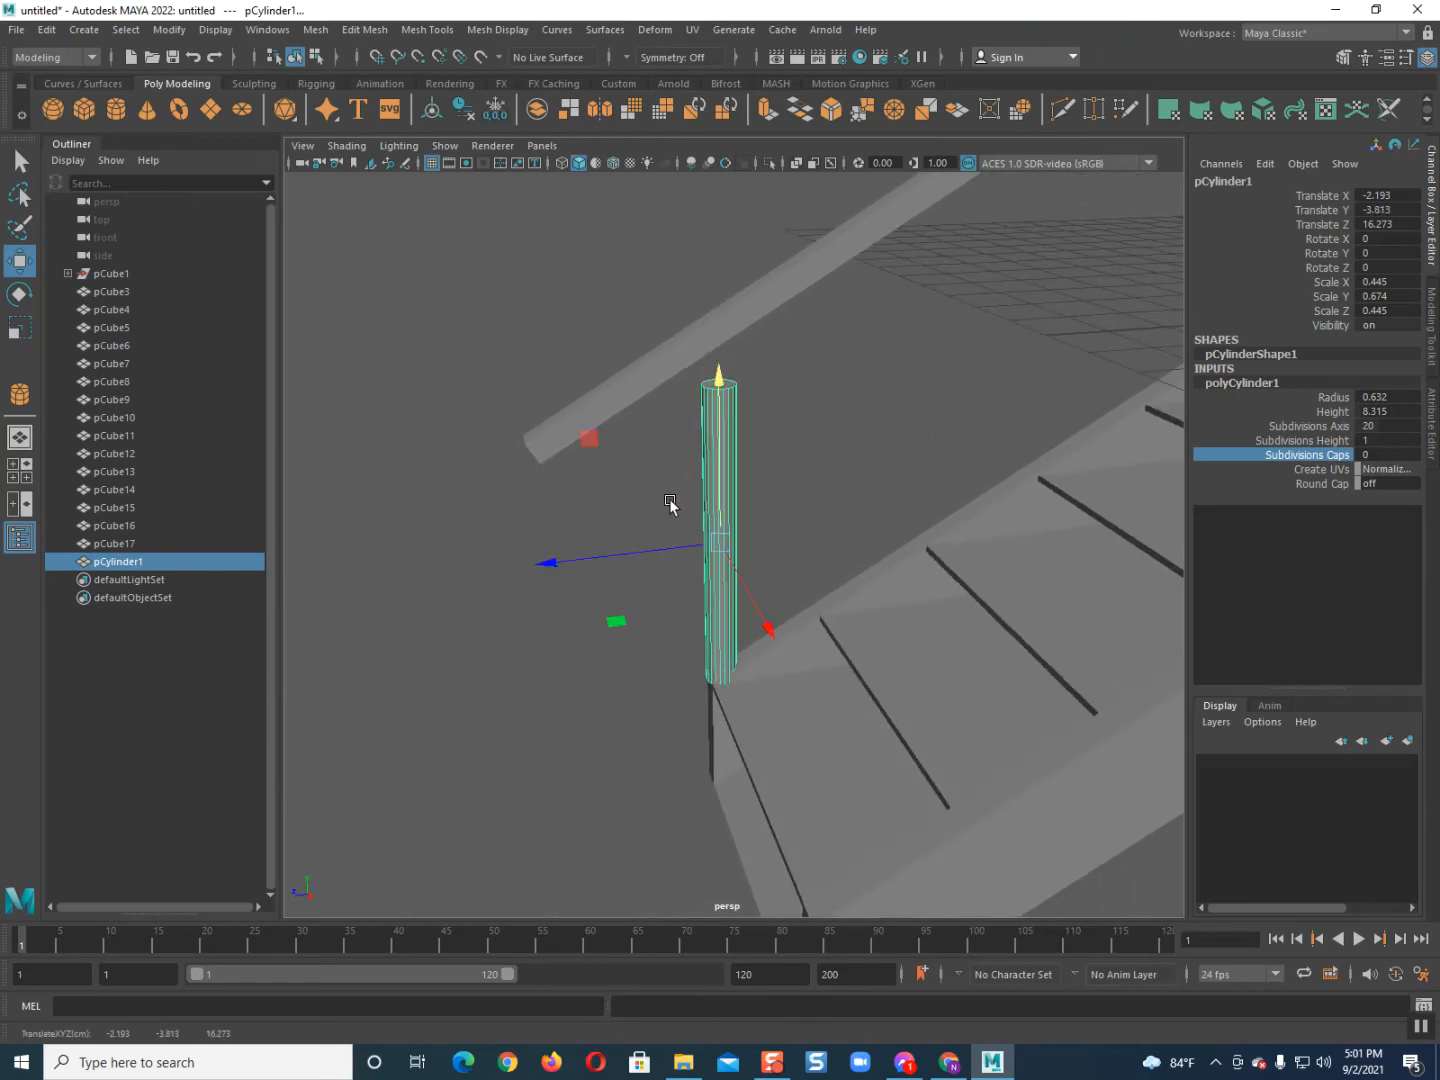
left_click_drag(657, 557, 657, 598)
right_click_drag(665, 515, 659, 561)
left_click(652, 491)
left_click_drag(653, 474, 733, 479)
key("f")
left_click_drag(886, 604, 870, 685, "alt")
right_click_drag(704, 592, 857, 470)
Step: Center the handrail's pivot and widen the rail to about 1.278 in X
mouse_move(735, 495)
left_mouse_down("alt")
mouse_move(769, 553)
mouse_move(754, 501)
left_mouse_up("alt")
left_click(754, 500)
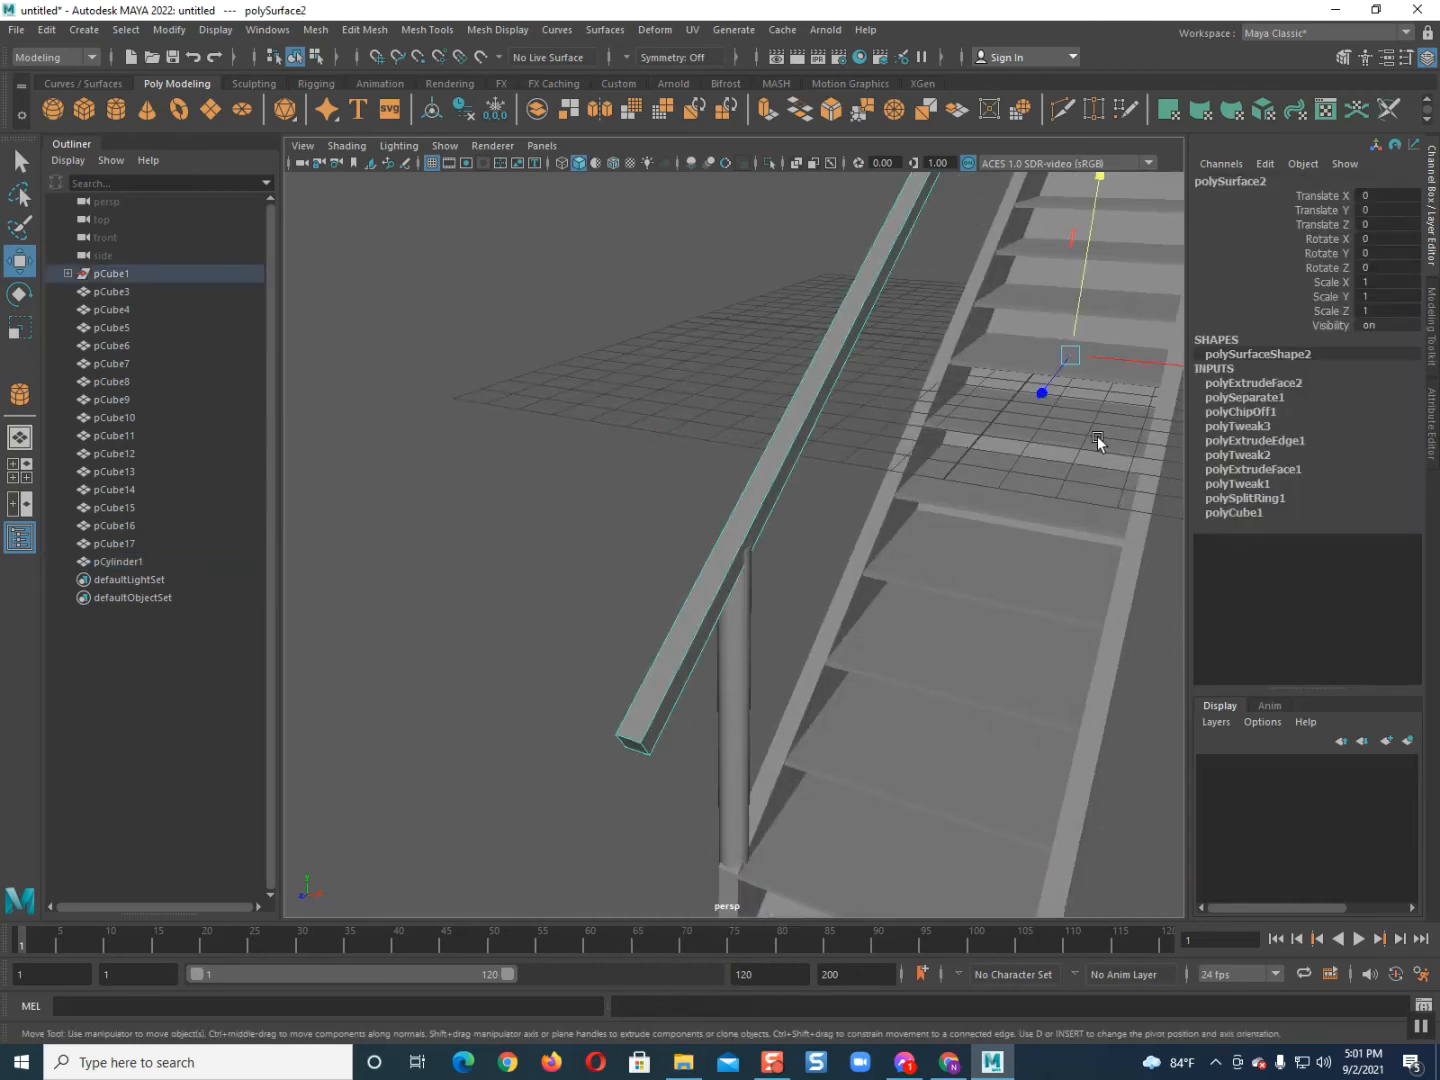
left_click(439, 115)
scroll(806, 335, "down", 4)
key("r")
left_click_drag(958, 273, 1000, 275)
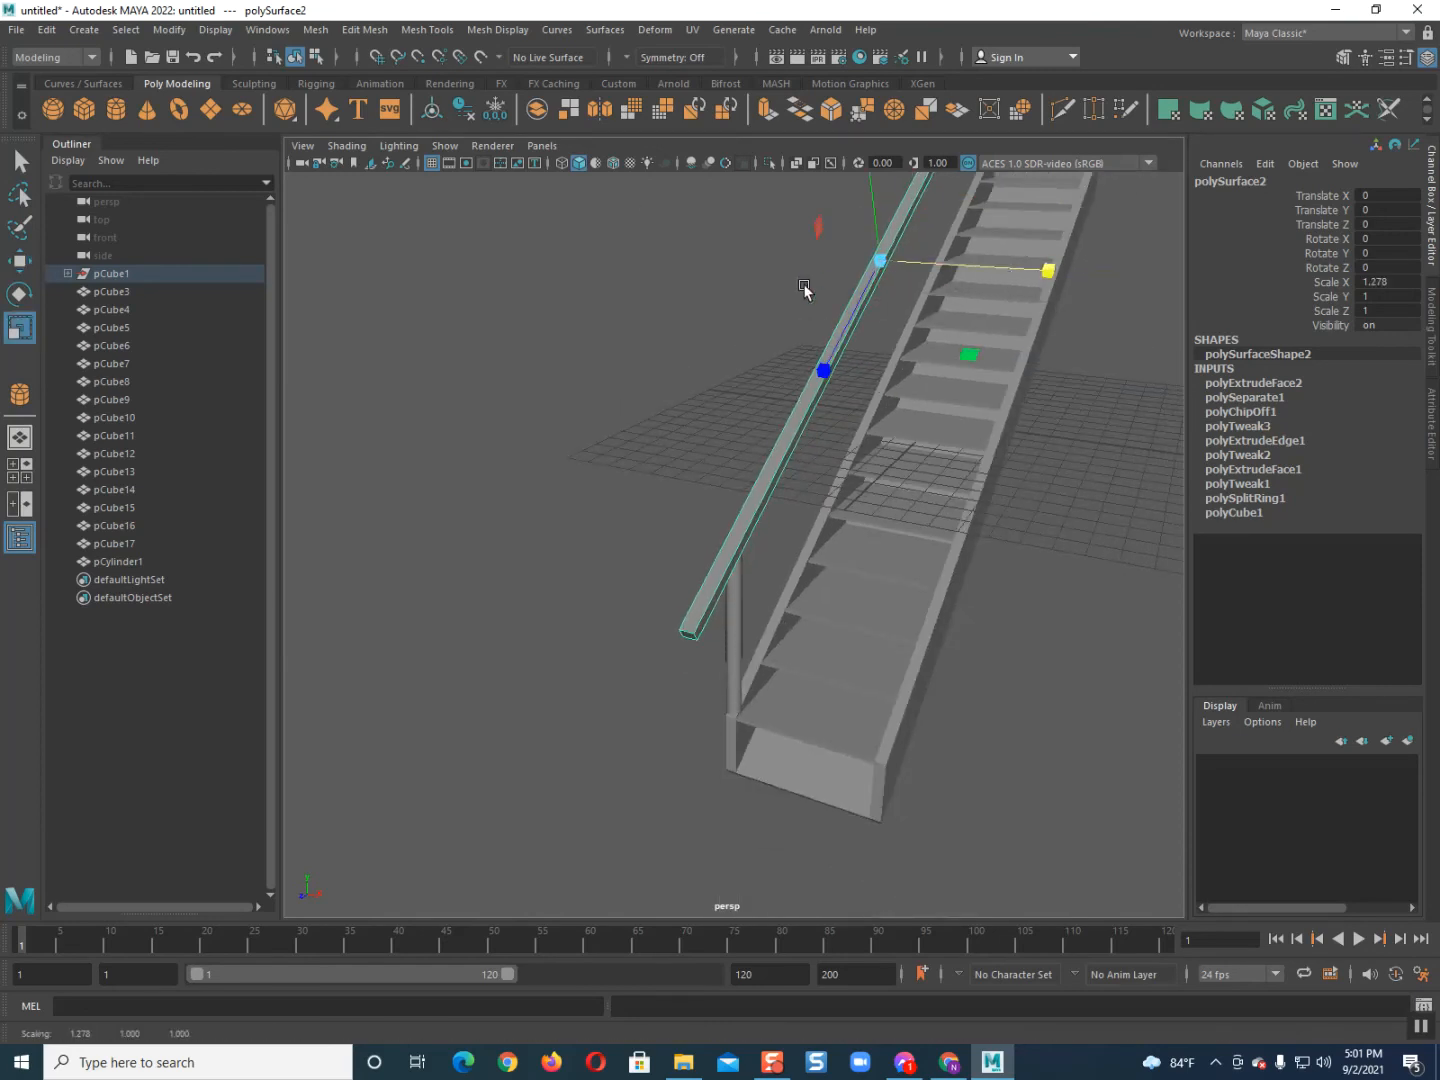
left_click(805, 289)
Step: Slim the post at the foot of the stairs to a scale of about 0.289 in X and Z
scroll(846, 664, "up", 4)
left_click_drag(838, 669, 559, 697, "alt")
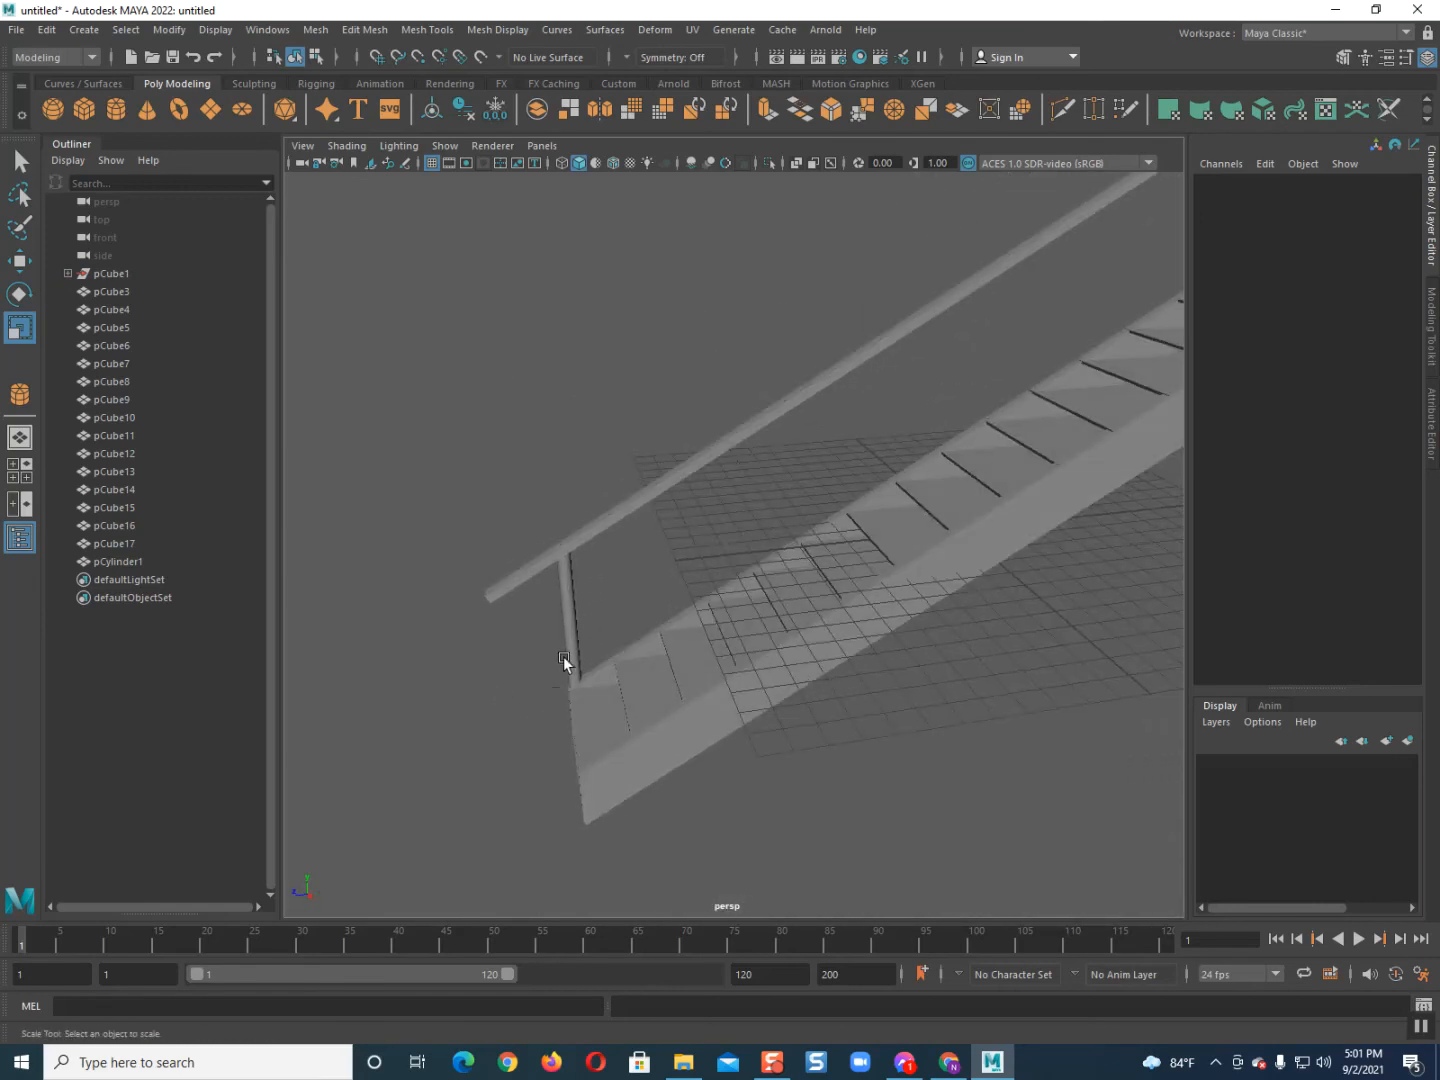
left_click(572, 635)
scroll(760, 571, "up", 3)
left_click_drag(452, 769, 550, 766)
Step: Duplicate the bottom post and shift the copy up along the stairs to about Y -3.15 and Z 15.065
key("w")
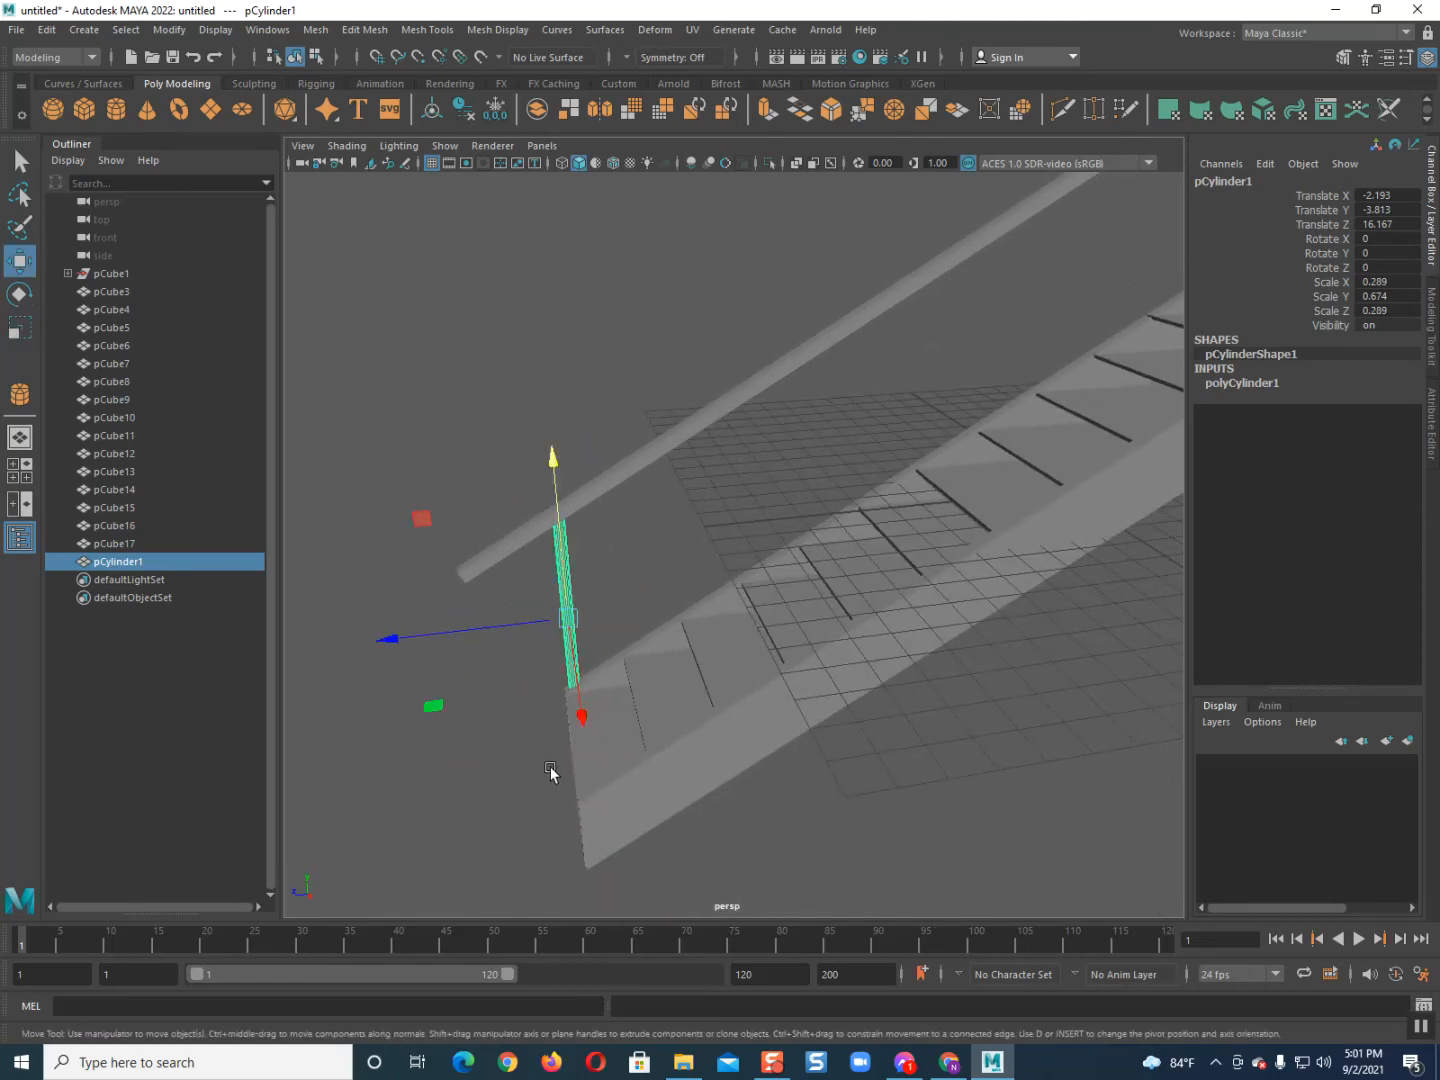
key("ctrl+d")
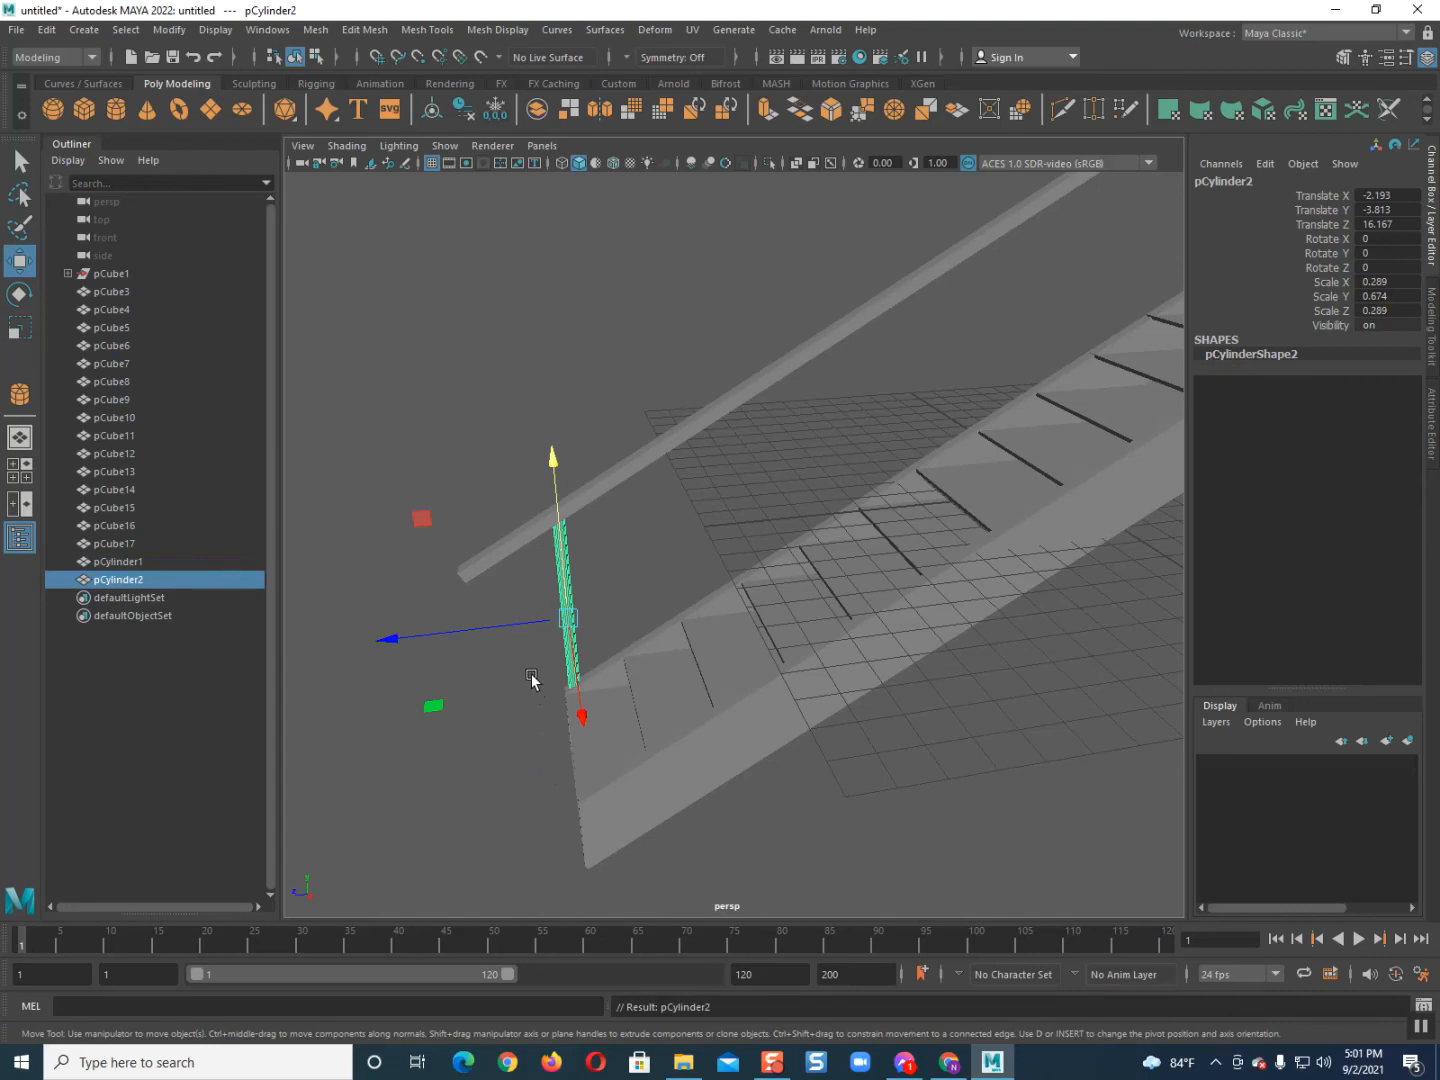
left_click_drag(427, 708, 451, 699)
left_click_drag(584, 512, 583, 492)
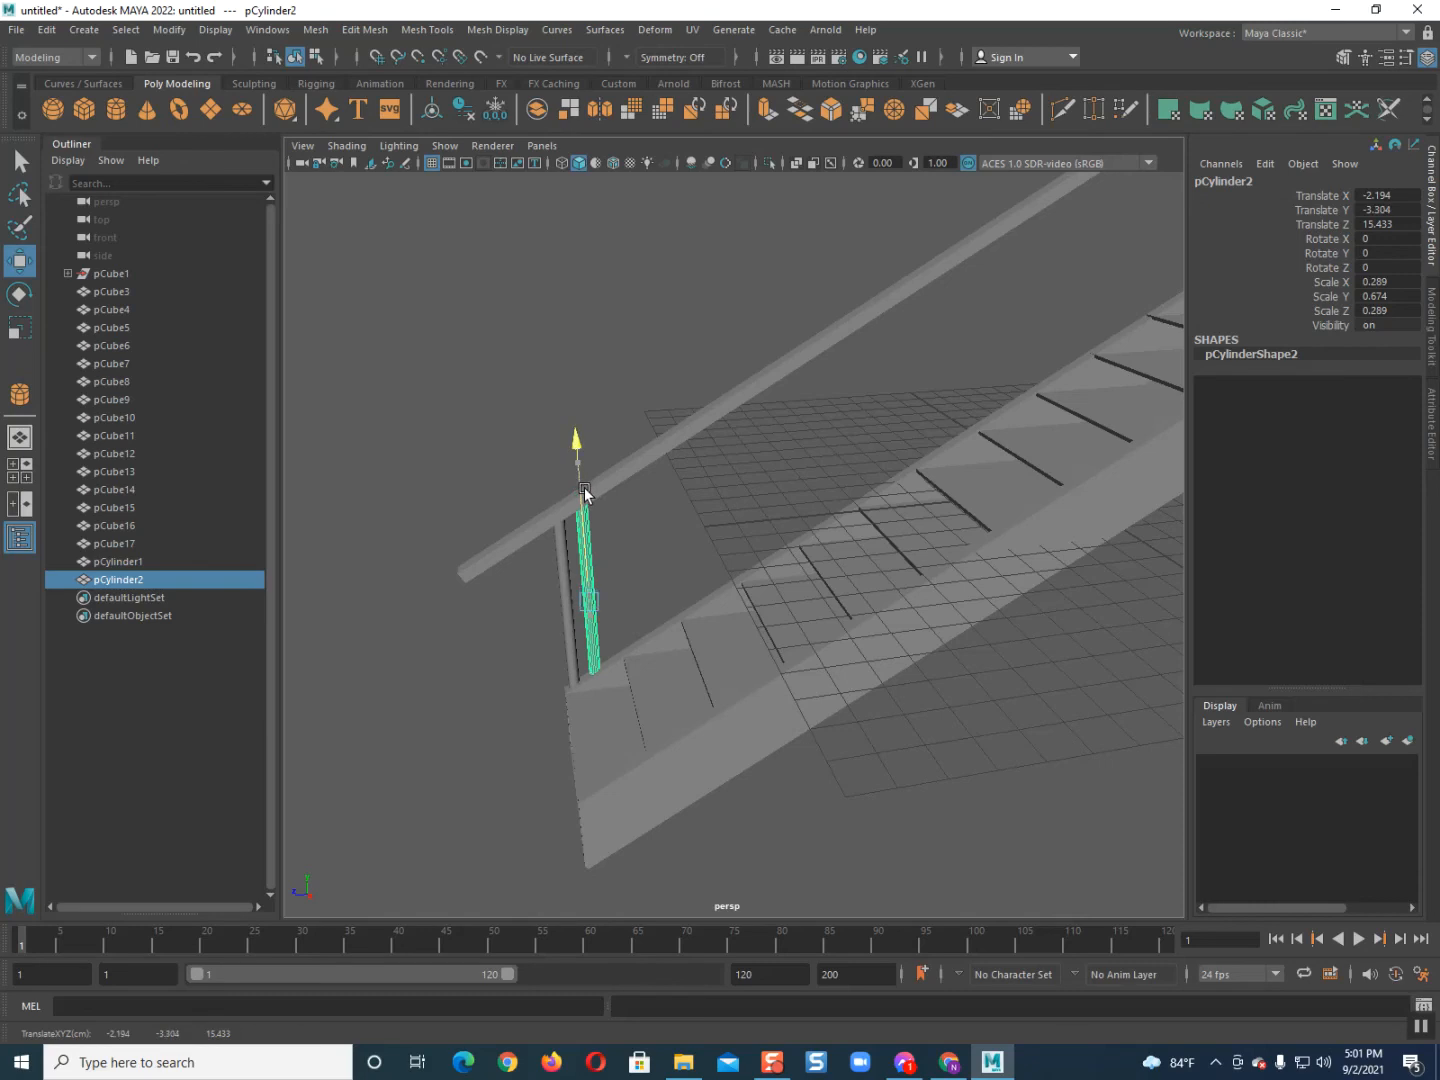
left_click_drag(584, 488, 584, 490)
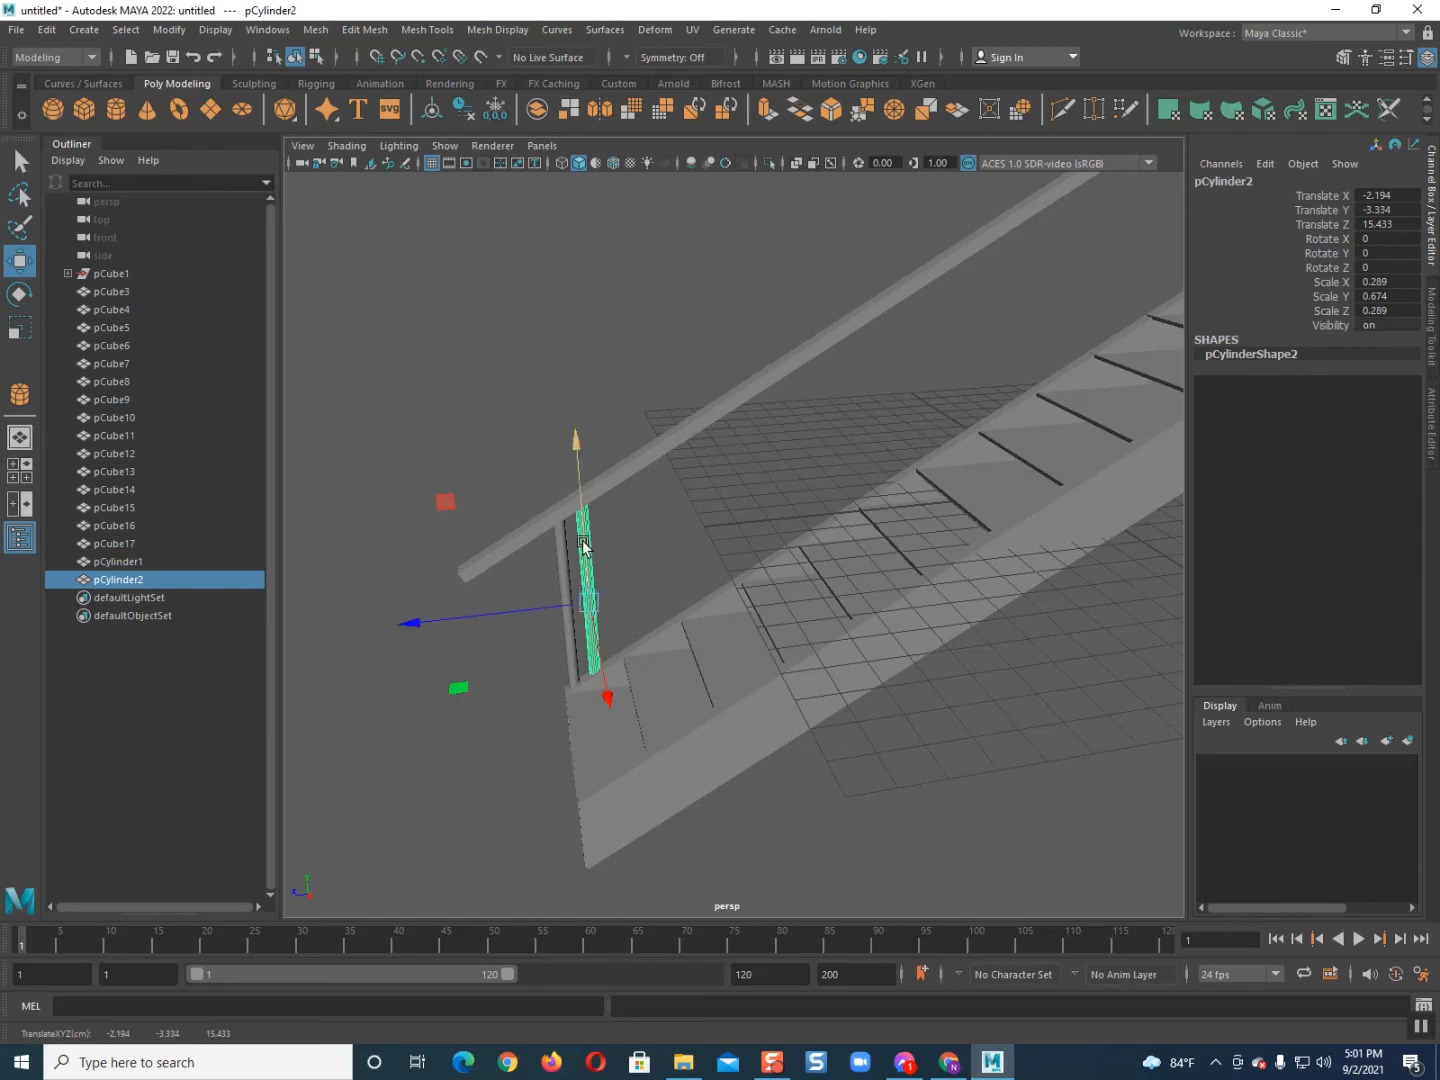
left_click_drag(524, 609, 537, 608)
left_click_drag(597, 510, 594, 512)
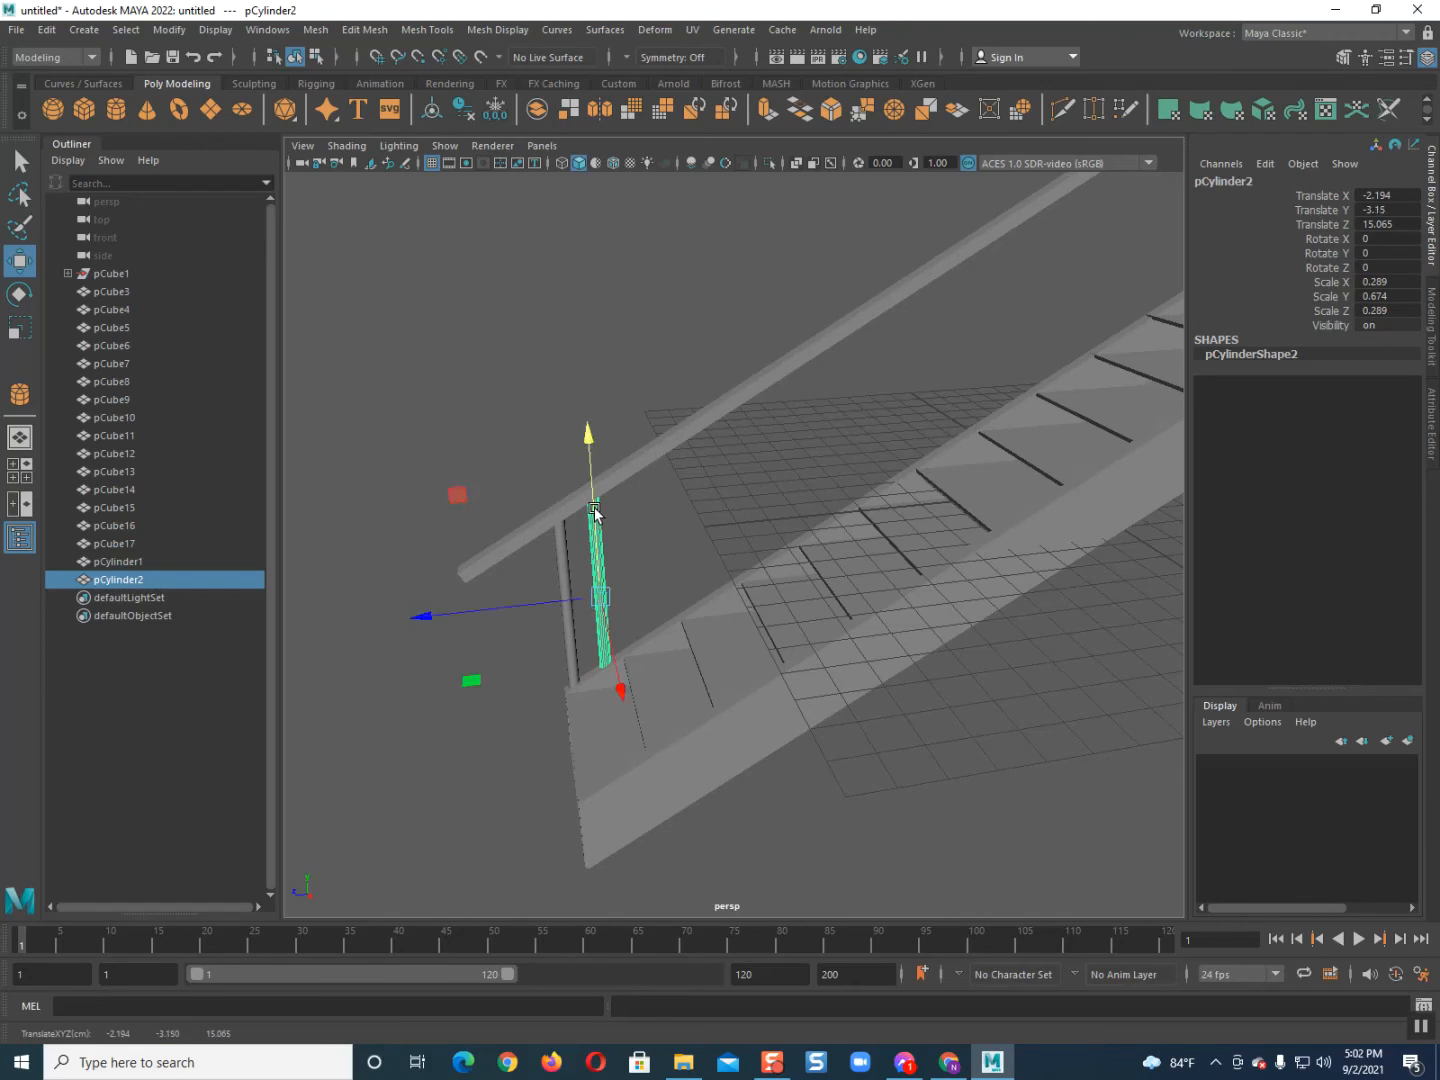
Step: Repeat the offset duplication of the post up the whole stair run, to about Y 18.06 and Z -20.2
key("shift+d")
key("shift+d")
key("shift+d")
key("shift+d")
key("shift+d")
key("shift+d")
key("shift+d")
key("shift+d")
key("shift+d")
key("shift+d")
key("shift+d")
key("shift+d")
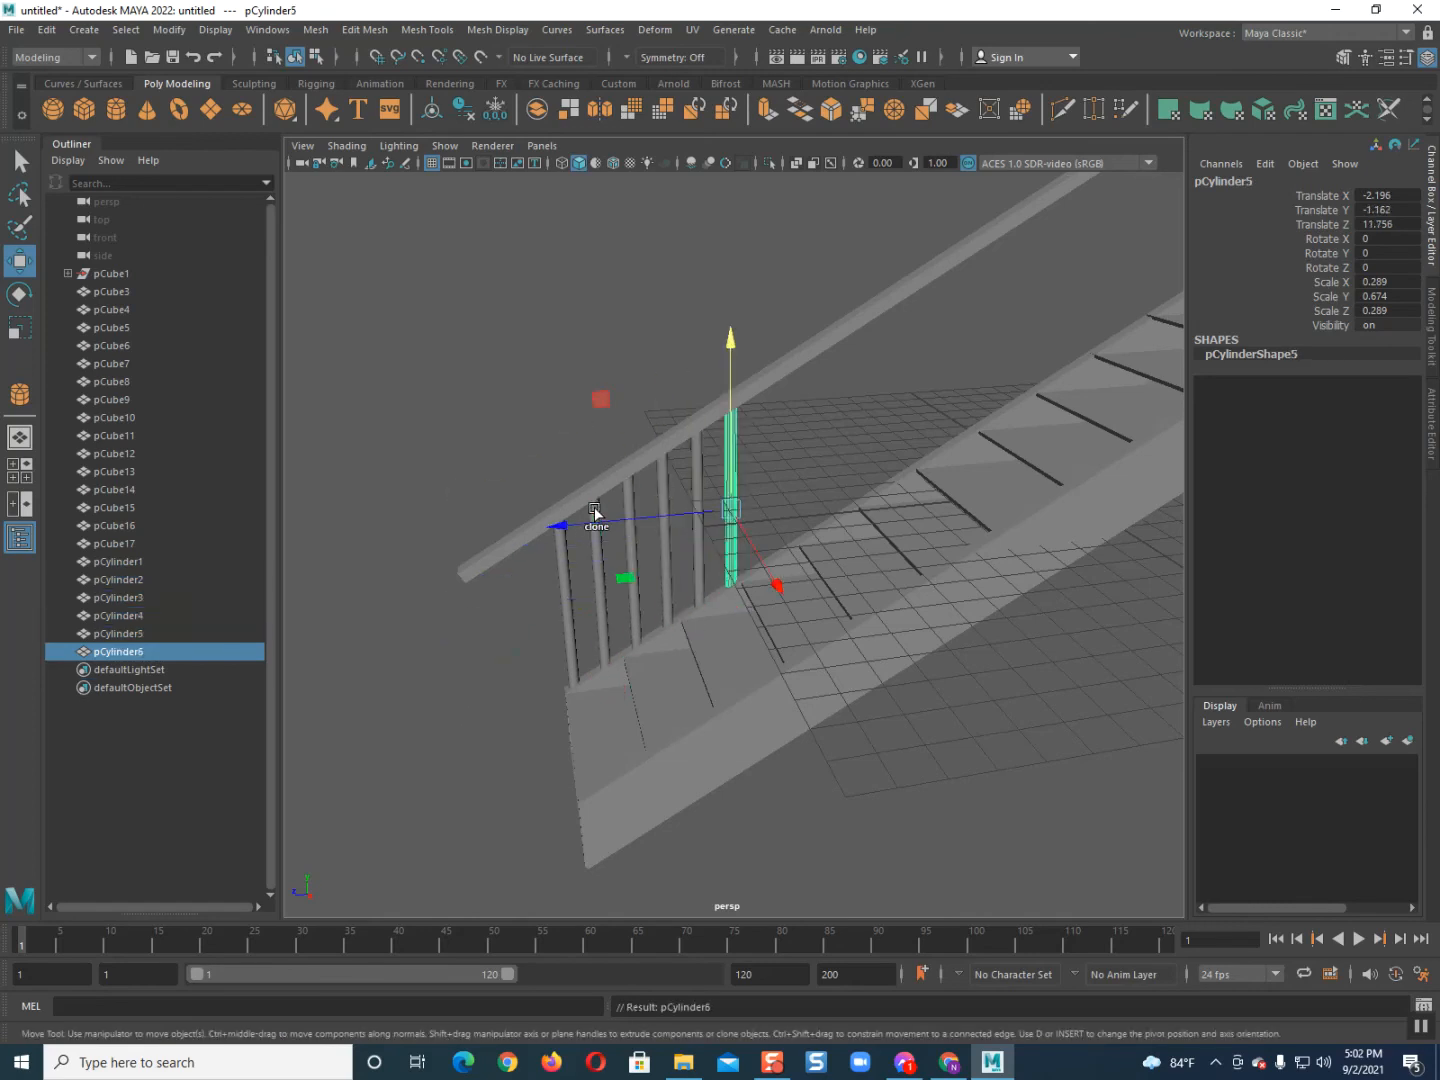
key("shift+d")
key("shift+d")
key("shift+d")
key("shift+d")
key("shift+d")
key("shift+d")
key("shift+d")
key("shift+d")
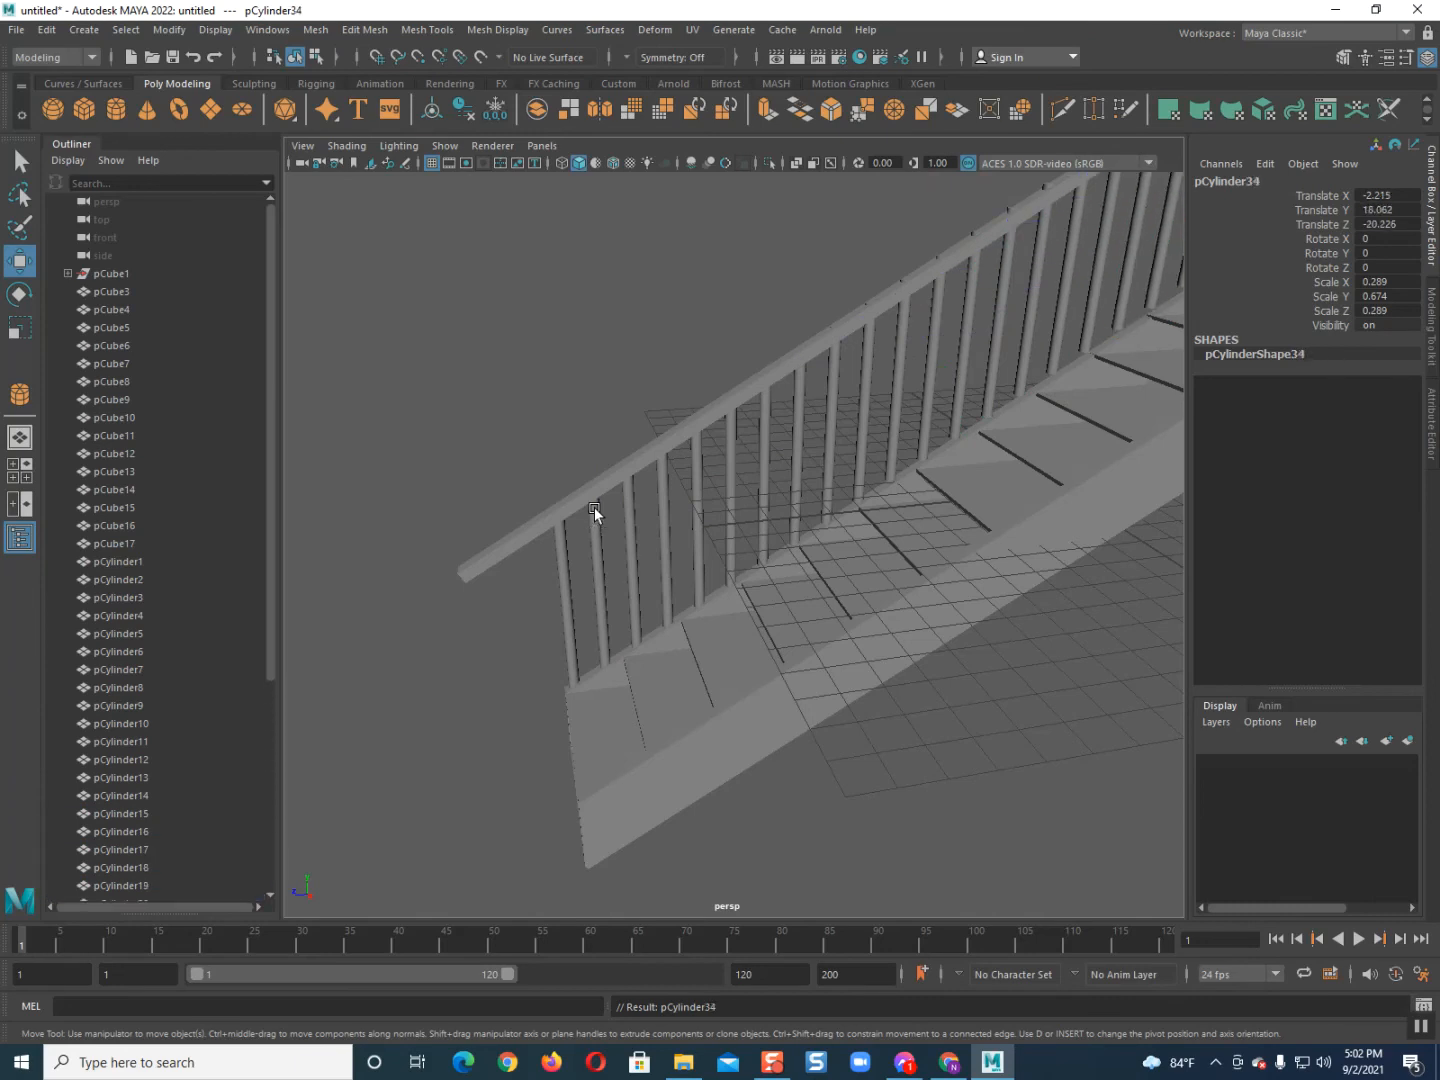
Step: Delete the five surplus posts beyond the top end of the staircase
scroll(594, 508, "down", 8)
middle_click_drag(777, 631, 626, 758, "alt")
scroll(617, 754, "up", 4)
left_click_drag(614, 751, 670, 521, "alt")
left_click_drag(769, 312, 1067, 492)
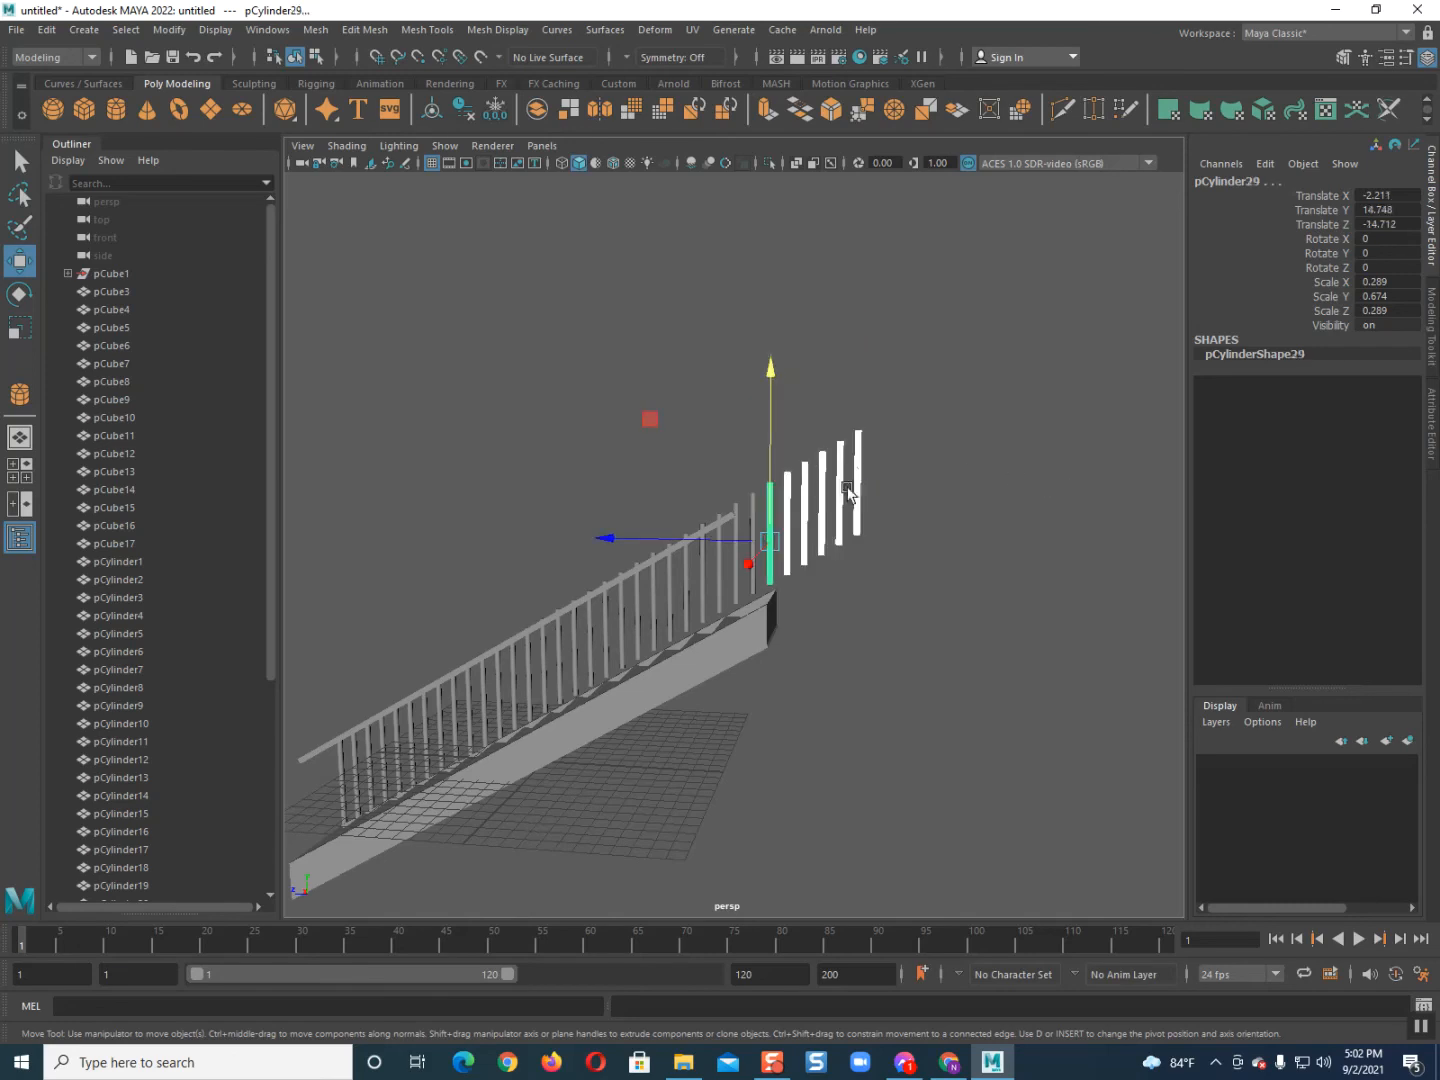
left_click(779, 491, "shift")
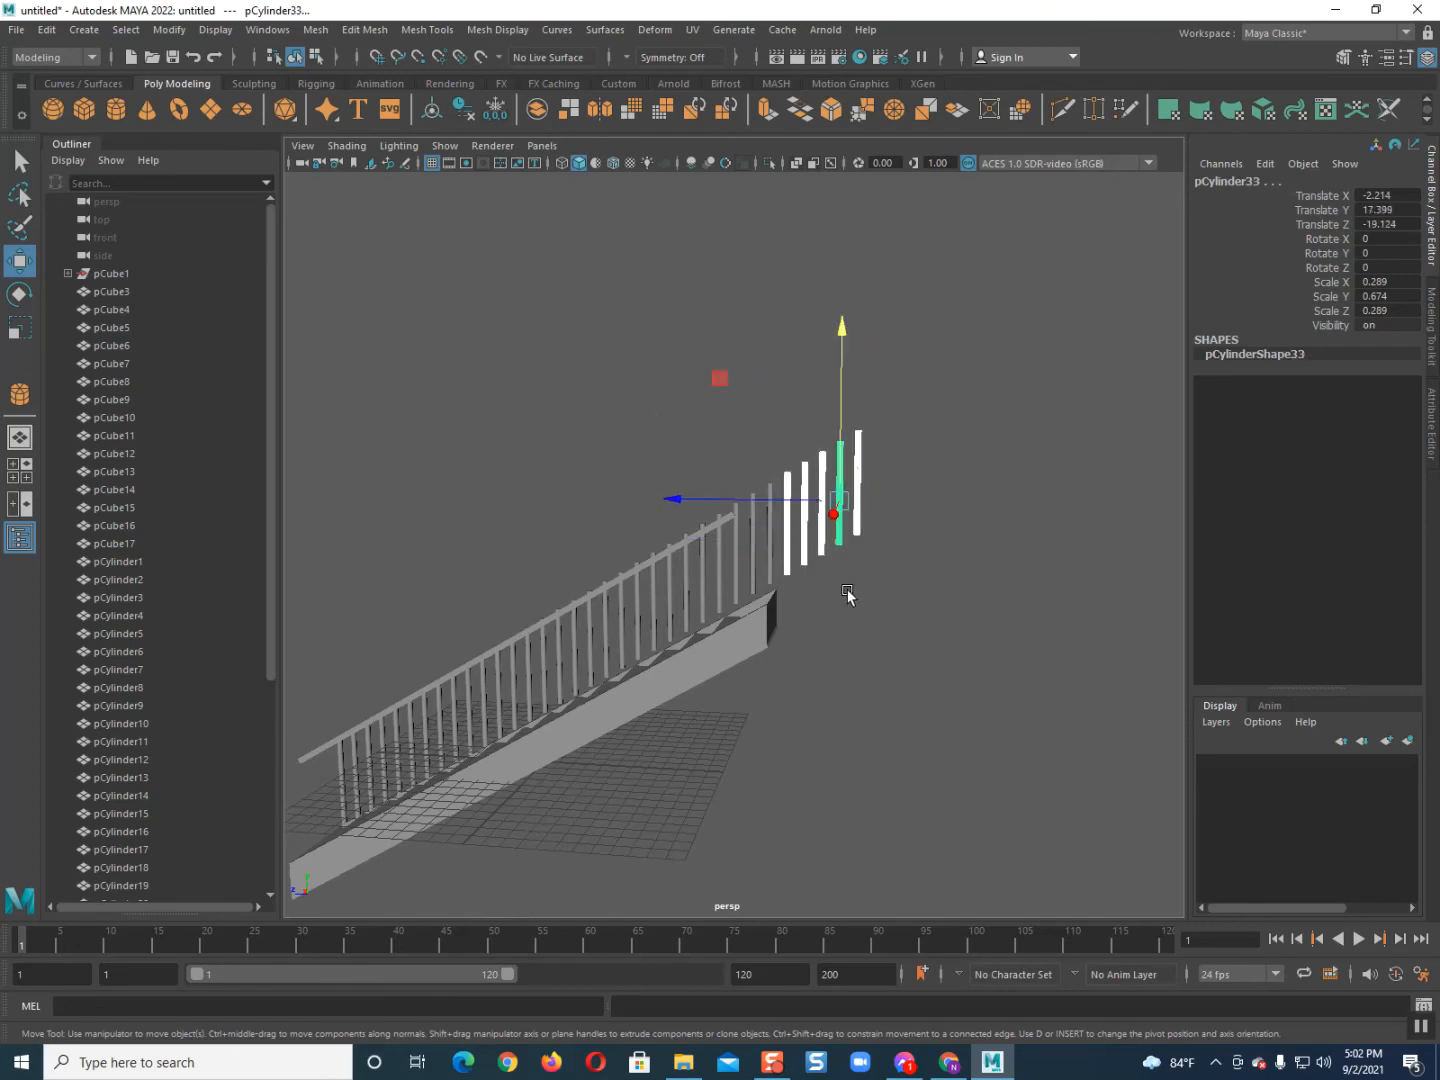
left_click(846, 592)
scroll(815, 612, "up", 5)
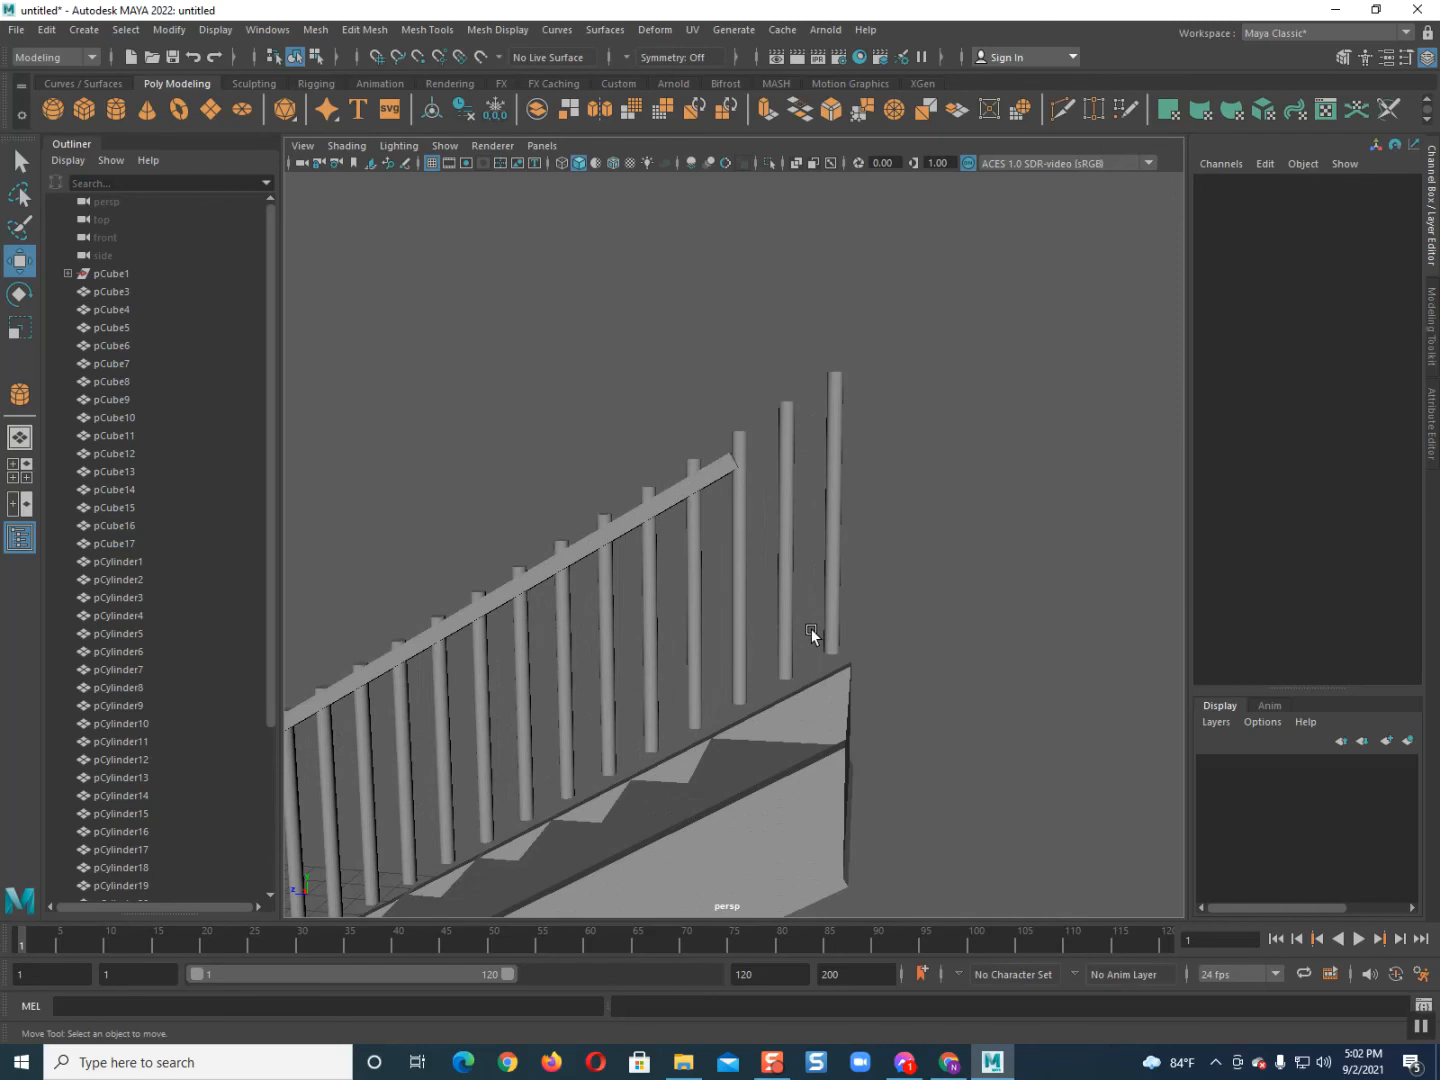
Step: Lower the two topmost posts together, bringing the end post to about Y 14.1
scroll(812, 628, "down", 4)
left_click_drag(739, 365, 860, 432)
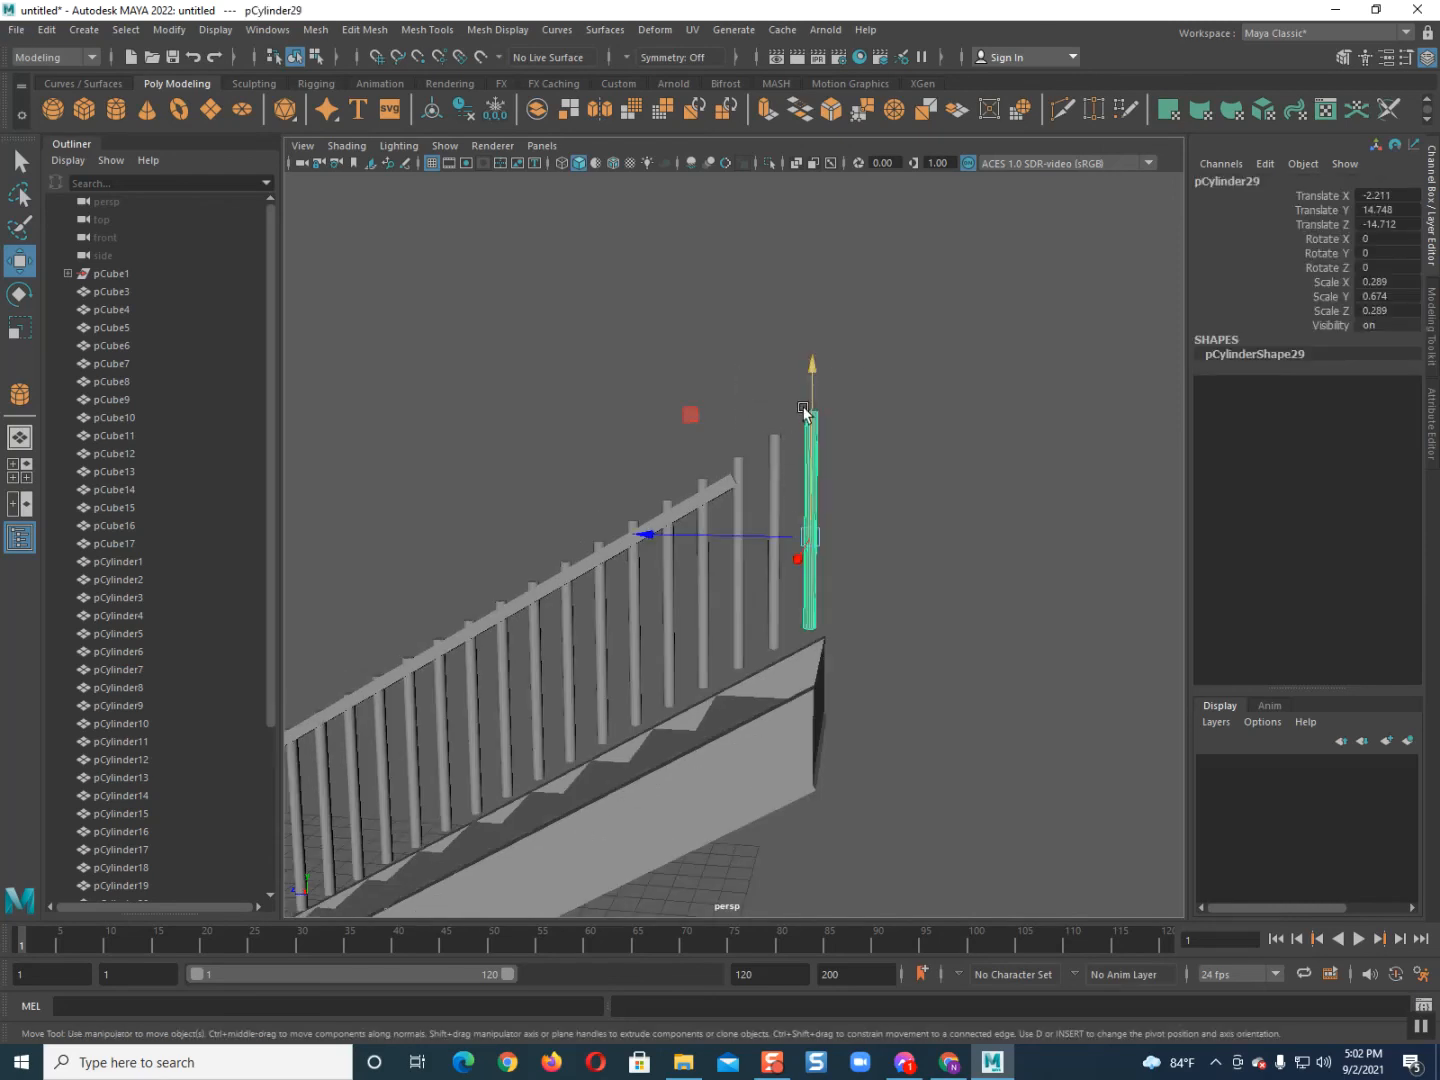
left_click(772, 440, "shift")
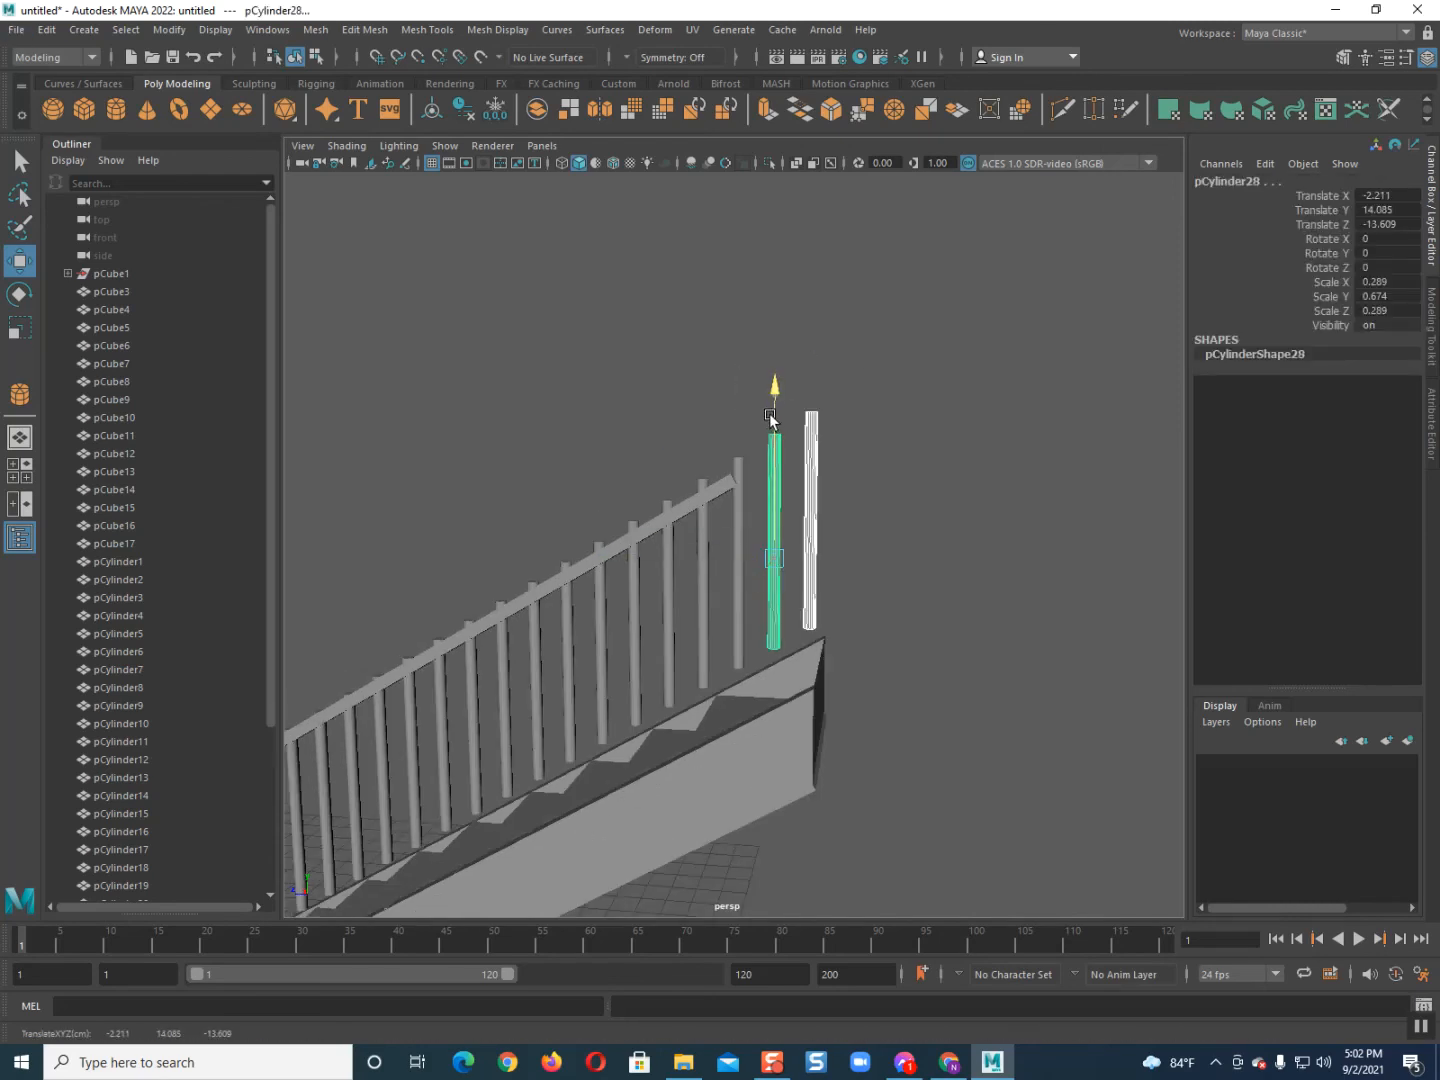
left_click(616, 536)
Step: Select the handrail's upper end face and change the Move tool's axis orientation to follow the rail's slope
left_click_drag(615, 535, 751, 716, "alt")
right_click_drag(683, 344, 684, 394)
left_click(692, 527)
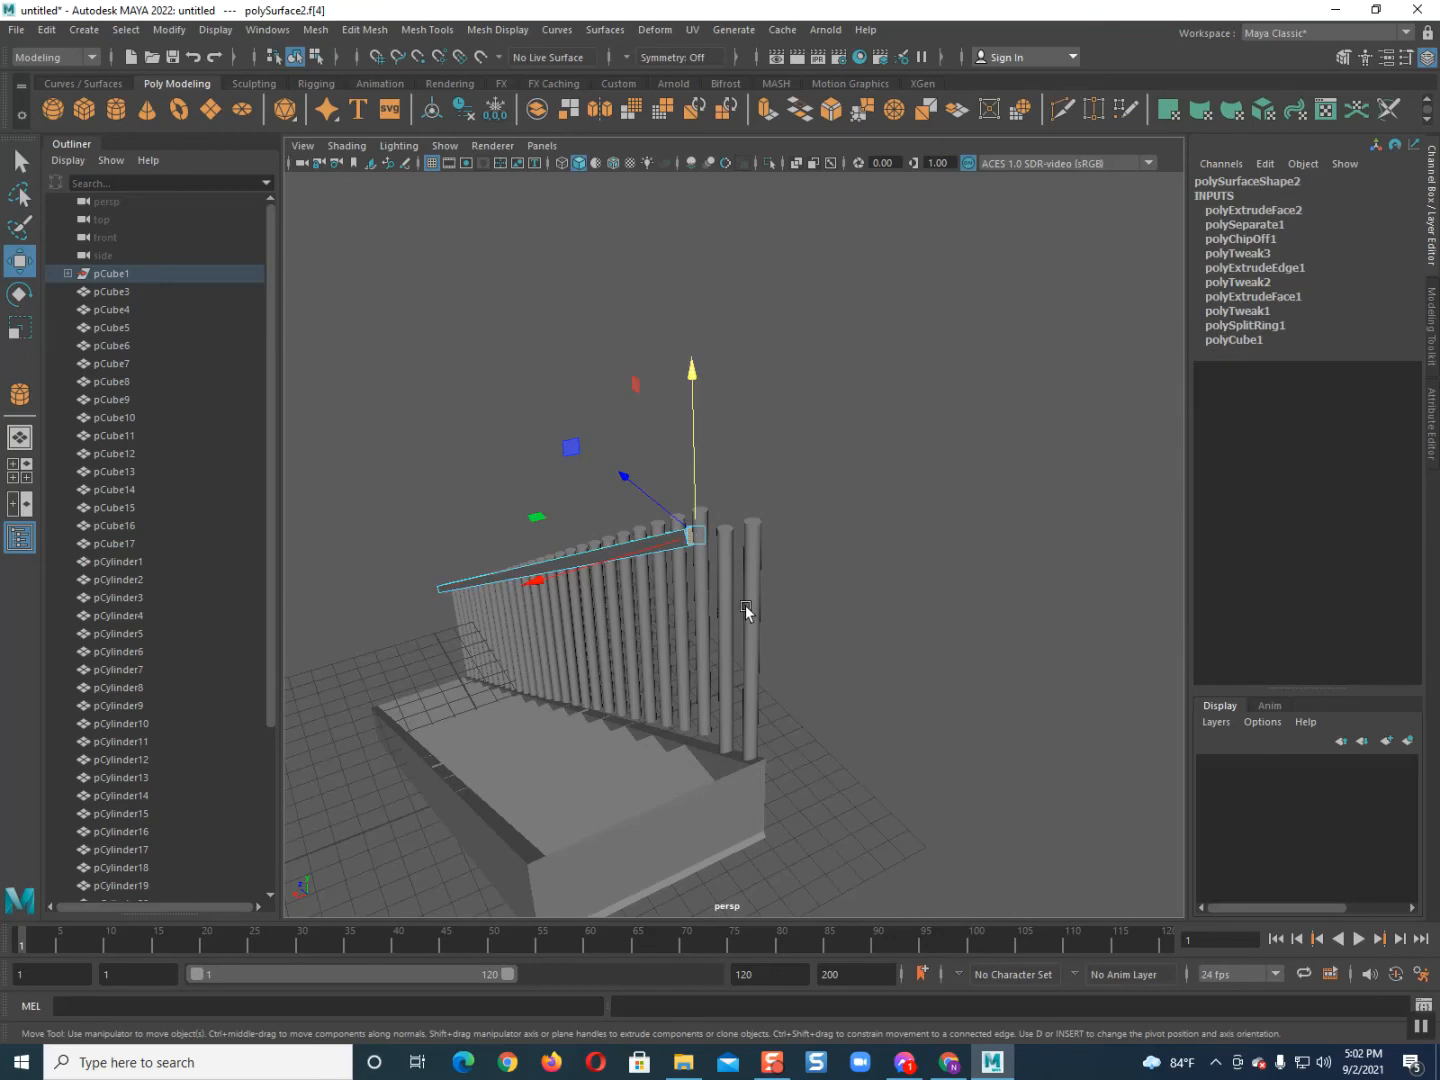
left_click_drag(758, 604, 706, 542, "alt")
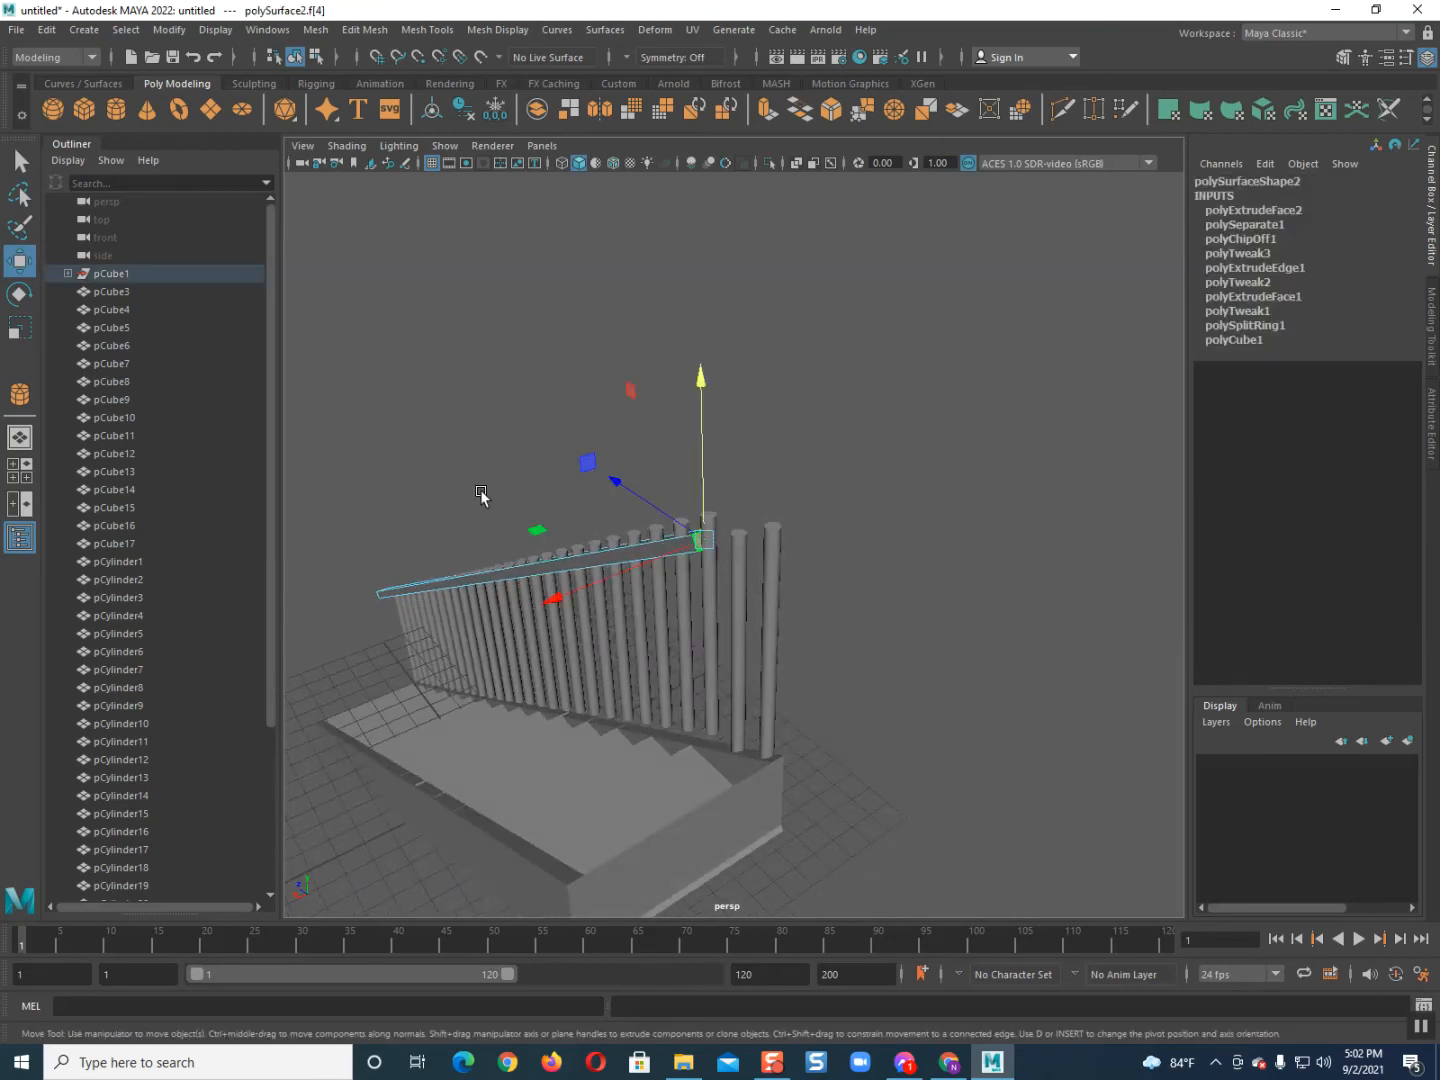
double_click(19, 260)
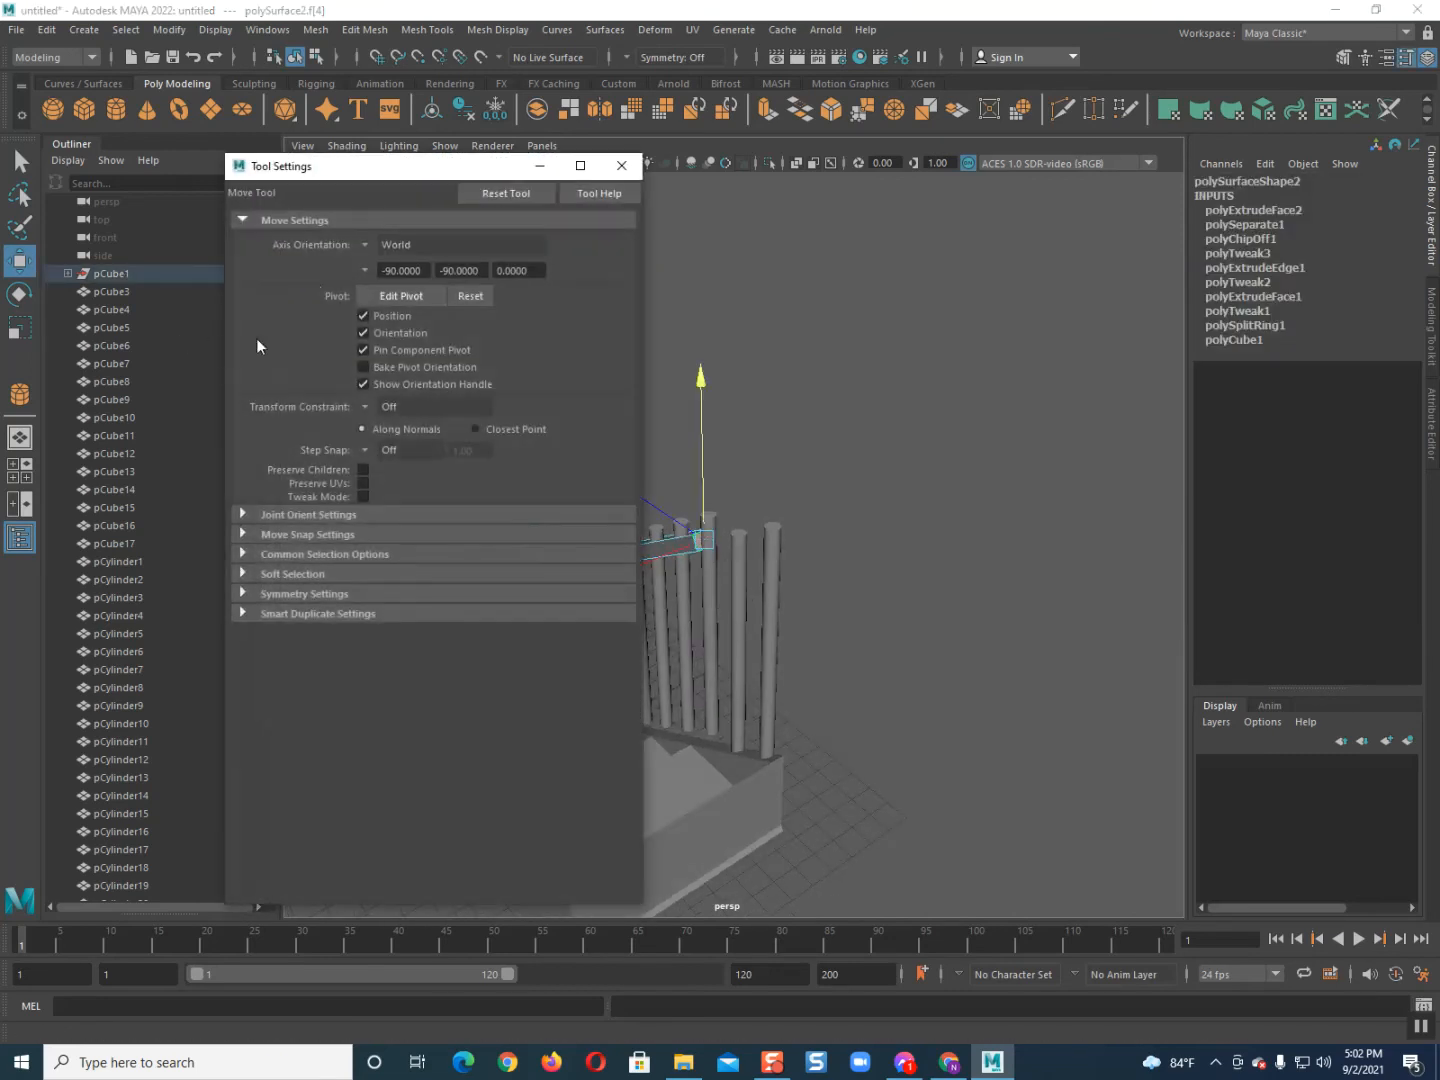
left_click(373, 247)
left_click(389, 262)
left_click(621, 166)
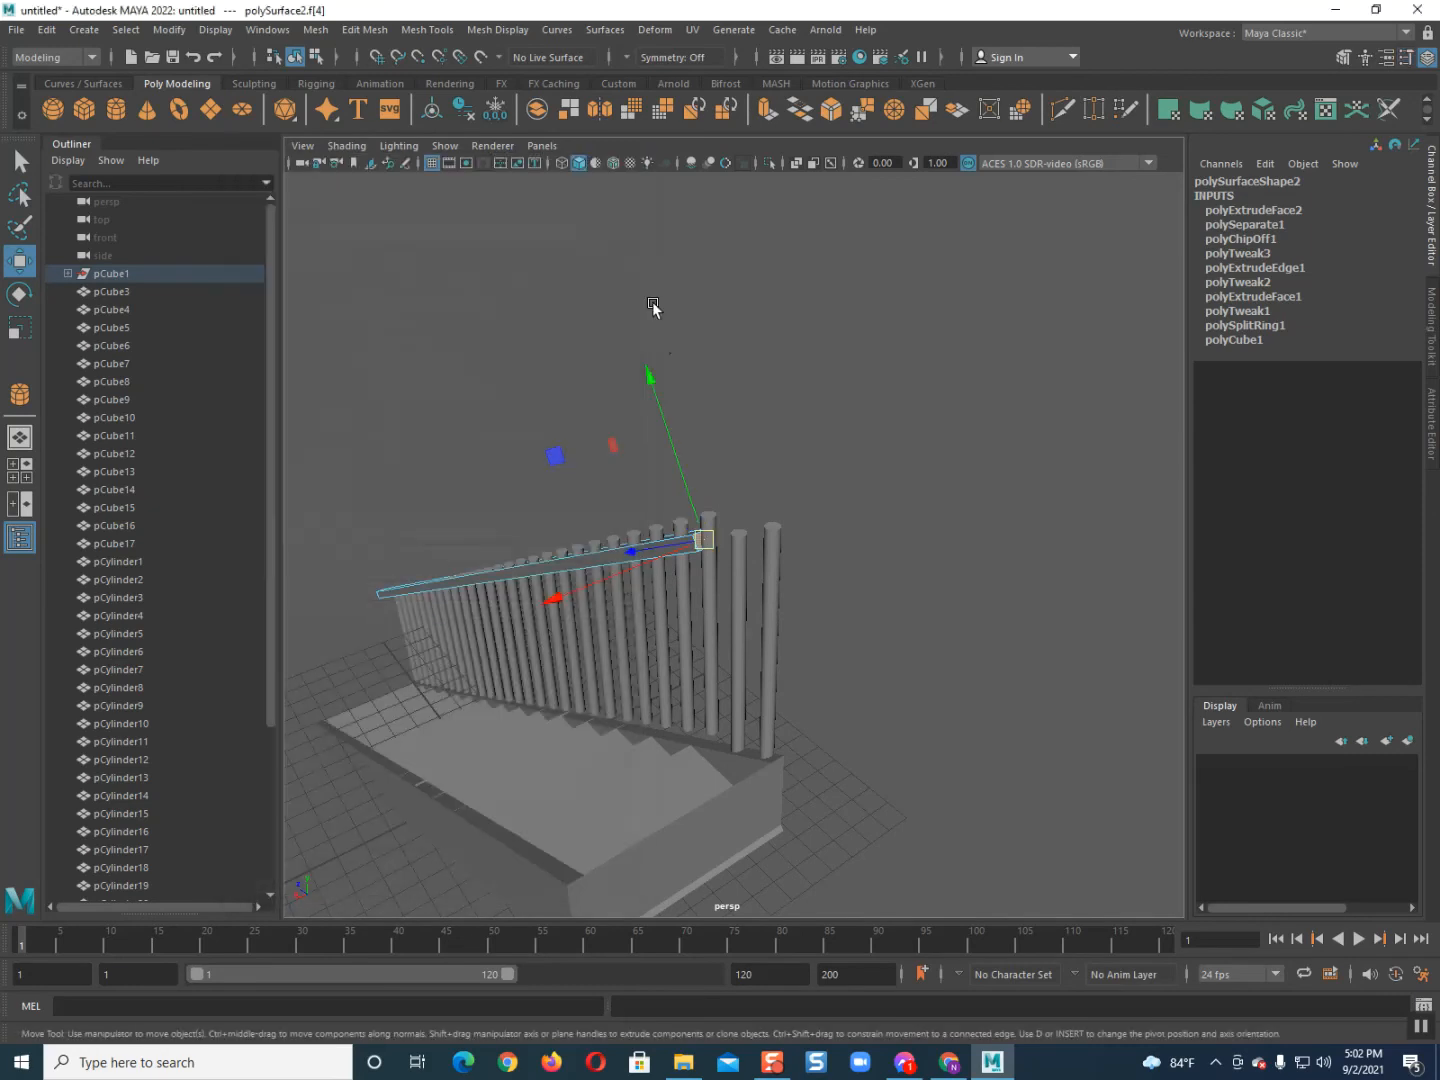
Step: Extend the handrail's upper end over the last post, to about Y 17.9 and Z -14.9, and return to object mode
left_click_drag(652, 304, 684, 398, "alt")
left_click_drag(647, 569, 742, 567)
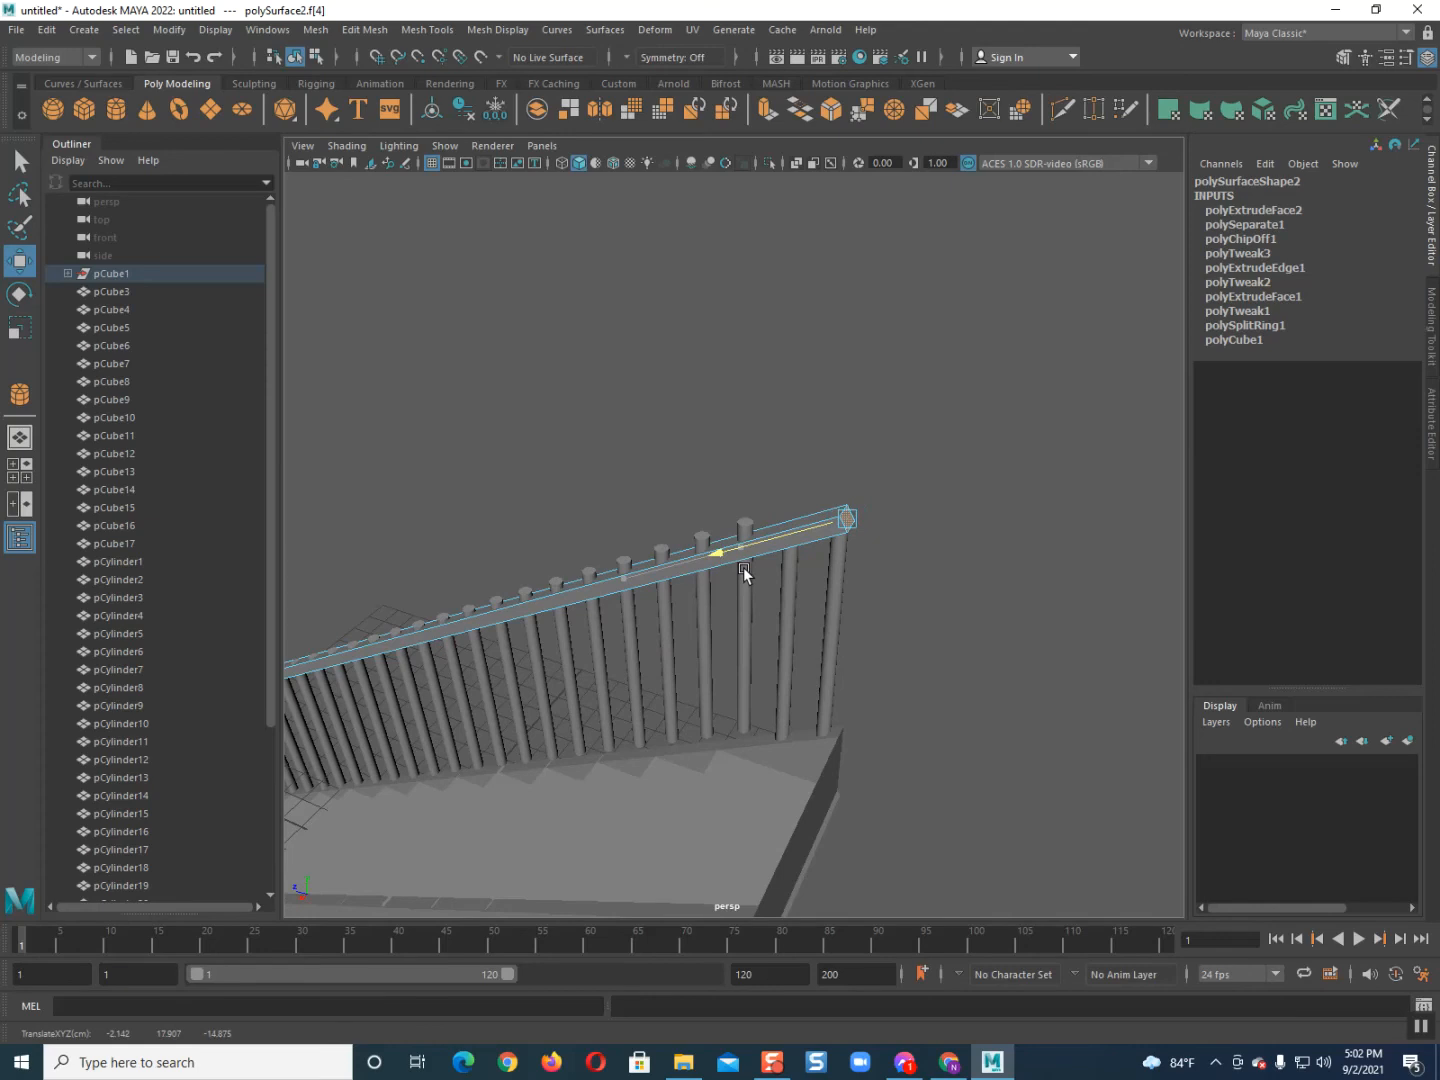
right_click_drag(742, 567, 924, 470)
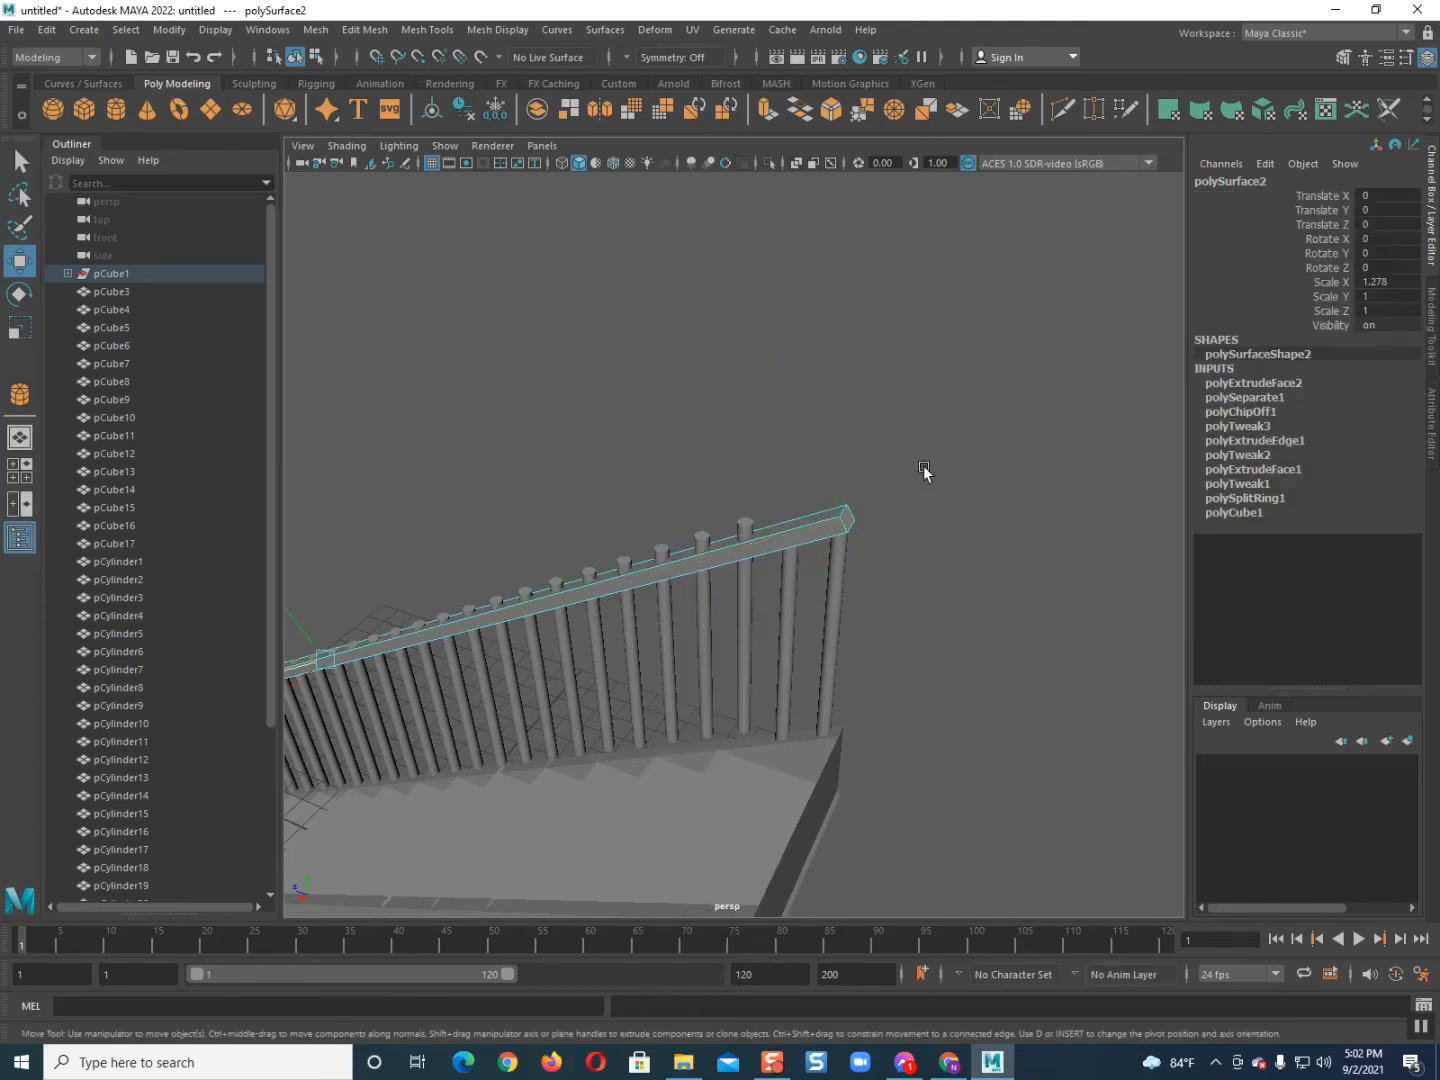
left_click(924, 470)
Step: Lower the two uppermost posts still poking through the handrail, the lower of them to about Y 12.08
scroll(548, 698, "down", 2)
left_click_drag(548, 697, 692, 573, "alt")
scroll(581, 672, "up", 4)
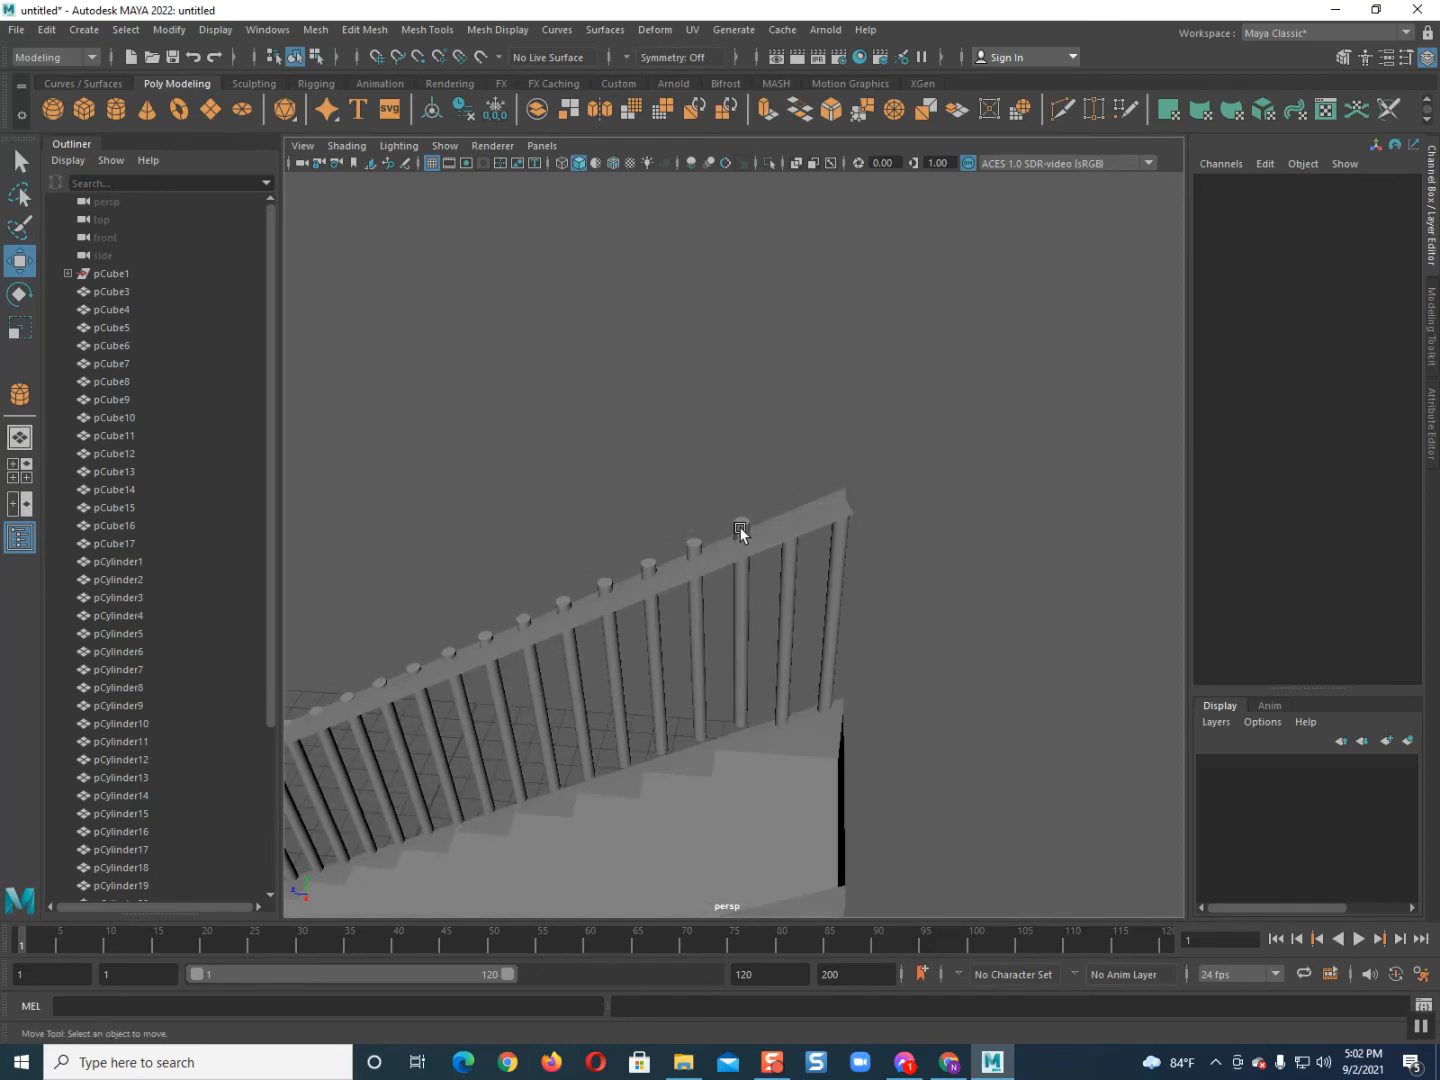
left_click(740, 532)
left_click(694, 548, "shift")
left_click_drag(694, 548, 698, 566)
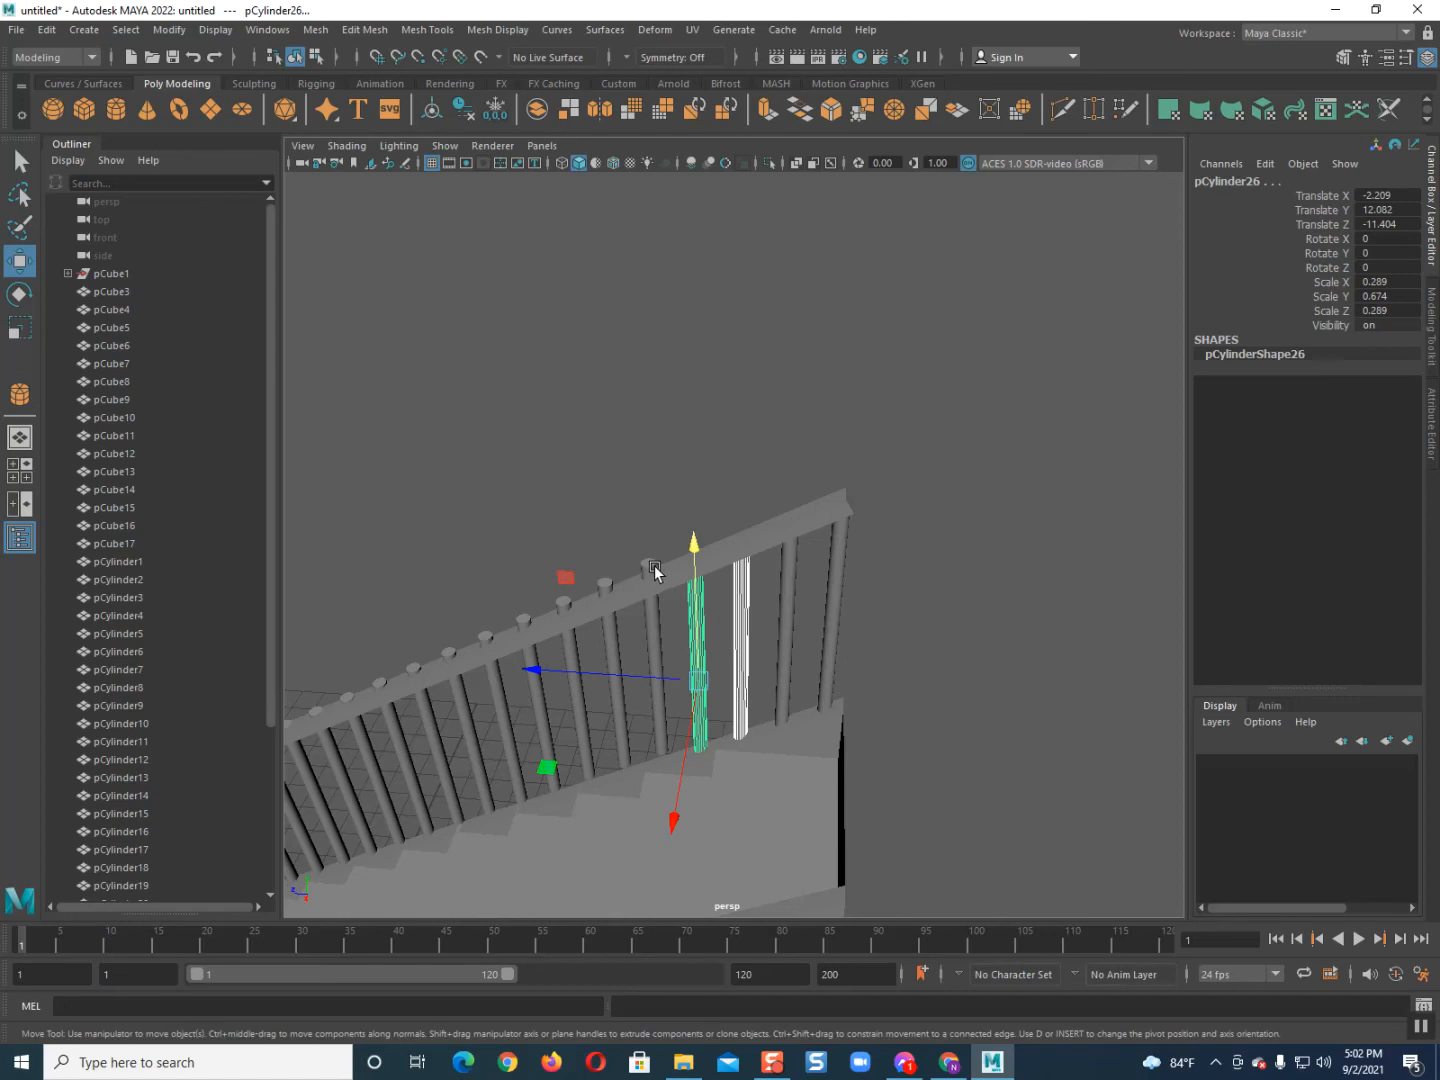
Step: Lower the next four protruding posts in pairs so their tops sit beneath the handrail
left_click(653, 572)
left_click(610, 574, "shift")
left_click_drag(595, 562, 520, 617)
left_click(560, 603)
left_click(524, 620, "shift")
Step: Lower the next three protruding posts together, the lowest of them to about Y 7.62
left_click_drag(584, 698, 737, 622, "alt")
left_click(724, 603)
left_click(678, 616, "shift")
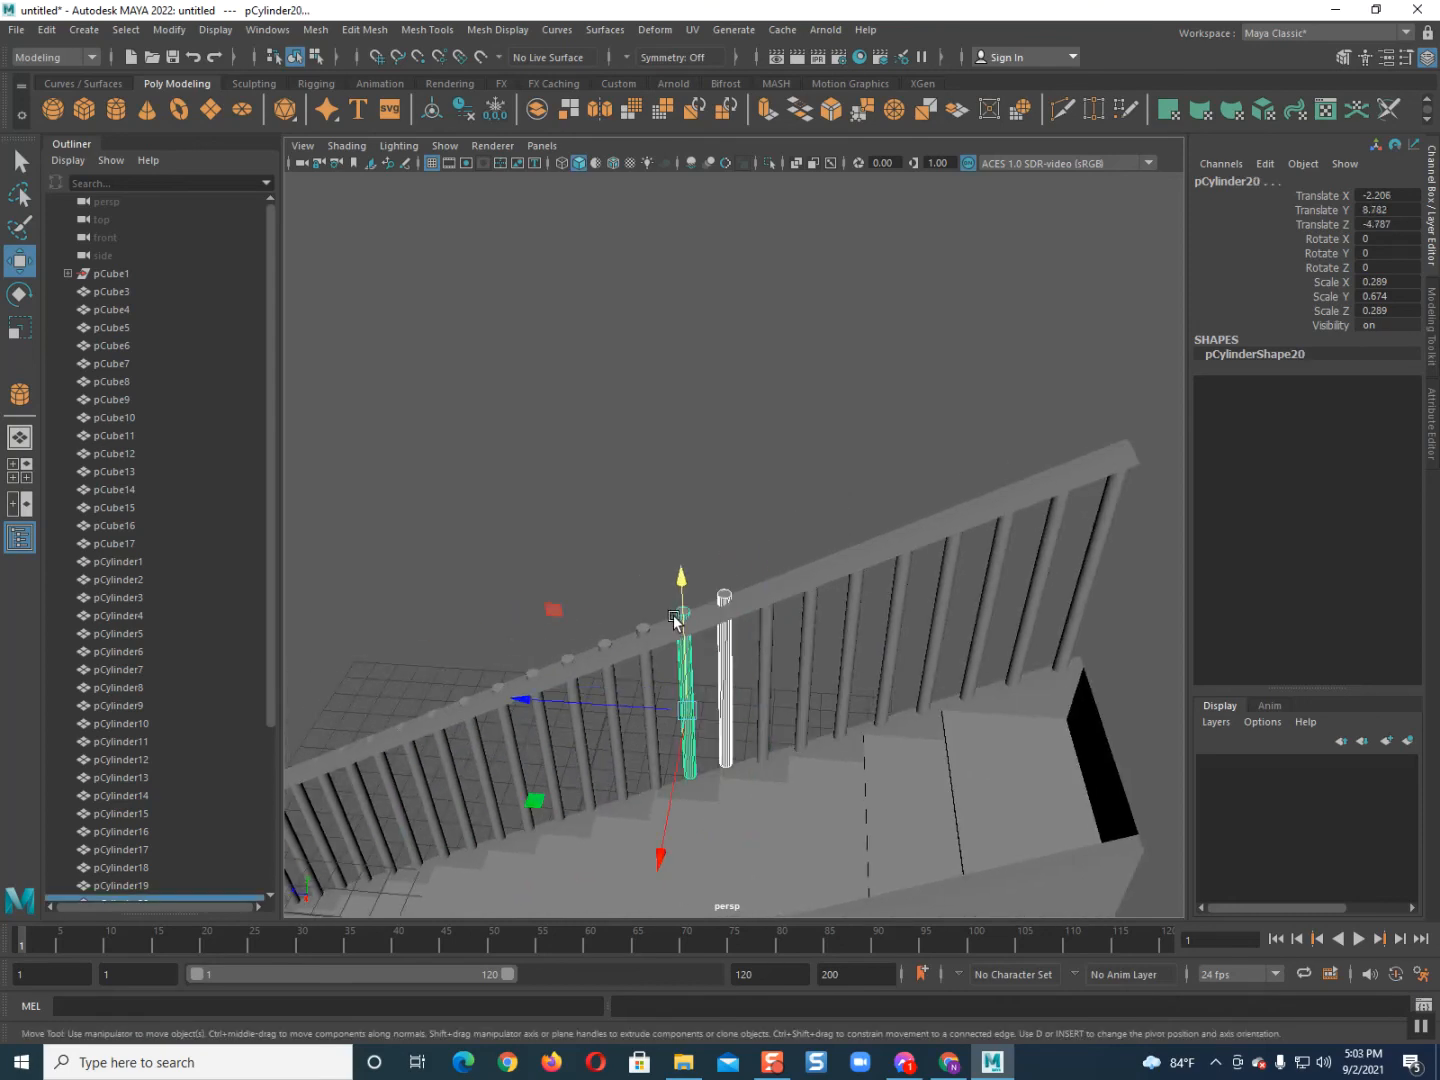
left_click(643, 628, "shift")
left_click_drag(637, 628, 636, 627)
Step: Select the next six posts down the stairs and lower them together, the lowest to about Y 3.97
middle_click_drag(590, 740, 753, 647, "alt")
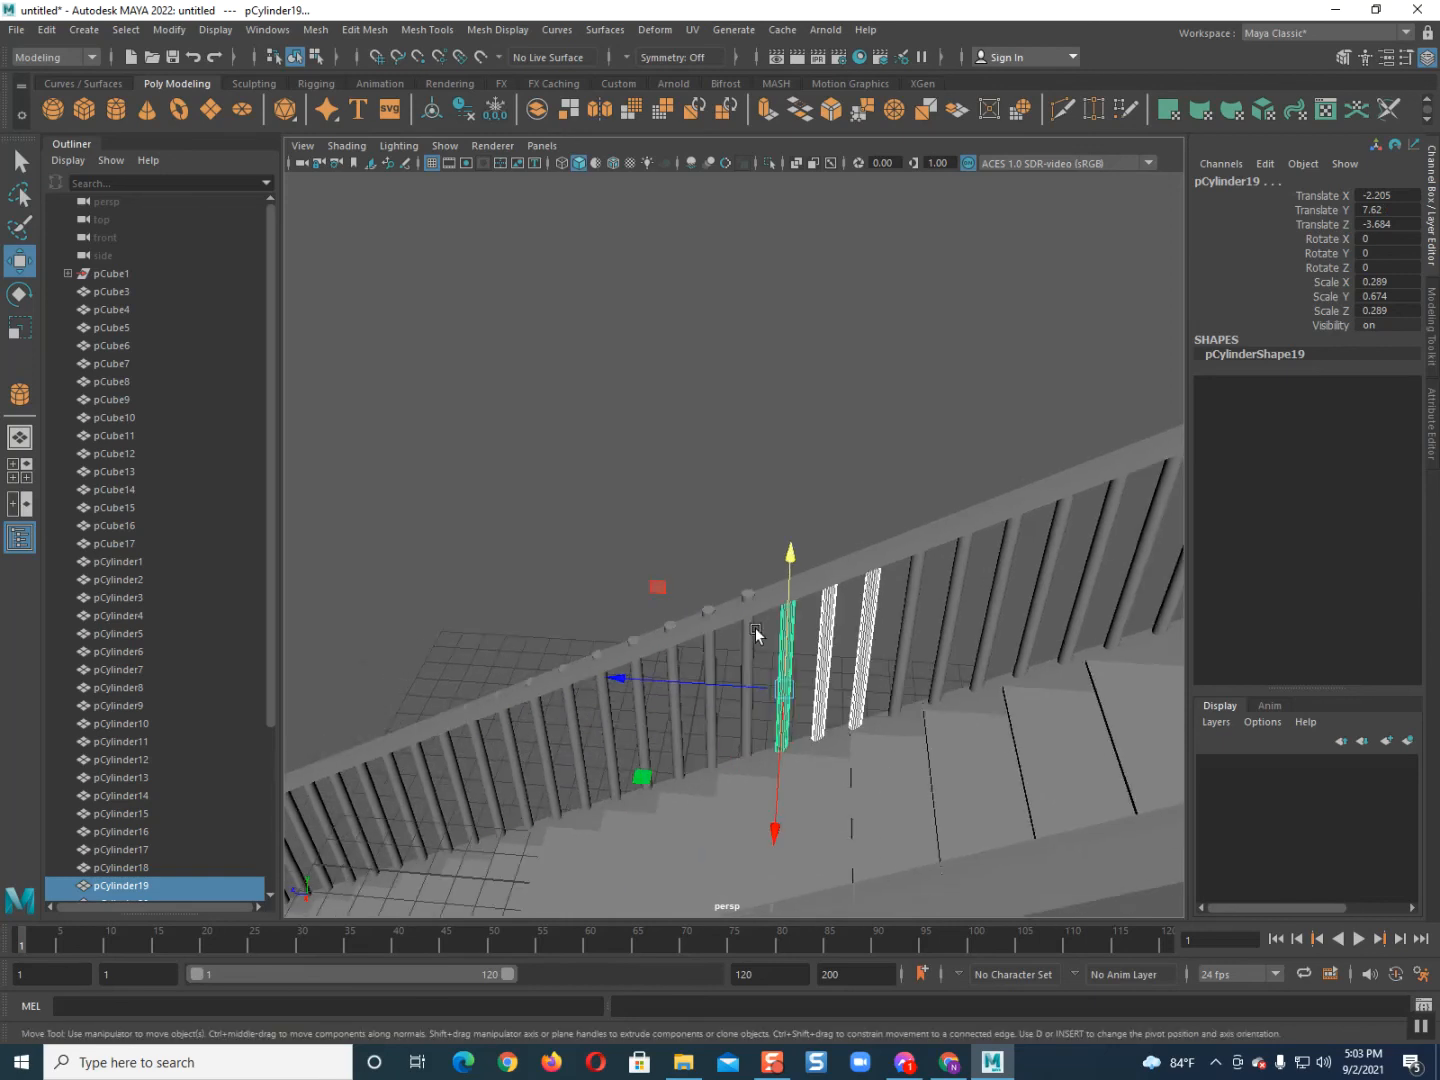
left_click(749, 599)
left_click(706, 613, "shift")
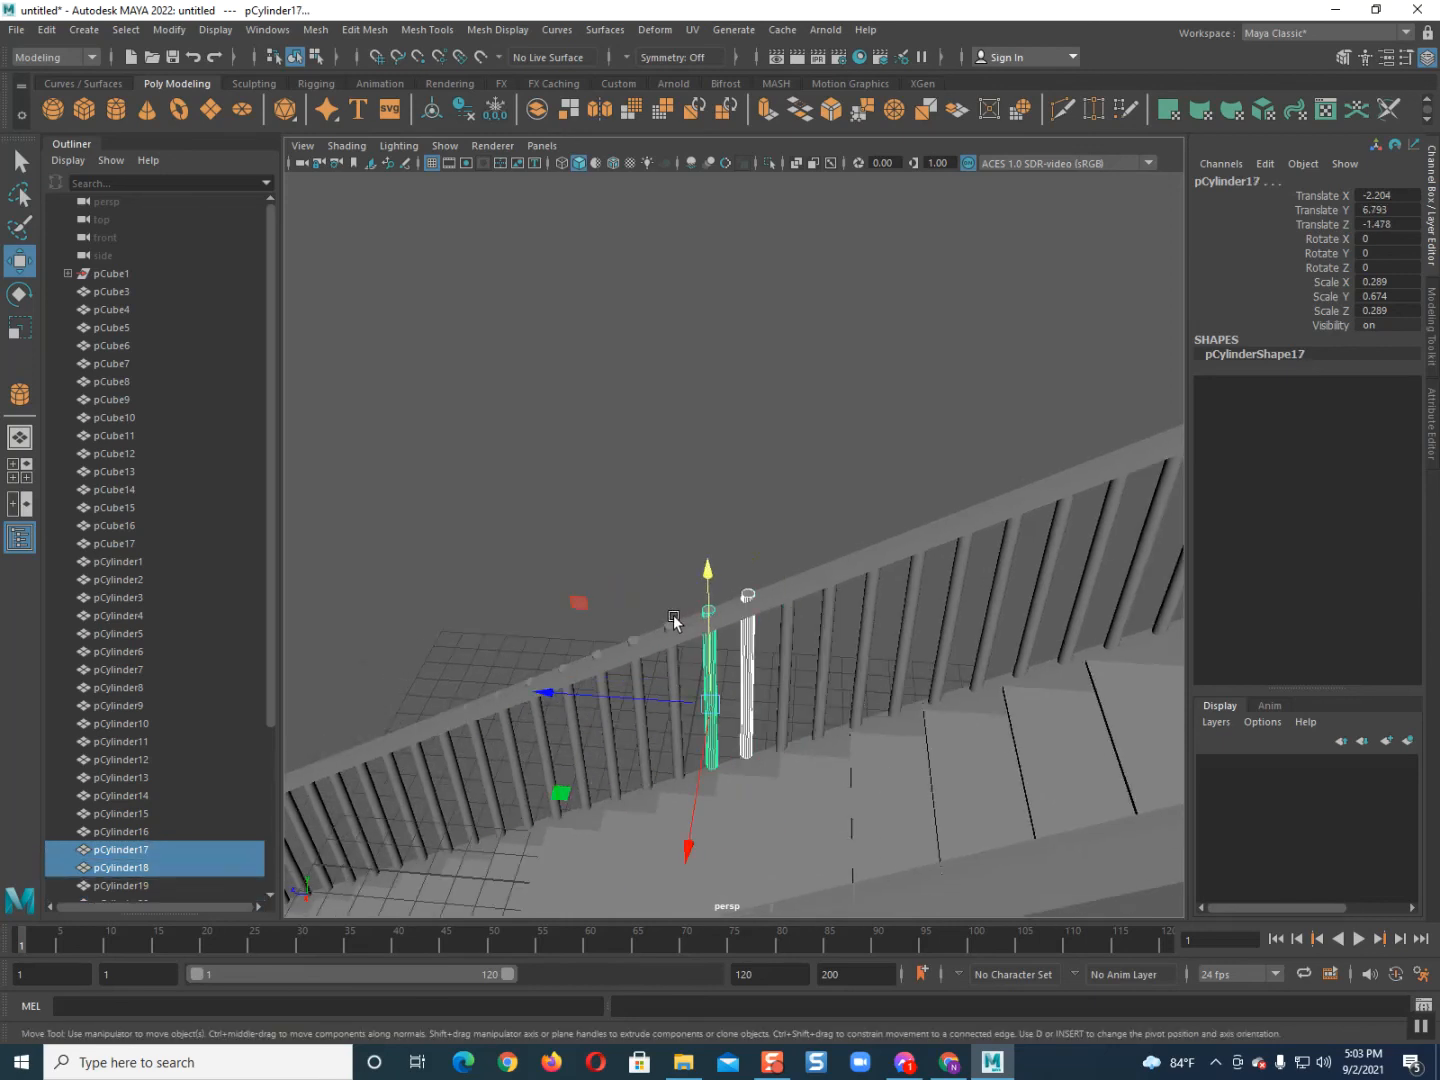
left_click(671, 627, "shift")
left_click(635, 640, "shift")
left_click(592, 658, "shift")
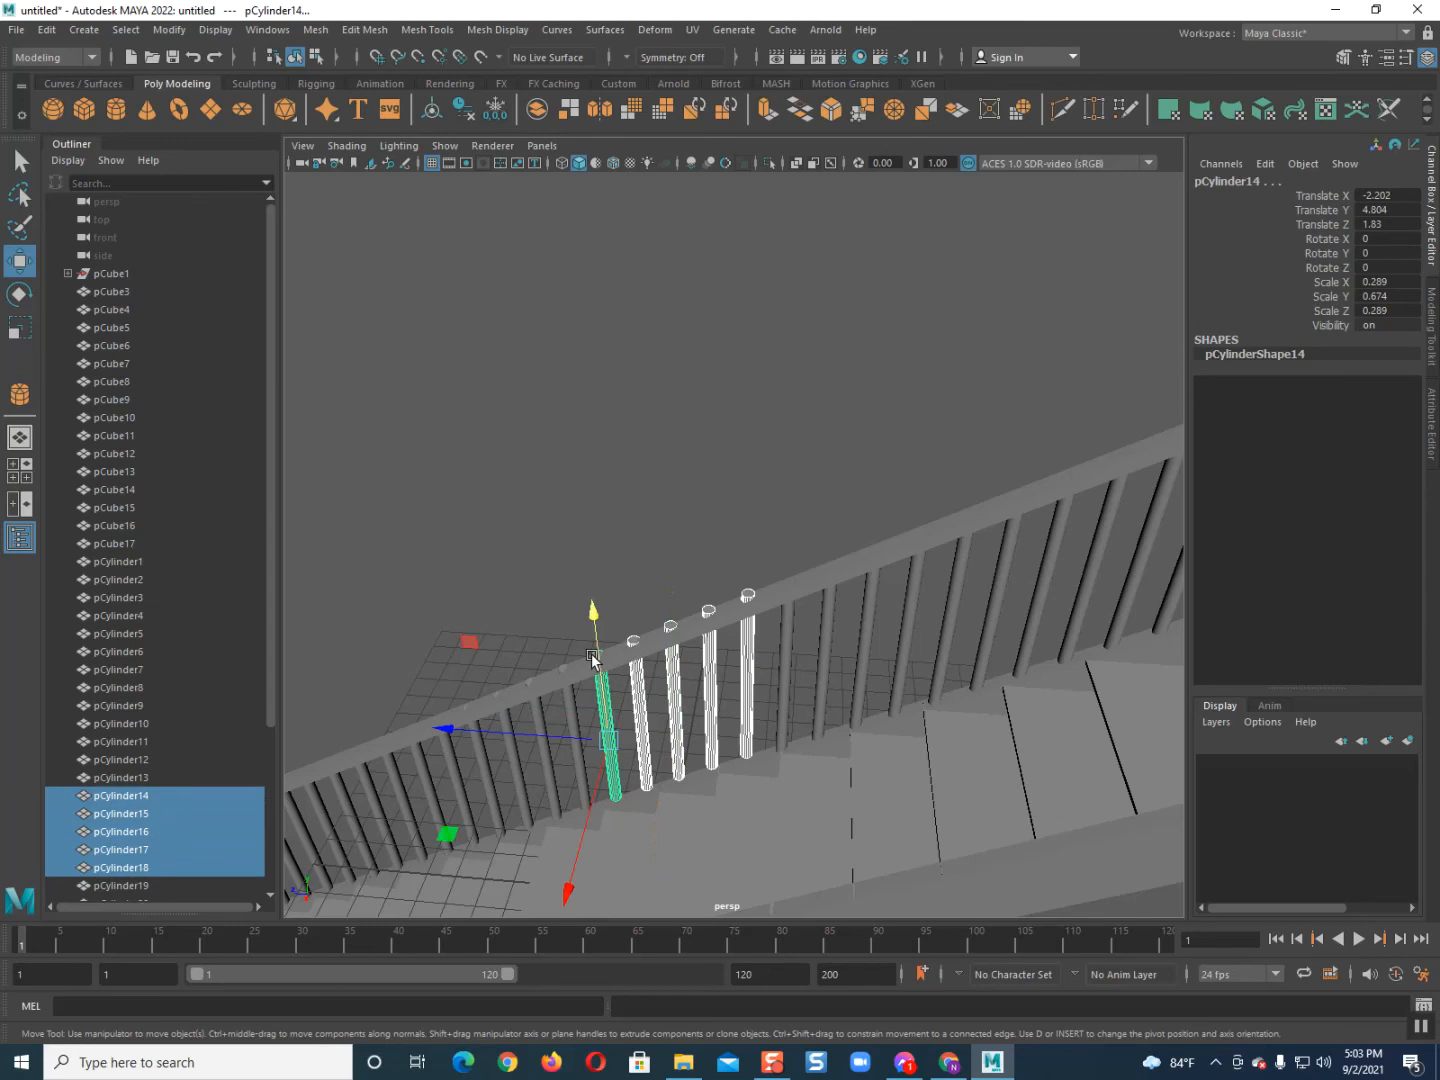
left_click(563, 669, "shift")
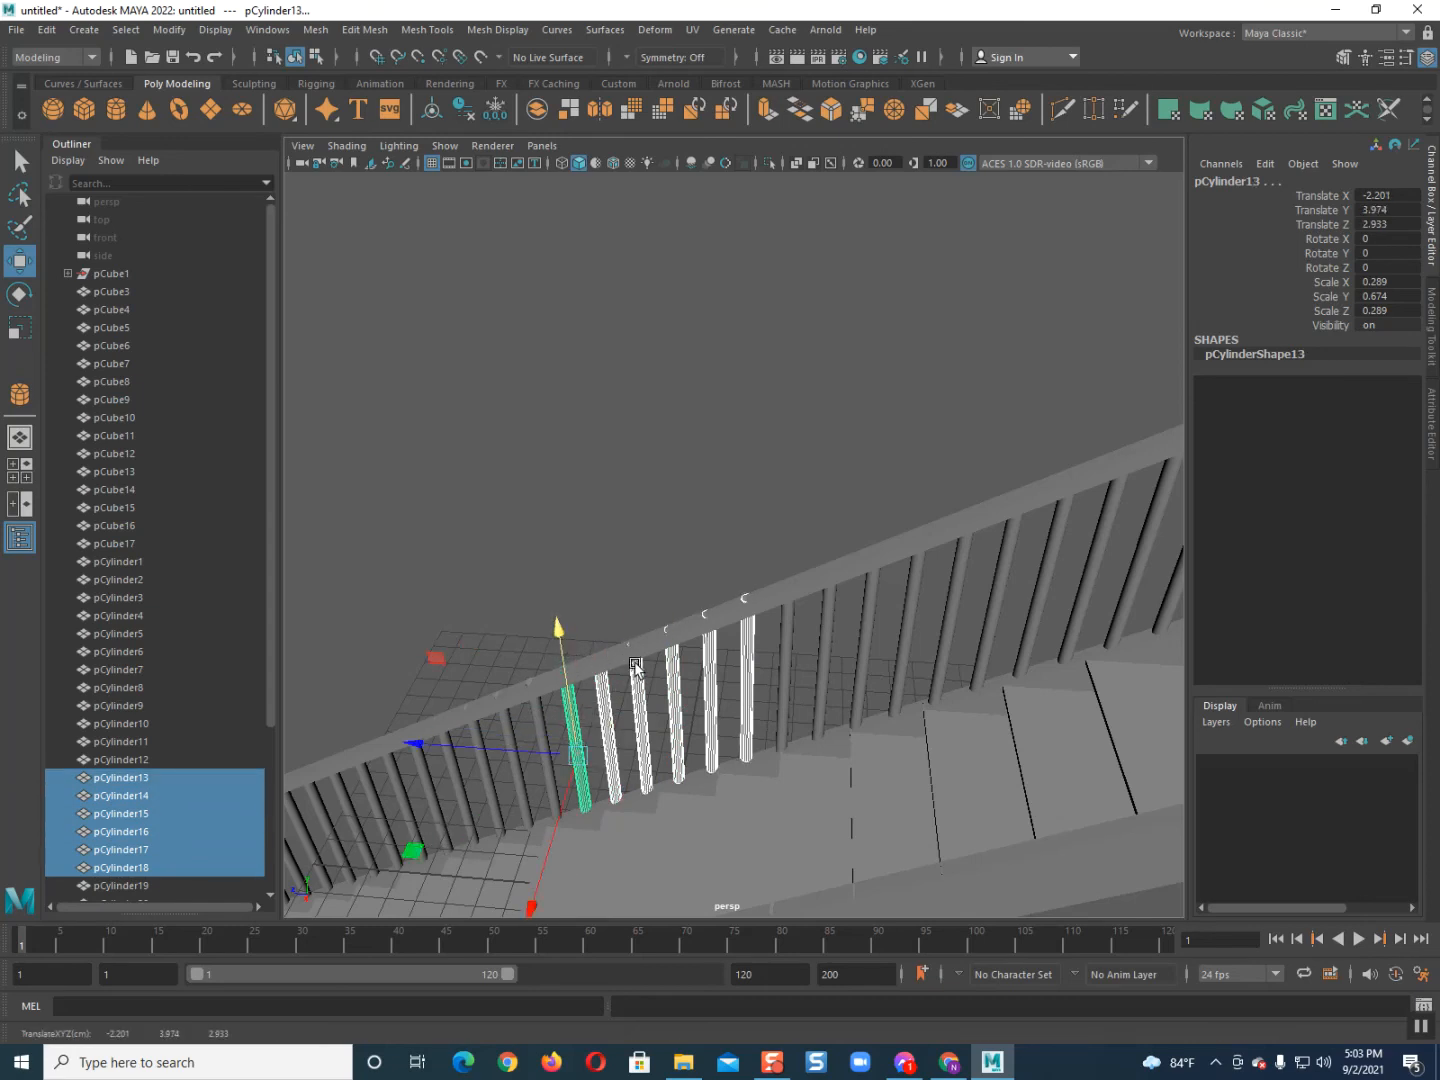
Step: Drop the lowest posts from the selection one by one, lowering the rest to about Y 4.49, 5.04 and 5.67 for each lowest selected post
left_click(581, 712, "shift")
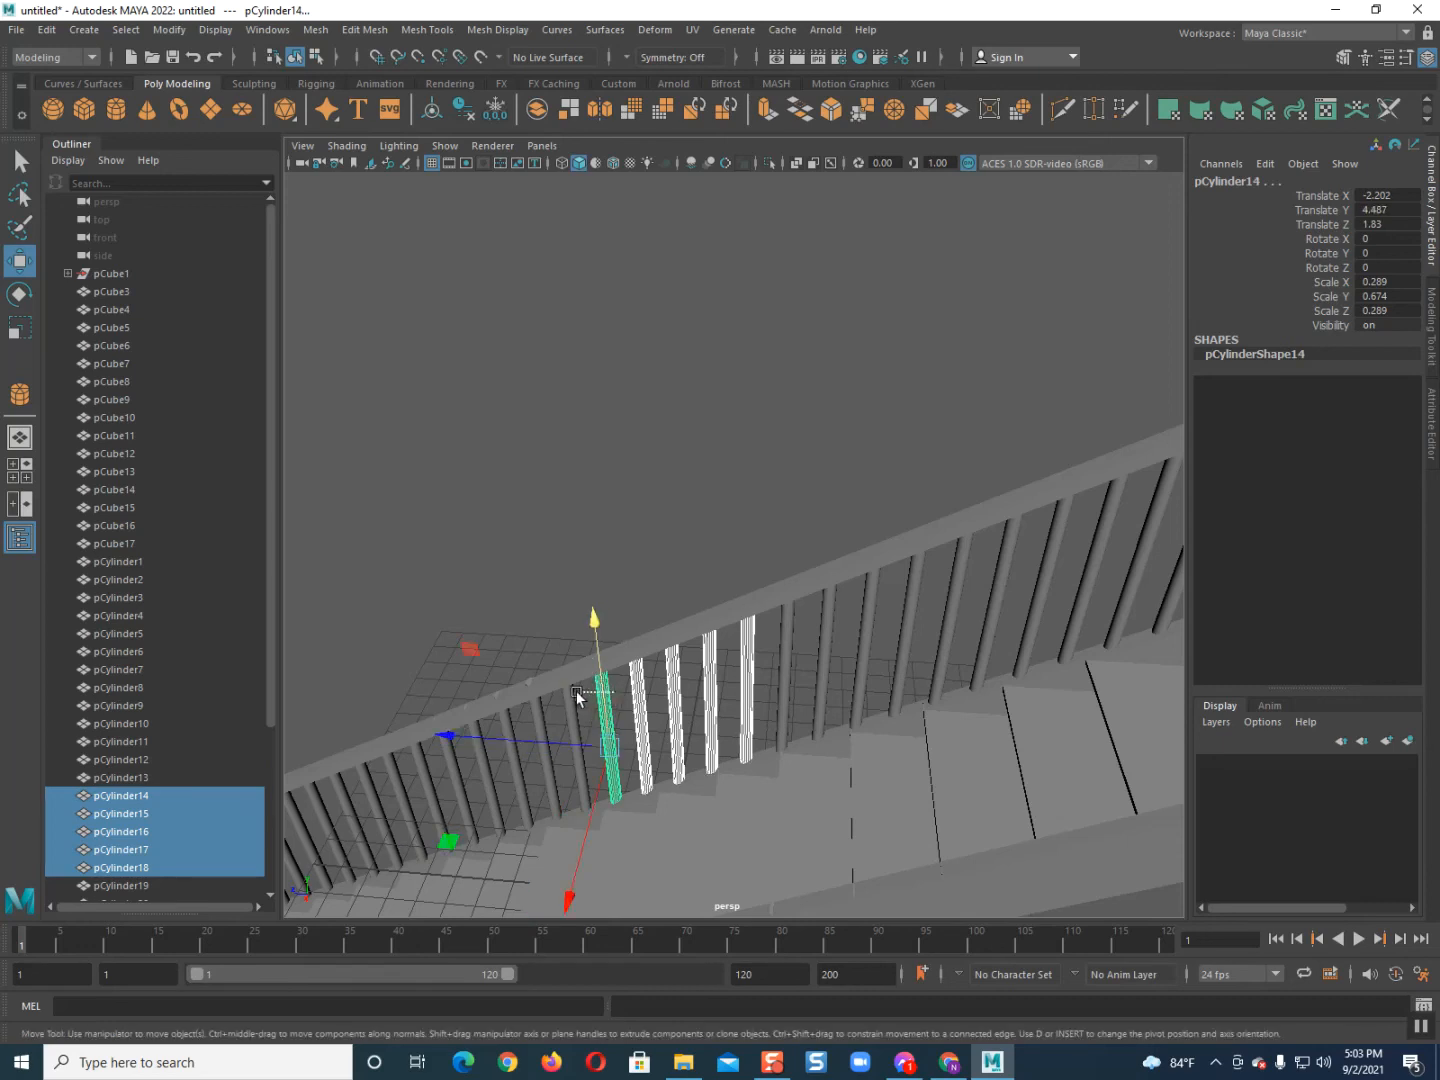
left_click(601, 692, "shift")
left_click_drag(636, 684, 679, 684)
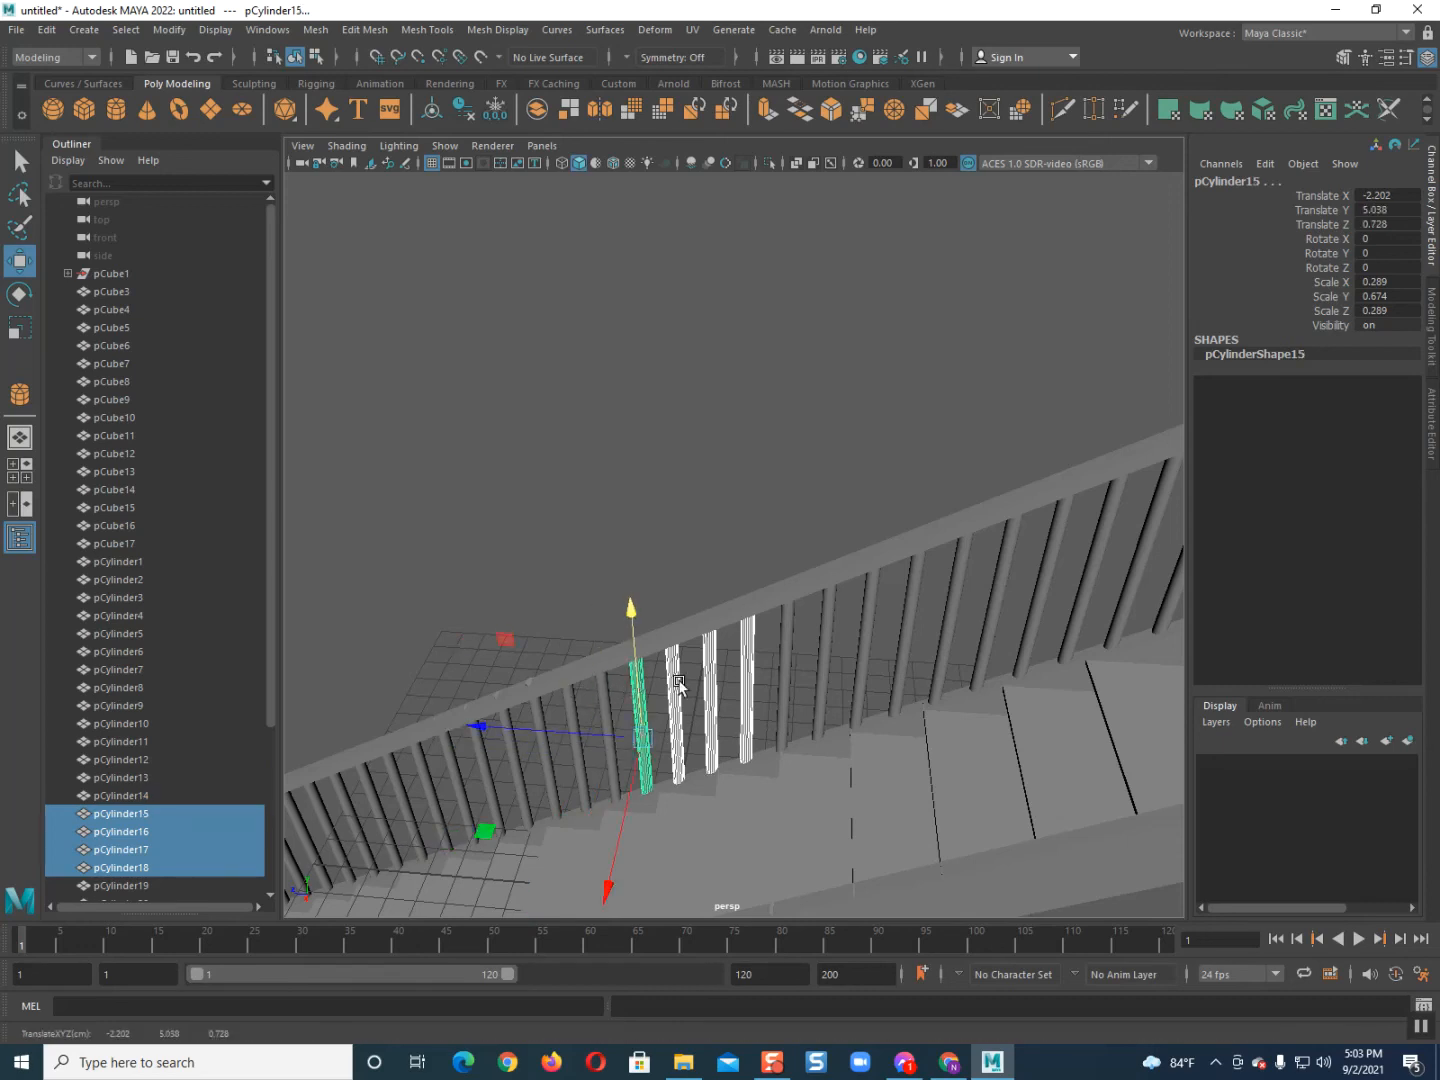
left_click(630, 686, "shift")
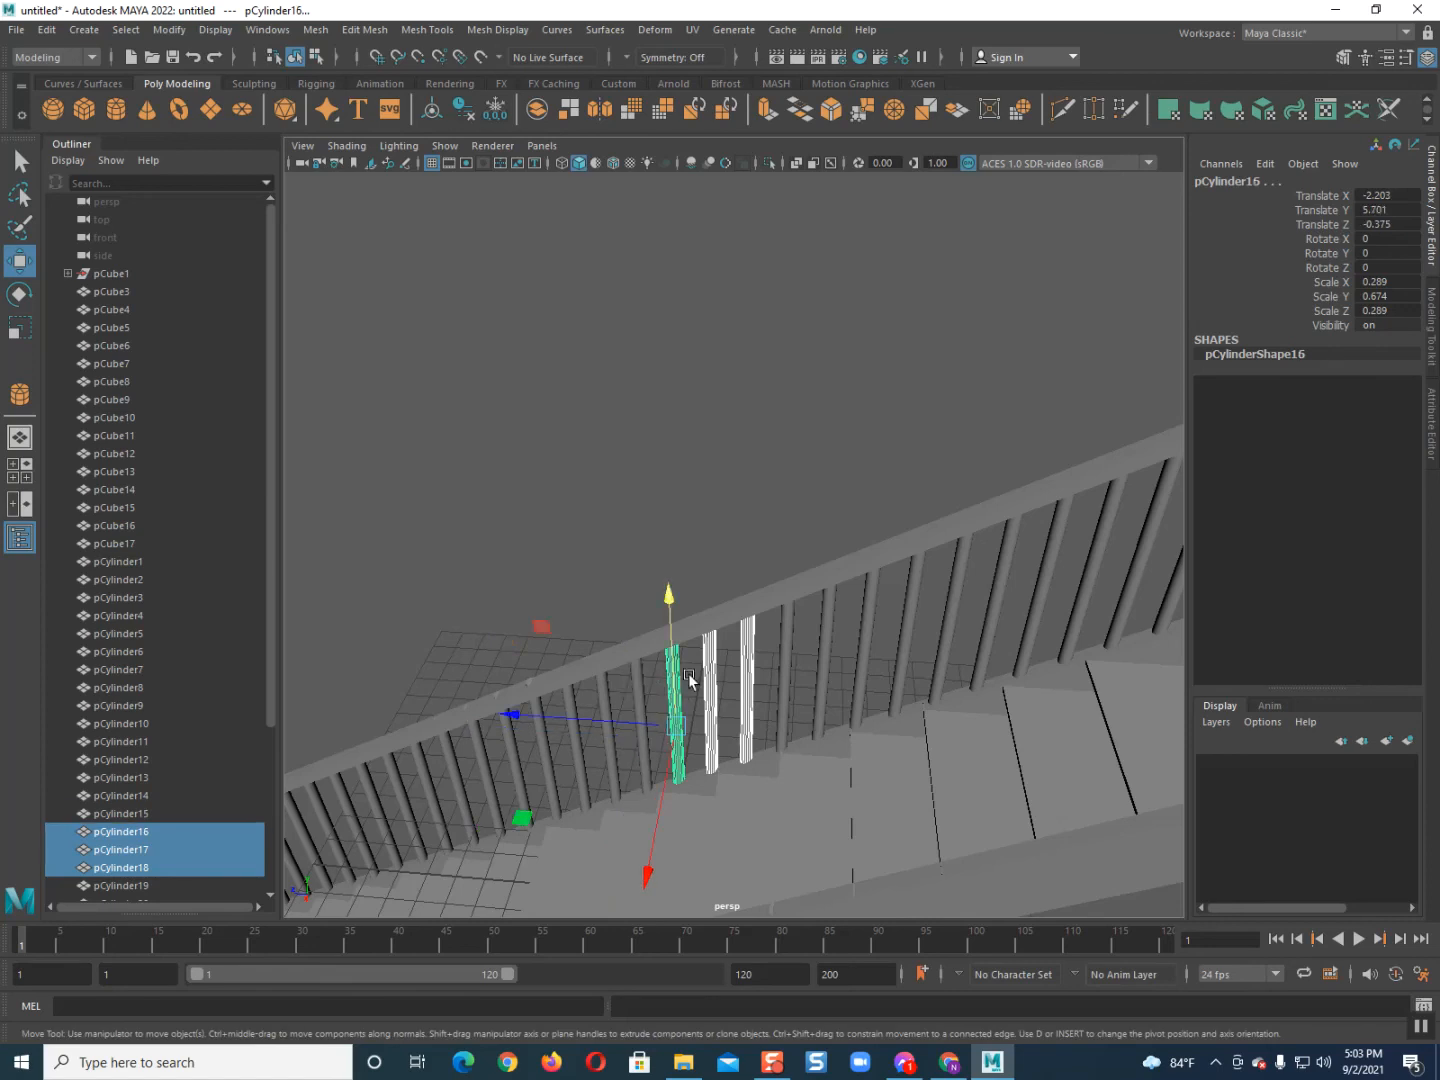
left_click_drag(671, 662, 671, 669)
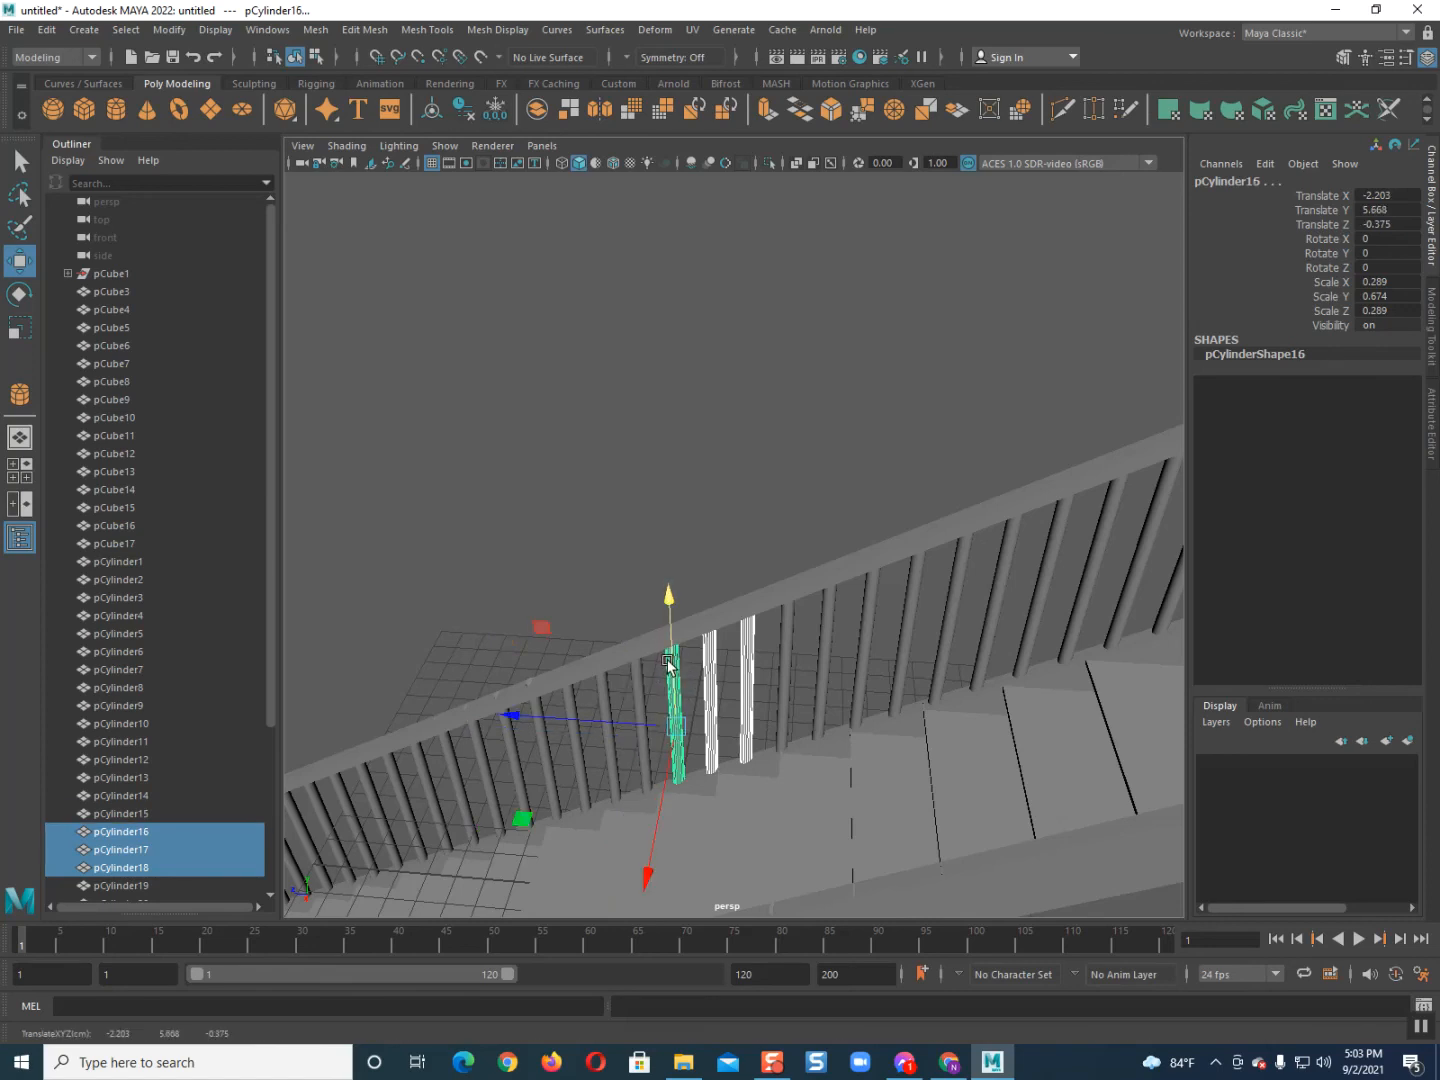
Step: Lower the remaining protruding posts on the lower stairs one at a time until their tops sit beneath the handrail
left_click(605, 579)
right_click_drag(616, 672, 849, 511, "alt")
left_click(863, 540)
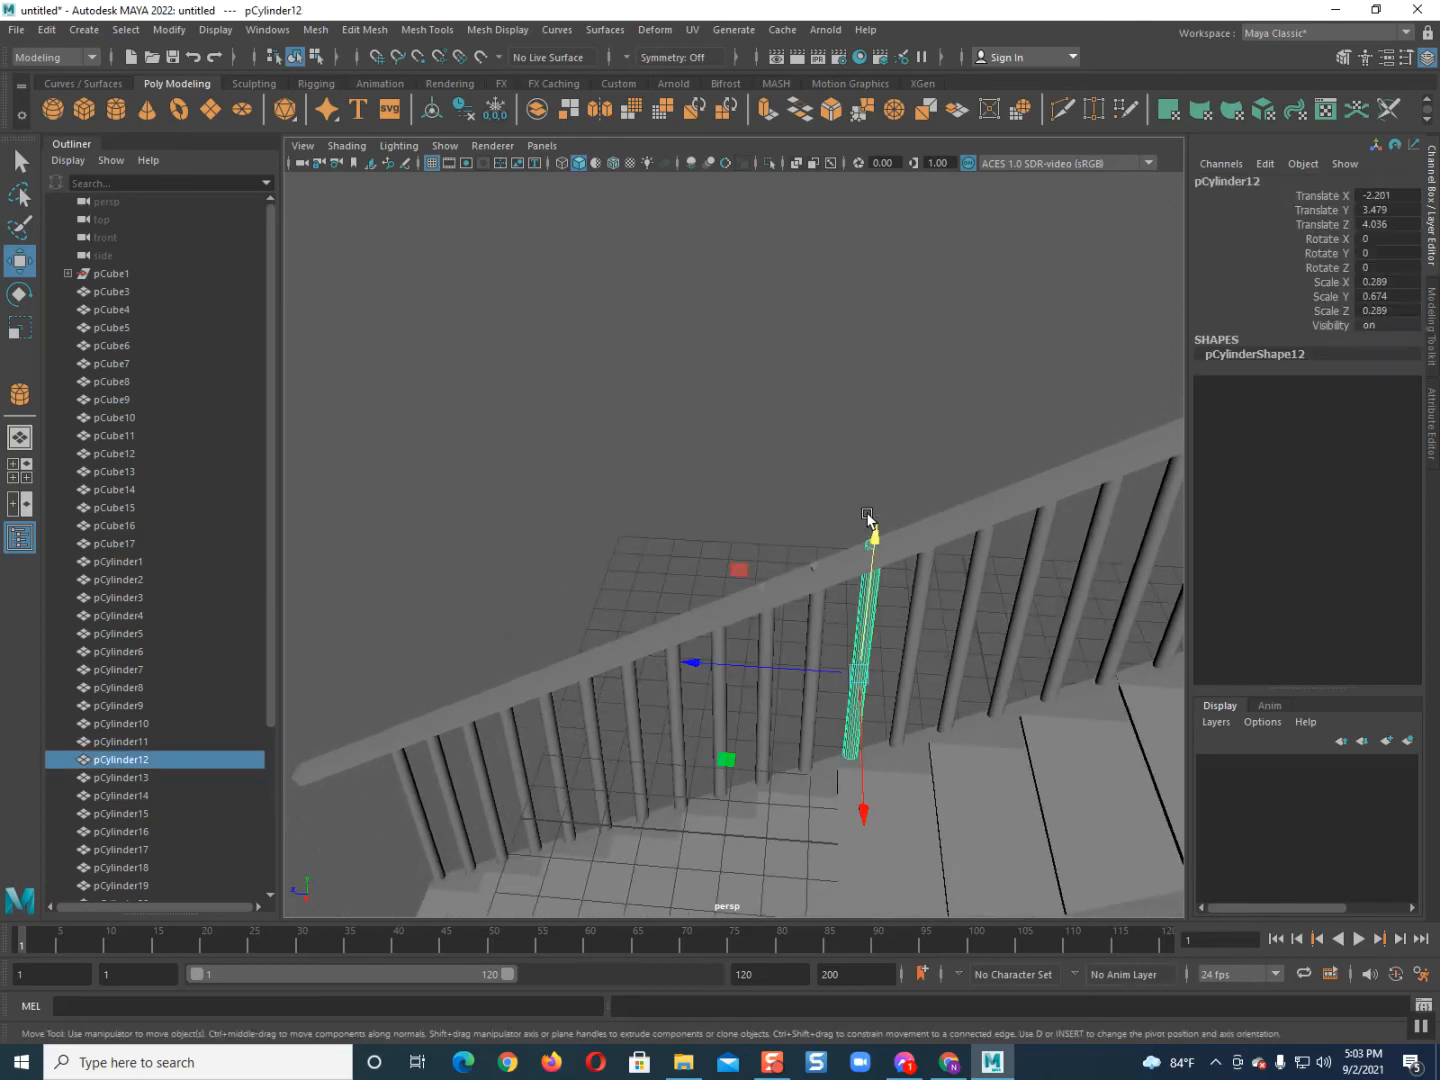
left_click_drag(869, 530, 718, 626)
left_click(812, 566)
left_click(762, 587)
left_click(718, 653)
left_click(645, 532)
Step: Hide the viewport grid and view the whole staircase
left_click_drag(645, 532, 885, 580, "alt")
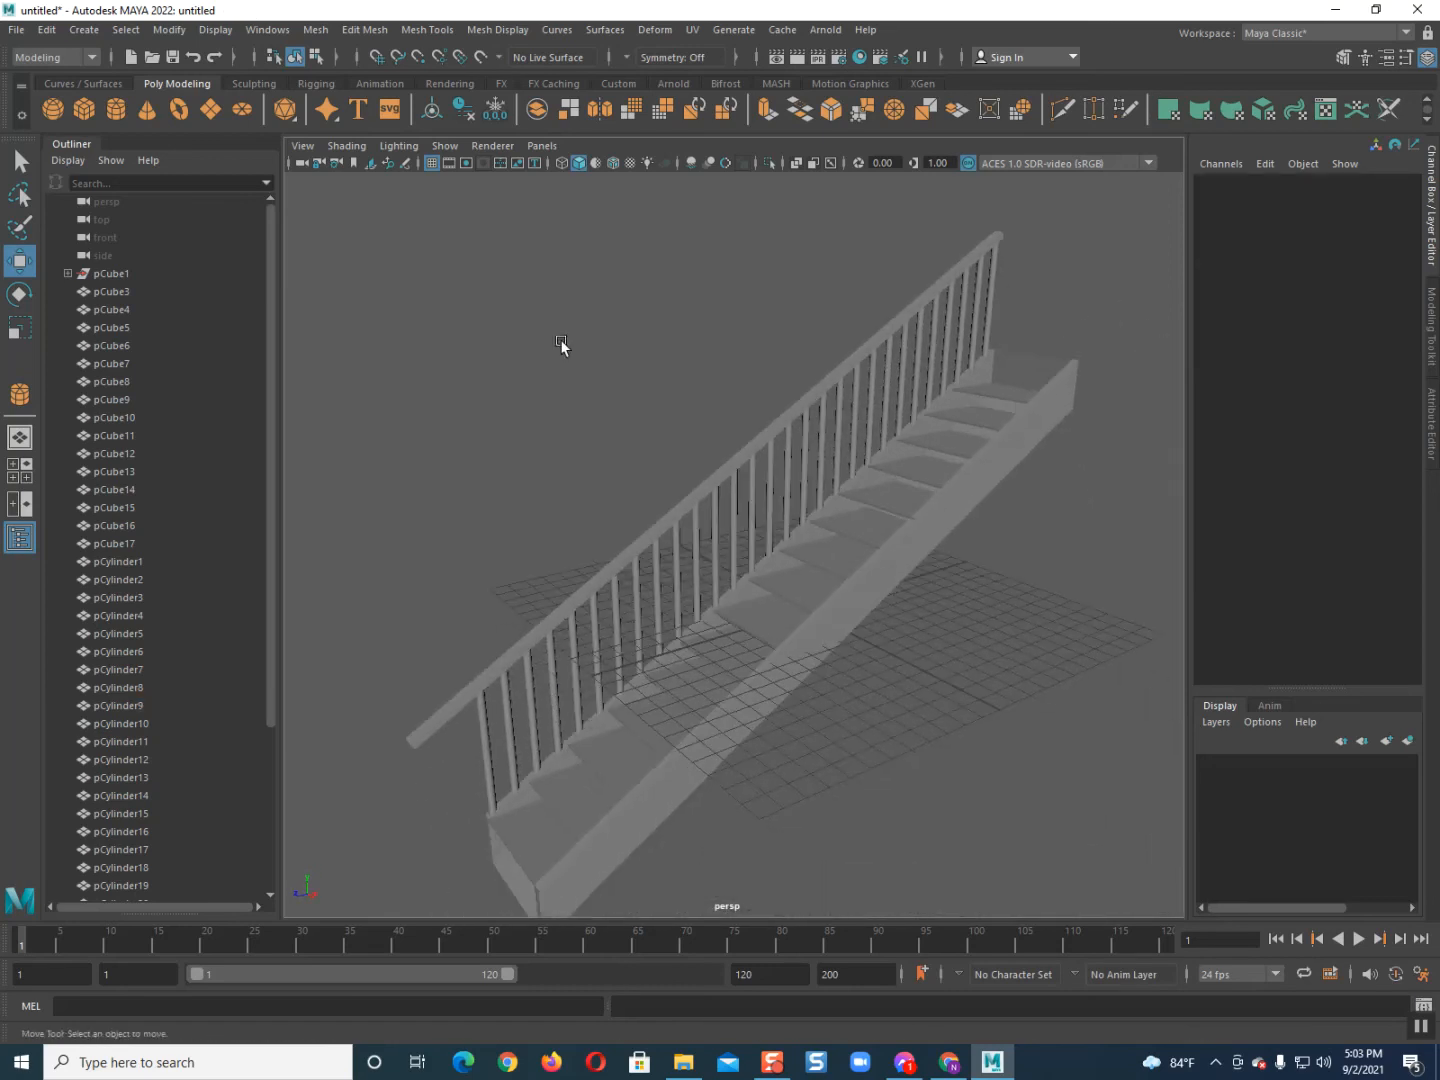
left_click(430, 162)
left_click_drag(581, 363, 607, 508, "alt")
Step: Select all the posts from pCylinder1 to pCylinder29 and combine them into a single mesh
scroll(97, 581, "down", 4)
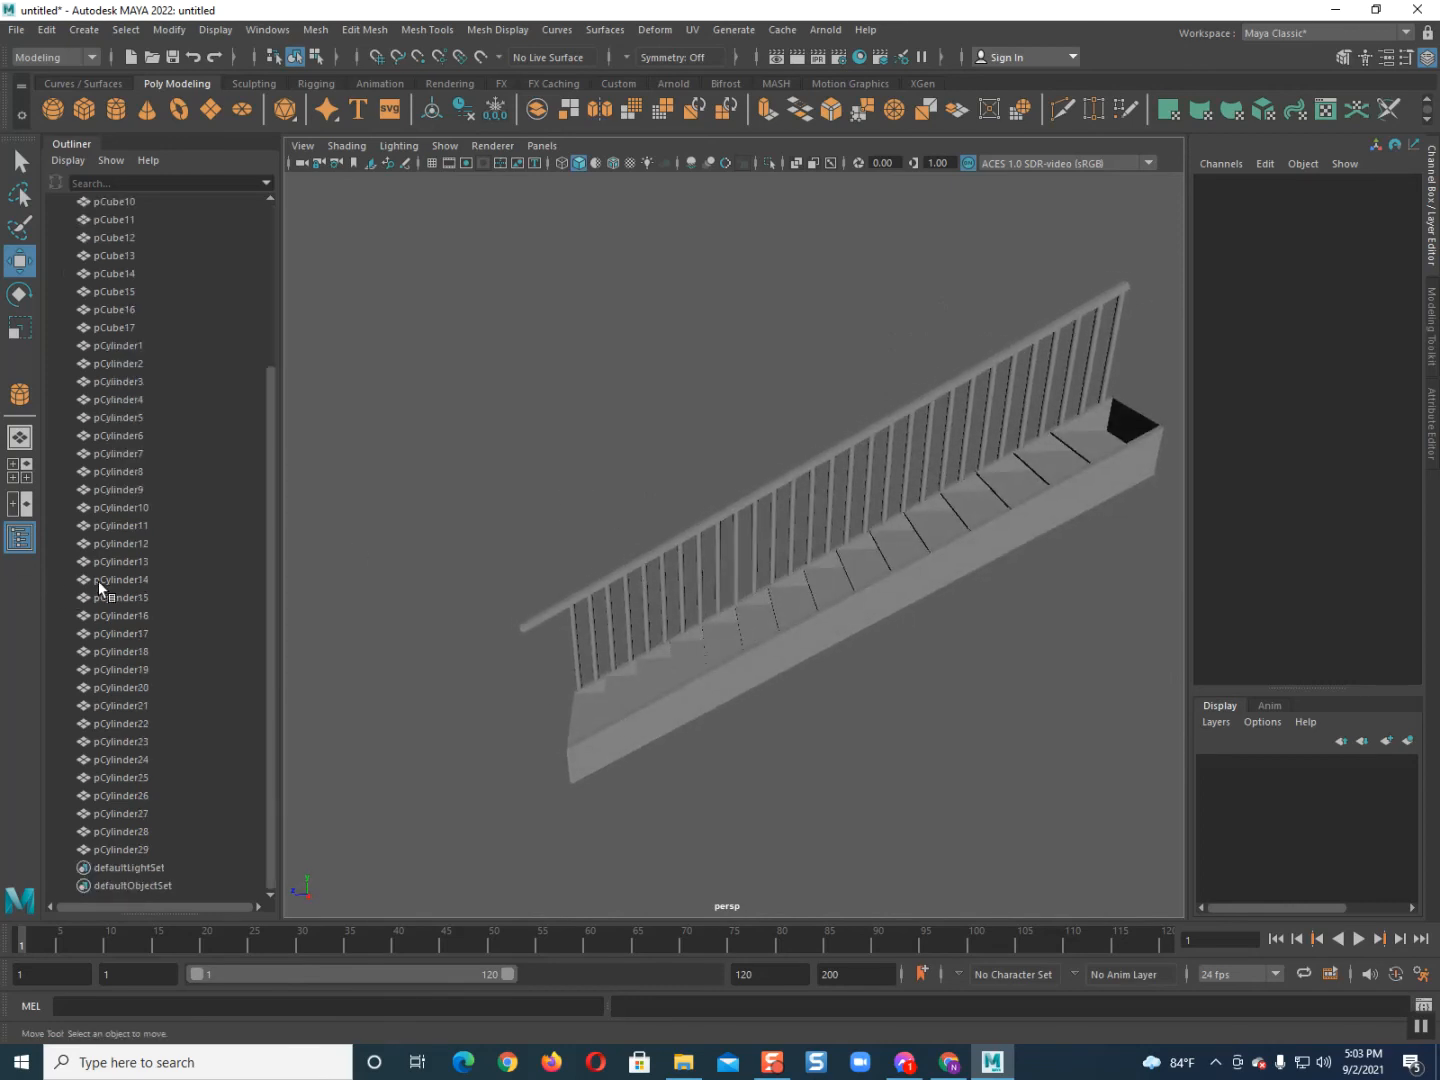
left_click(107, 346)
left_click(130, 886, "shift")
left_click(149, 850, "shift")
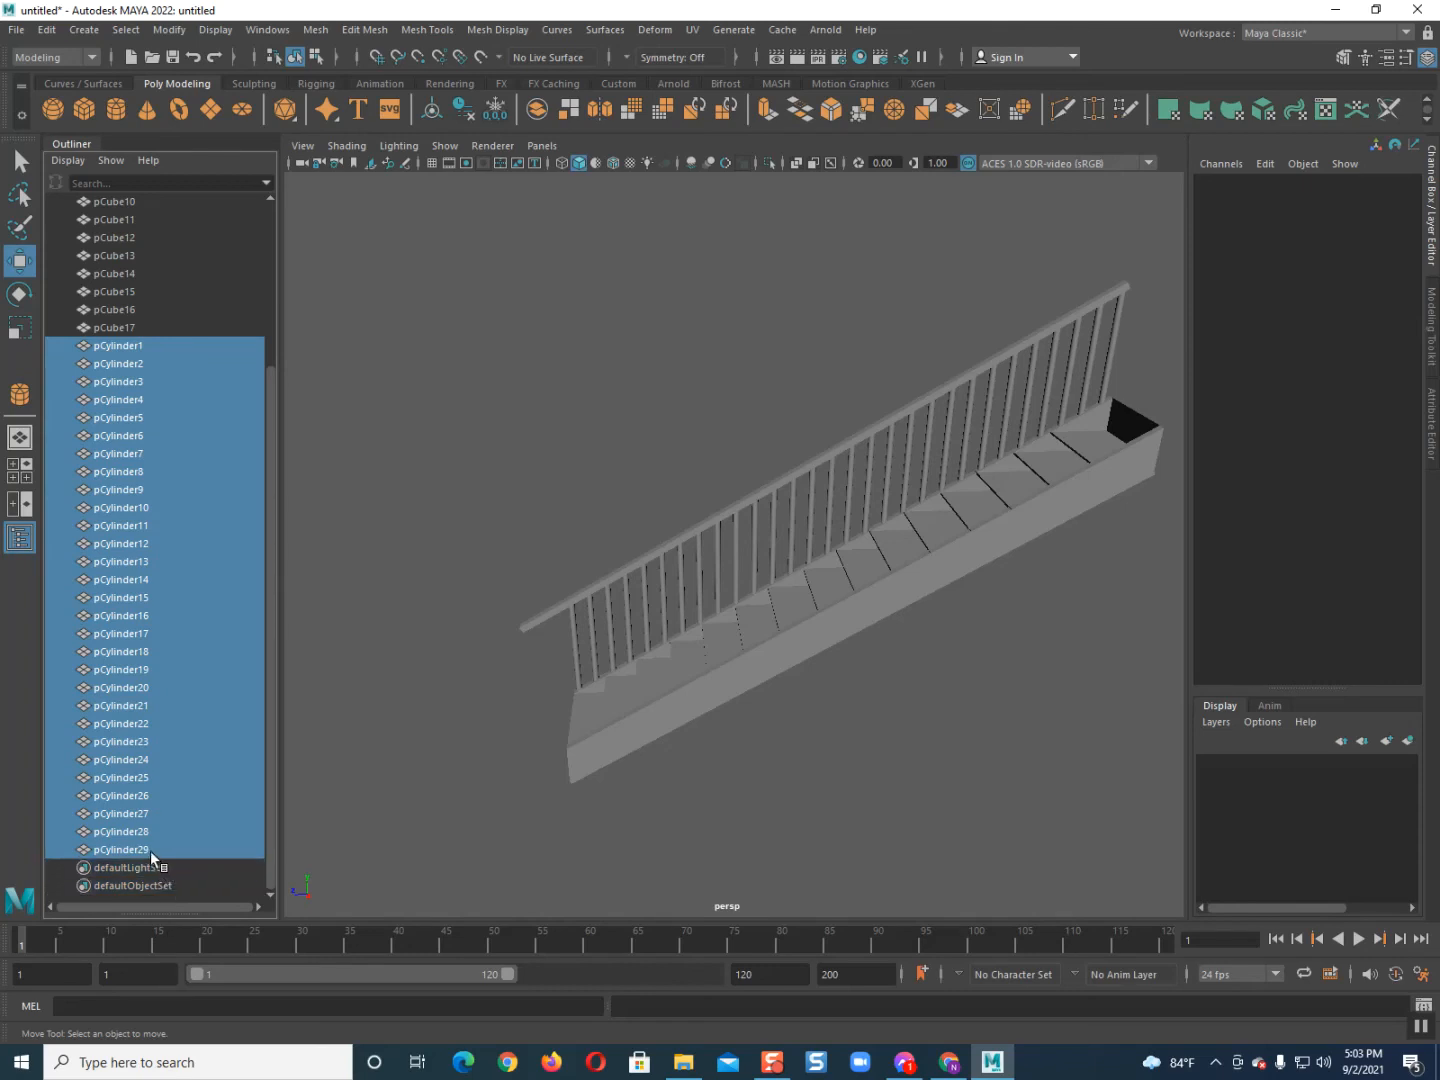
left_click_drag(843, 607, 803, 630, "alt")
right_click_drag(803, 630, 951, 571, "alt")
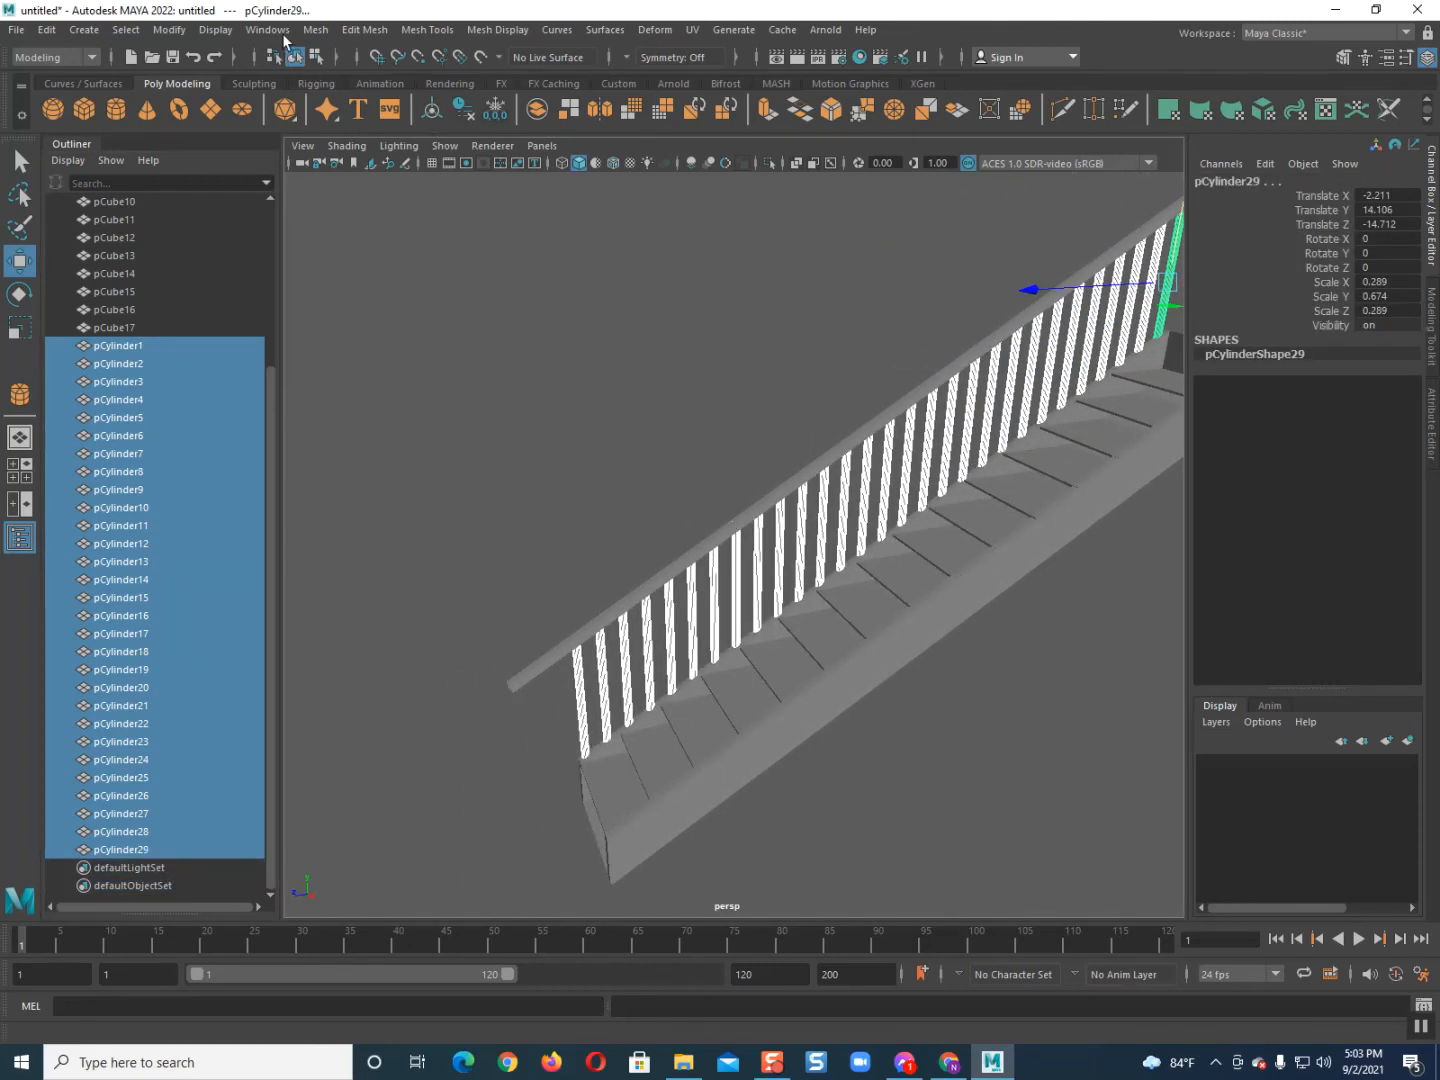
left_click(315, 29)
left_click(340, 90)
scroll(644, 500, "down", 4)
left_click_drag(644, 499, 640, 502, "alt")
left_click(617, 546)
Step: Select the handrail's lower end face and pull it back along the rail to just past the first post
scroll(652, 586, "up", 2)
middle_click_drag(653, 587, 611, 508, "alt")
scroll(640, 512, "down", 4)
left_click_drag(640, 512, 658, 436, "alt")
scroll(761, 371, "up", 4)
left_click(677, 439)
right_click_drag(678, 439, 678, 489)
left_click_drag(645, 468, 760, 472, "alt")
left_click(674, 488)
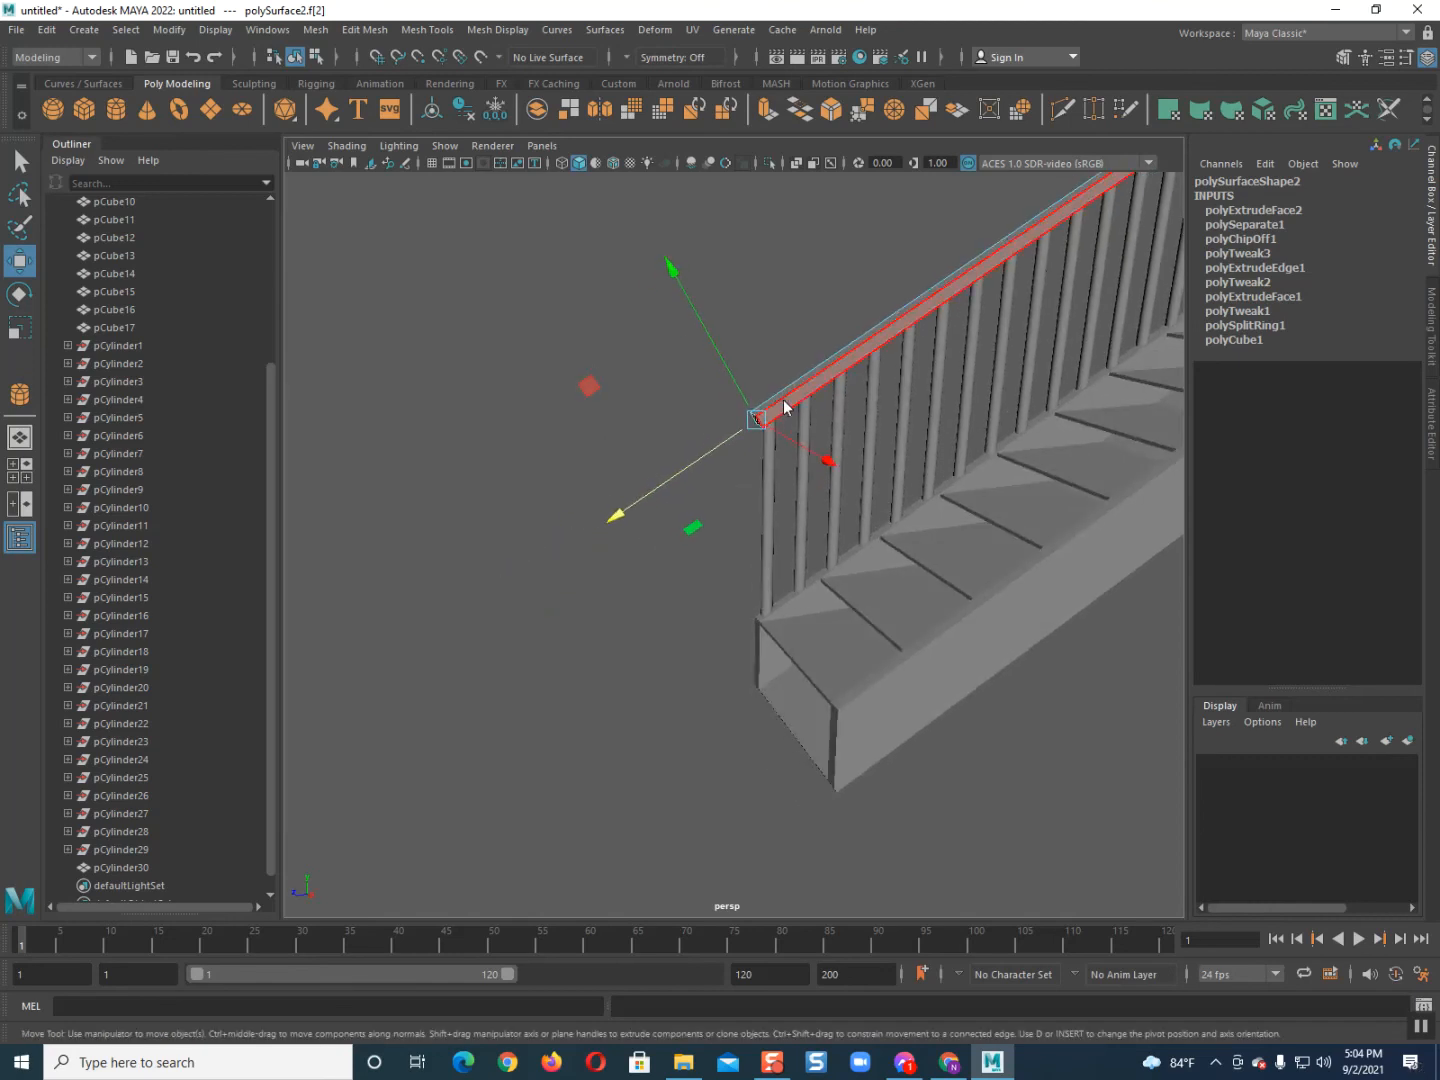
Step: Return the handrail to object mode, deselect it and bring the whole staircase into view
right_click_drag(784, 408, 813, 341)
left_click(770, 336)
scroll(786, 355, "down", 4)
middle_click_drag(804, 379, 700, 451, "alt")
scroll(741, 480, "down", 4)
left_click_drag(780, 517, 859, 580, "alt")
scroll(797, 509, "down", 4)
scroll(859, 579, "up", 5)
middle_click_drag(858, 579, 817, 614, "alt")
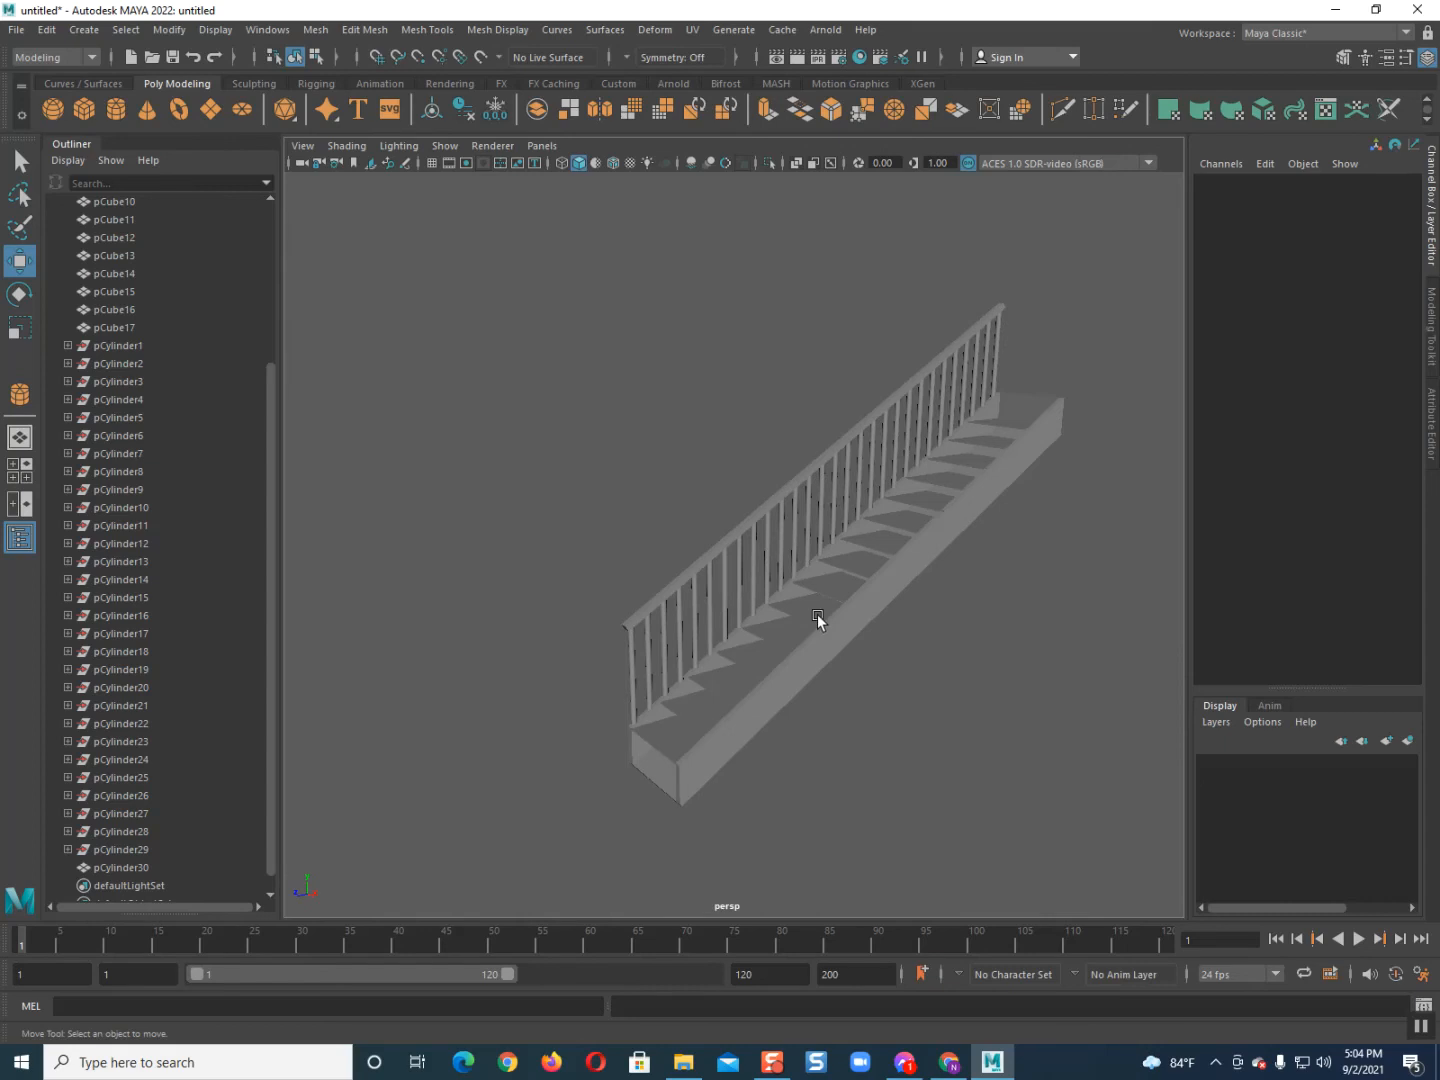
Step: Save the scene as "stair" in Maya Binary format in the E:\maya project folder
key("ctrl+s")
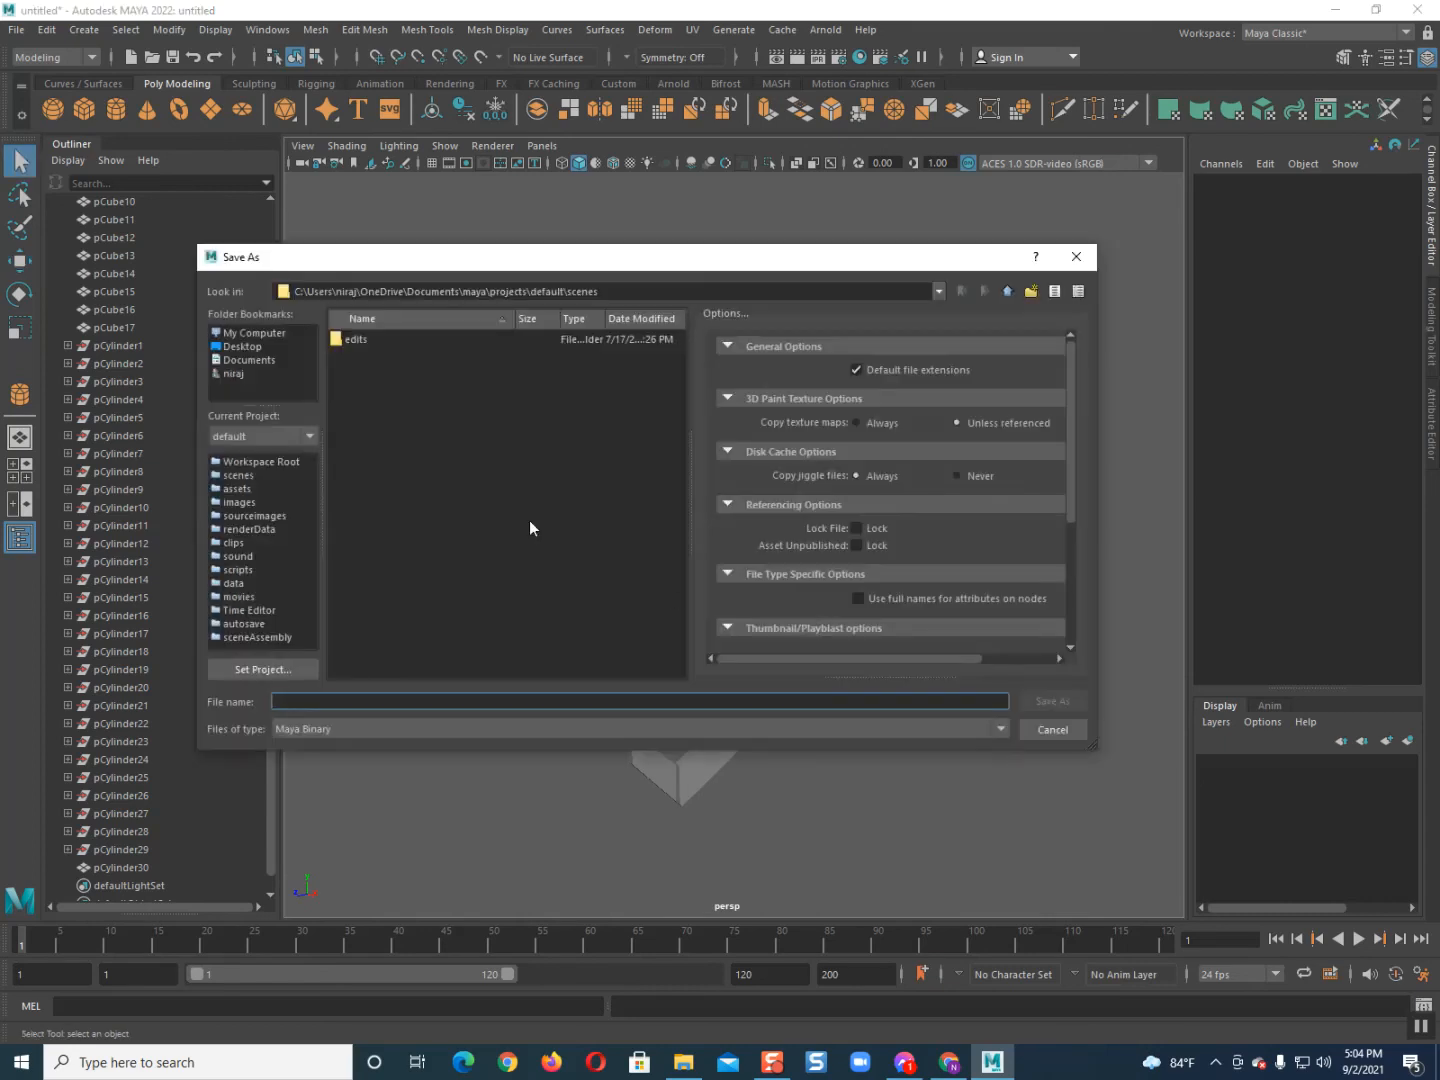
left_click(275, 335)
double_click(363, 353)
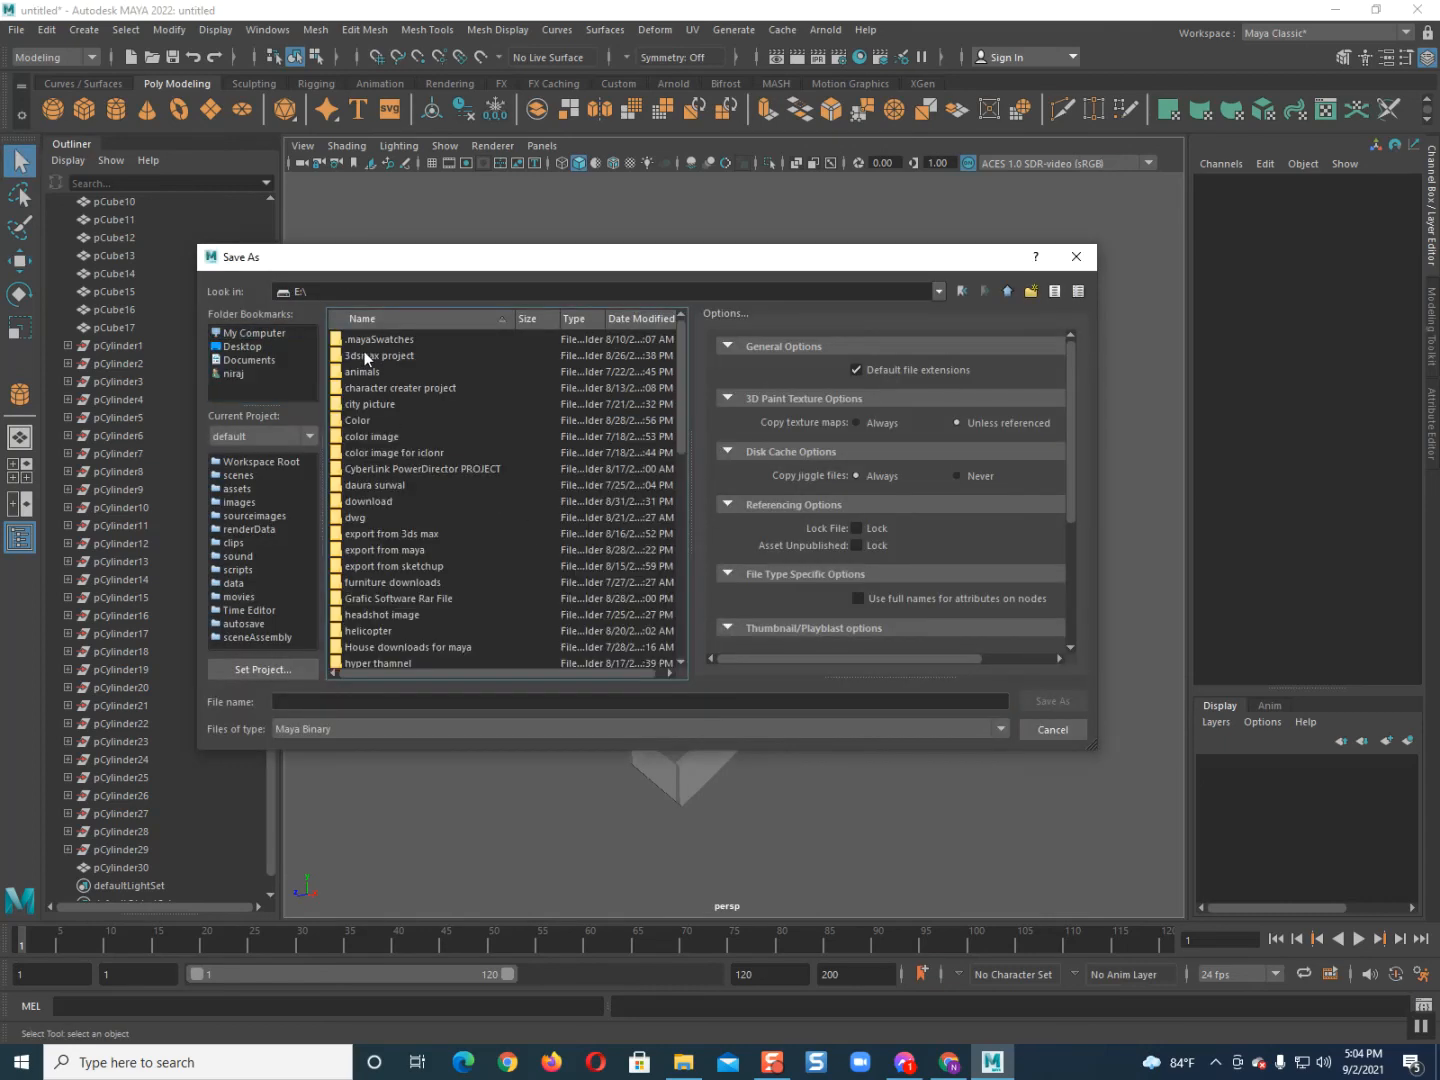
scroll(378, 514, "down", 3)
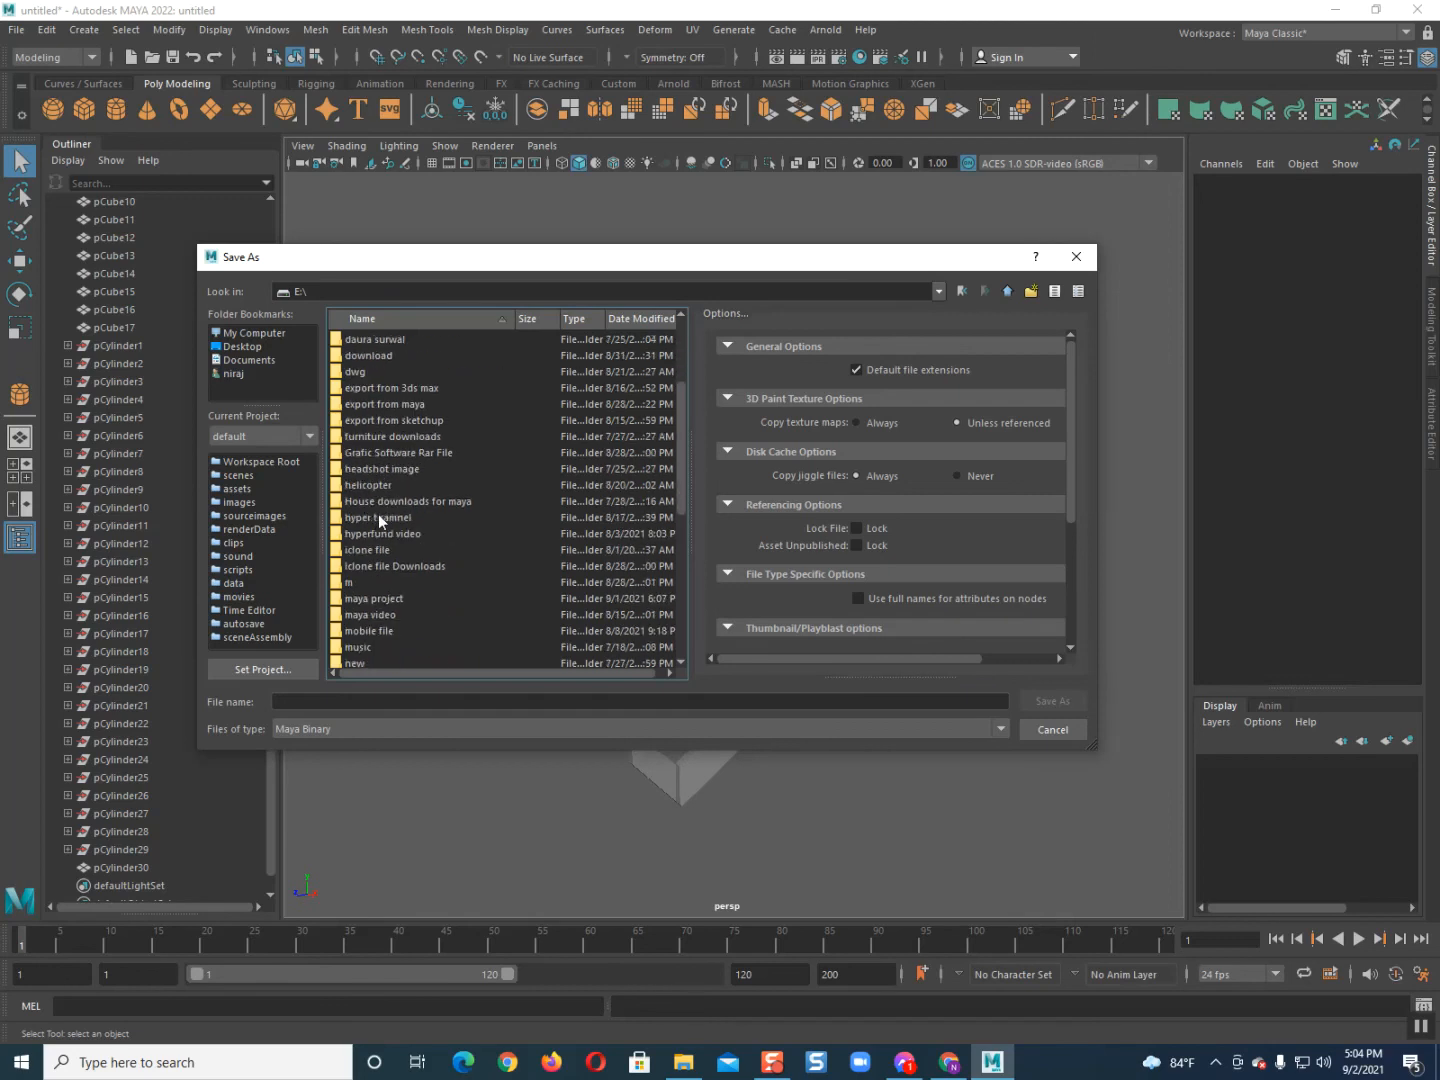
double_click(361, 599)
left_click(405, 698)
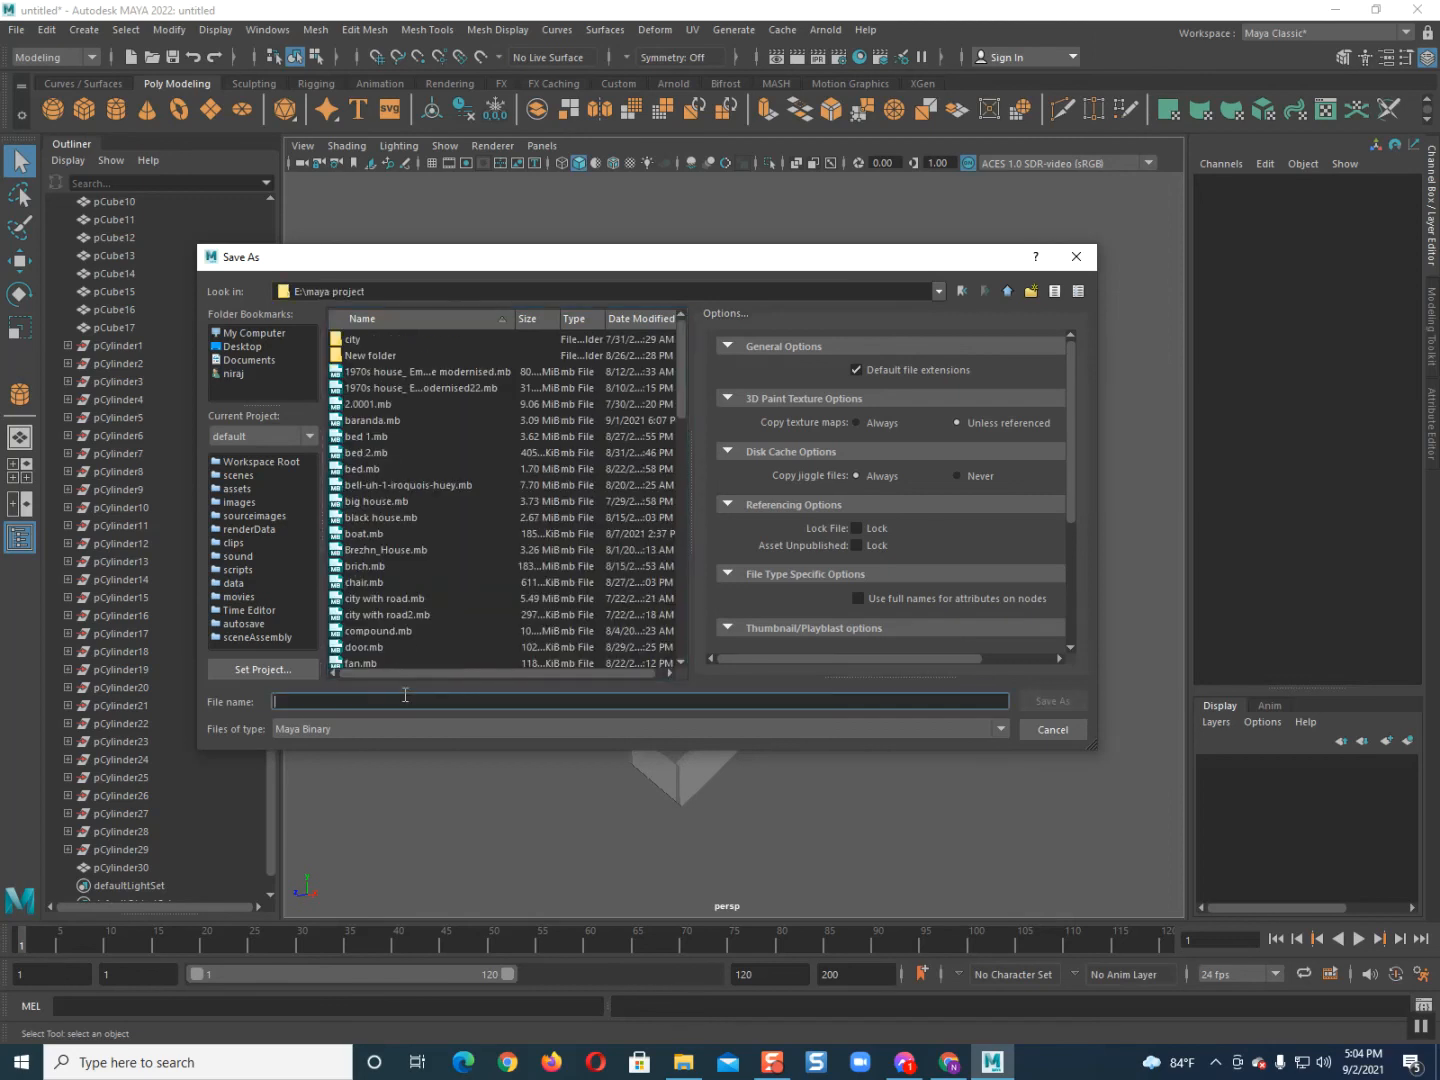
type("st")
key("Return")
key("w")
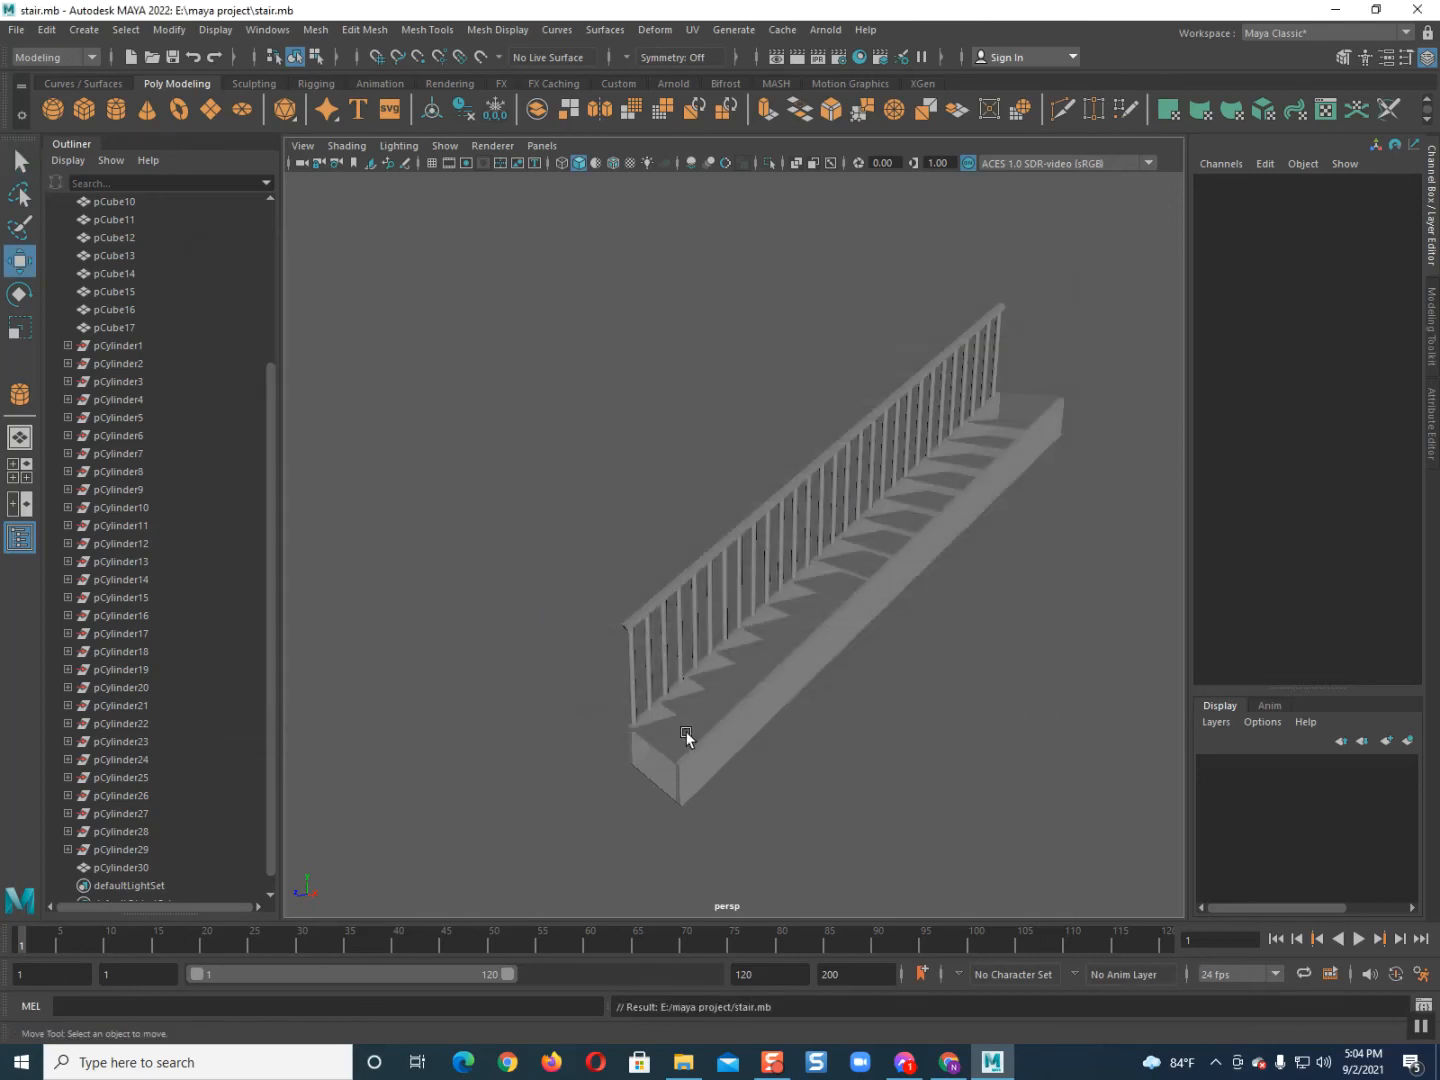
Step: Select all the stair treads from the lowest to the topmost and combine them into a single mesh
scroll(703, 730, "up", 2)
middle_click_drag(703, 731, 691, 699, "alt")
scroll(743, 698, "up", 5)
mouse_move(692, 700)
left_mouse_down("alt")
mouse_move(743, 698)
mouse_move(687, 692)
mouse_move(688, 707)
left_mouse_up("alt")
scroll(743, 698, "down", 5)
left_click(661, 790)
left_click(707, 748, "shift")
left_click(748, 710, "shift")
left_click(771, 646, "shift")
left_click(796, 632, "shift")
left_click(819, 605, "shift")
left_click_drag(863, 567, 881, 552, "shift")
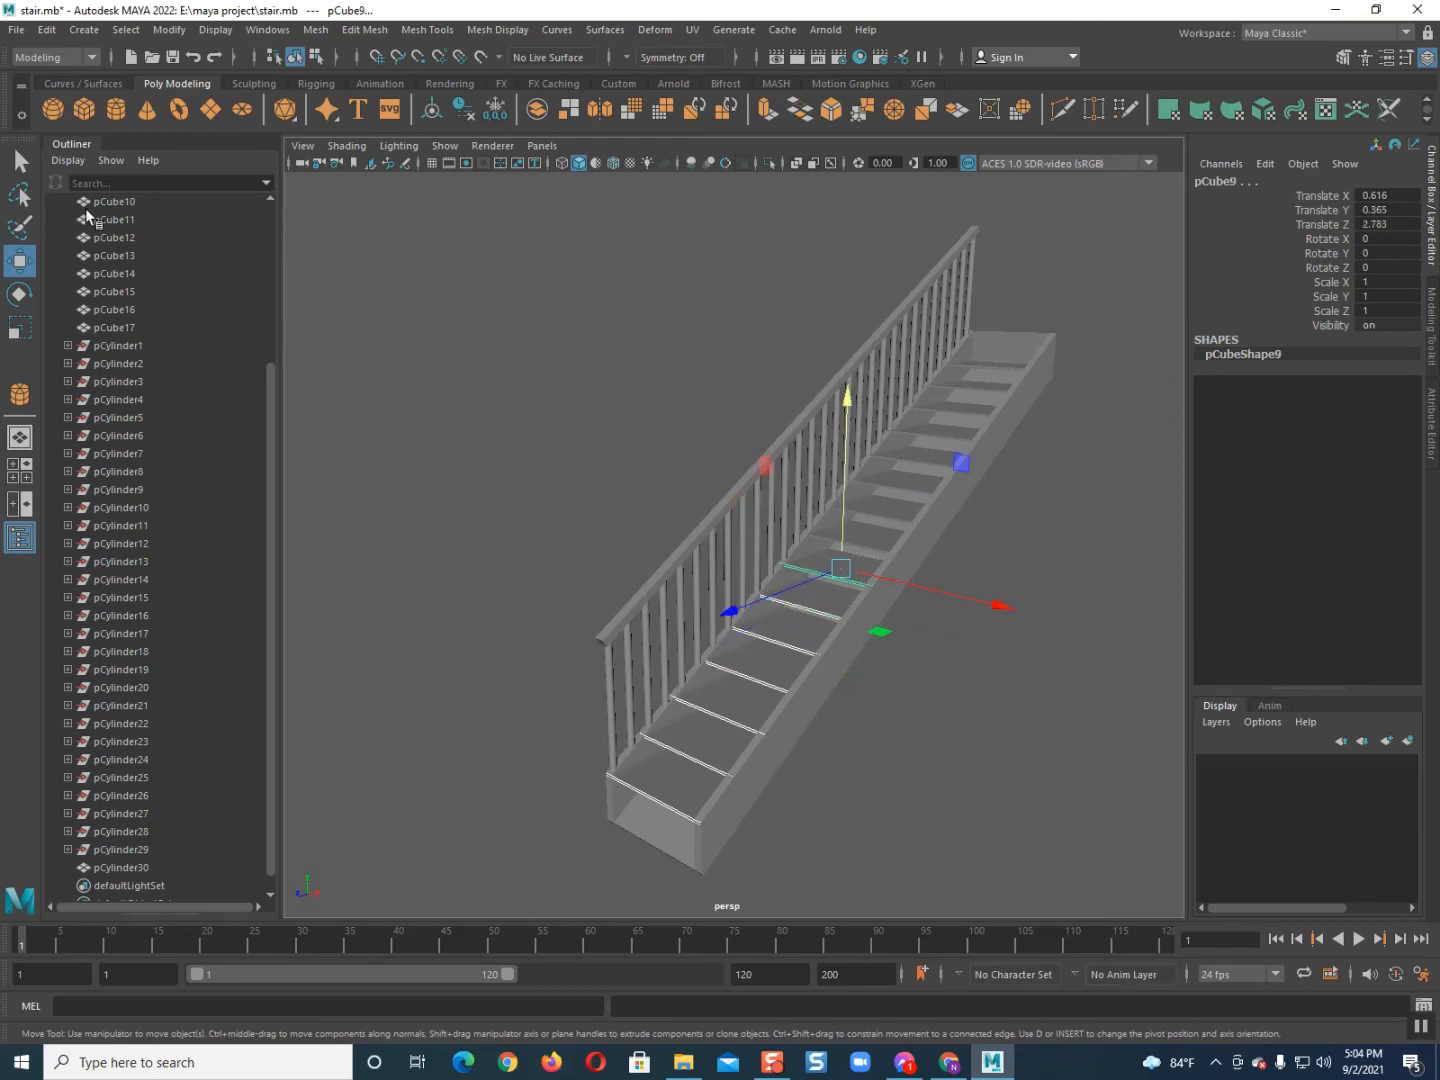
left_click(22, 160)
left_click(852, 523, "shift")
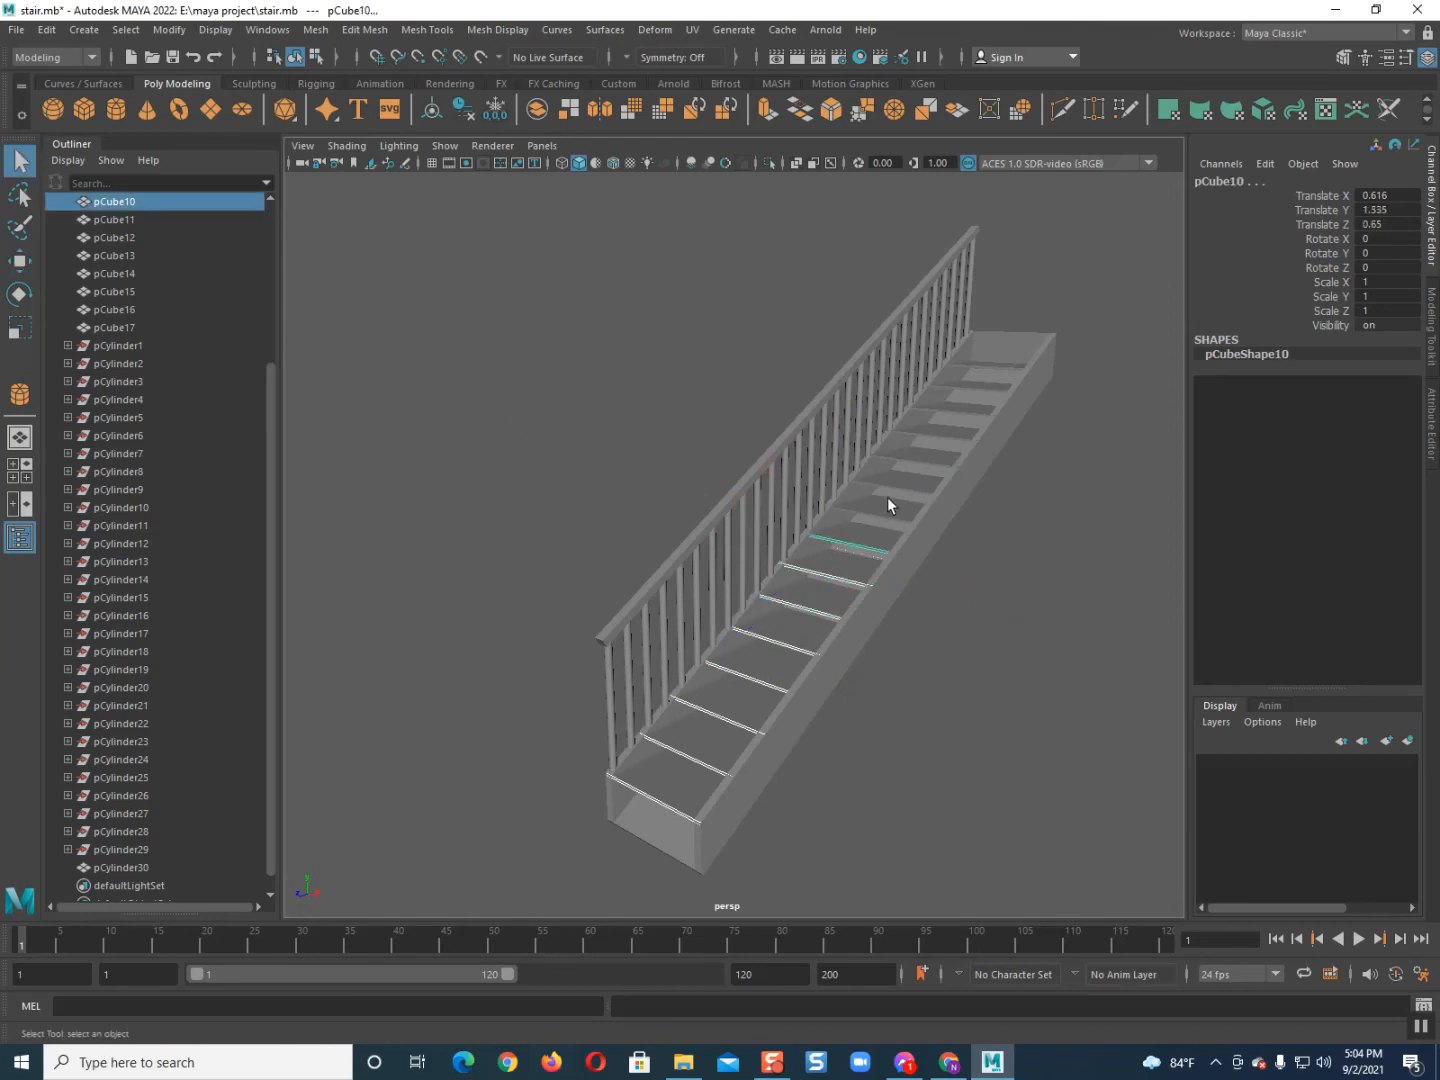
left_click(886, 497, "shift")
left_click(918, 465, "shift")
left_click(936, 451, "shift")
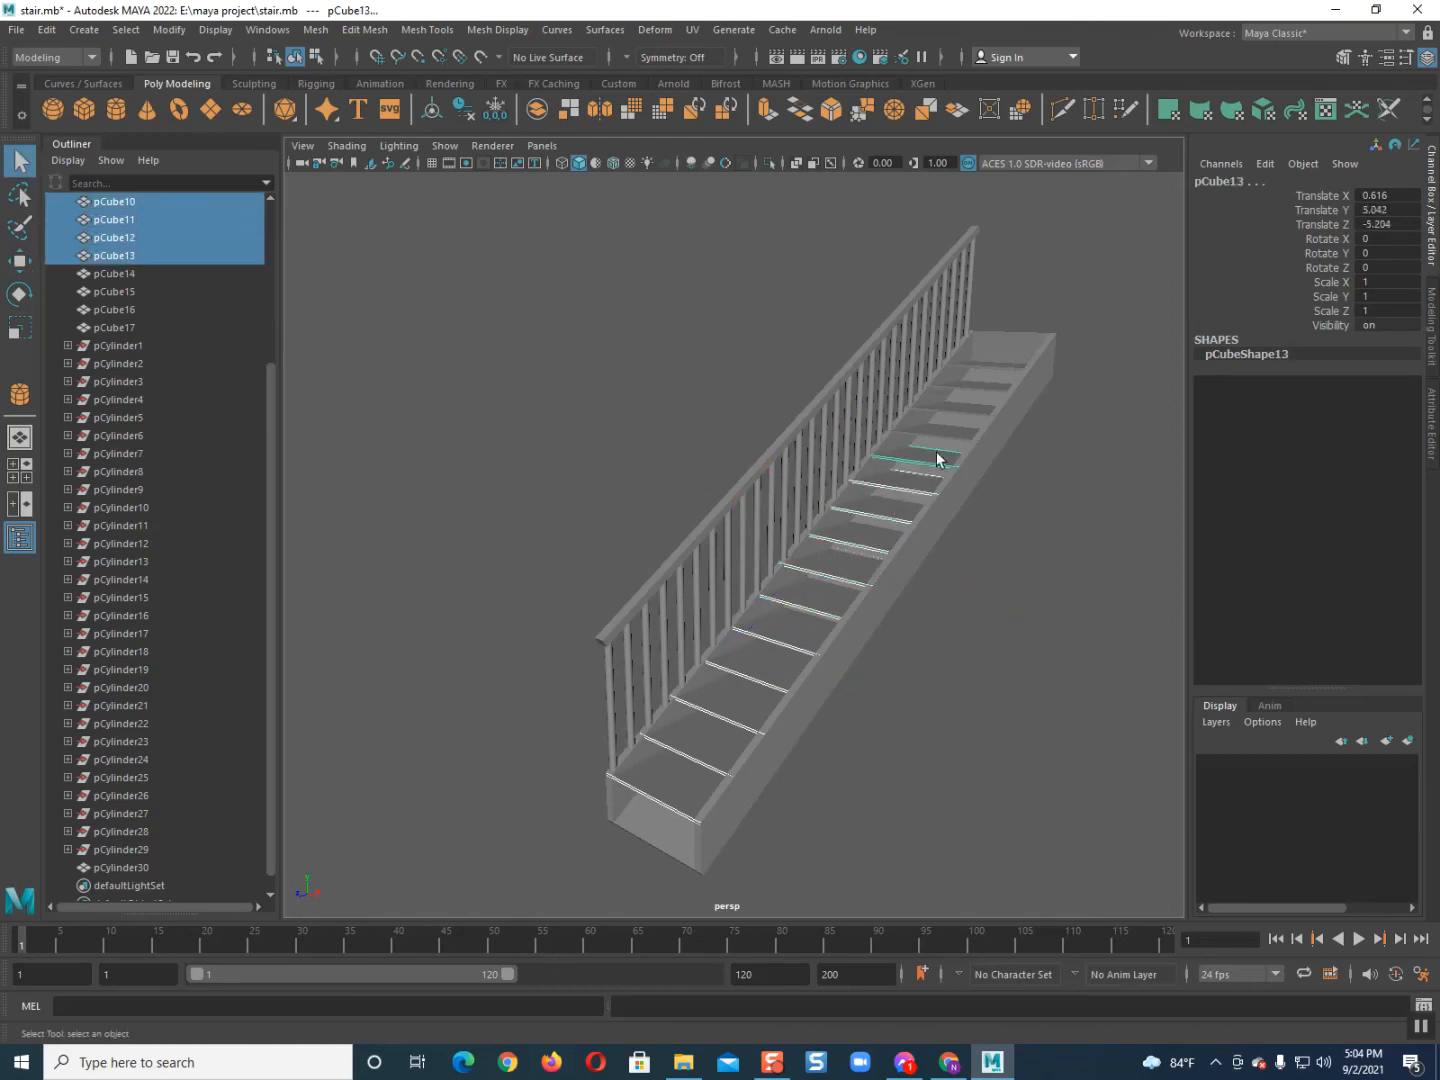
left_click(949, 428, "shift")
left_click(965, 403, "shift")
left_click(979, 387, "shift")
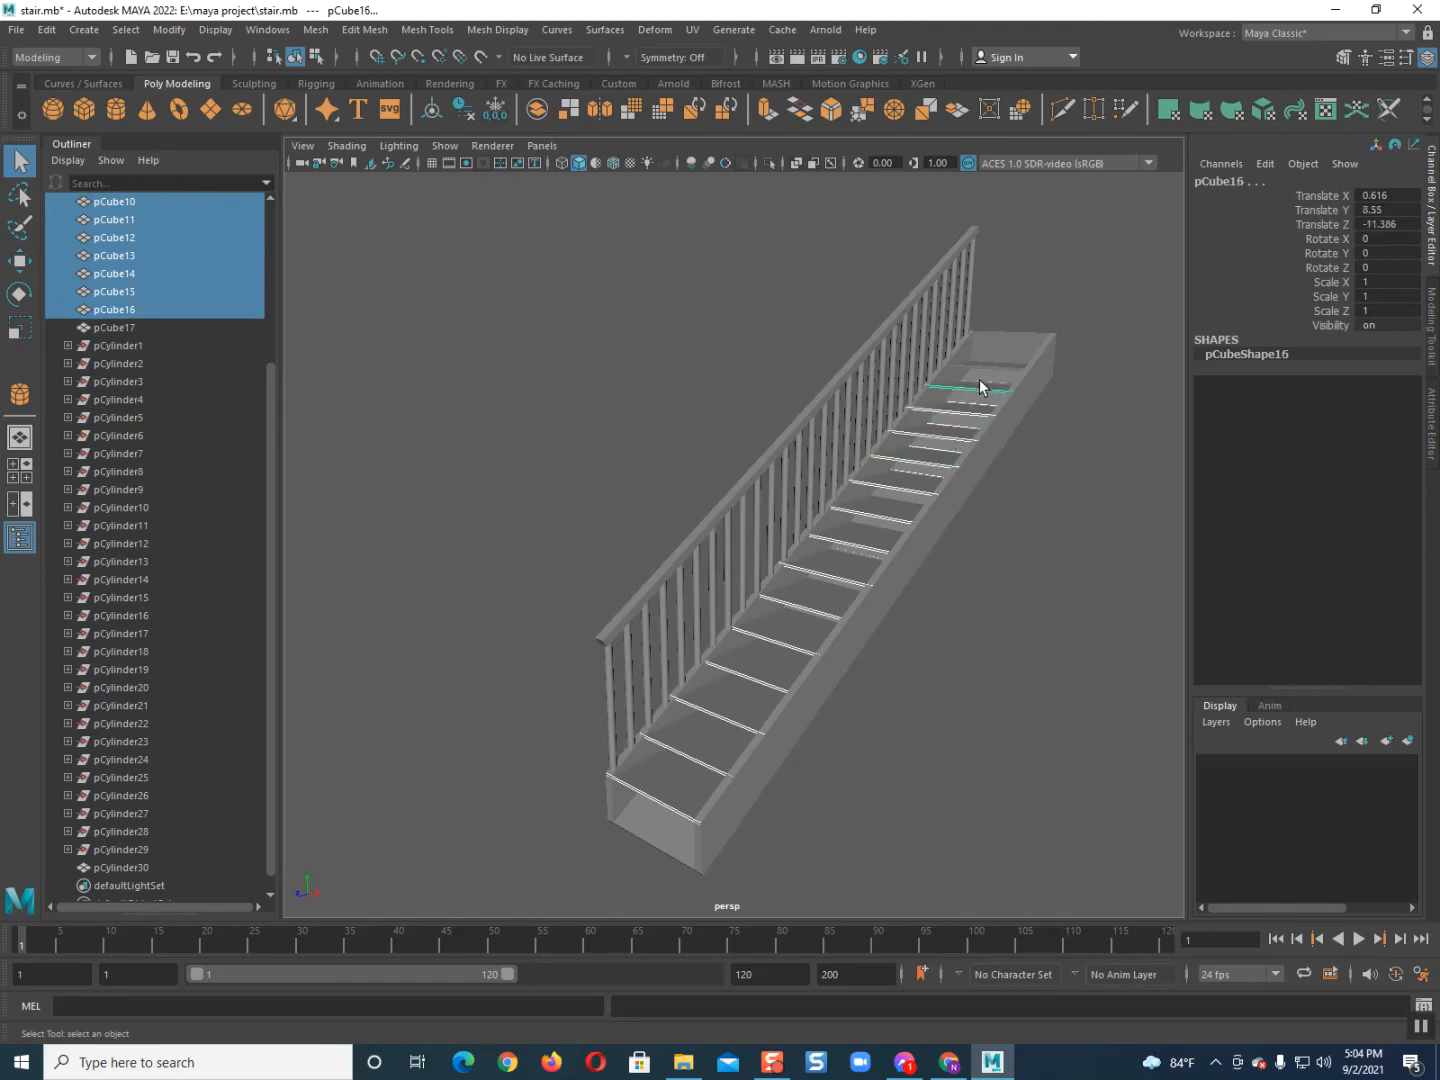
left_click(990, 363, "shift")
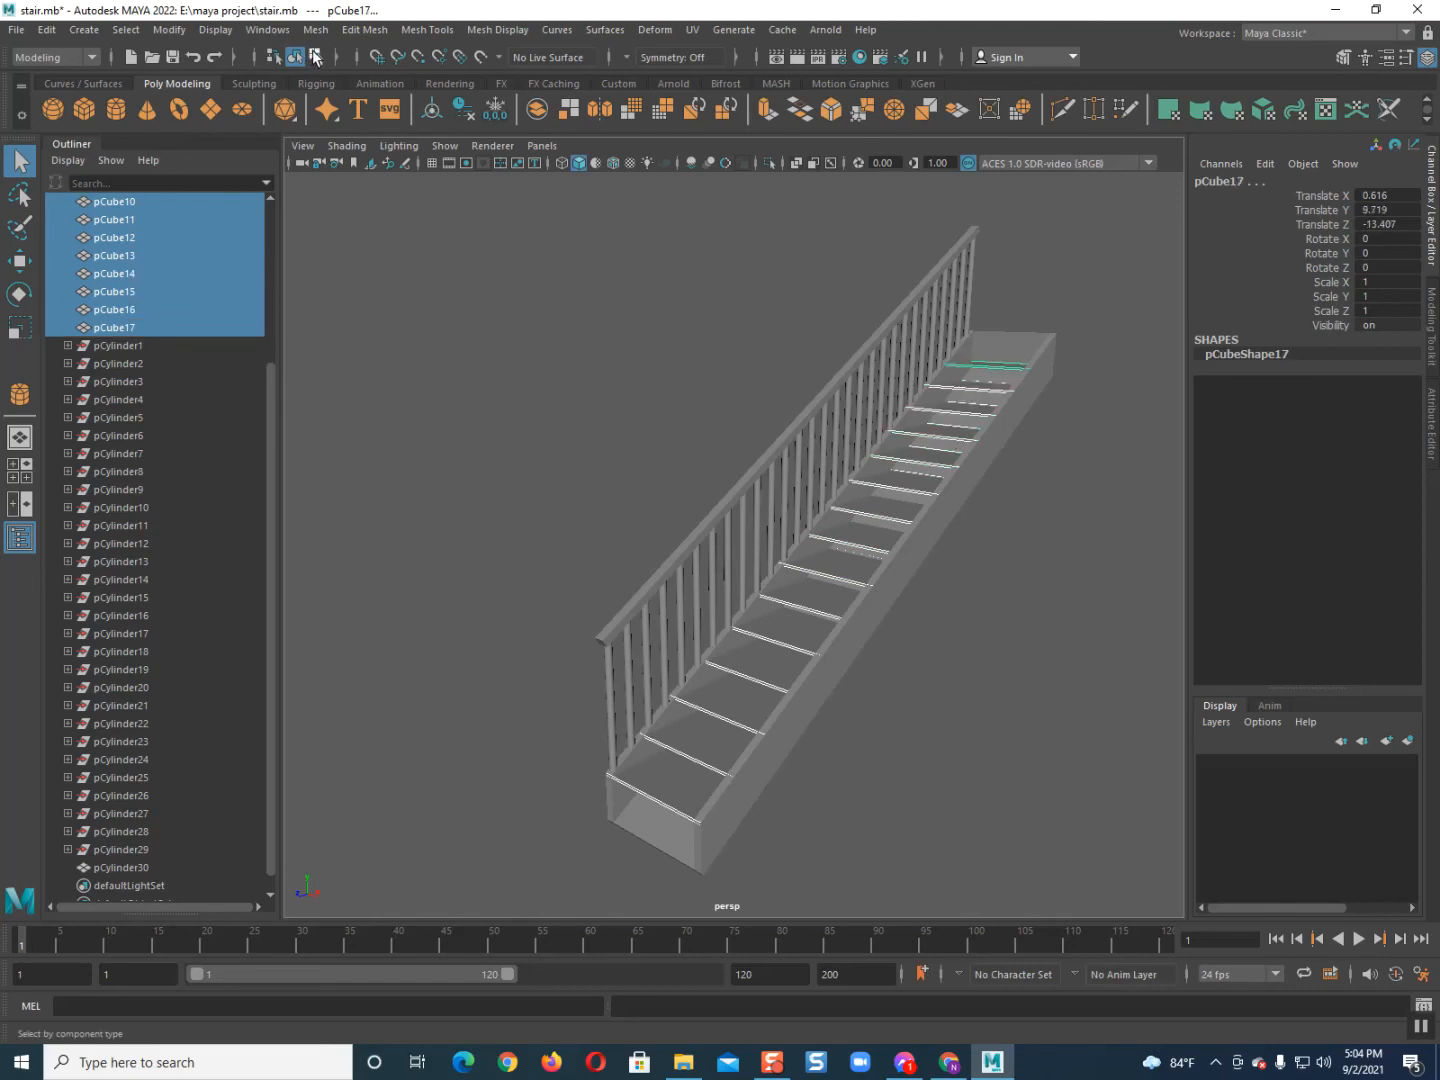
left_click(310, 42)
left_click(345, 93)
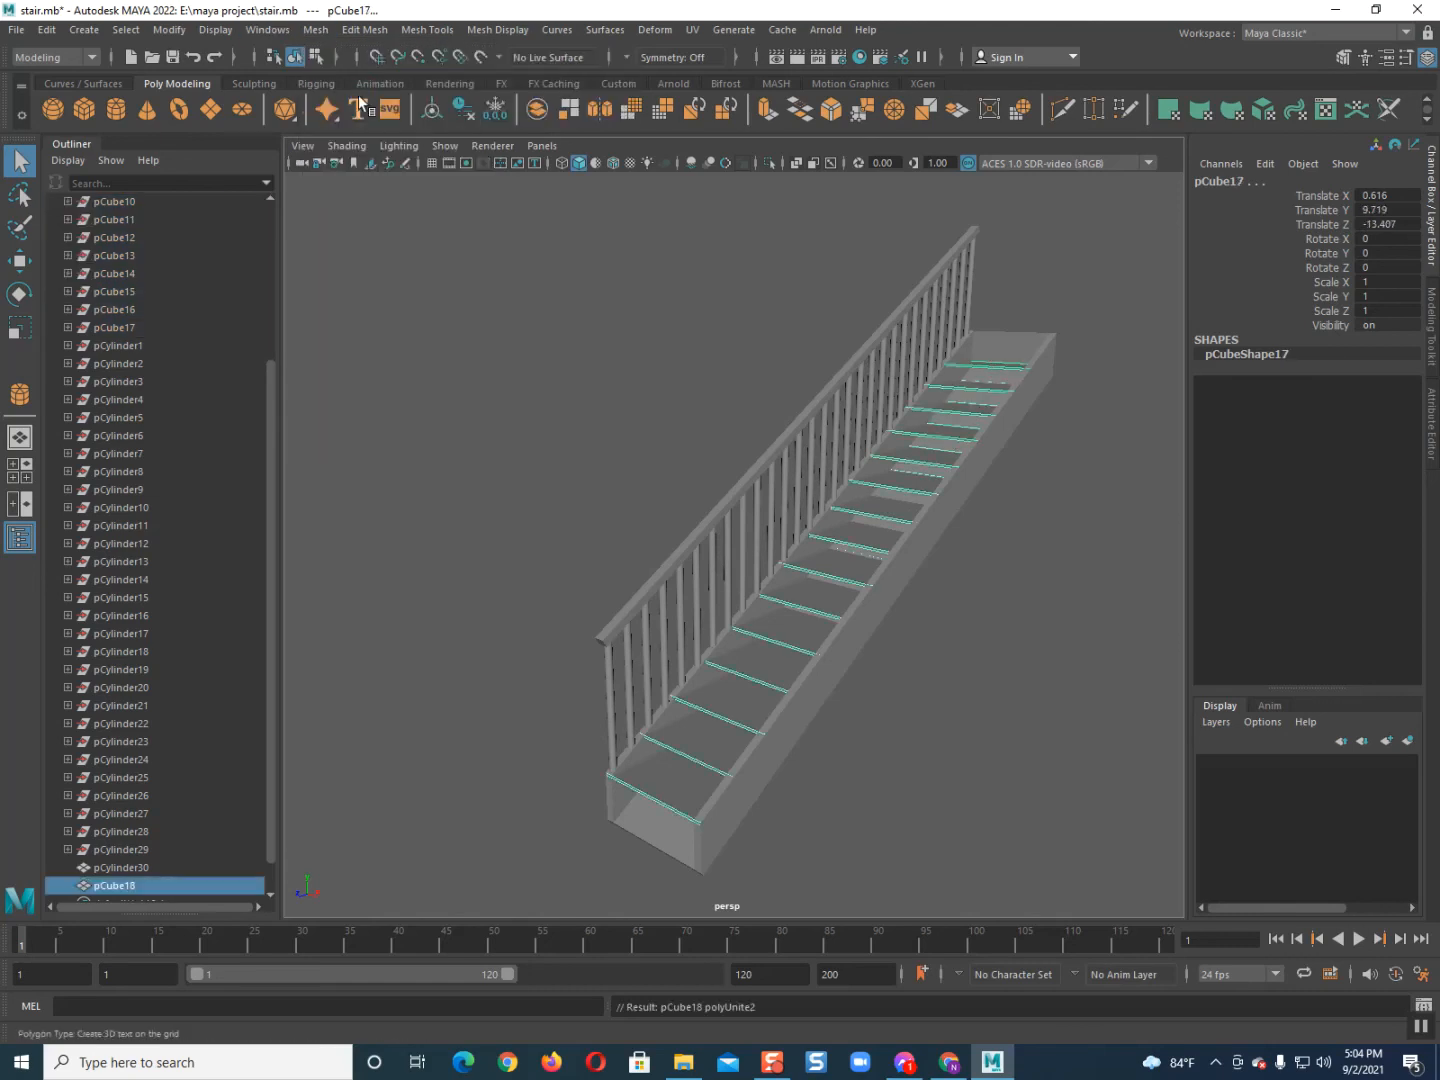
Step: Select the combined treads and assign them a new Phong E material
left_click(593, 472)
middle_click_drag(646, 579, 644, 537, "alt")
left_click_drag(644, 537, 691, 662, "alt")
left_click(698, 630)
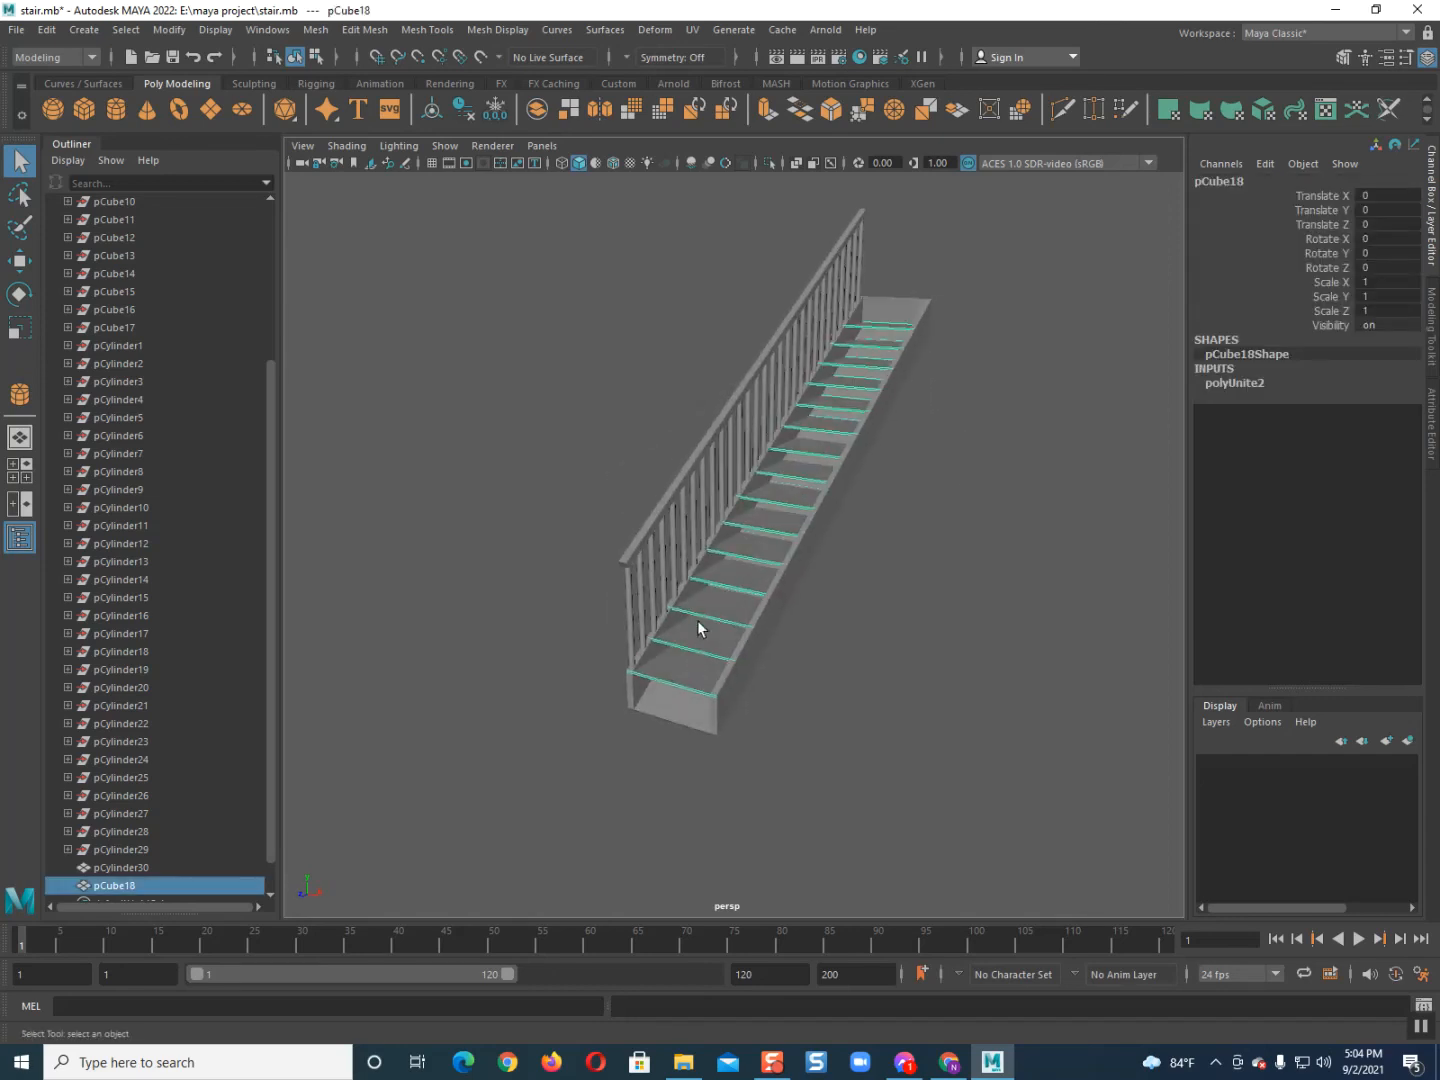
right_click(741, 569)
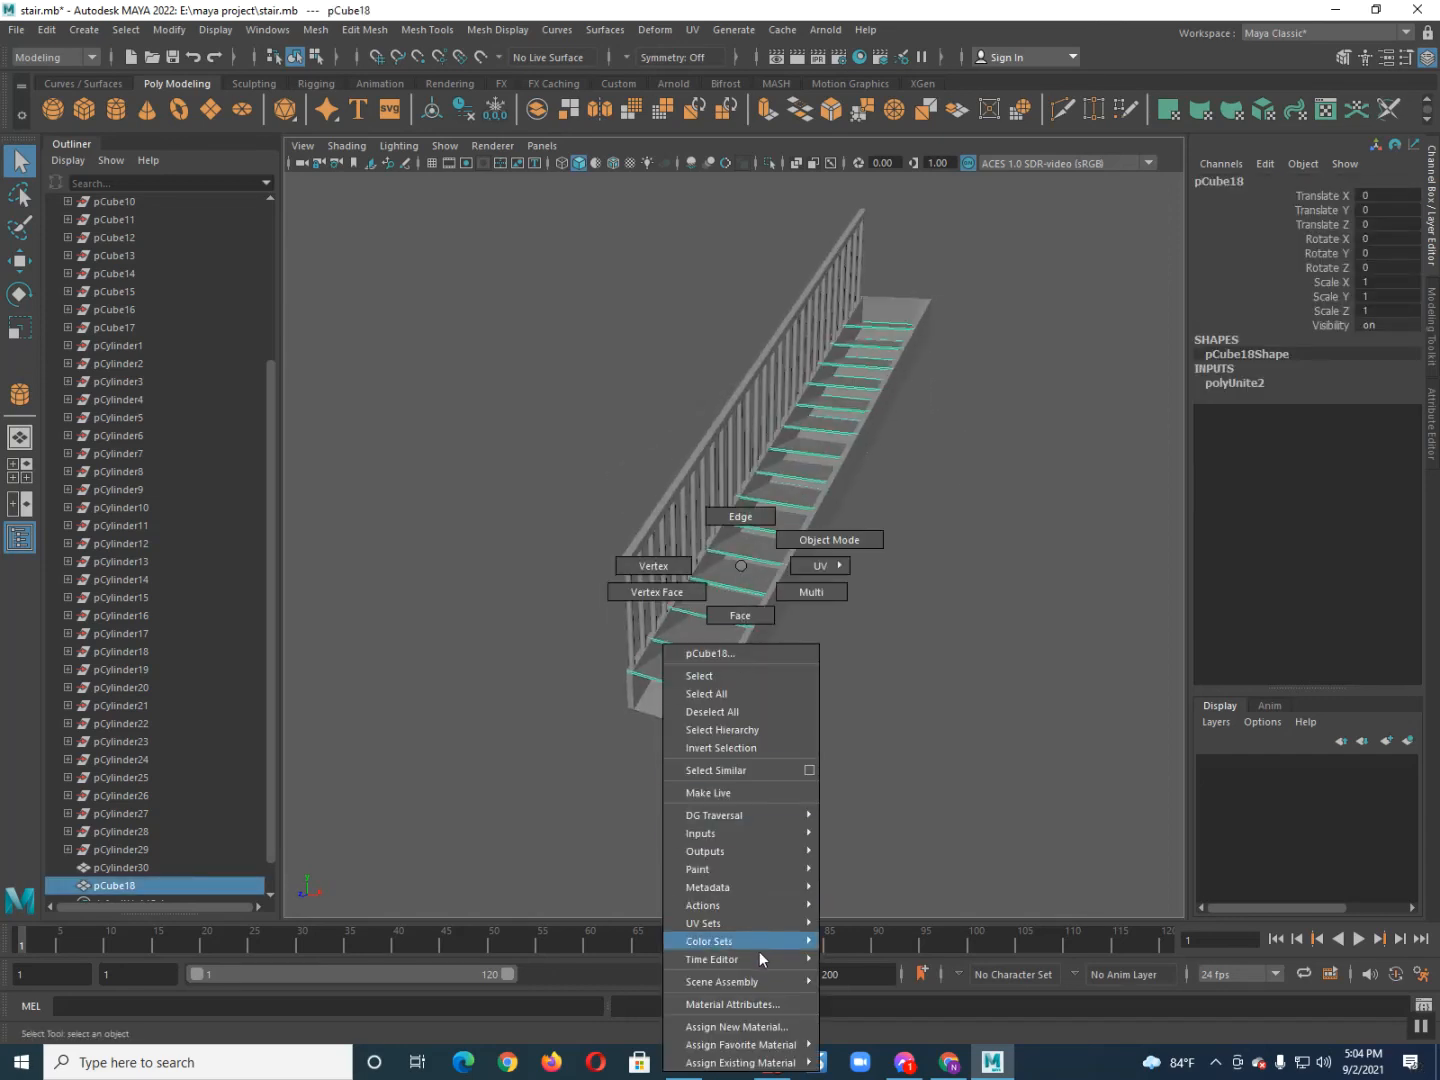
left_click(778, 1027)
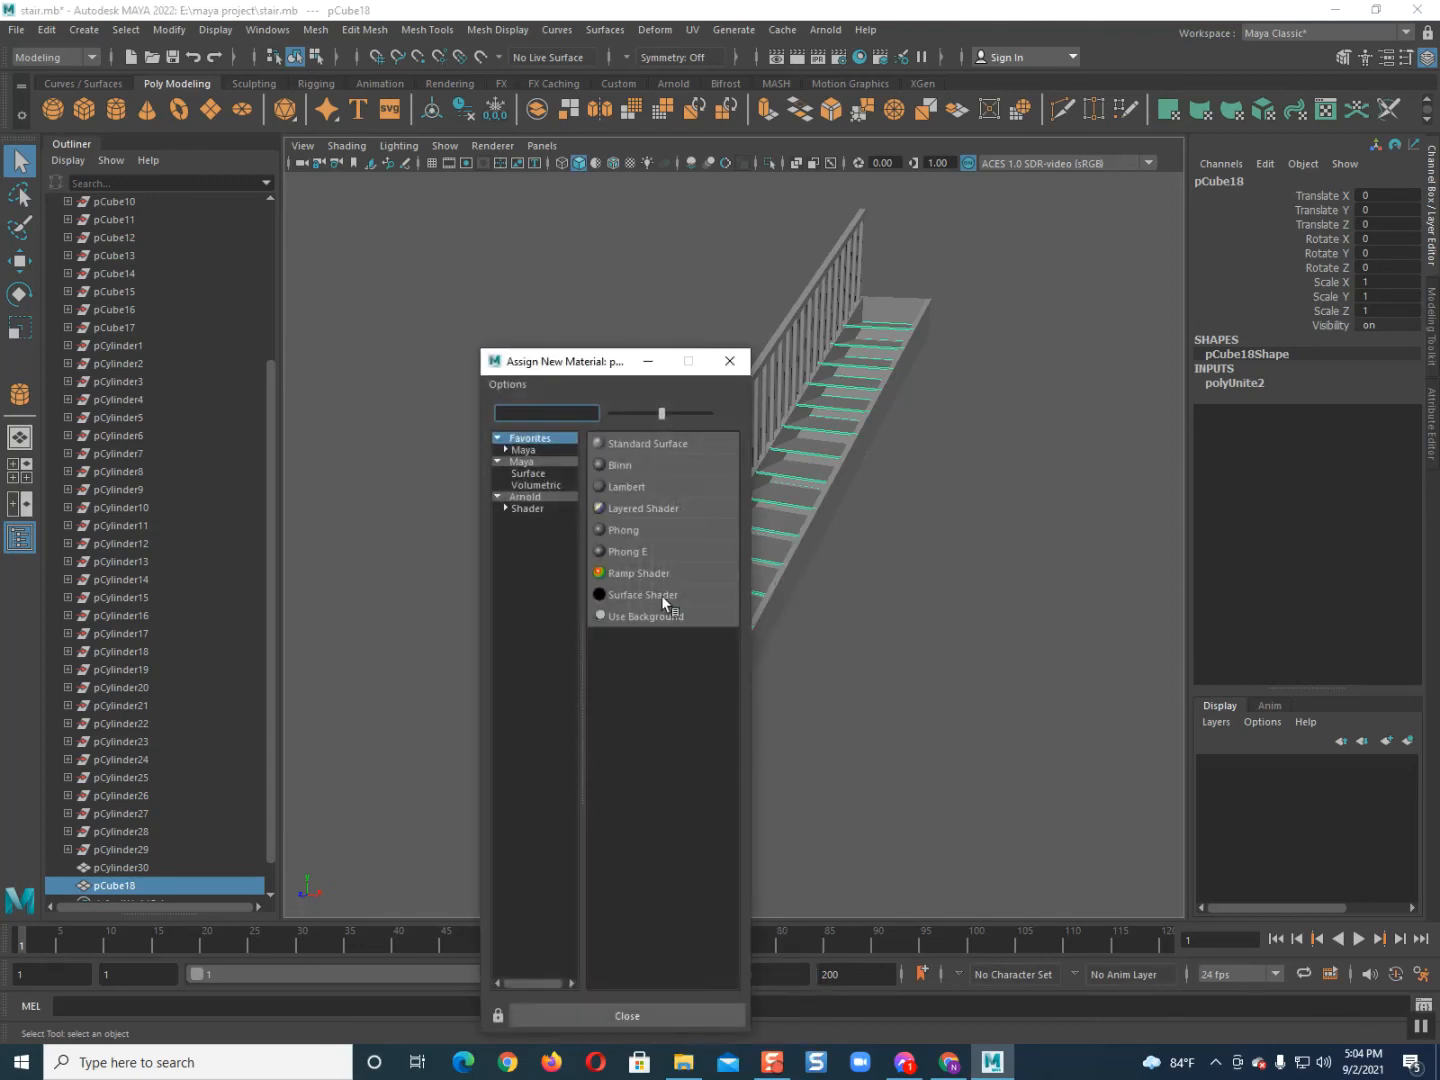
left_click(636, 554)
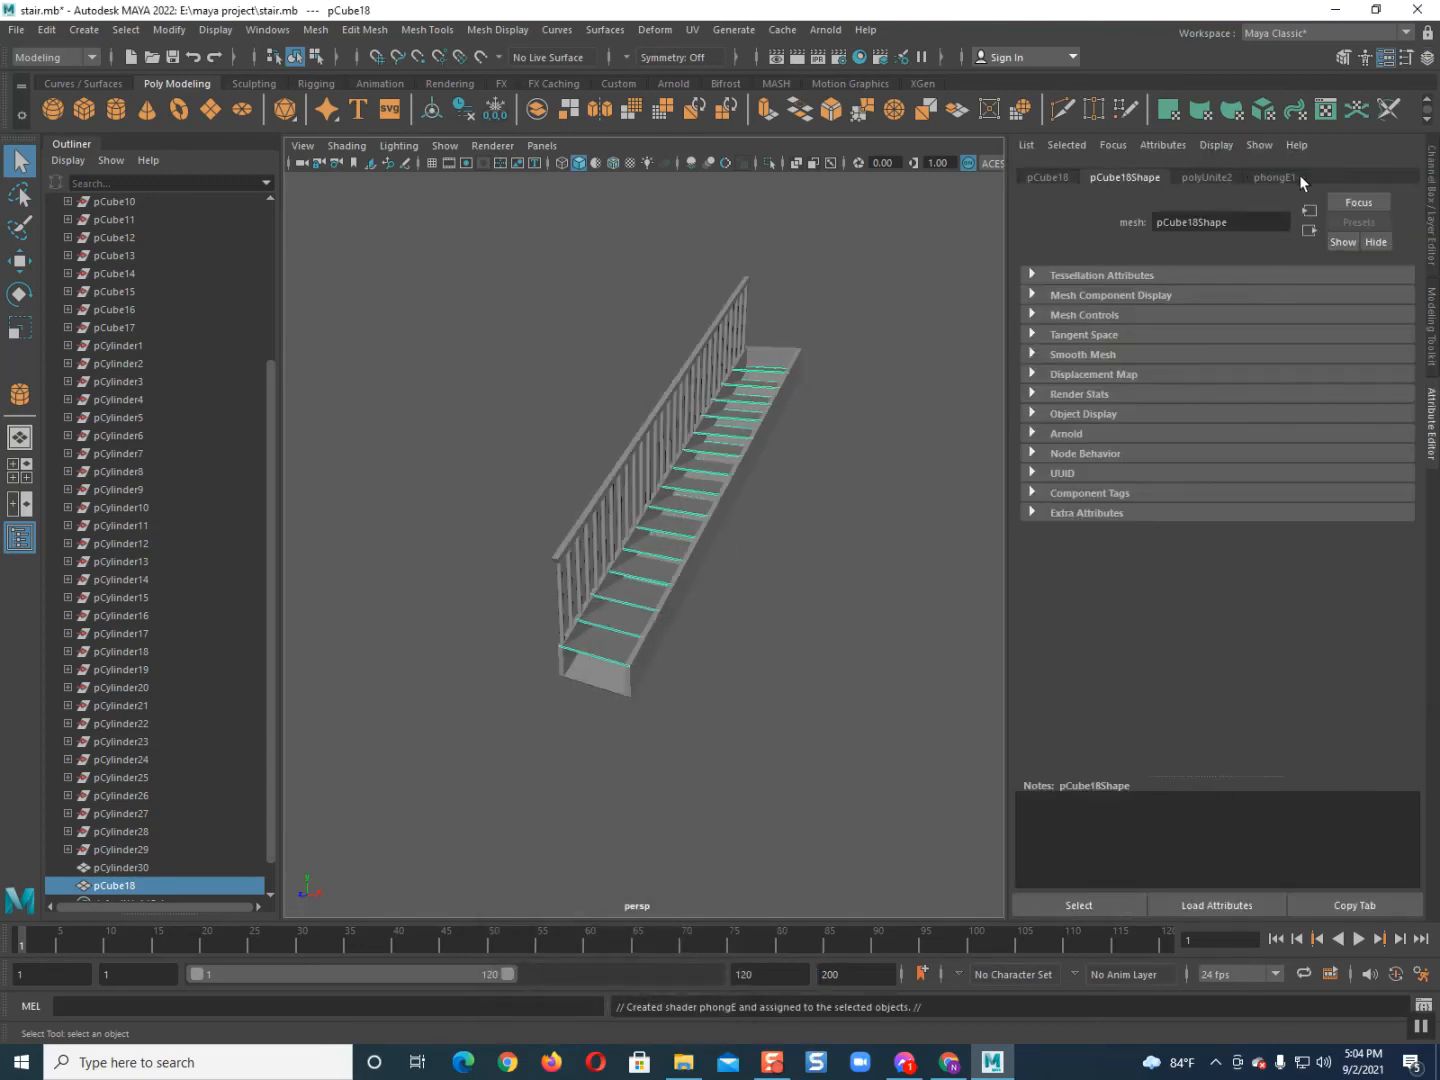
Step: Map a File texture to the Color of the treads' Phong E material
left_click(1272, 177)
left_click(1383, 380)
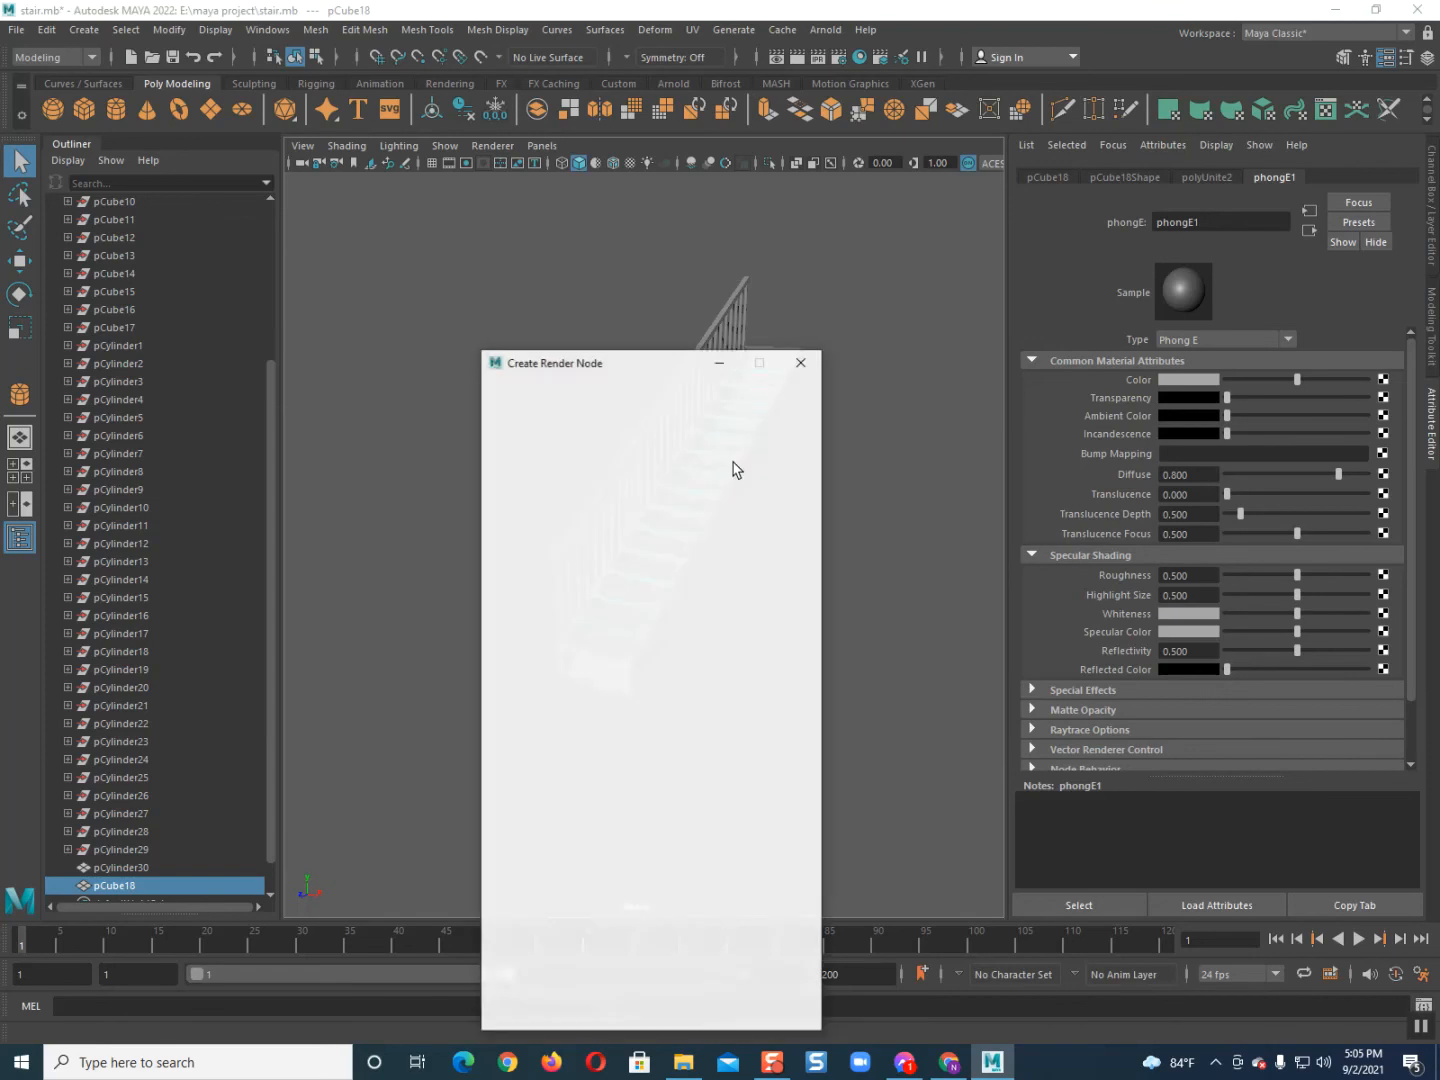
left_click(634, 508)
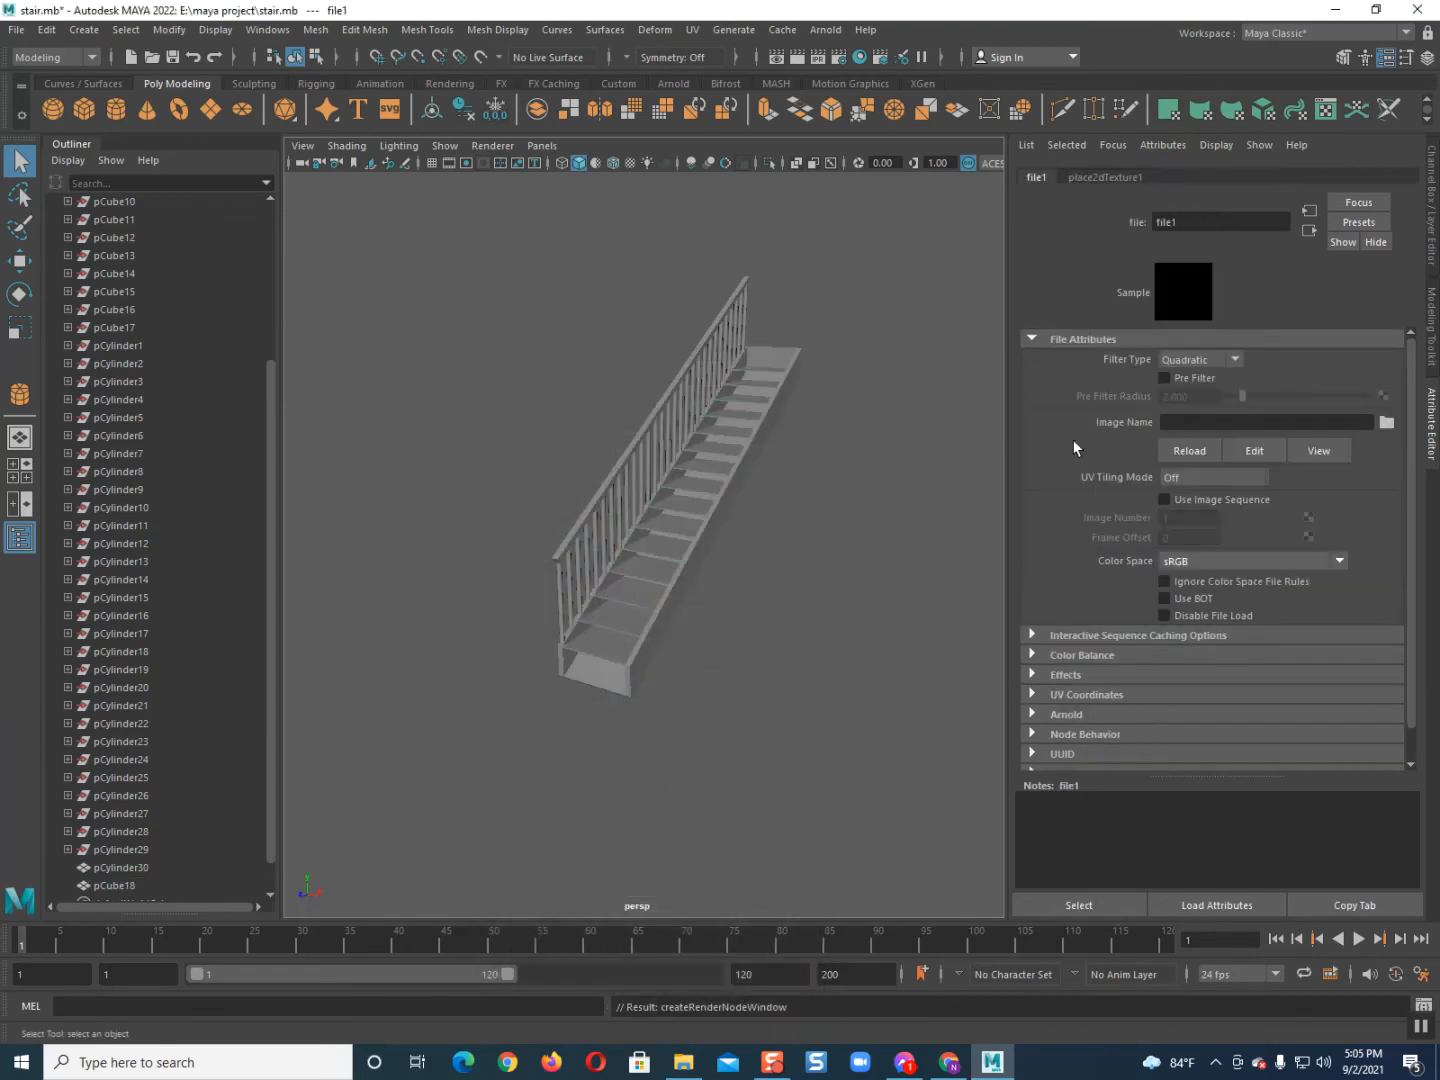
Step: Load 34r3.jpg from E:\Color\wood color as the treads' texture image and turn on textured display in the viewport
left_click(1386, 422)
left_click(243, 333)
left_click(384, 356)
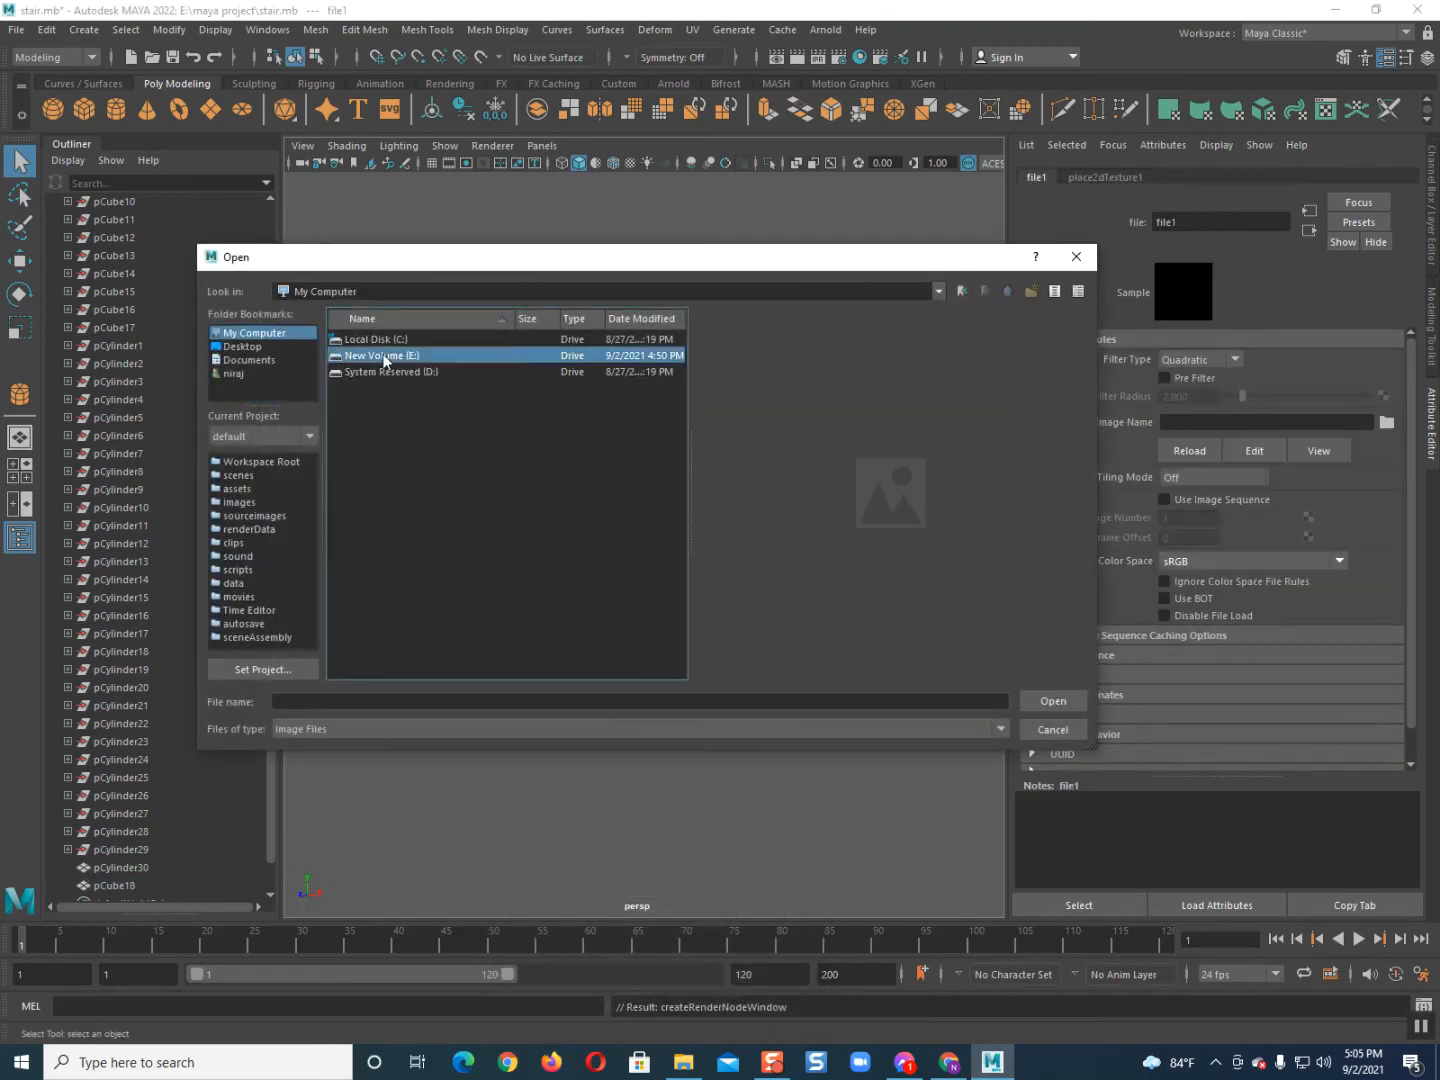
double_click(384, 355)
double_click(366, 420)
scroll(360, 535, "down", 3)
scroll(360, 536, "down", 4)
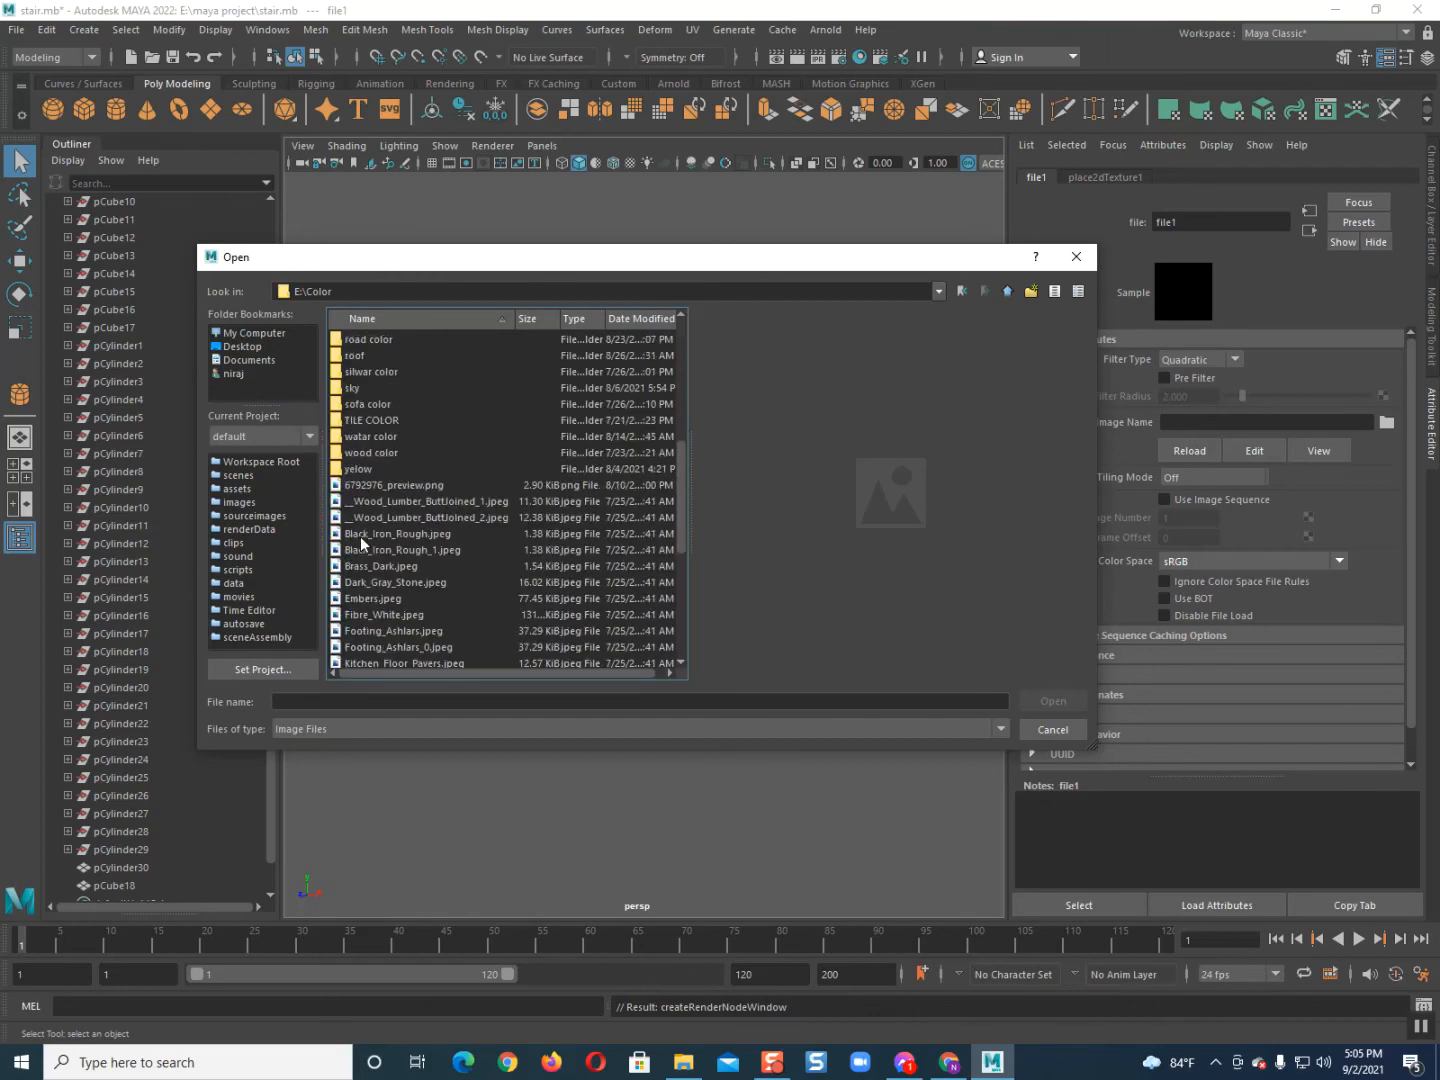
double_click(357, 455)
left_click(362, 373)
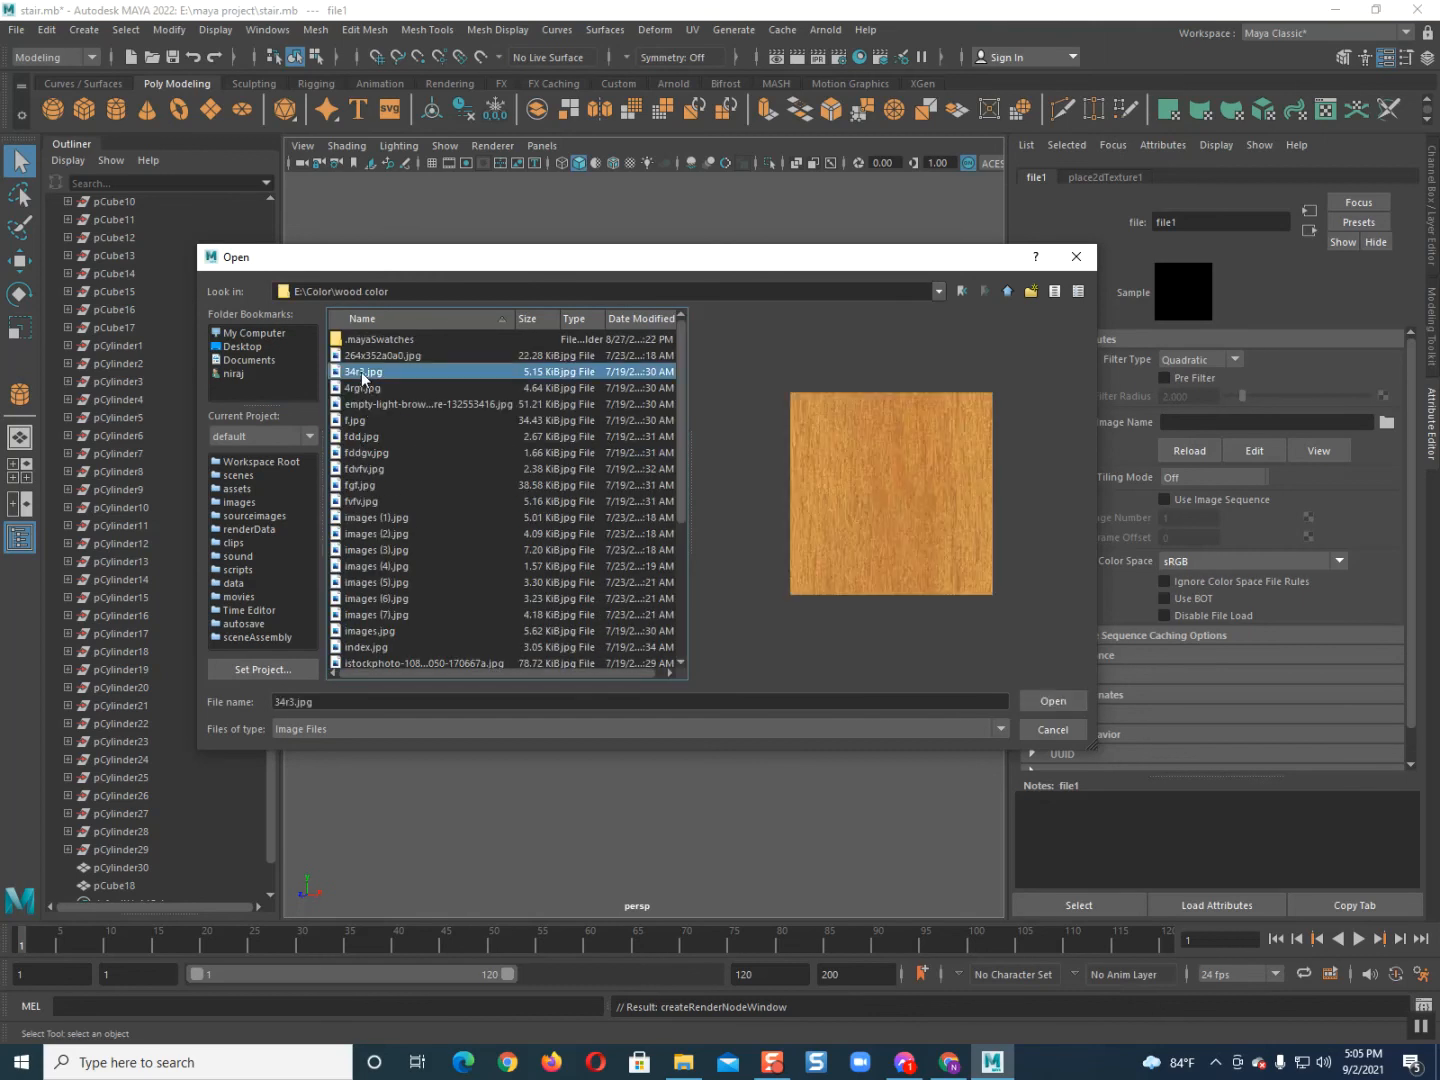
double_click(365, 373)
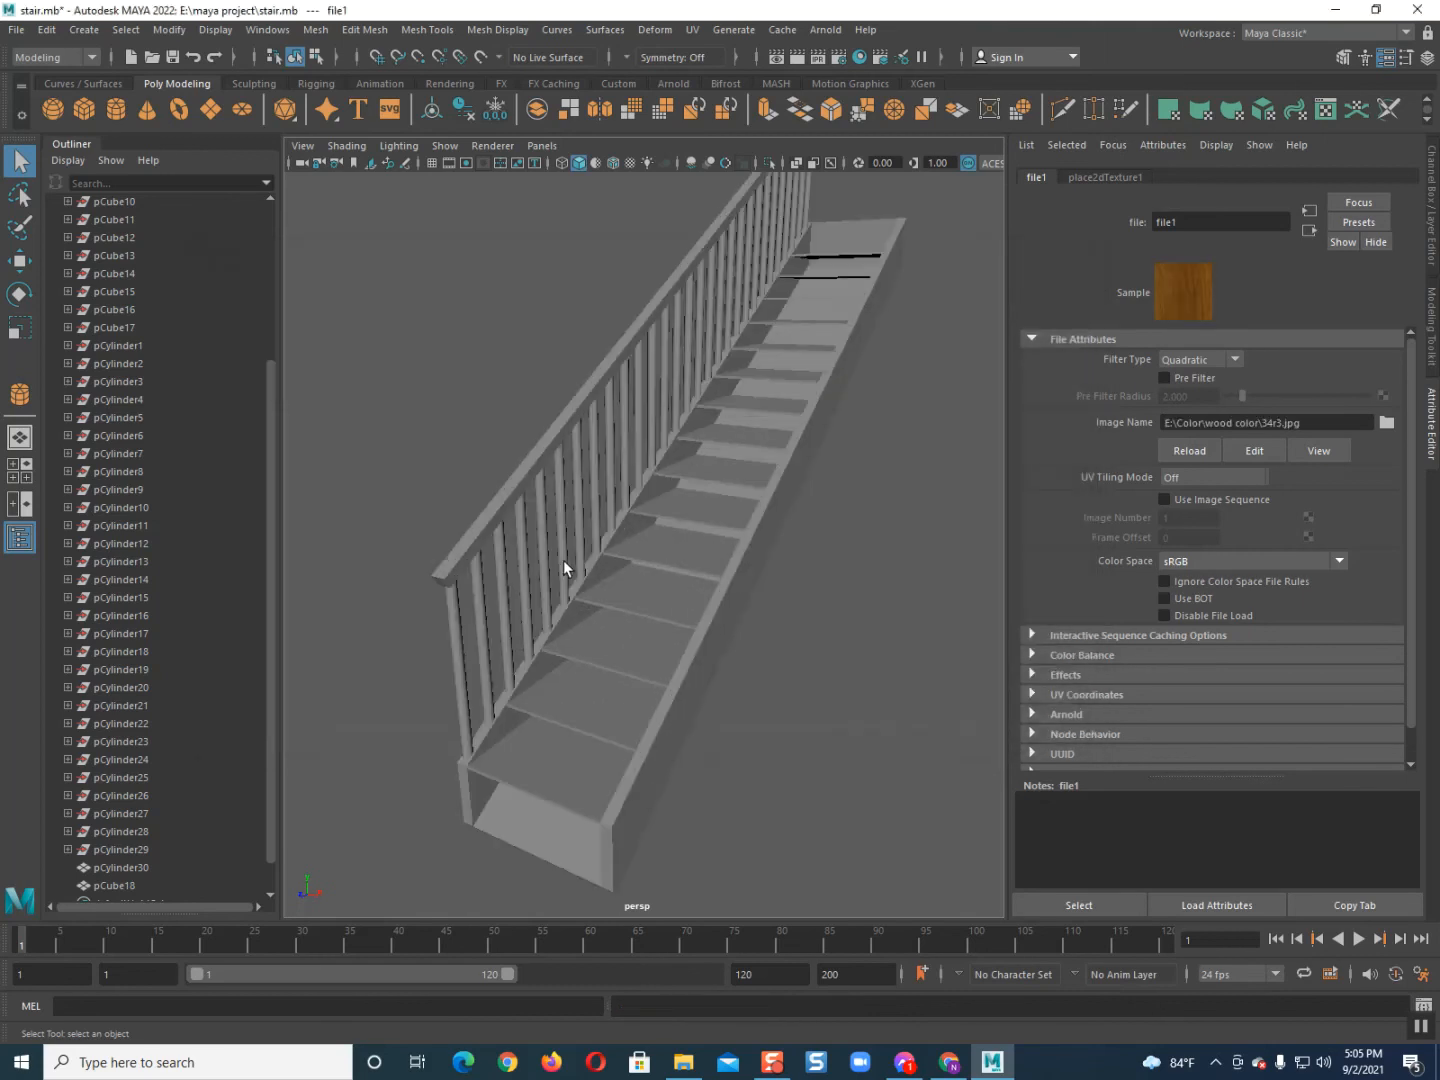
left_click(631, 163)
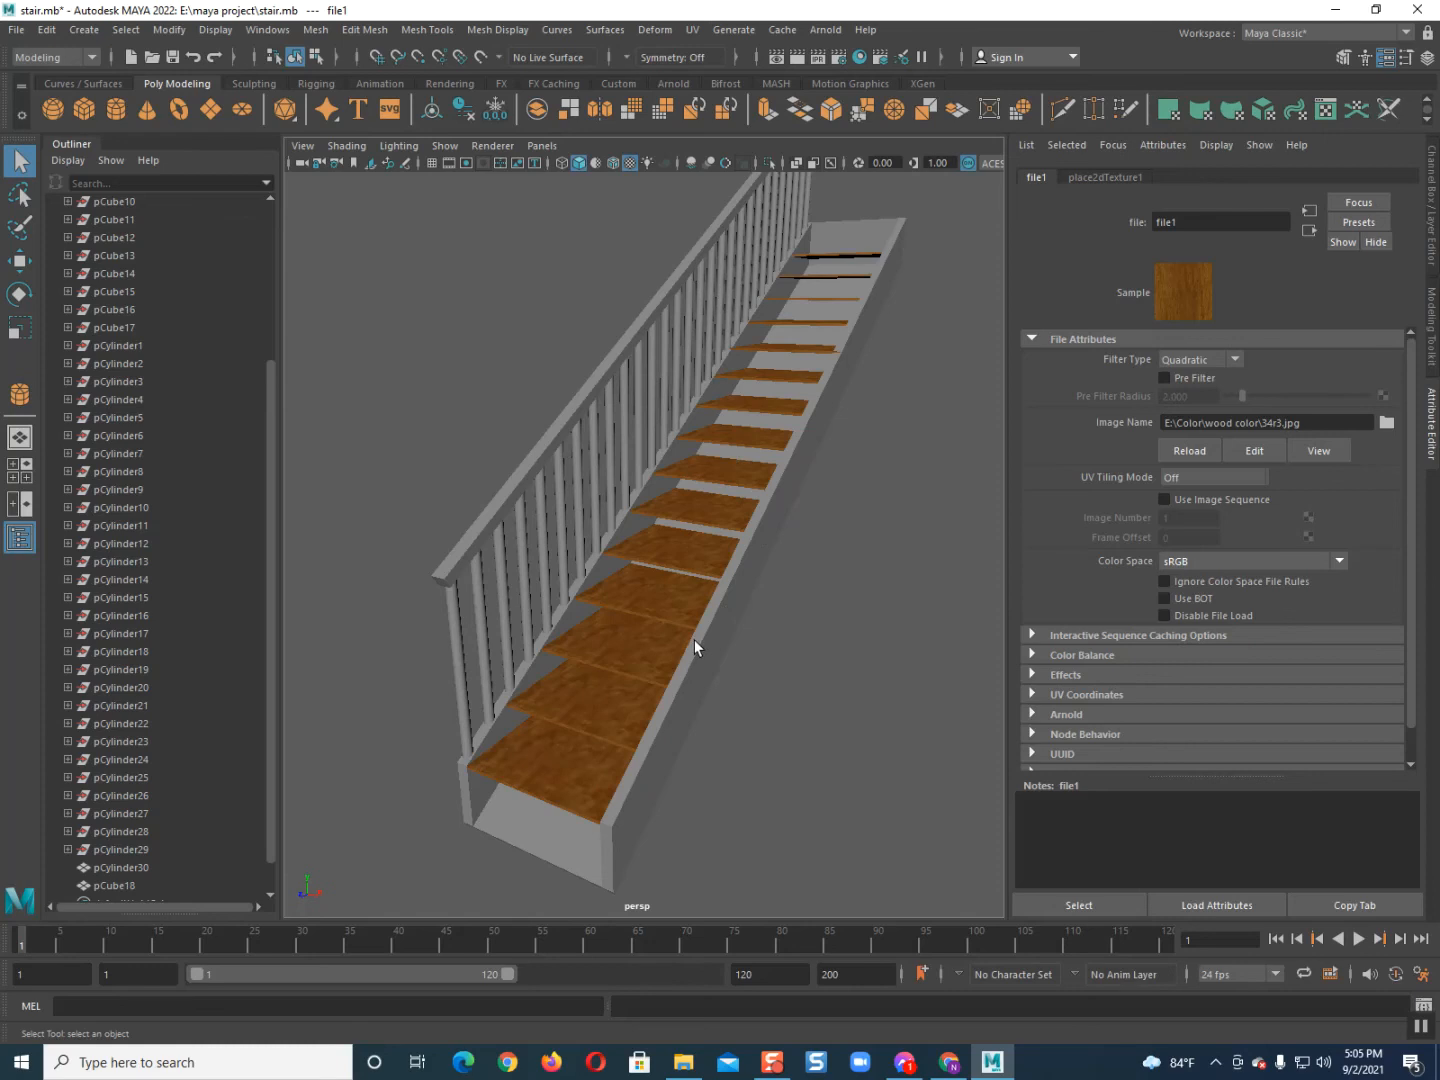
Step: Set the tread texture's Repeat UV to 200 in U and edit its V repeat
scroll(694, 639, "up", 3)
middle_click_drag(694, 640, 725, 576, "alt")
left_click(1105, 176)
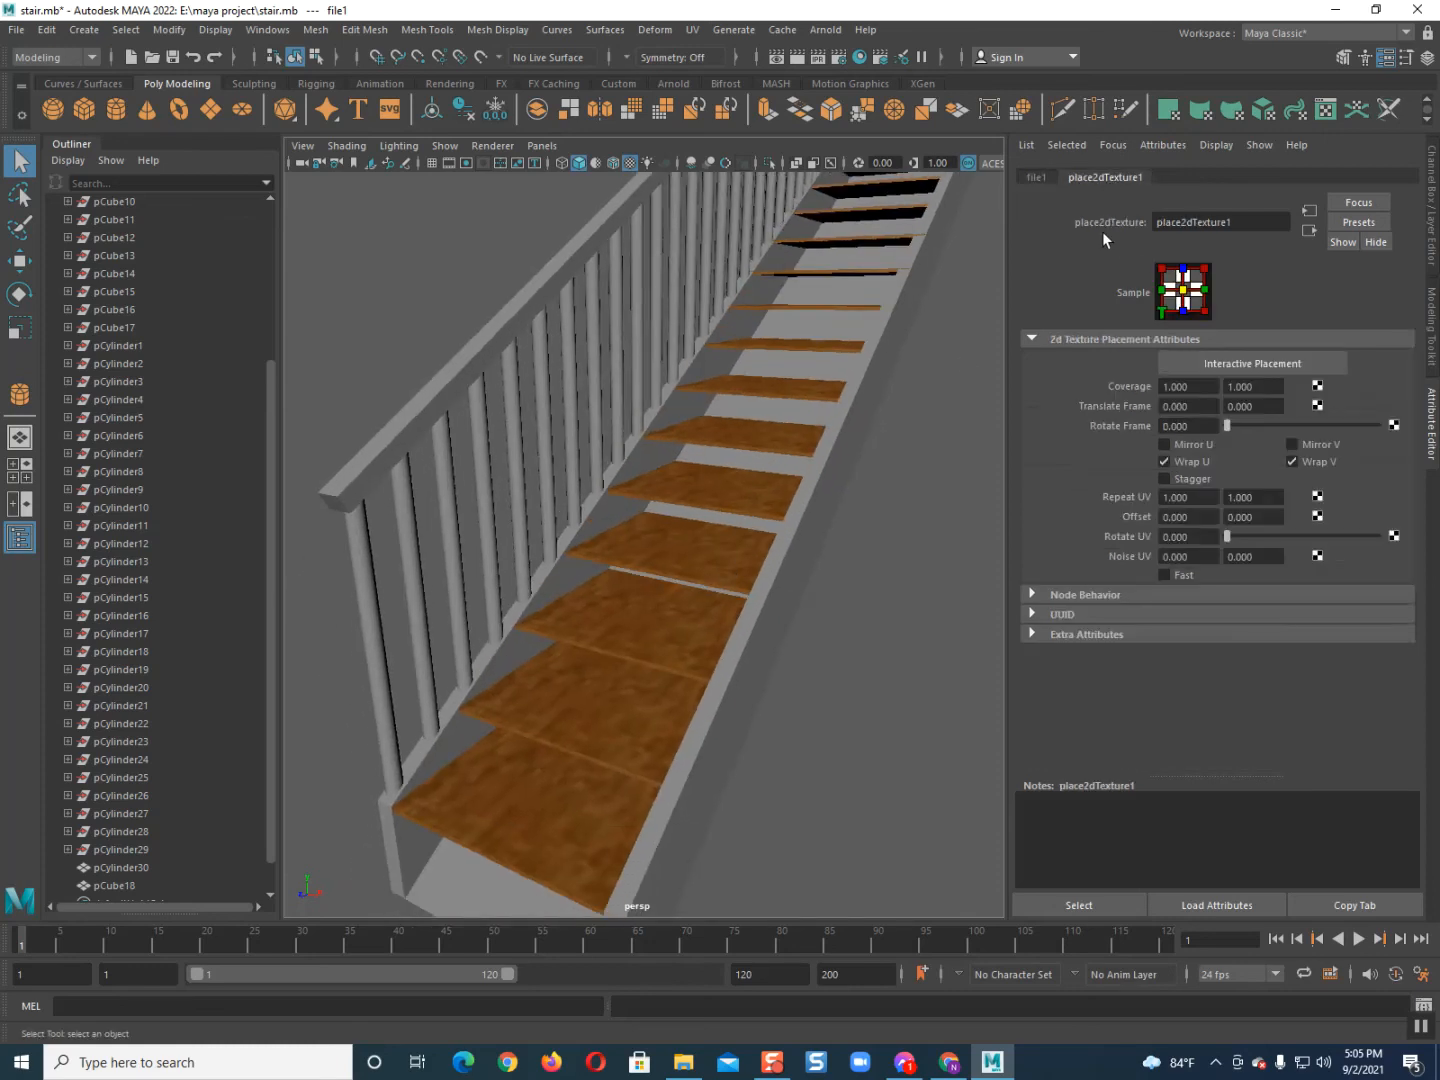
left_click(1203, 498)
type("200")
key("Return")
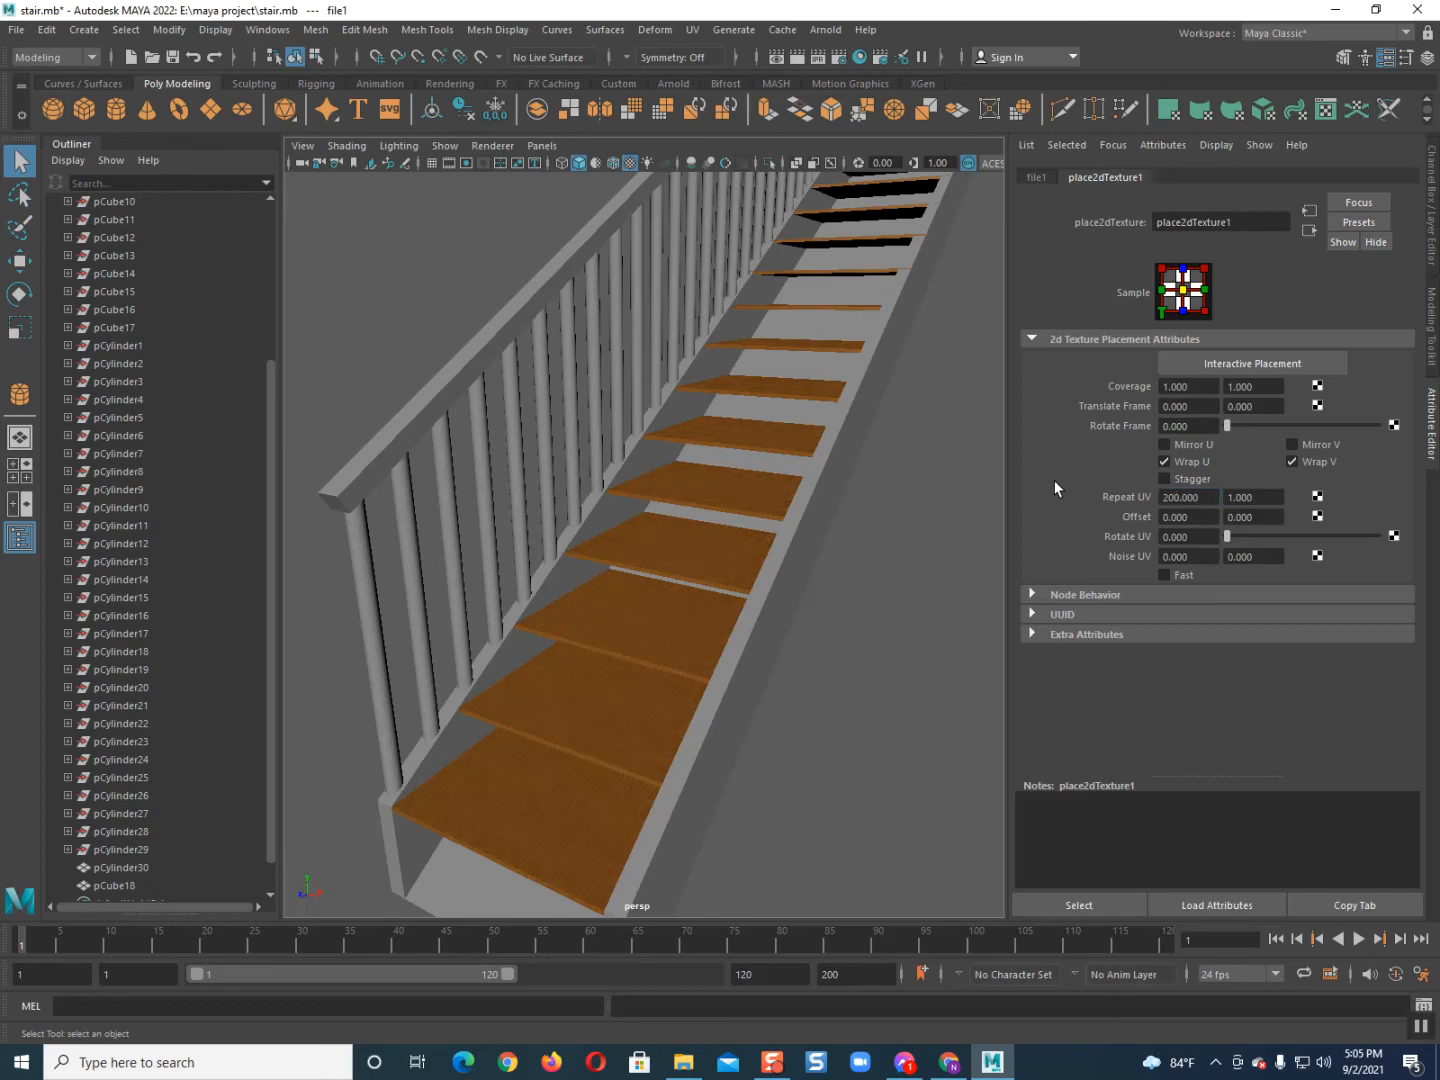
left_click(1226, 498)
key("Return")
Step: Select the side walls together with the handrail and assign both a new Phong E material
left_click_drag(789, 699, 630, 662, "alt")
left_click(619, 638)
right_click(619, 638)
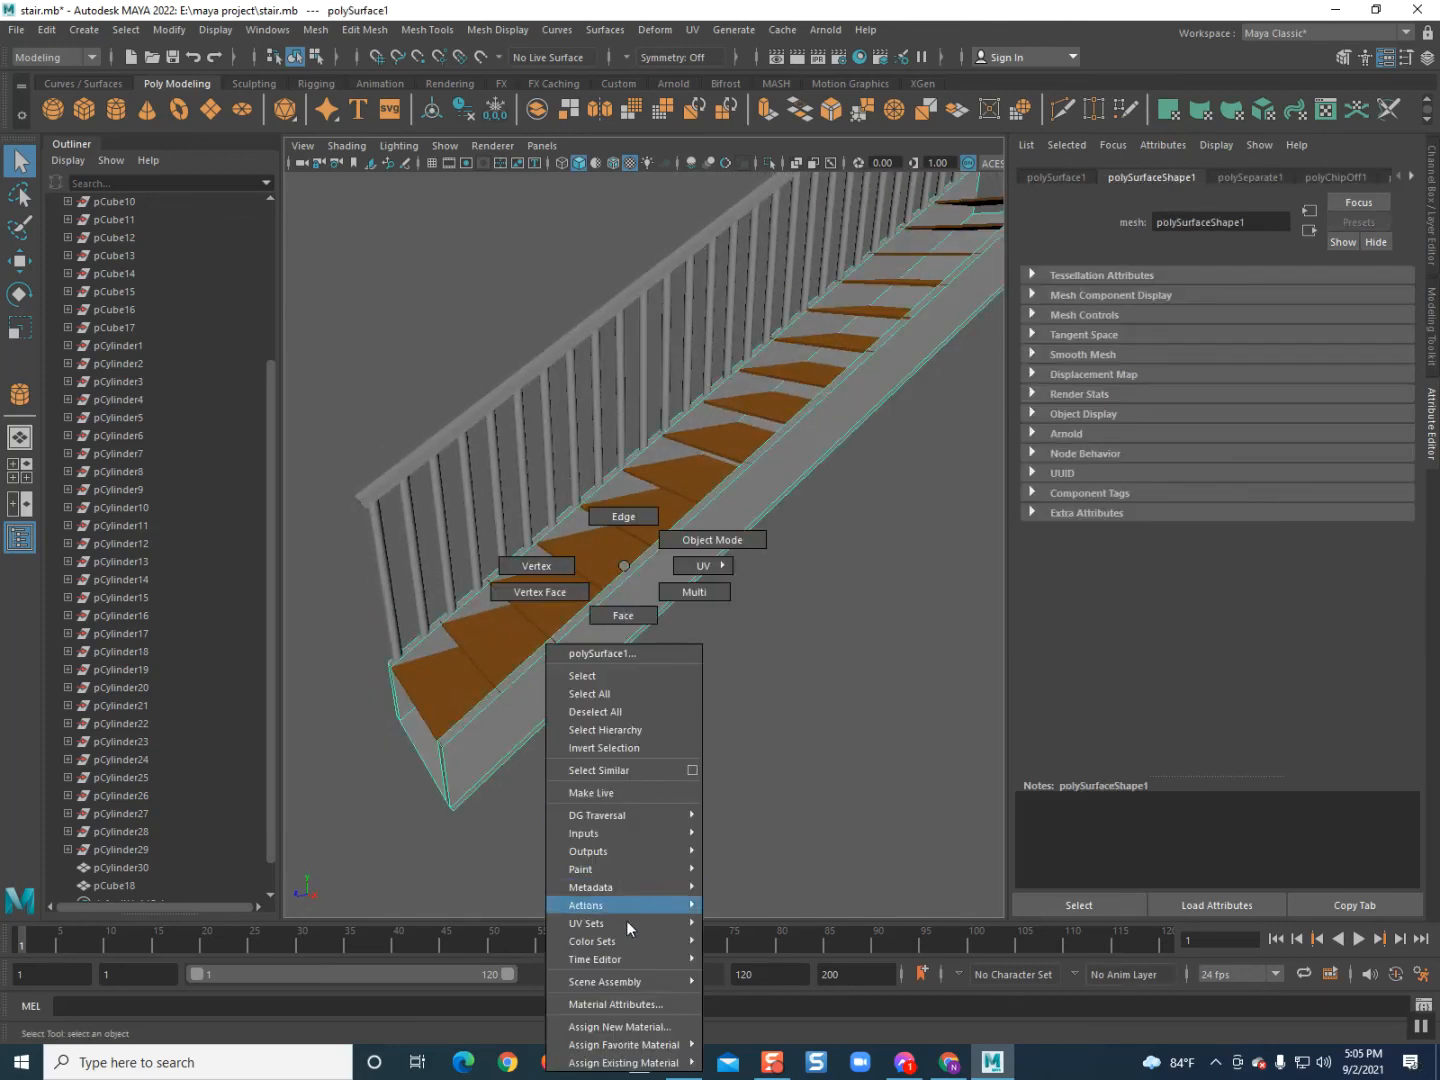
left_click(620, 1027)
left_click(418, 459)
left_click(729, 361)
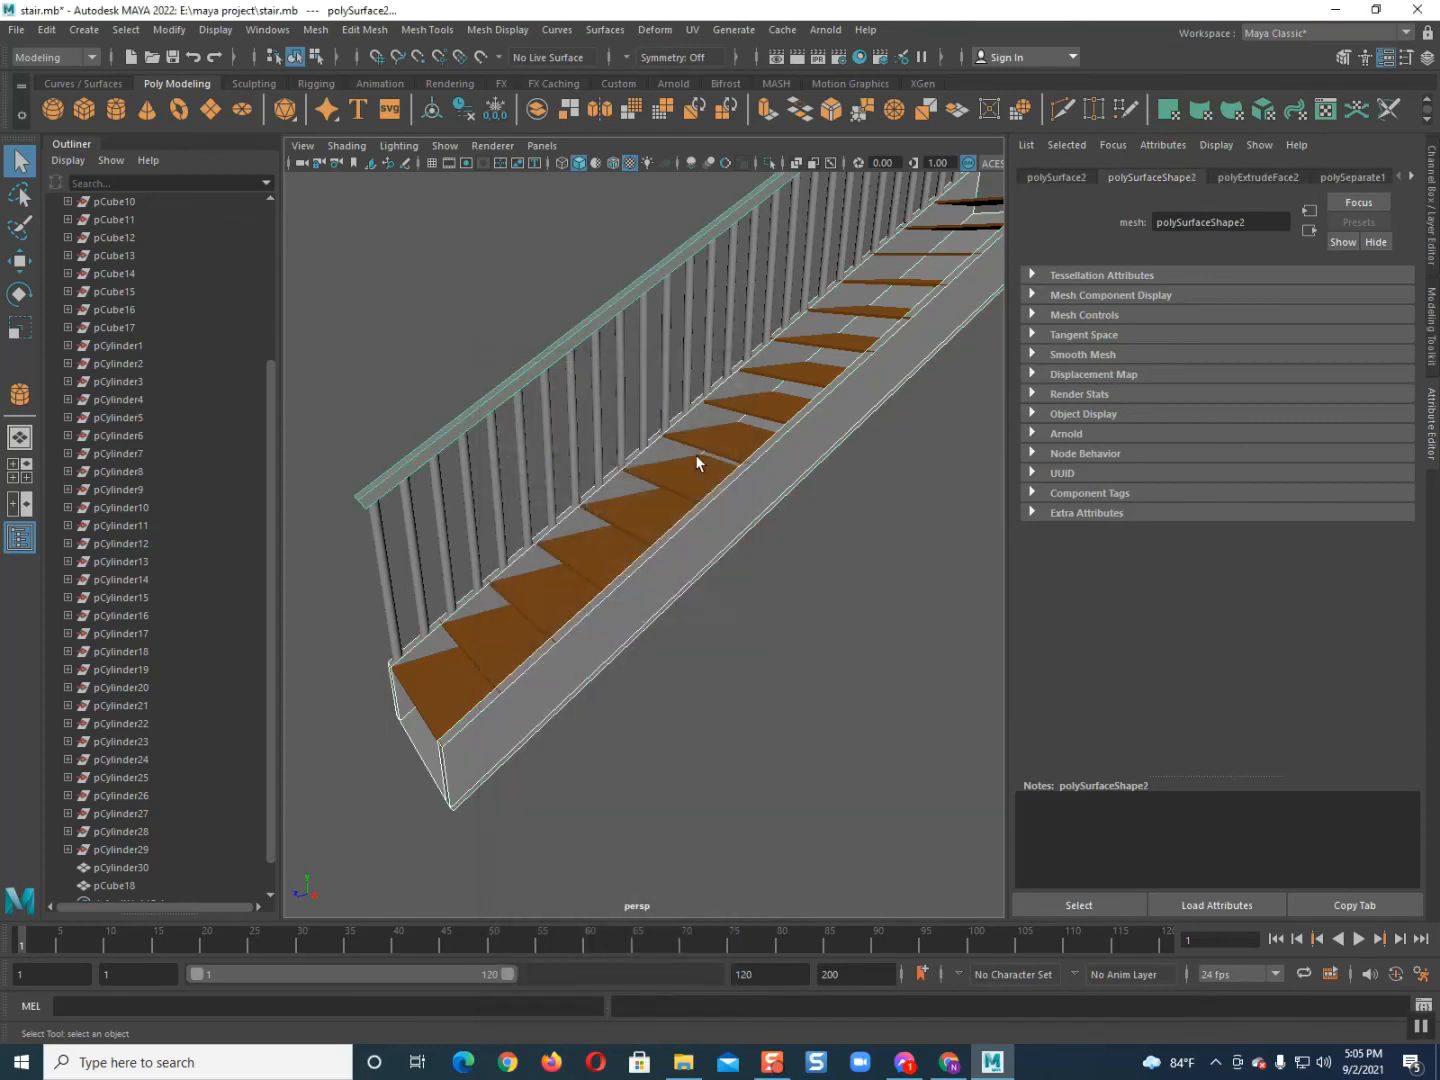
right_click(727, 503)
left_click(727, 966)
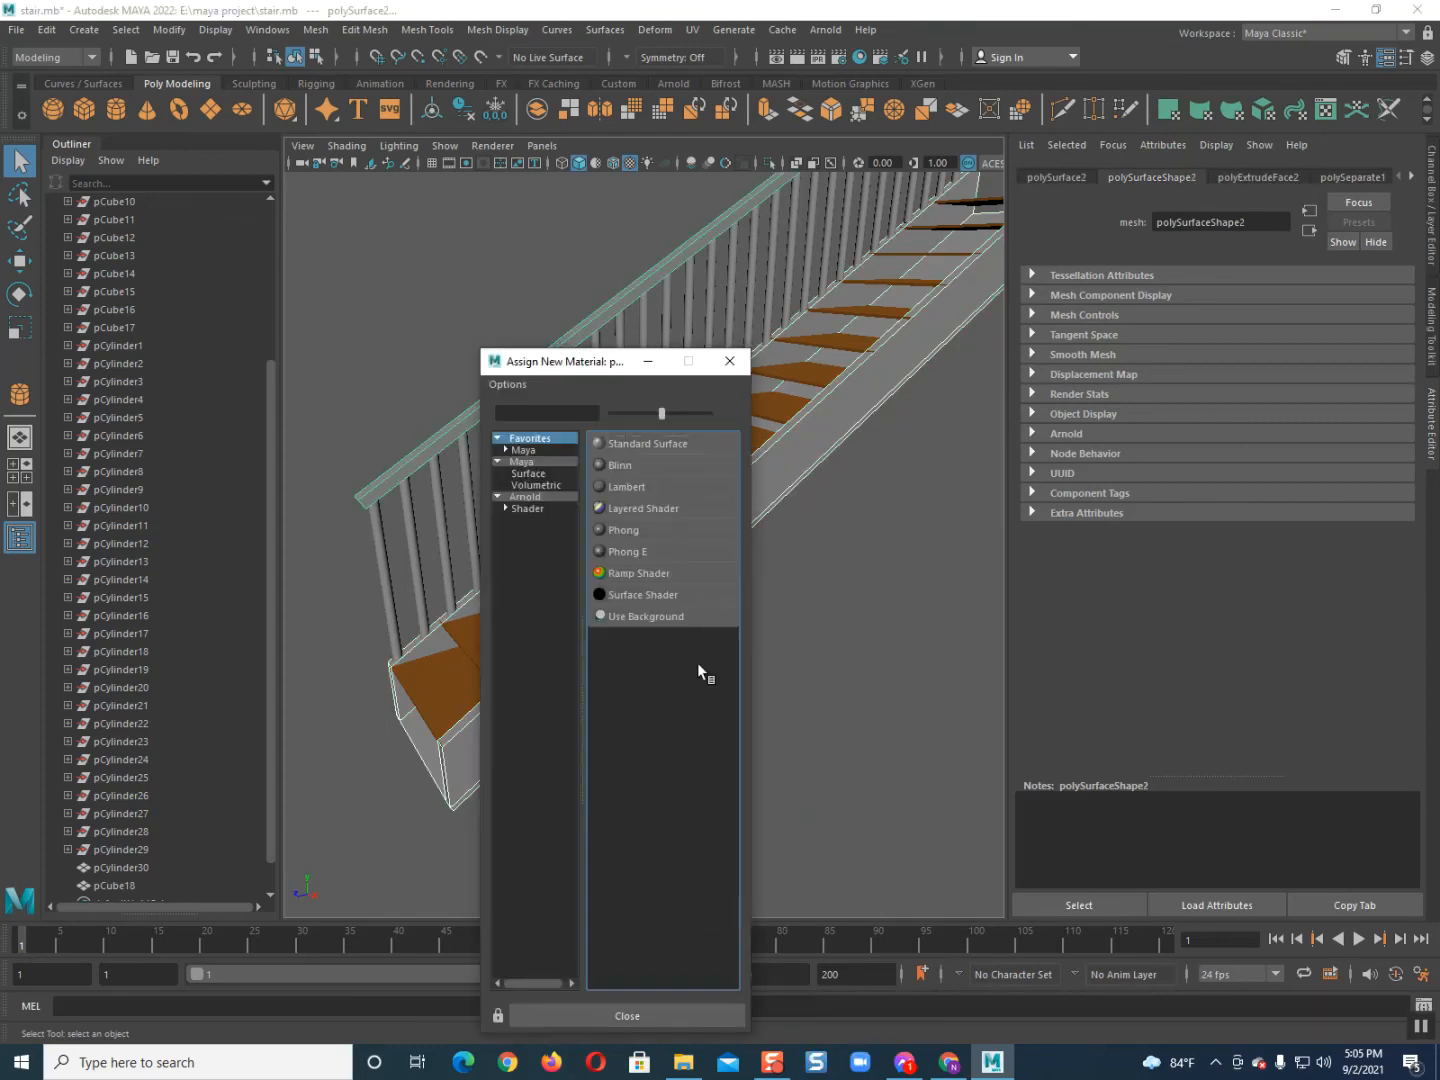
left_click(653, 549)
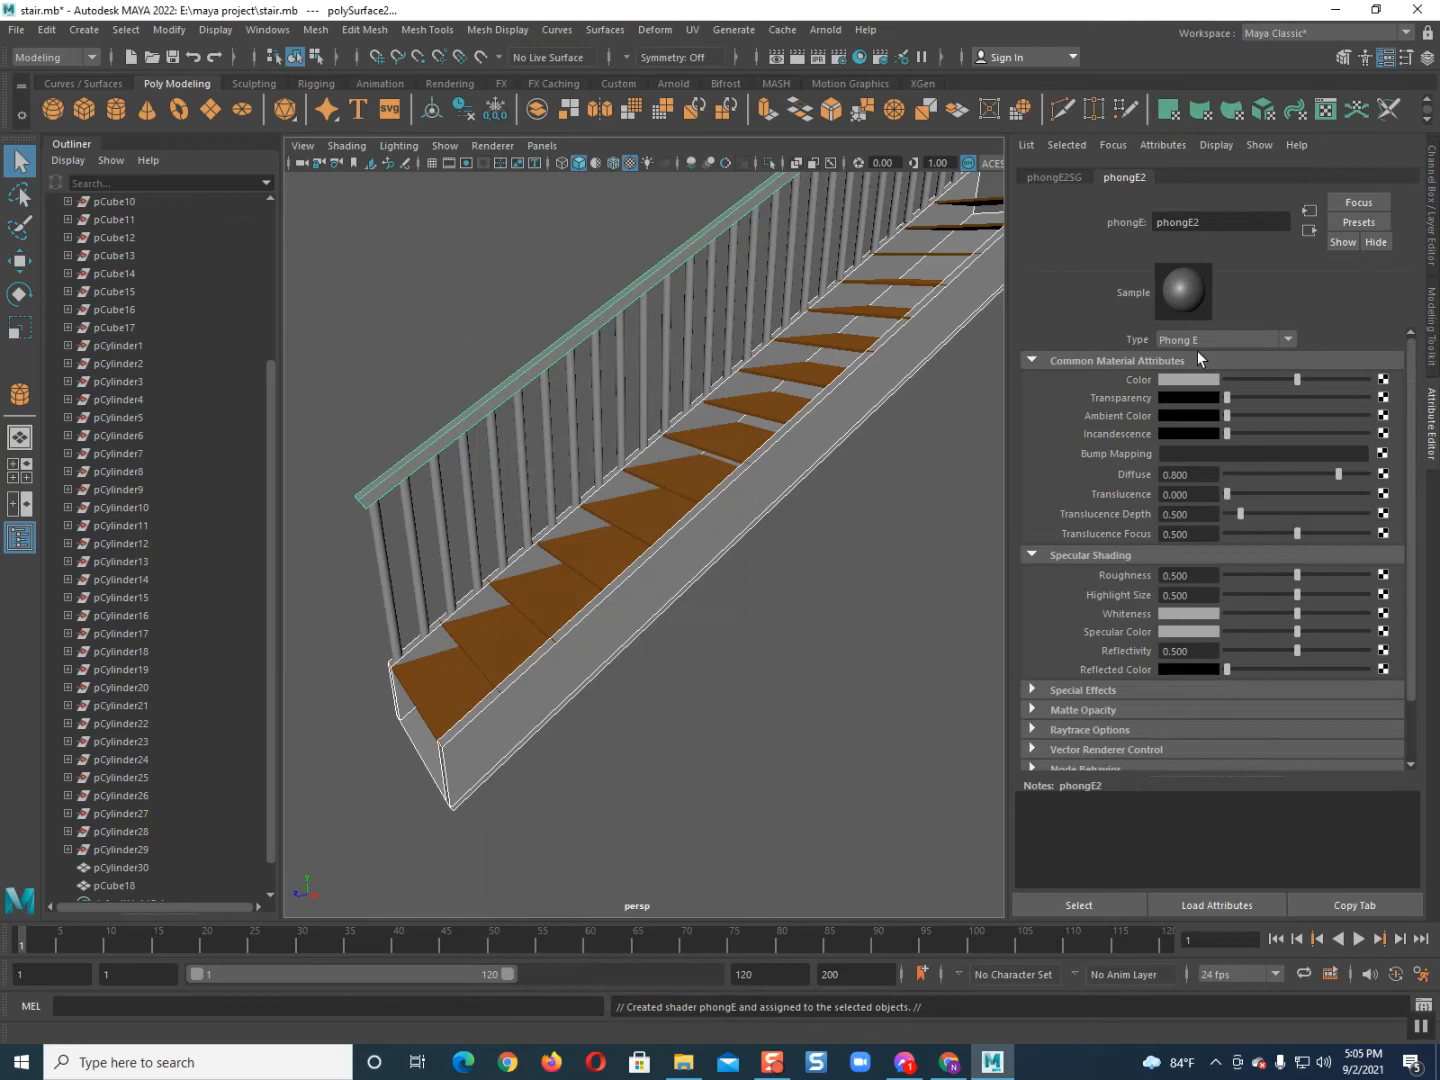
Step: Map a File texture to the Color of the side walls' and handrail's material and display its file attributes
left_click(1383, 379)
left_click(634, 509)
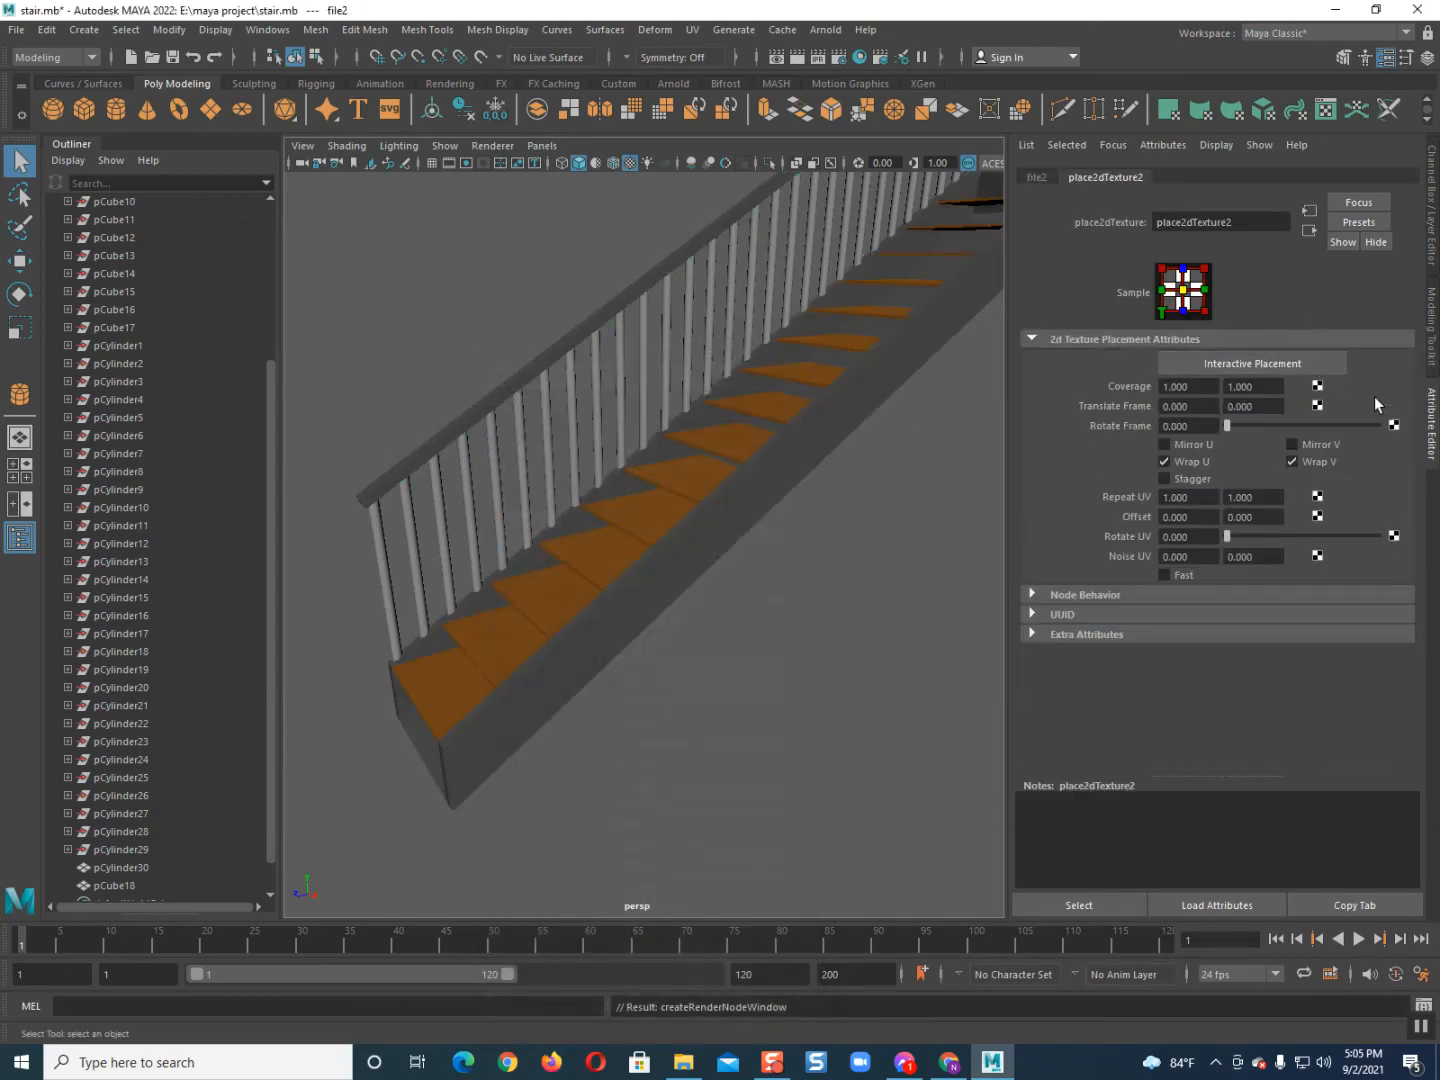
left_click(1037, 177)
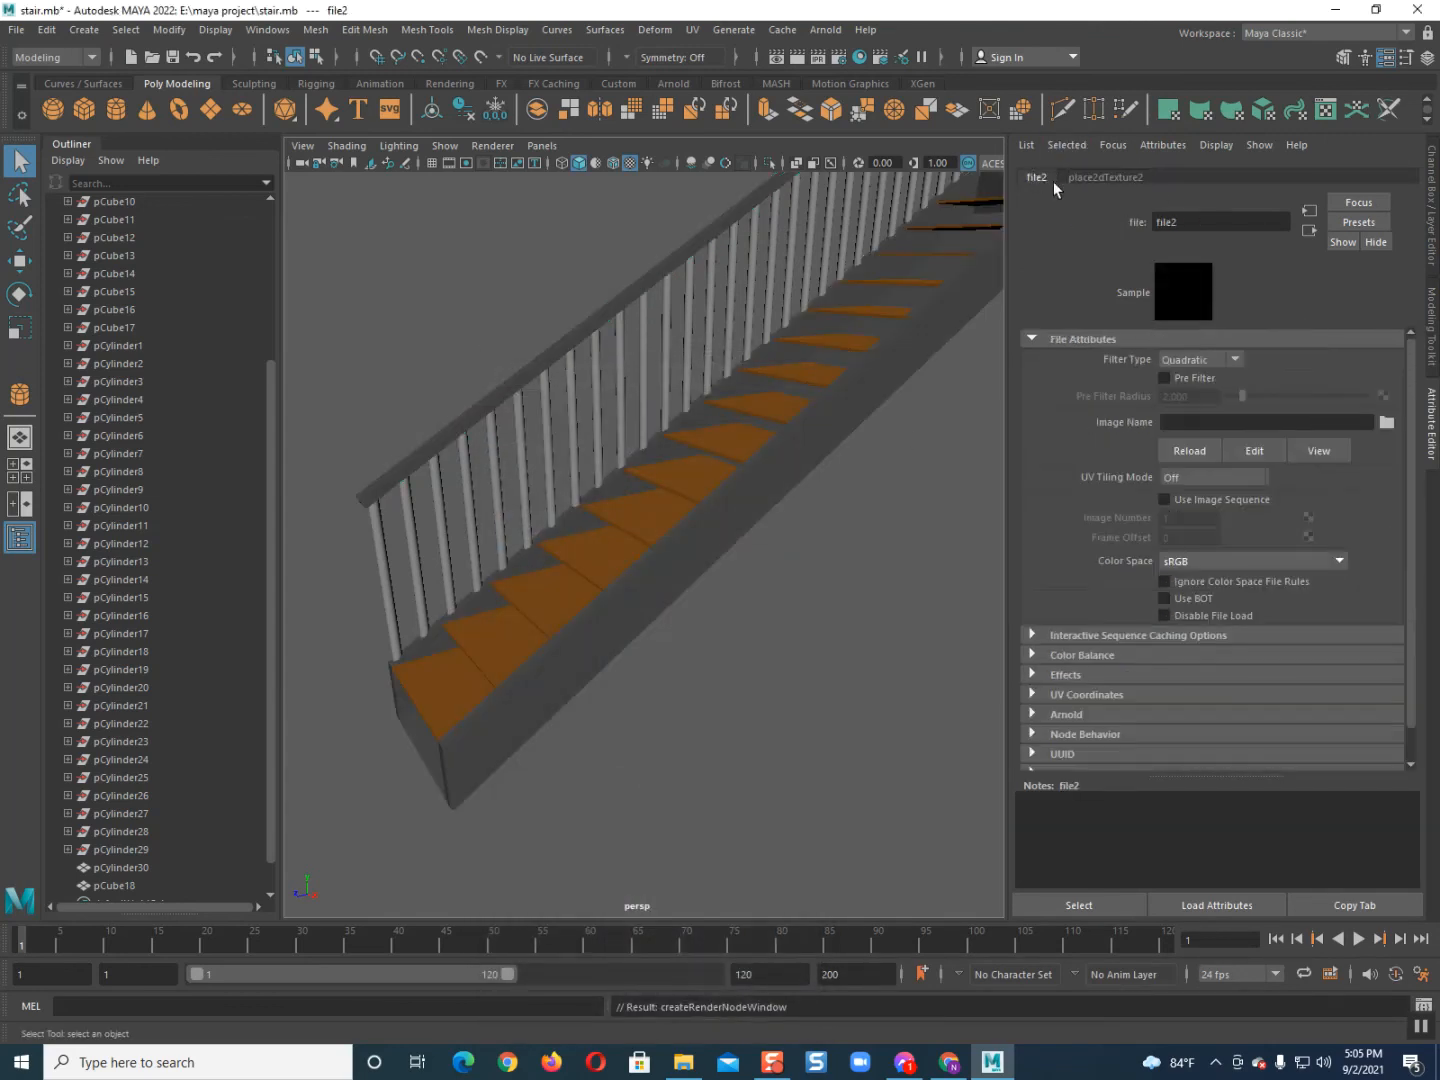
Step: Load 264x352a0a0.jpg from E:\Color\wood color as the texture image for the side walls and handrail
left_click(1386, 423)
left_click(291, 337)
double_click(364, 355)
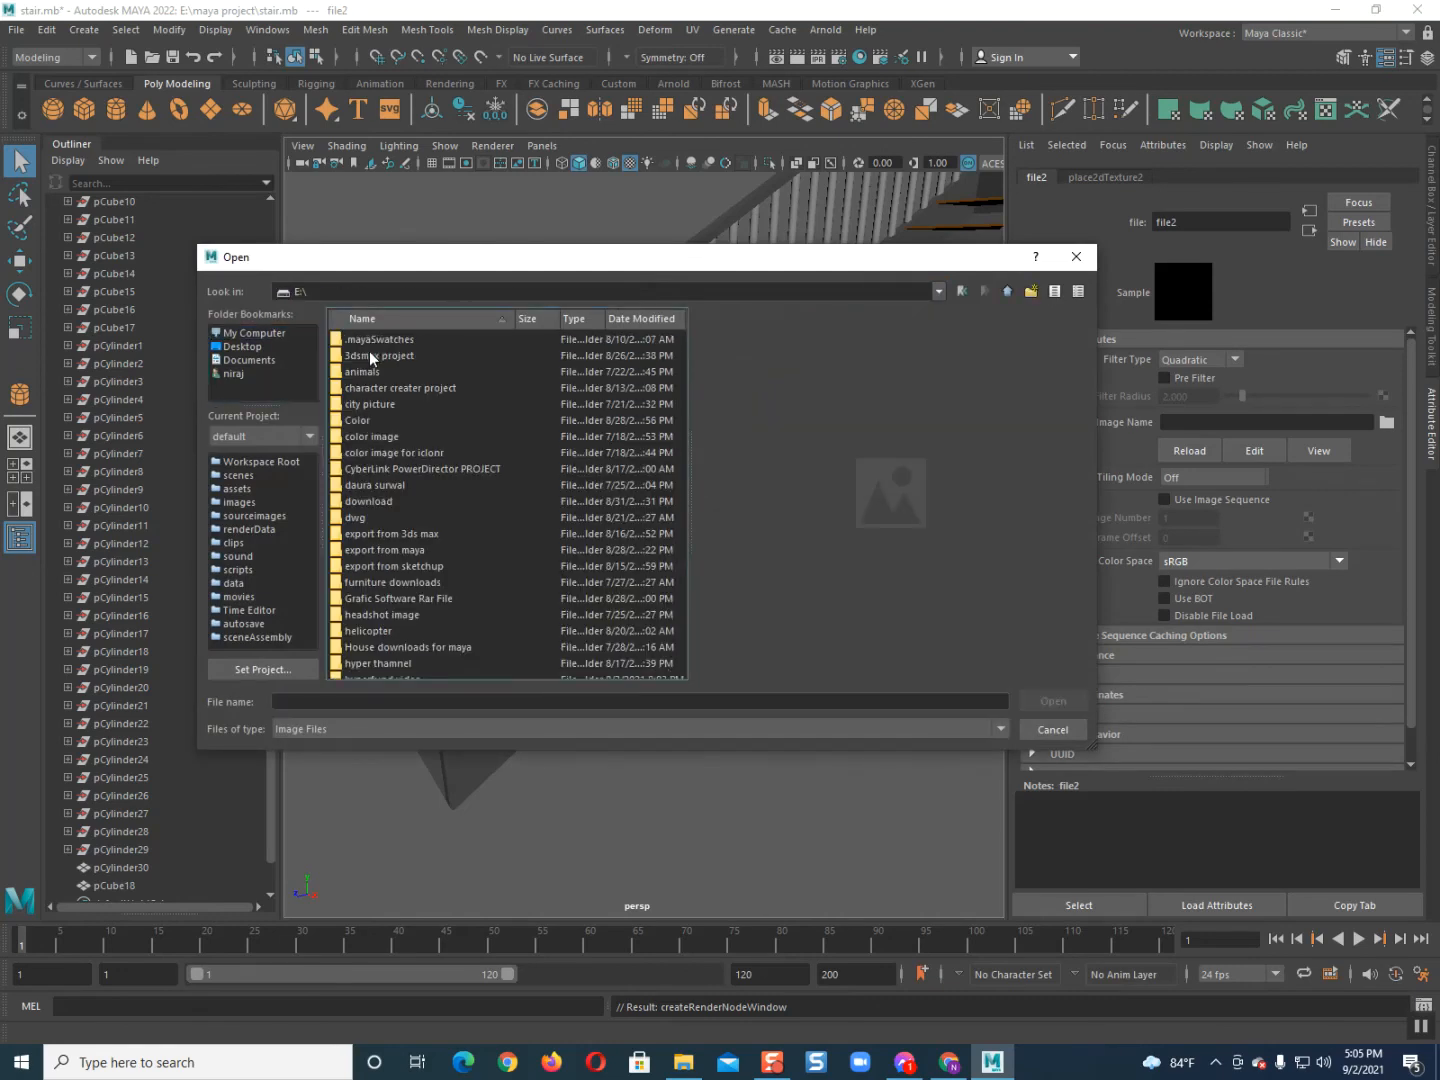
left_click(357, 421)
scroll(358, 409, "down", 1)
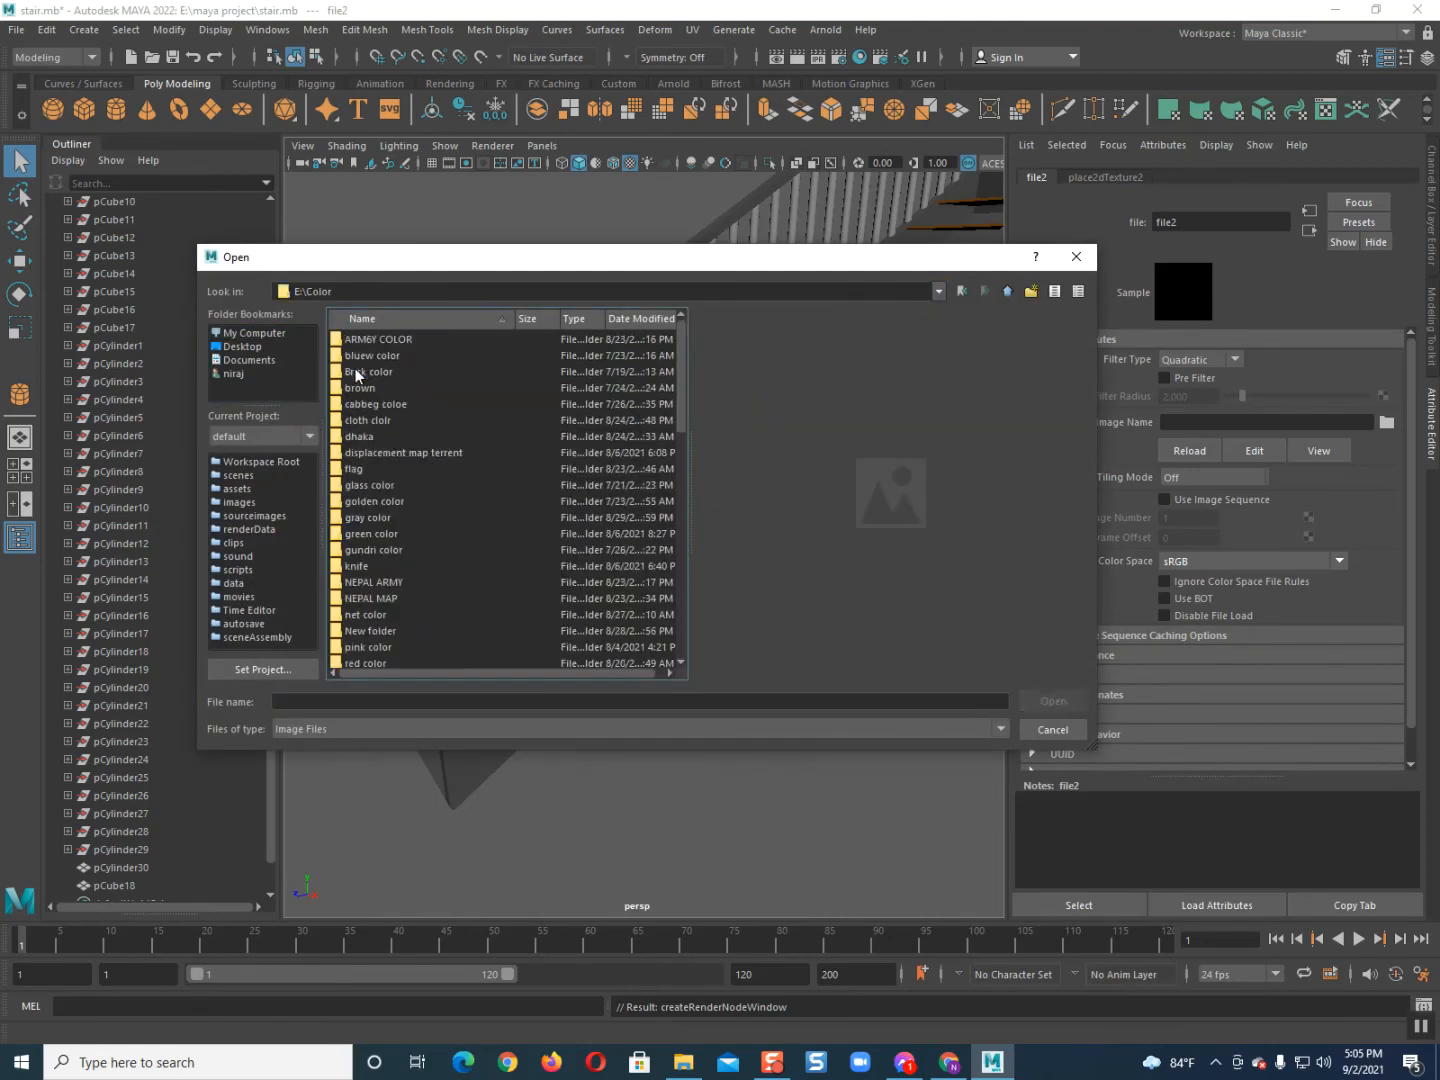
double_click(356, 372)
scroll(370, 430, "down", 3)
left_click(357, 502)
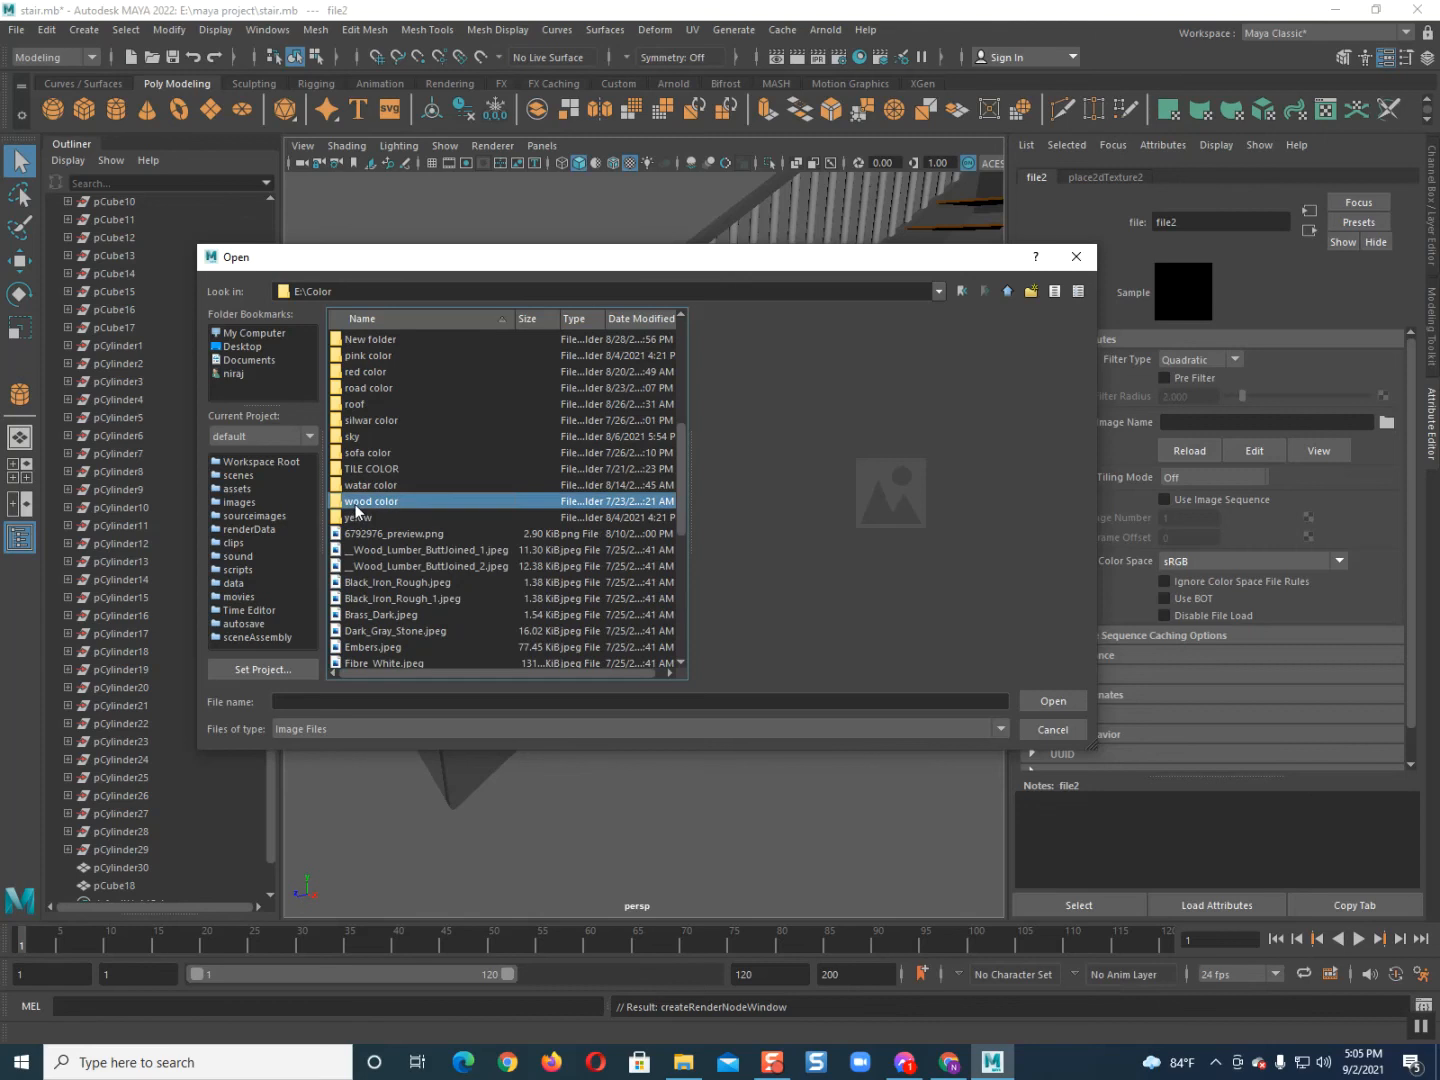
double_click(357, 503)
double_click(376, 355)
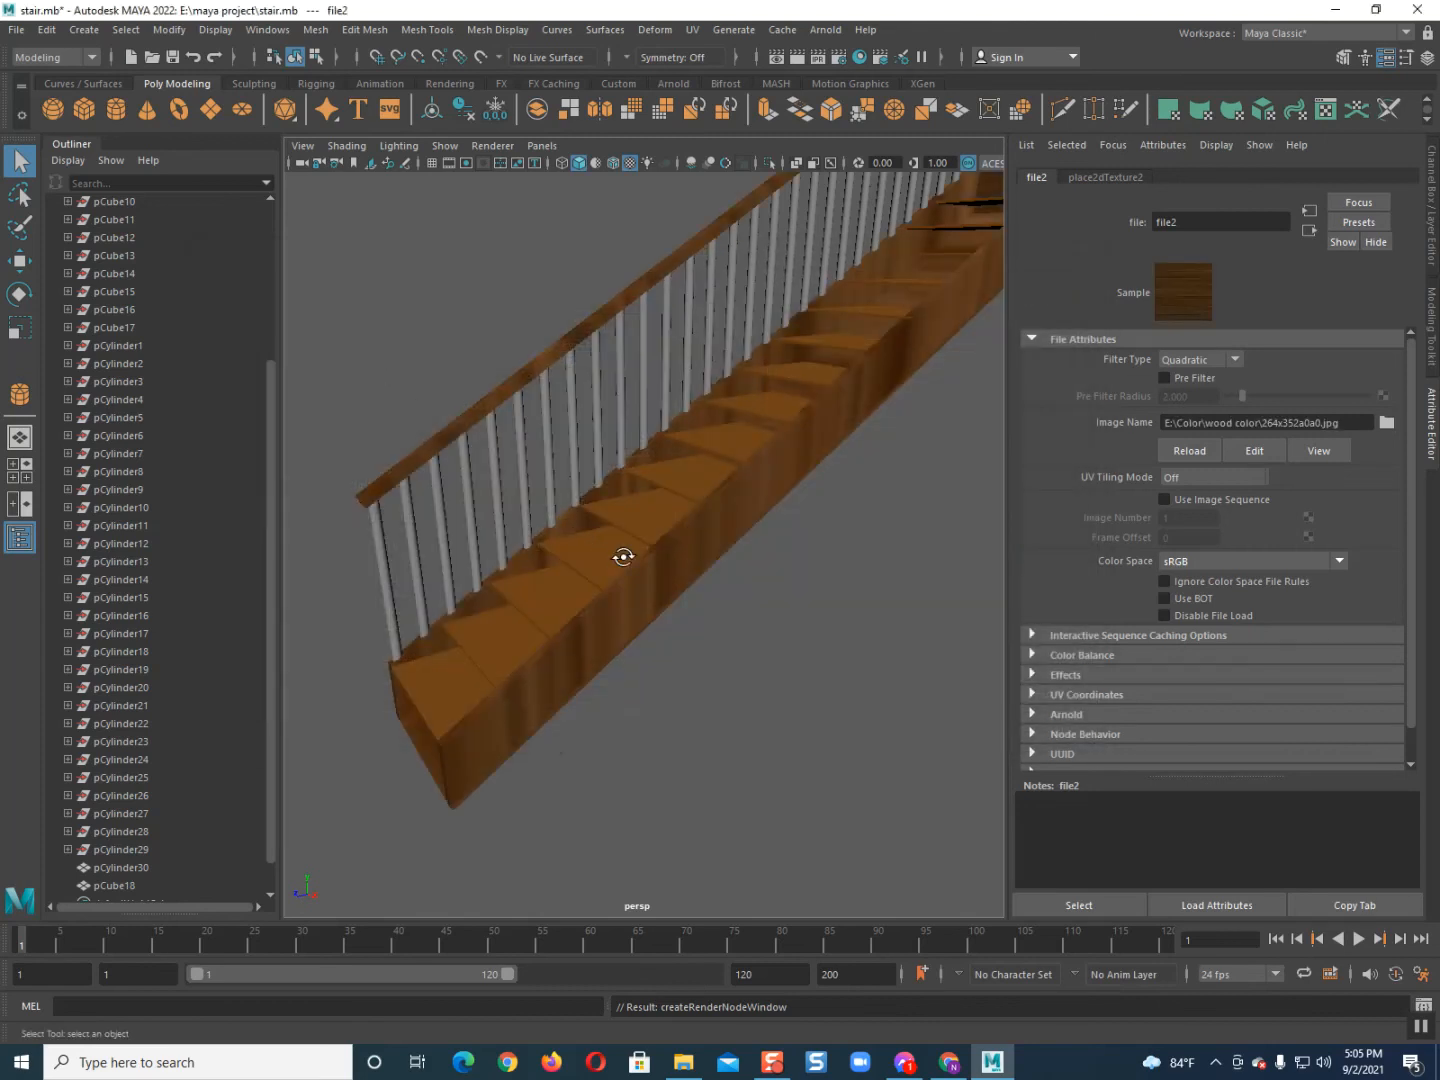
Step: Set the Repeat UV of the side walls' and handrail's wood texture to 200 in U
left_click_drag(623, 557, 914, 386, "alt")
left_click(1100, 178)
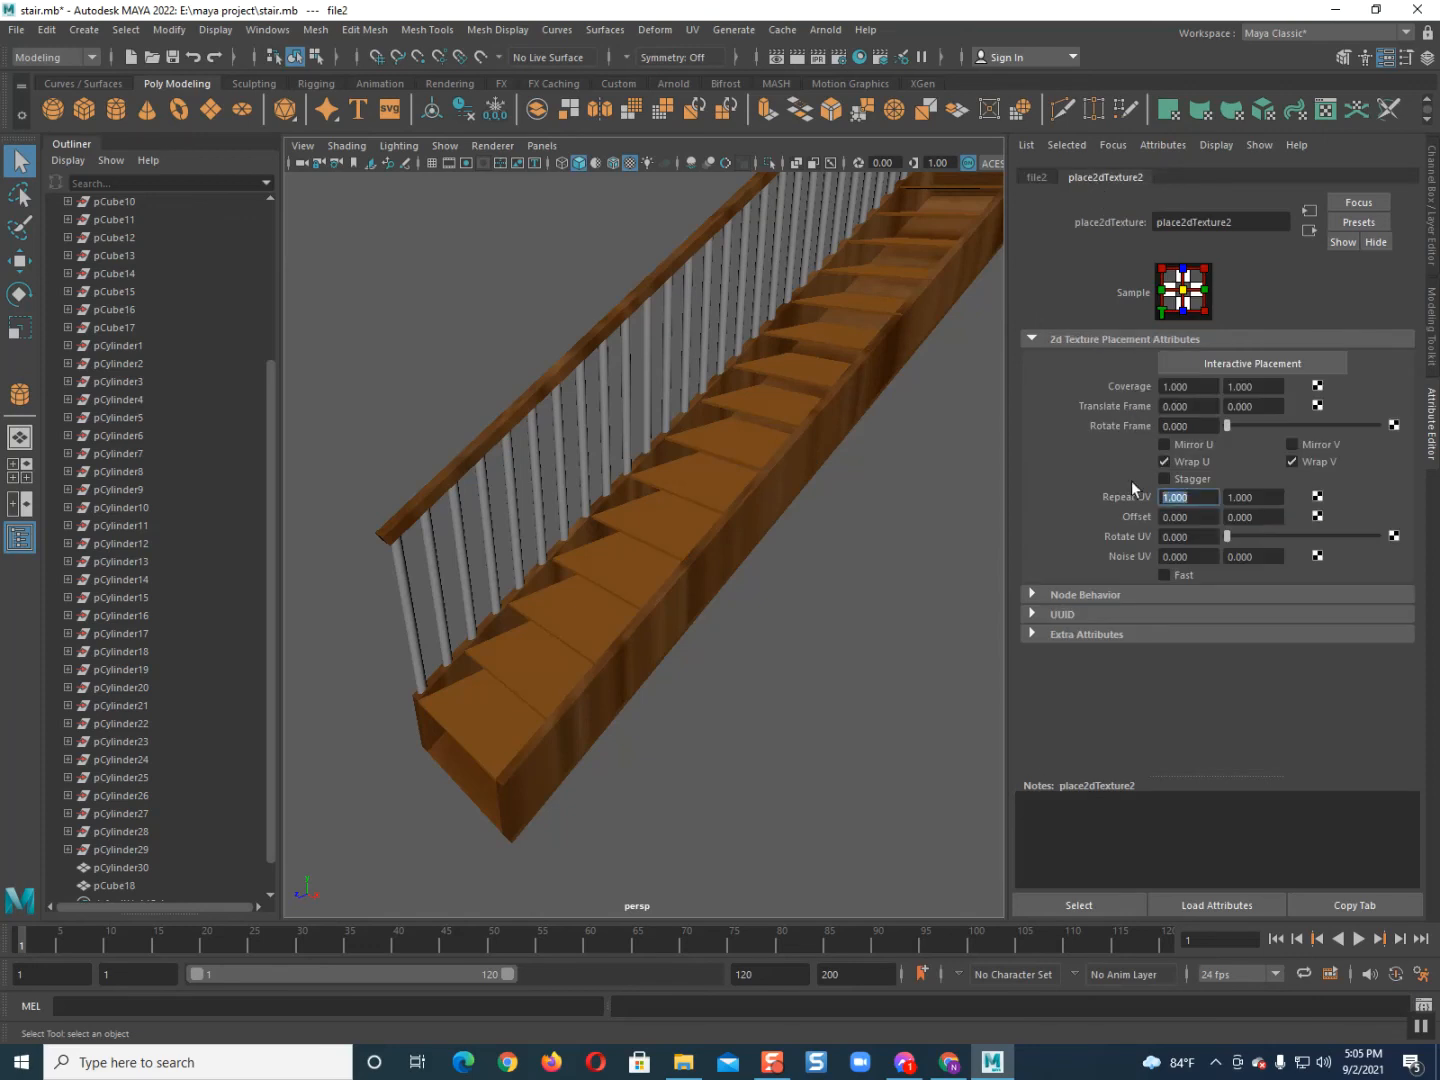
type("200")
key("Return")
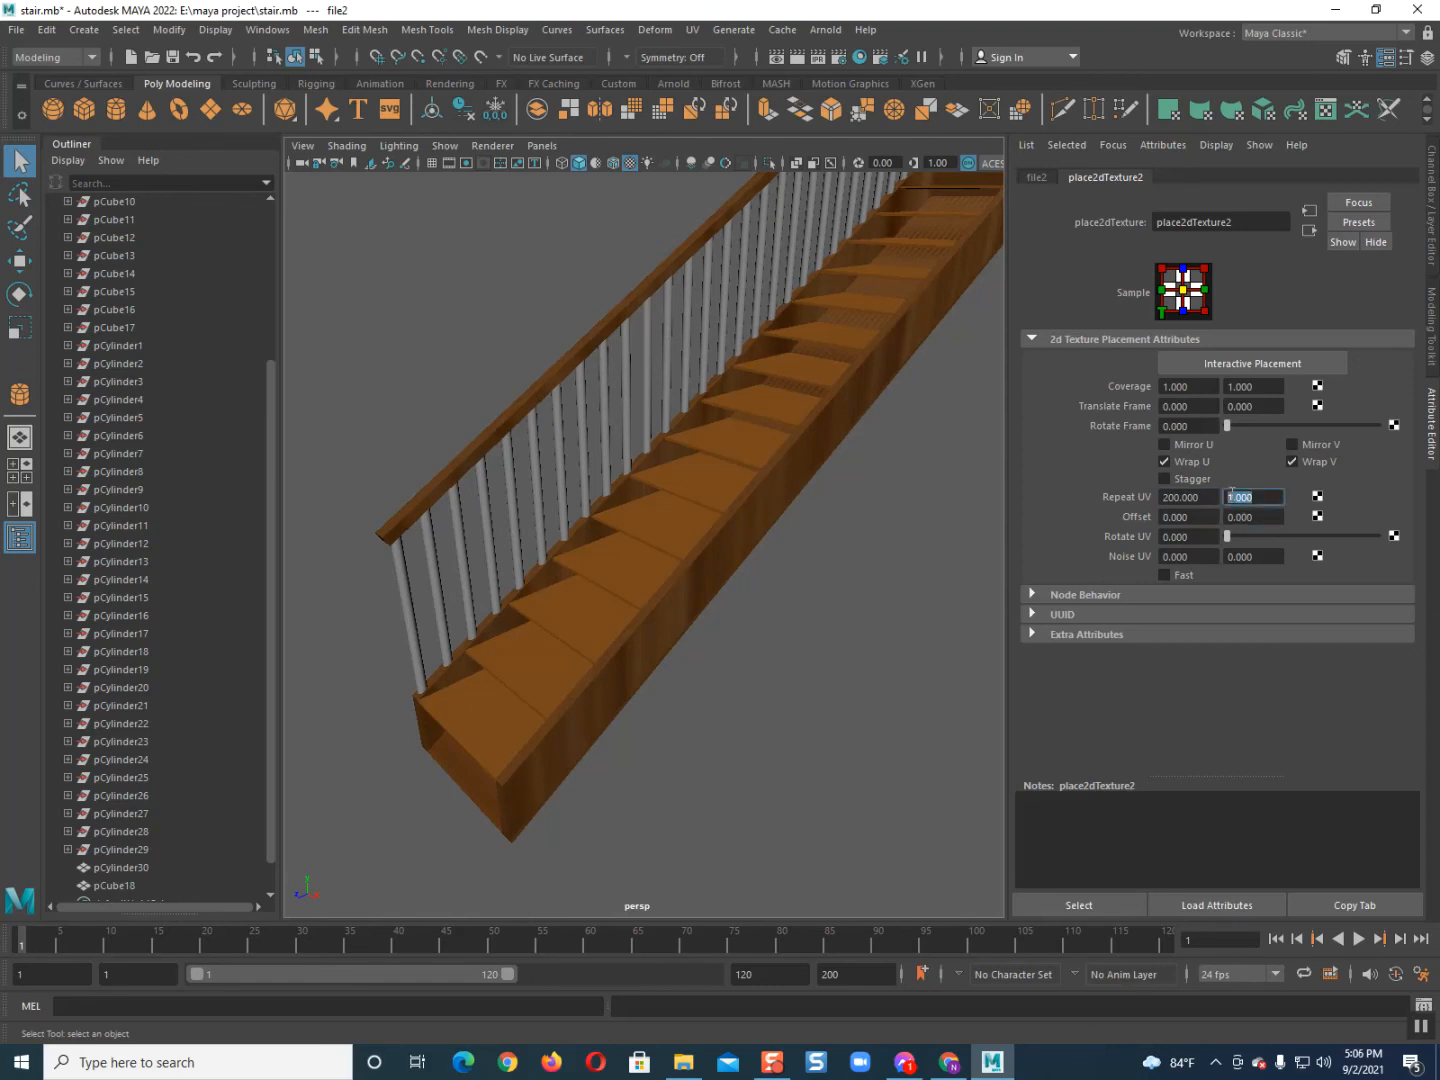
Step: Select the posts under the handrail and assign them a new Phong E material
left_click_drag(362, 575, 471, 535, "alt")
left_click(517, 520)
right_click_drag(513, 517, 528, 976)
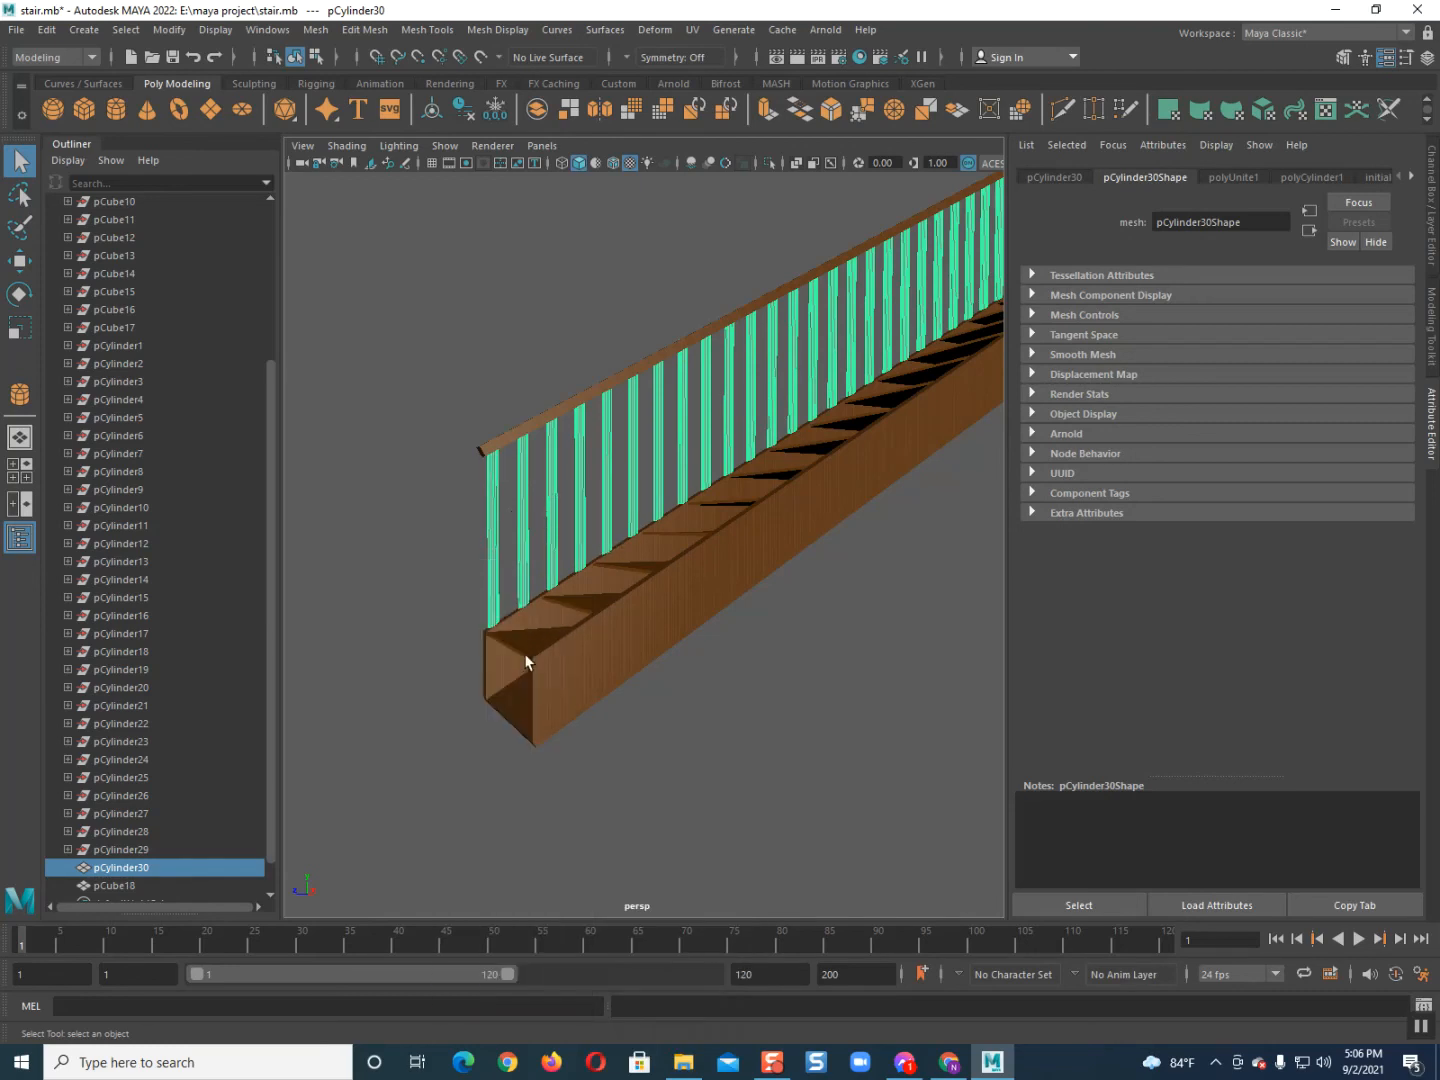
right_click_drag(517, 565, 536, 911)
right_click_drag(544, 1049, 638, 985)
Step: Set the Color of the posts' material to dark grey and inspect it on the staircase
left_click(1178, 379)
left_click(1188, 342)
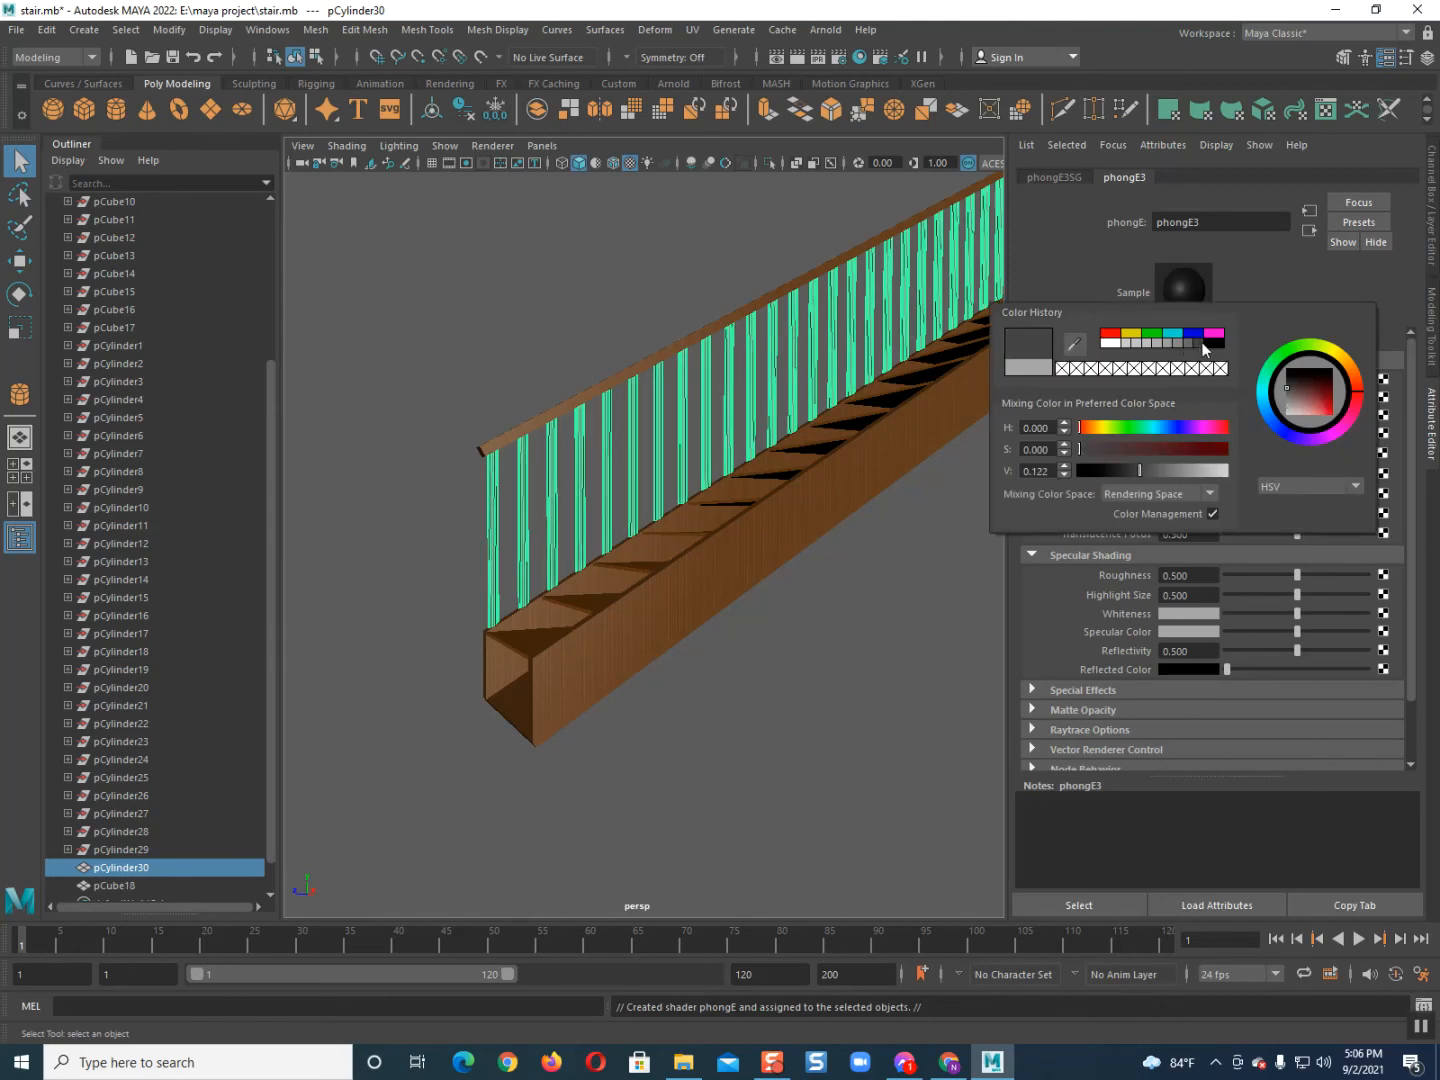
left_click(942, 519)
left_click_drag(942, 518, 789, 550, "alt")
scroll(789, 544, "down", 5)
middle_click_drag(790, 540, 730, 598, "alt")
left_click_drag(730, 599, 760, 572, "alt")
scroll(760, 571, "up", 5)
middle_click_drag(760, 571, 795, 553, "alt")
left_click_drag(794, 554, 592, 527, "alt")
Step: Reopen the posts' material attributes and set the Color to cyan with hue 180, saturation about 0.622 and value 1
left_click(570, 520)
right_click(571, 519)
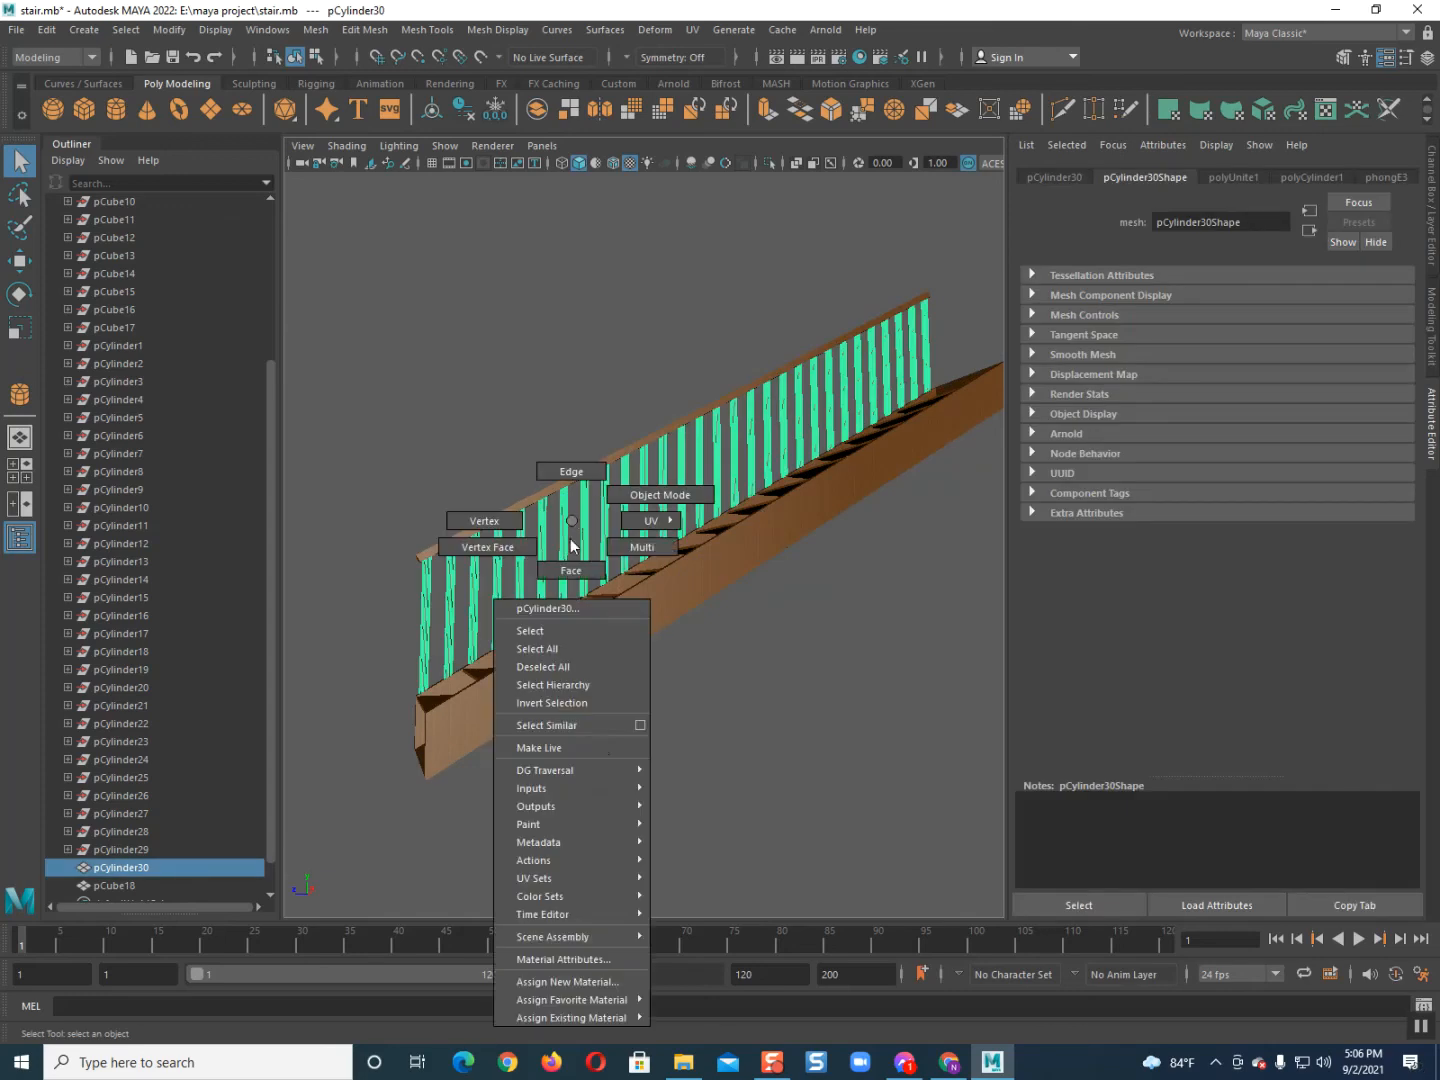
left_click(634, 959)
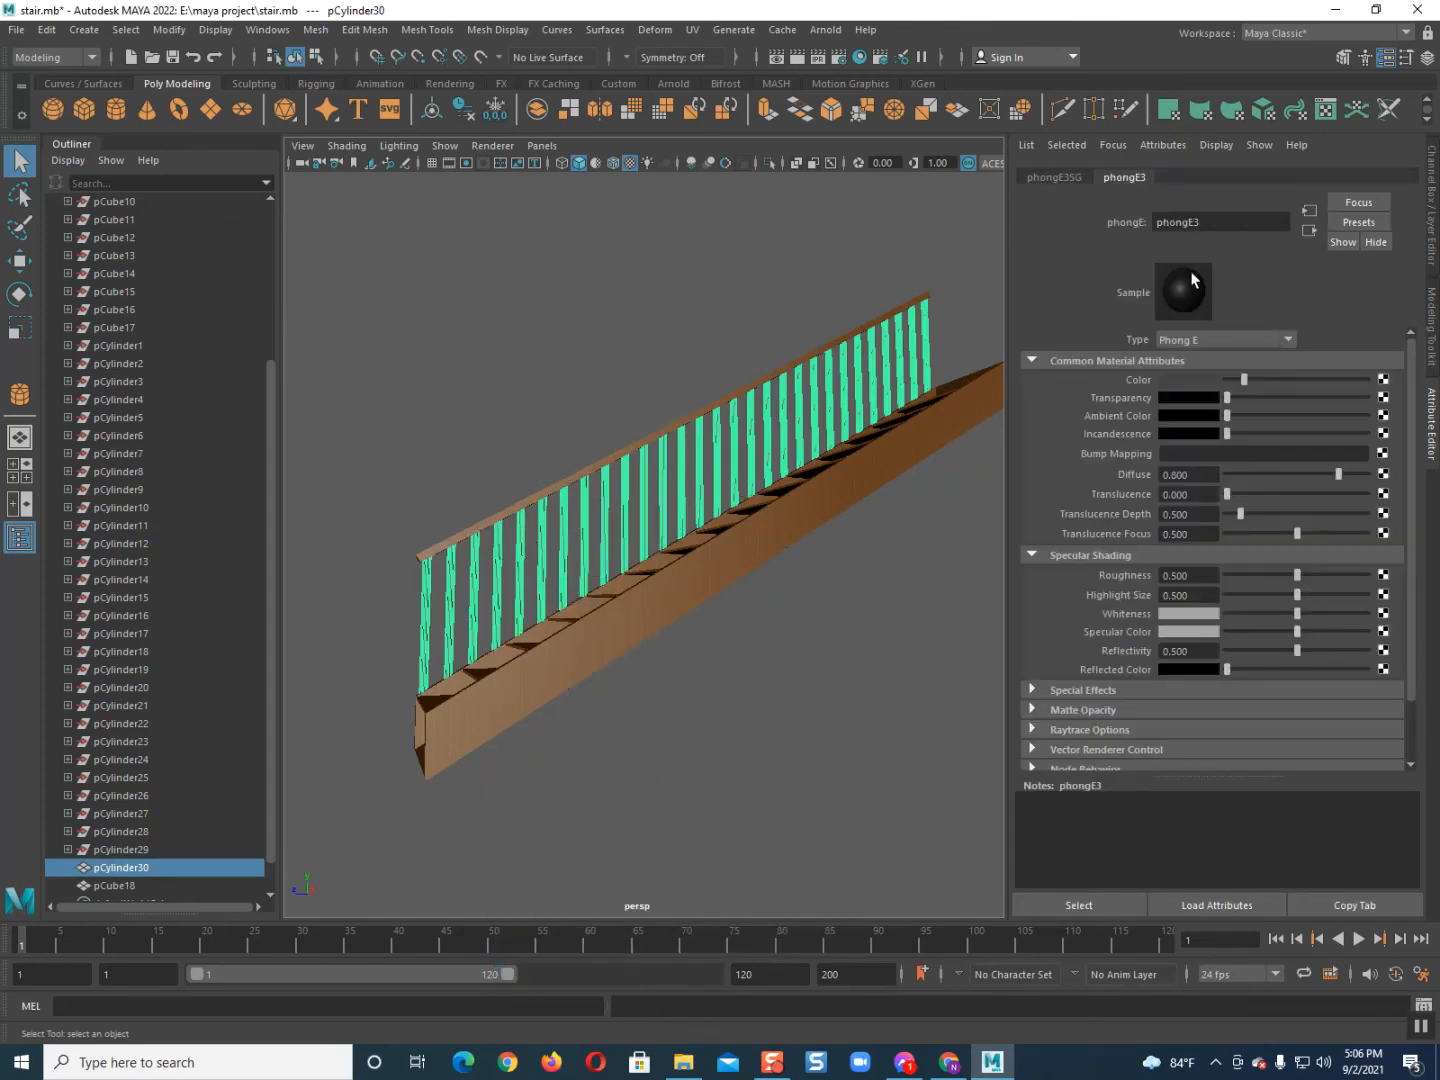
left_click(1190, 381)
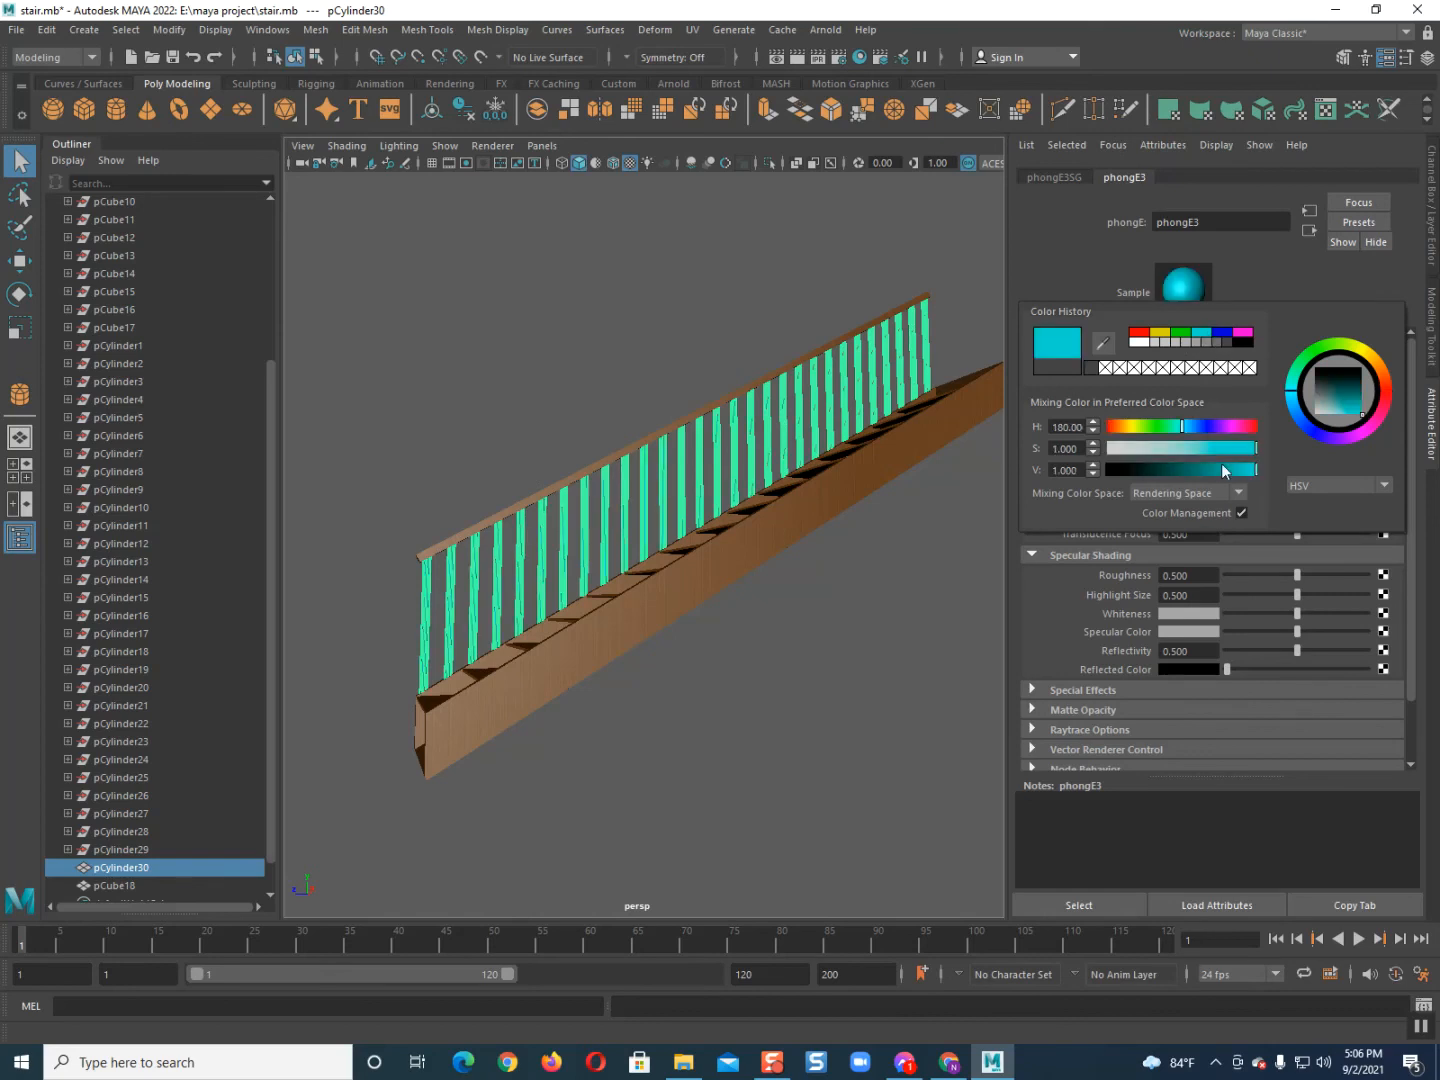
left_click_drag(1208, 449, 1198, 447)
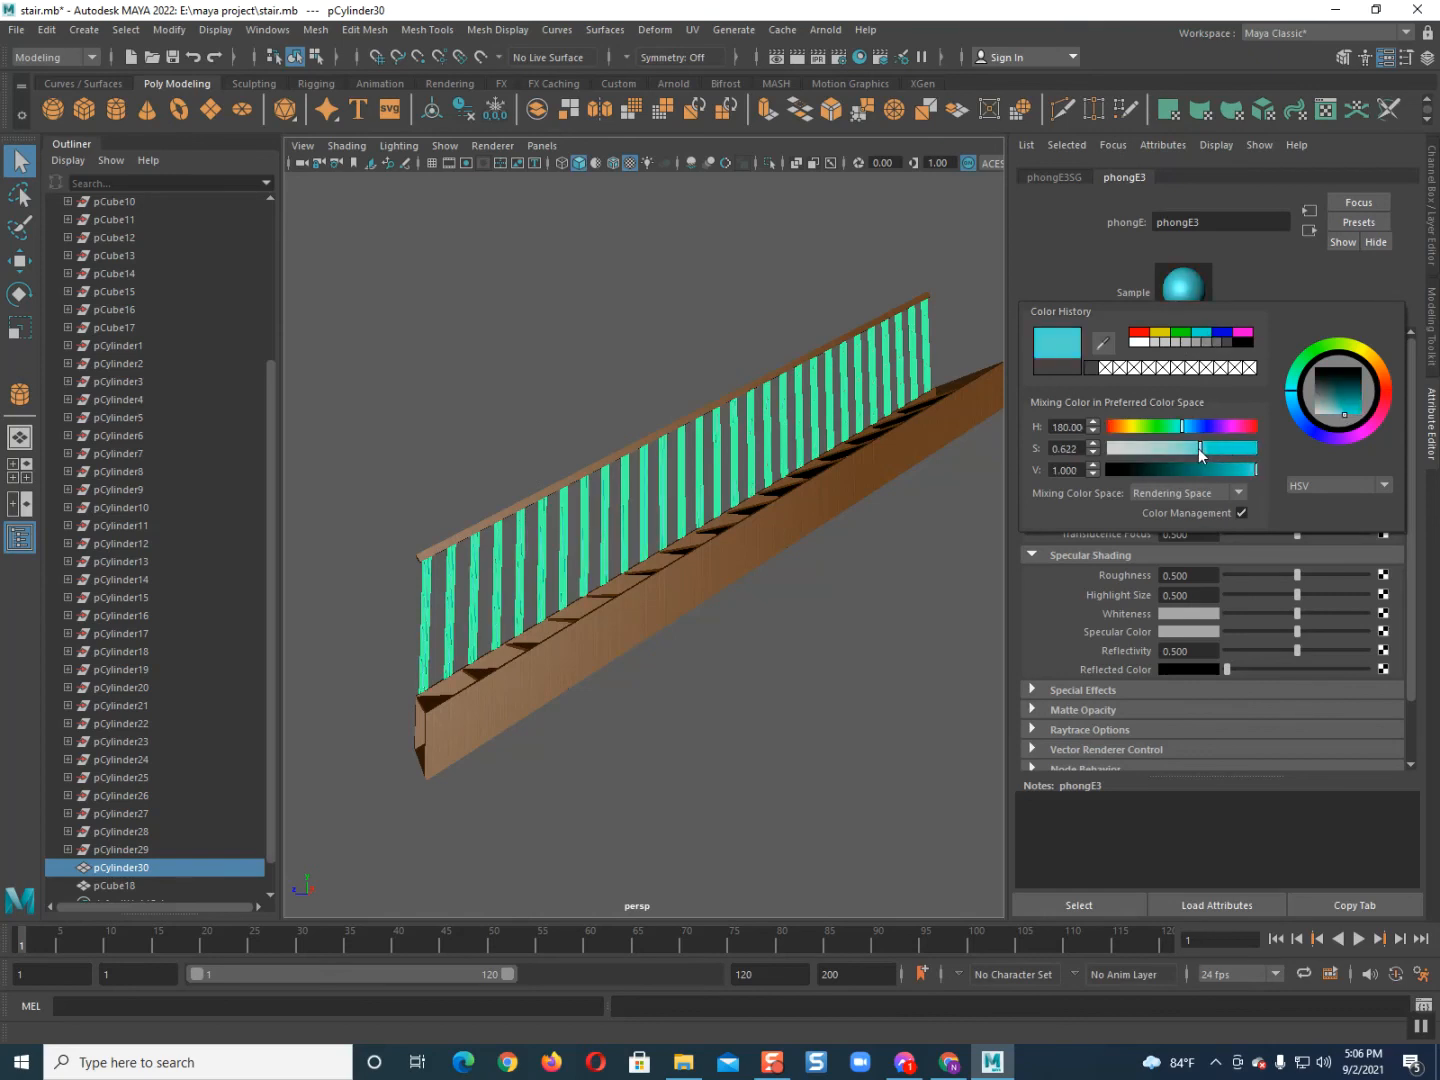
left_click(978, 492)
scroll(893, 555, "down", 2)
left_click_drag(893, 555, 897, 599, "alt")
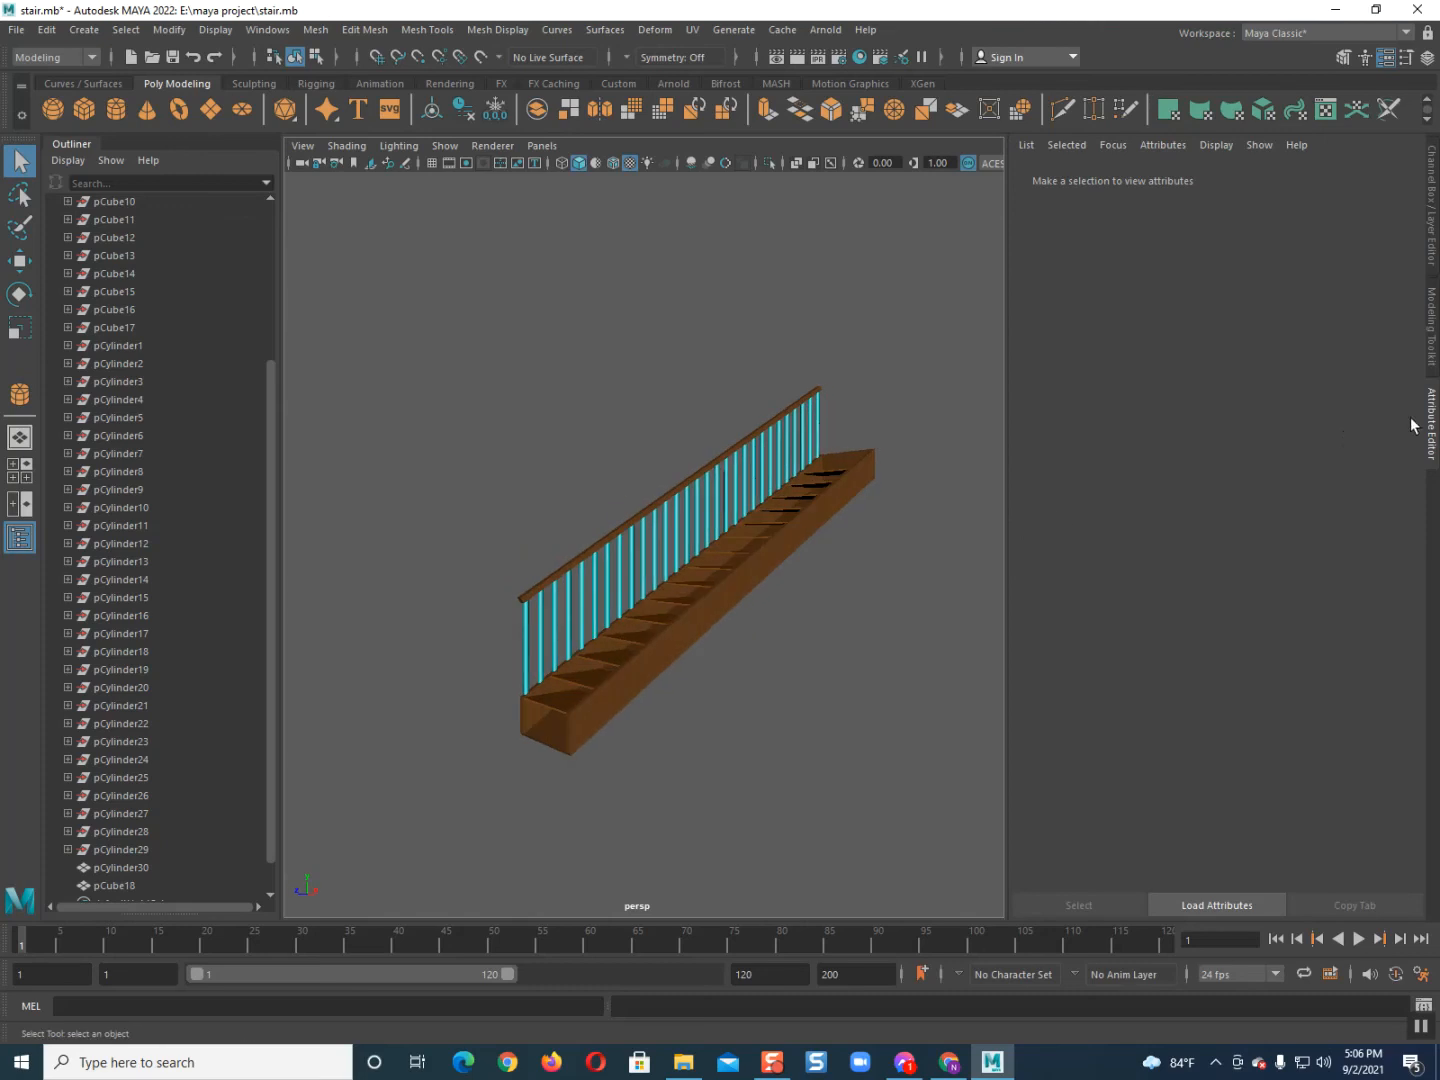
Step: Hide the Attribute Editor and the Outliner and view the finished staircase in the enlarged perspective view
left_click(1428, 423)
left_click(19, 538)
left_click_drag(524, 665, 391, 675, "alt")
right_click_drag(391, 675, 502, 554, "alt")
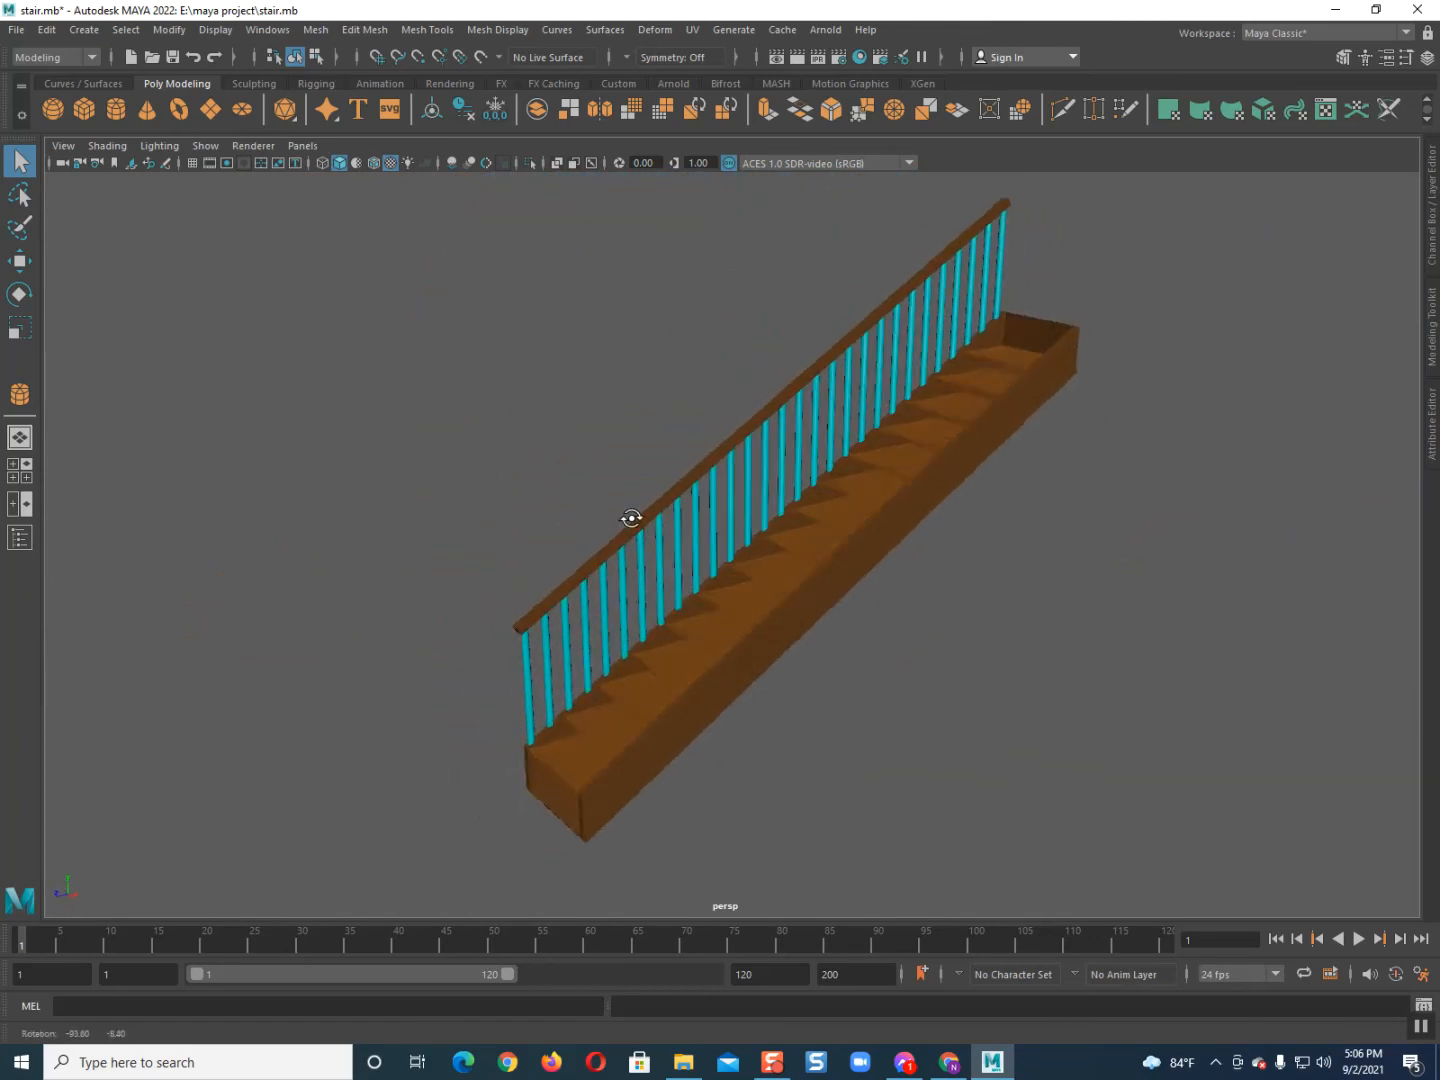